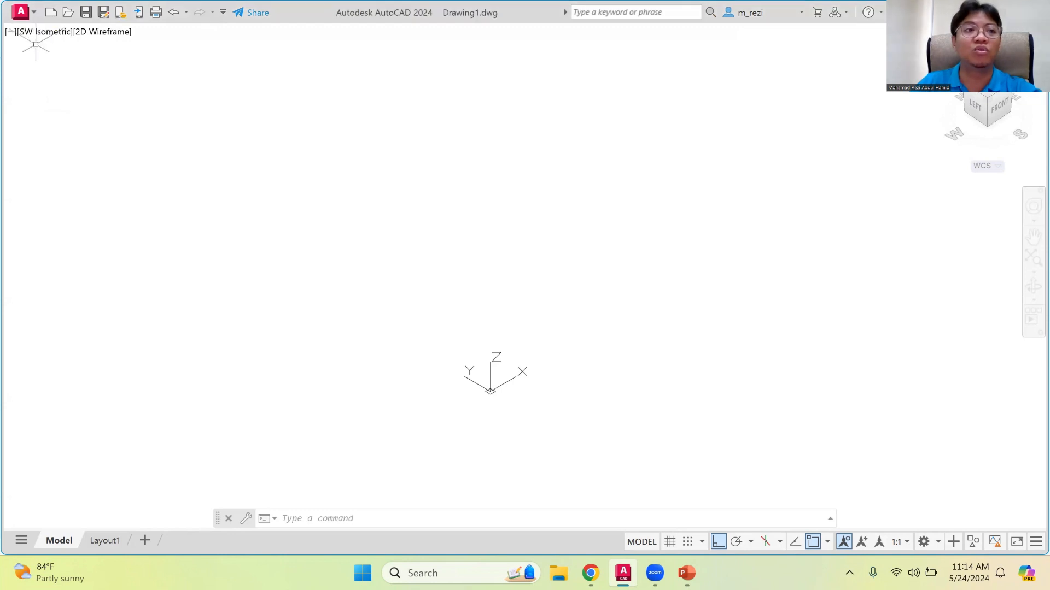
Switch to the Top view and draw a circle with a radius of 4.5
left_click(57, 34)
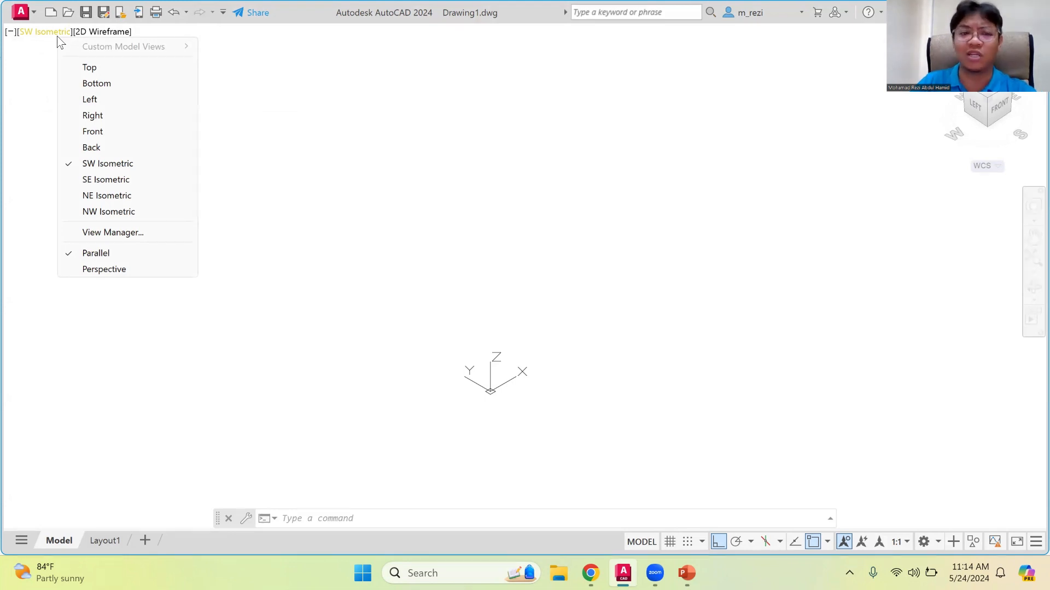
left_click(83, 66)
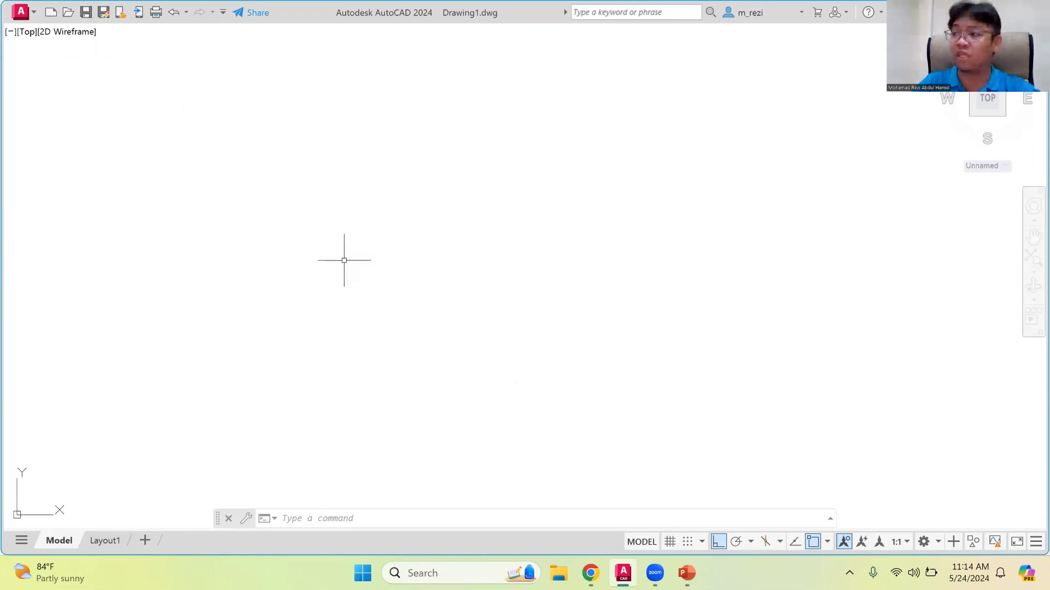
type("circ")
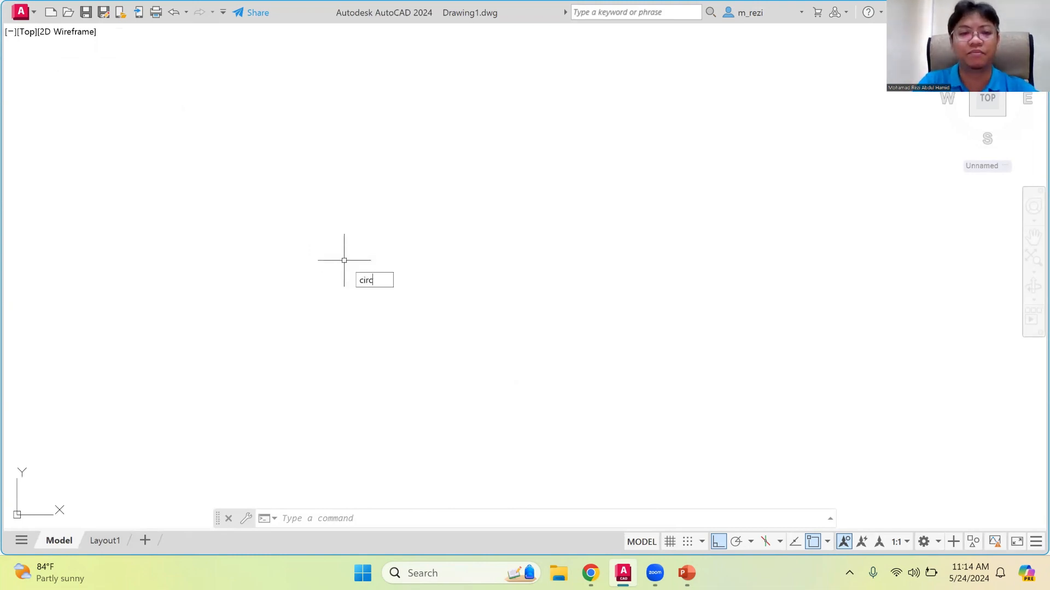
type("le")
key("Return")
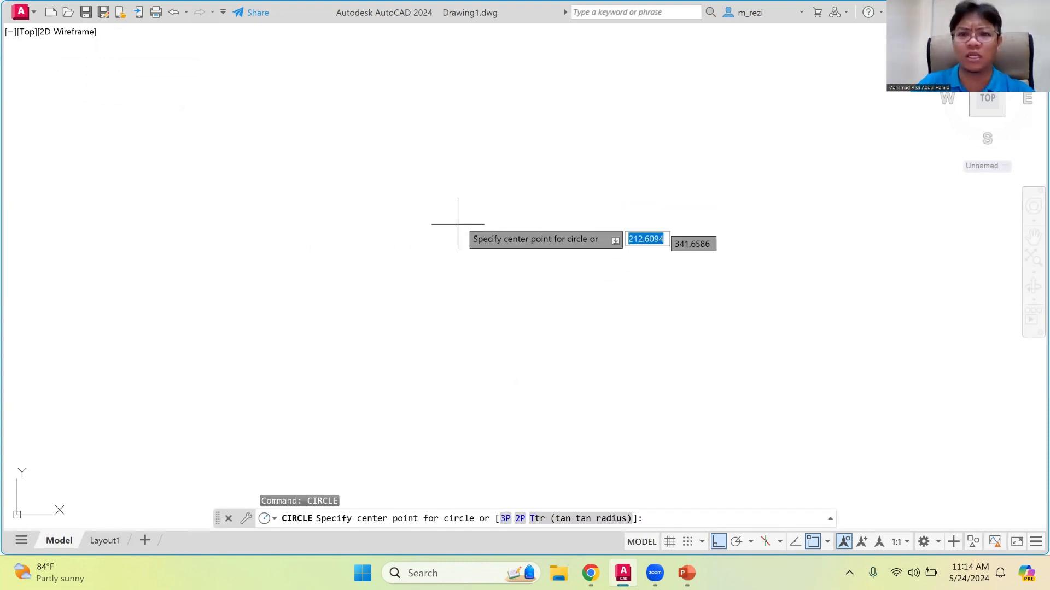
left_click(439, 240)
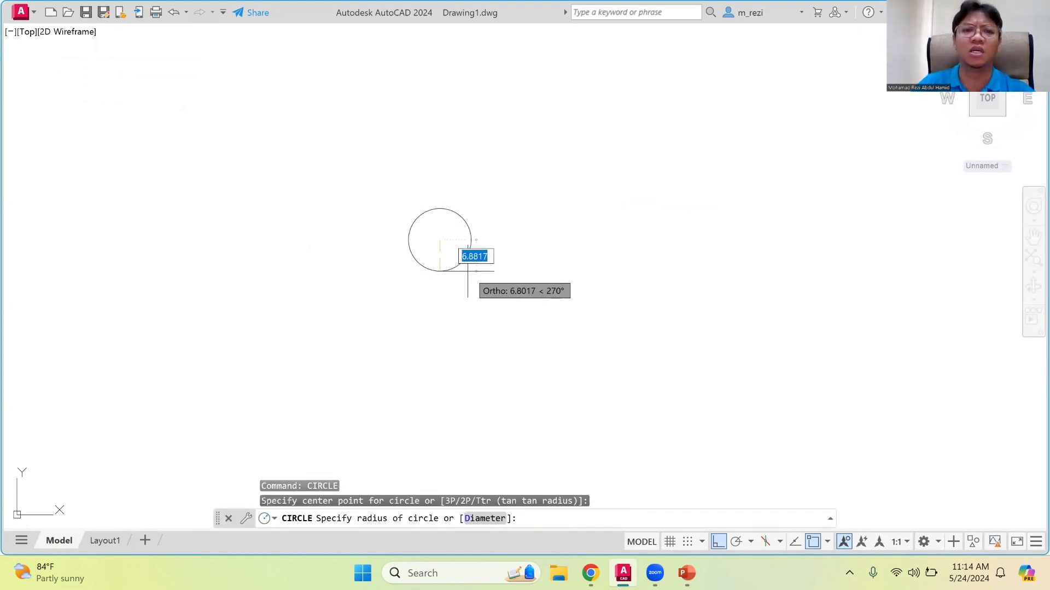
type("4.5")
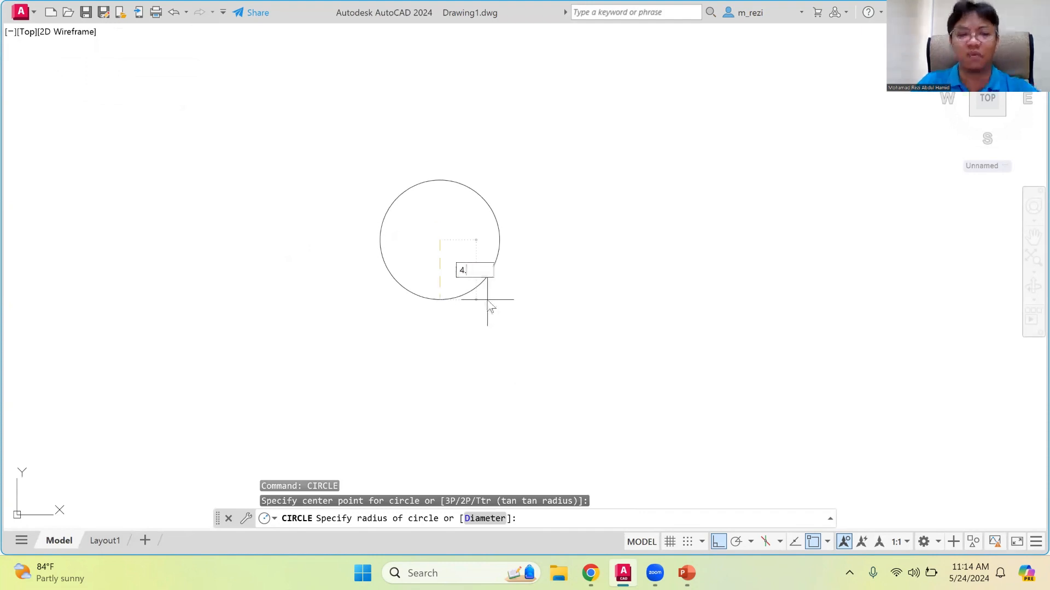
key("Return")
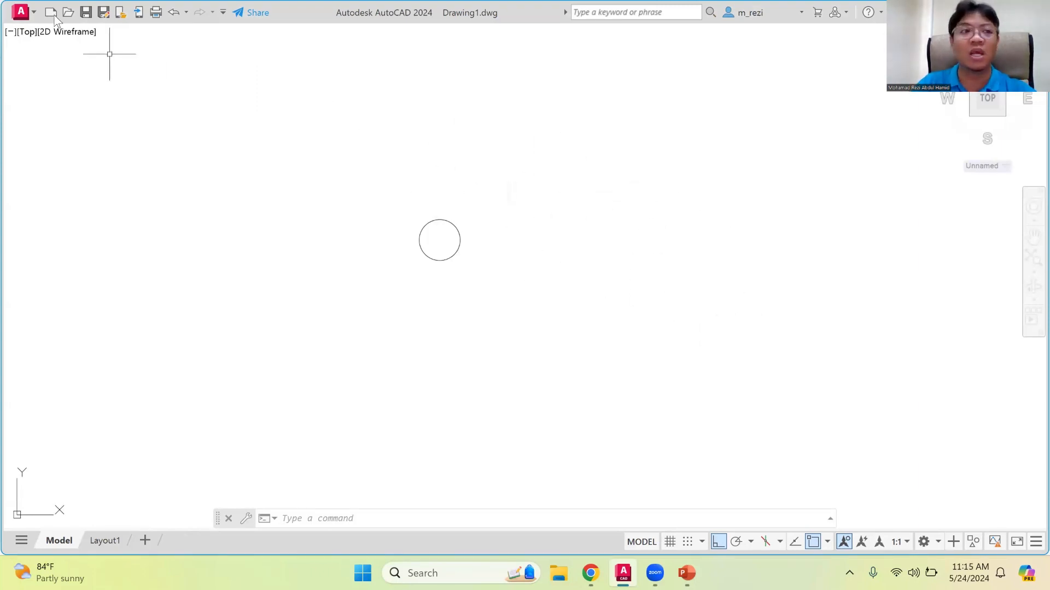
Change the viewport to the SW Isometric view, keeping free space around the circle
left_click(29, 34)
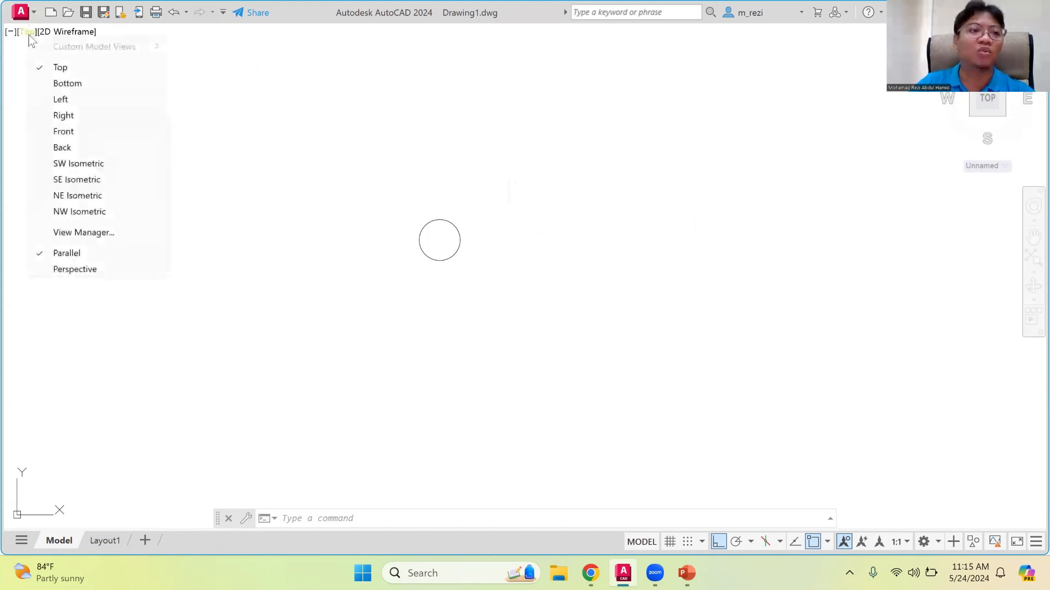
left_click(65, 163)
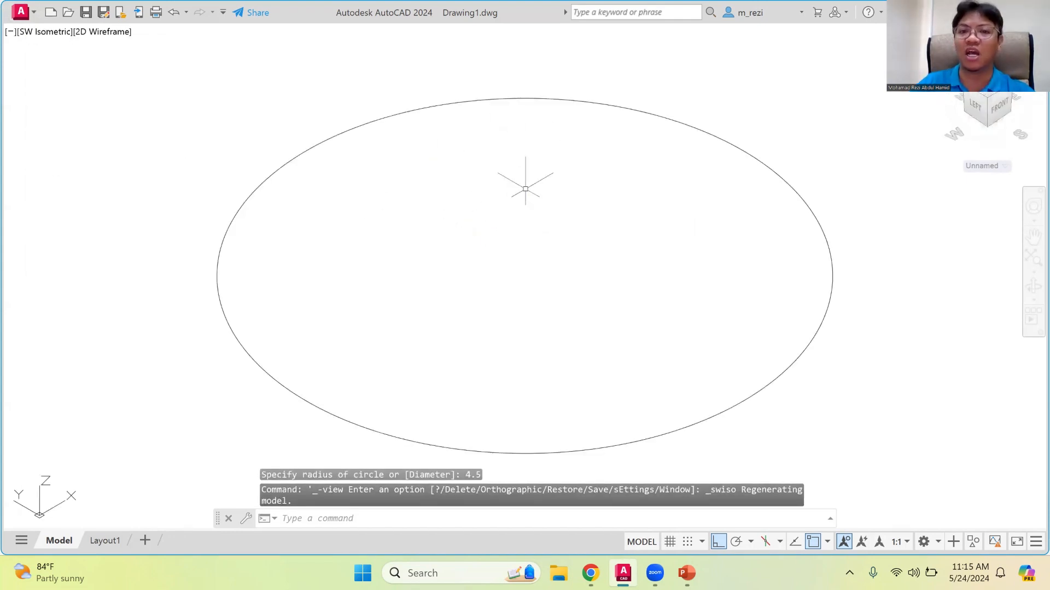
scroll(530, 196, "down", 2)
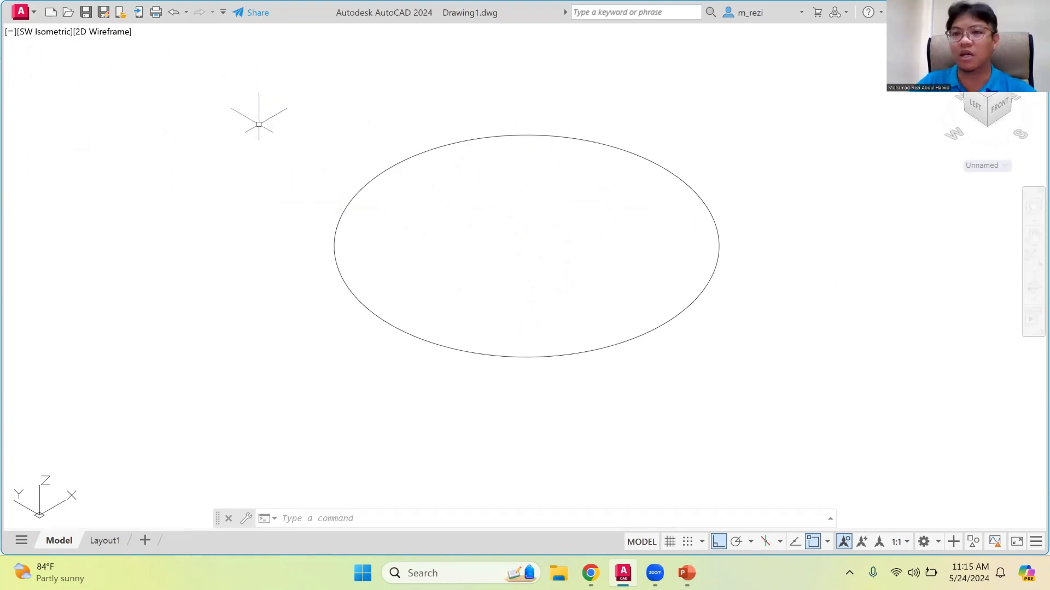
scroll(534, 239, "down", 2)
scroll(536, 218, "down", 5)
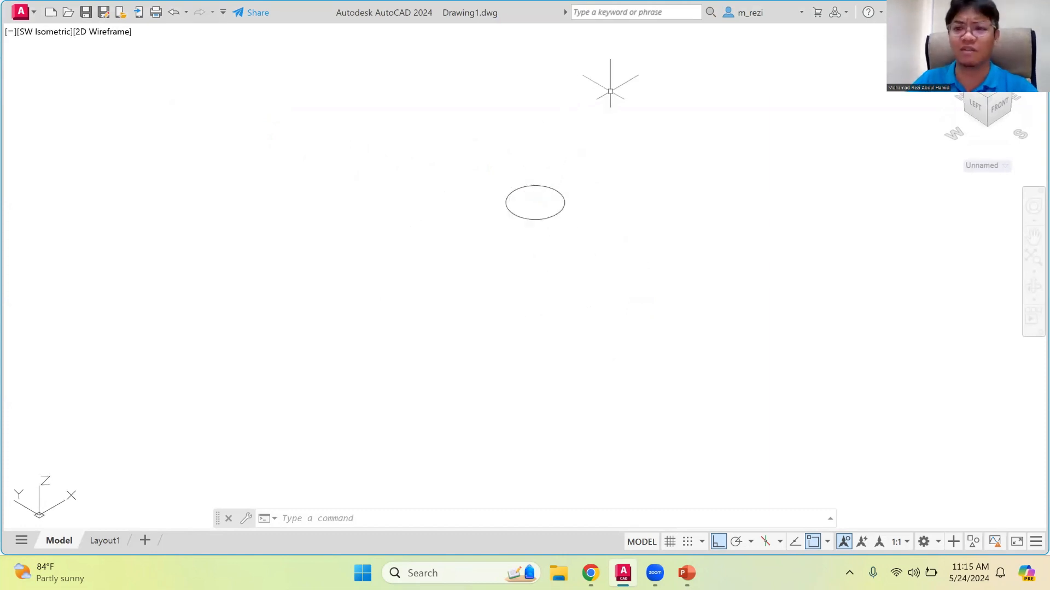
left_click(1033, 238)
left_click_drag(745, 253, 576, 385)
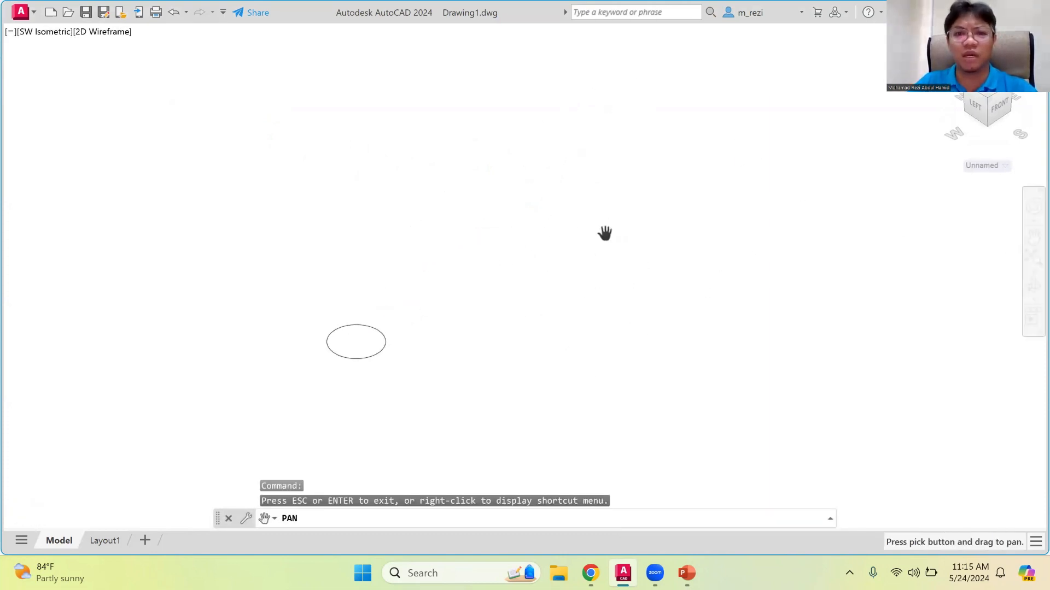
key("Escape")
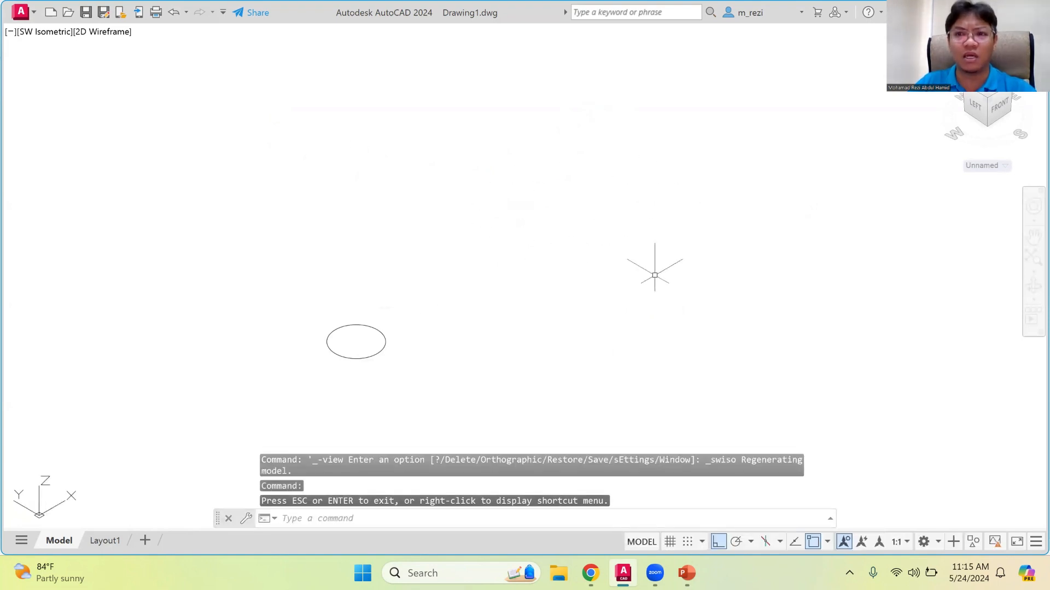
scroll(617, 229, "down", 4)
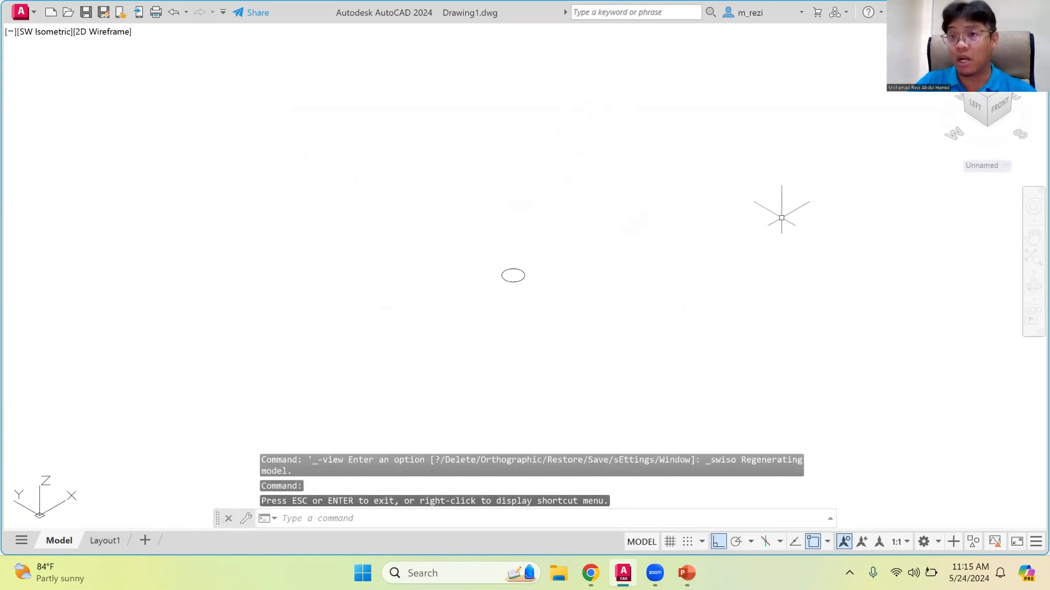
Start a helix centered in the empty space away from the circle, with base radius 55 and top radius 55
type("he")
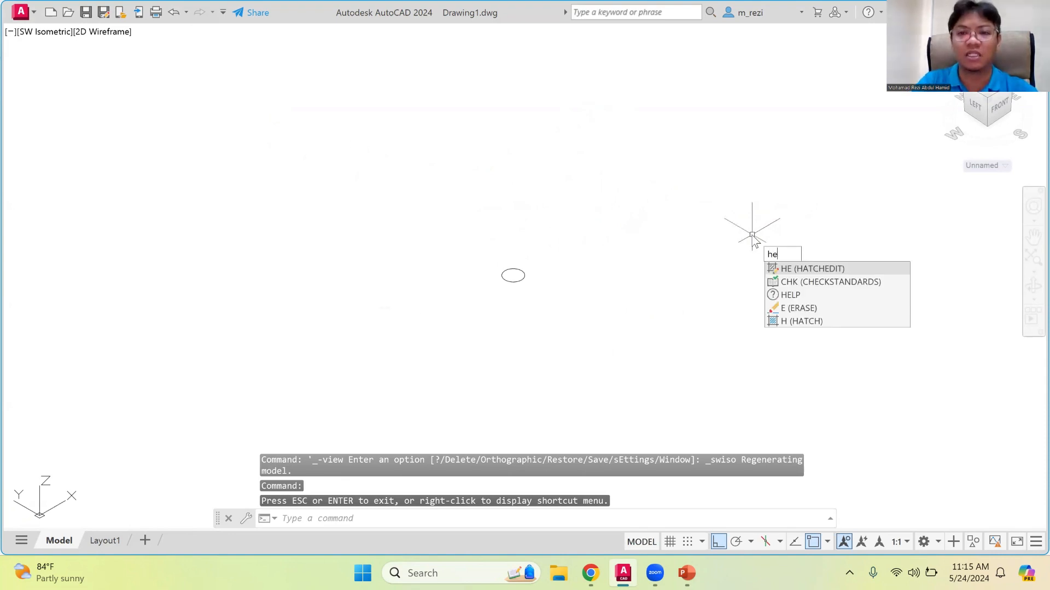
key("Return")
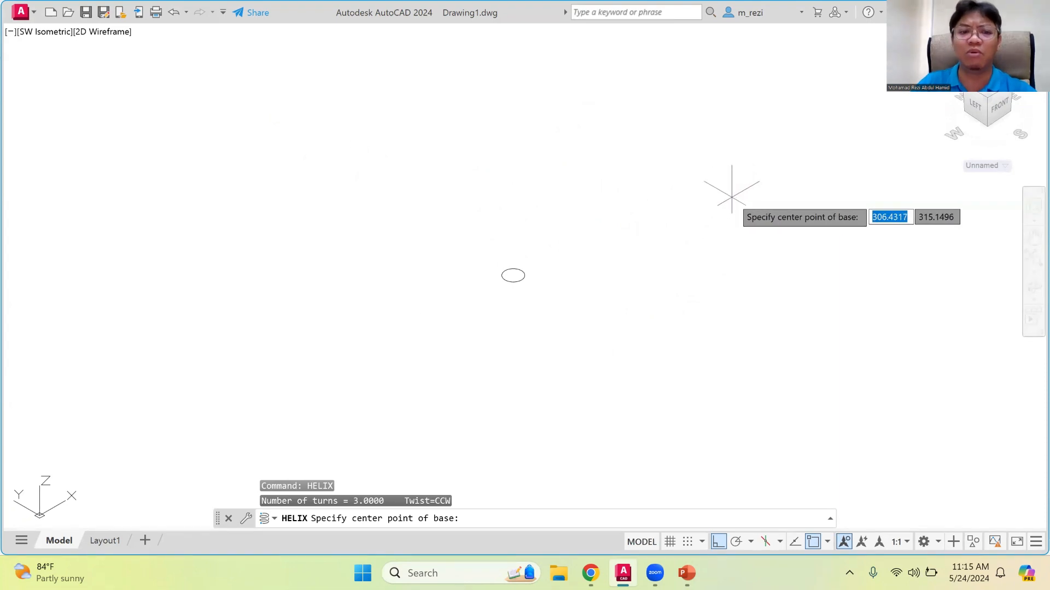
left_click(749, 173)
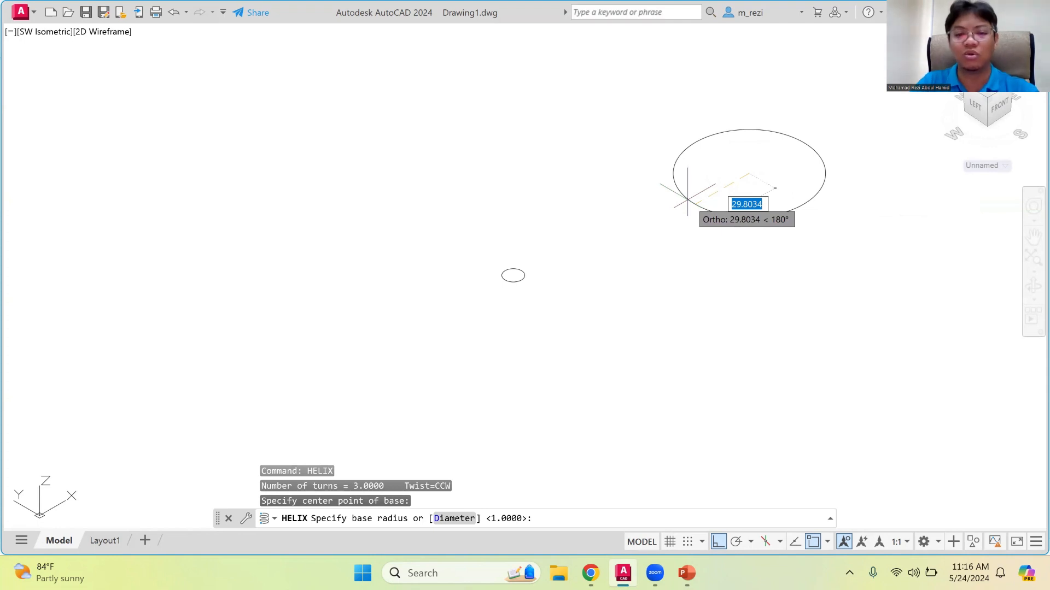
type("55")
key("Return")
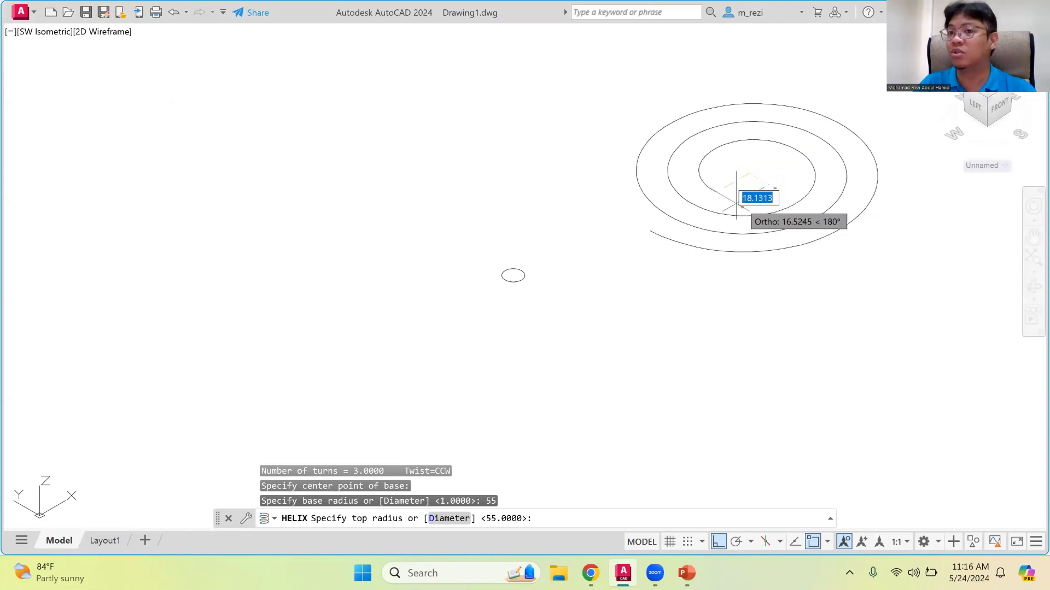
type("5")
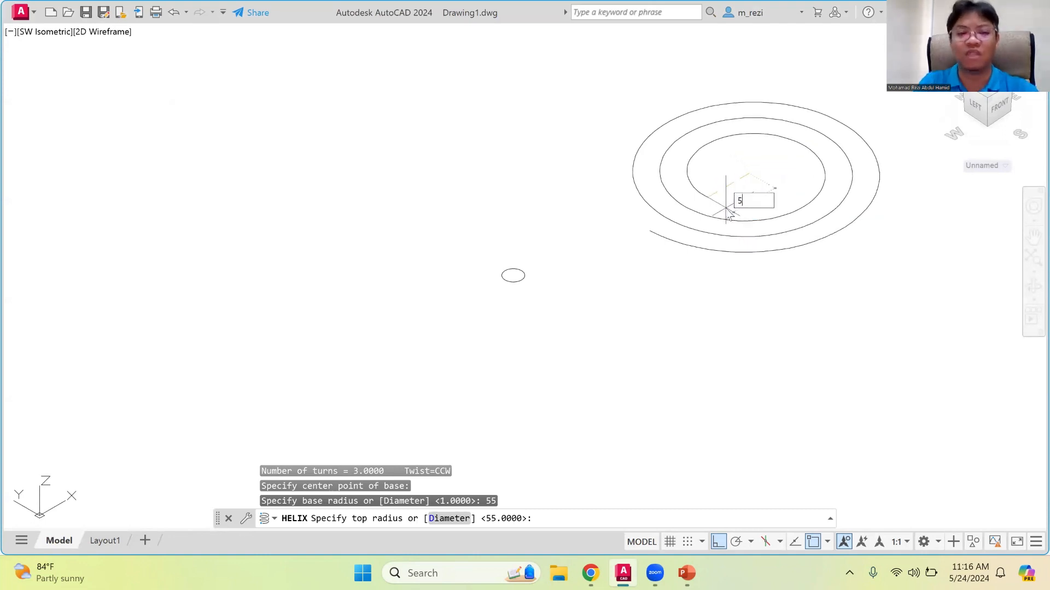
type("5")
key("Return")
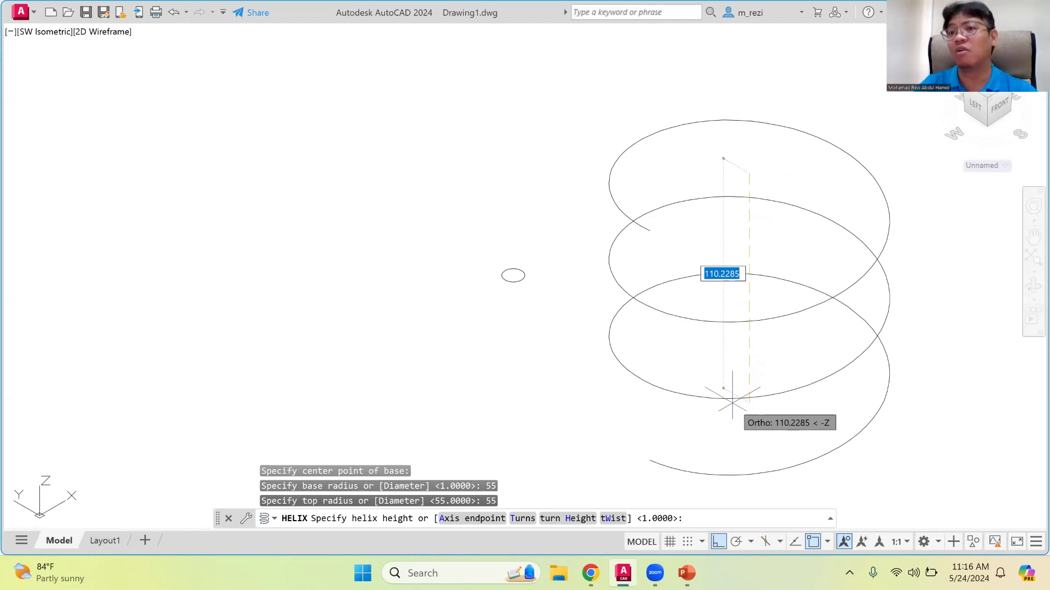
Give the helix 11 turns and finish it with a height of 240
left_click(522, 519)
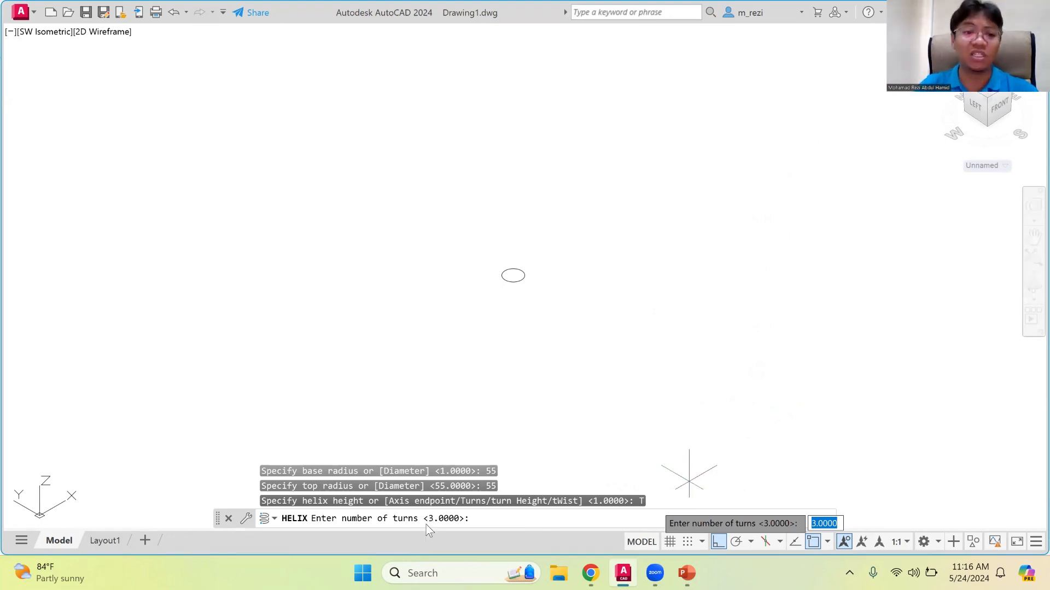
type("11")
key("Return")
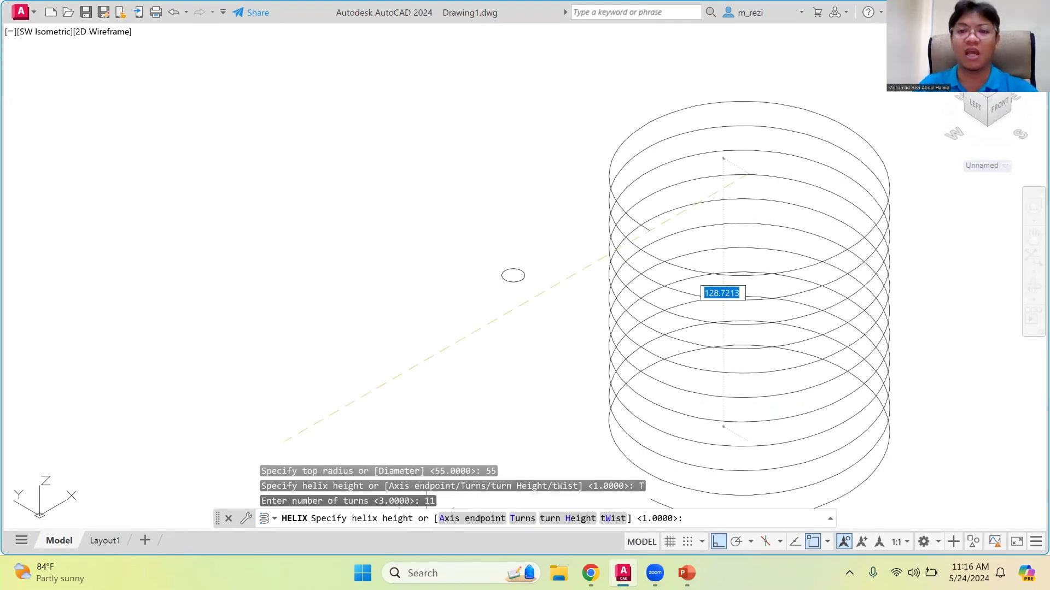
scroll(764, 103, "down", 4)
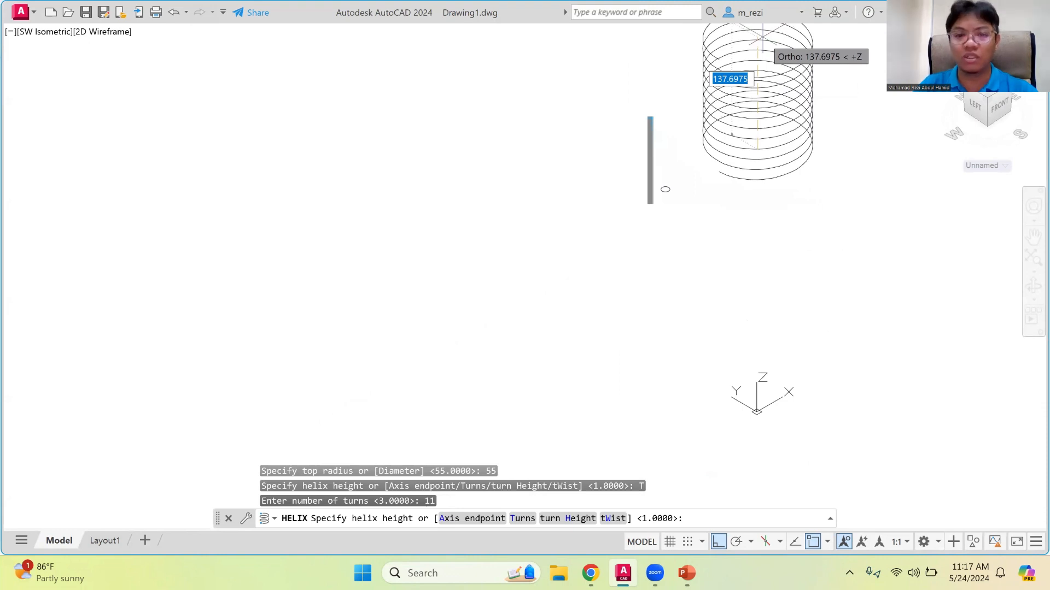
type("2")
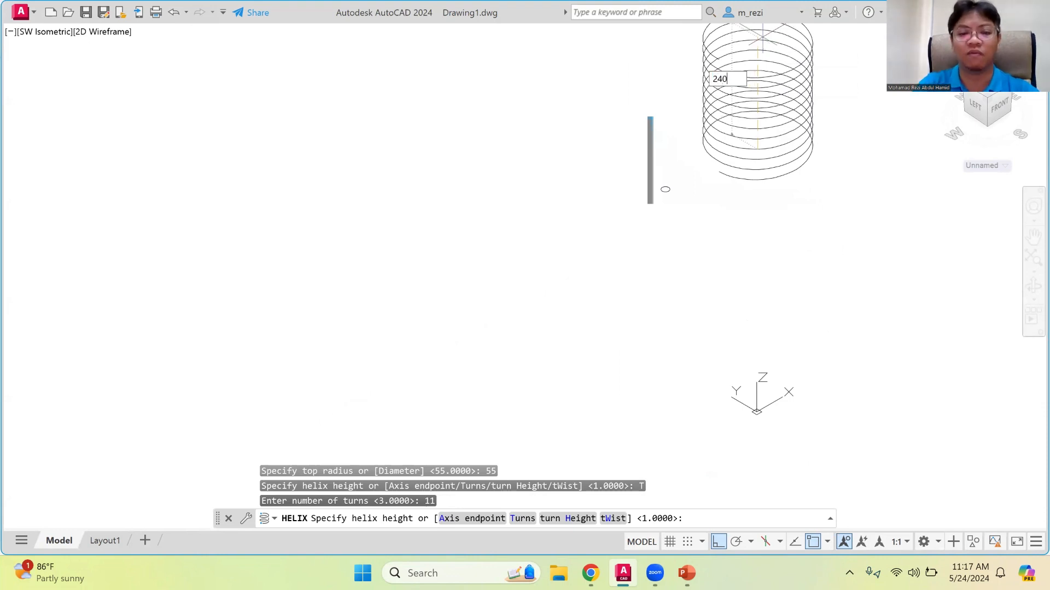
type("40")
key("Return")
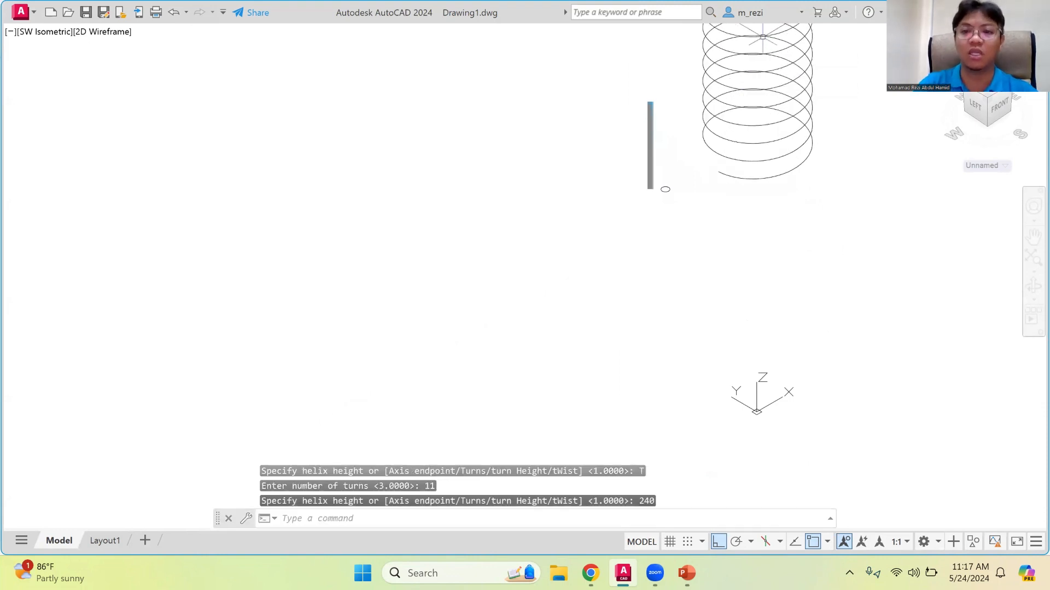
Examine the helix's lower end and the small circle beside it from a slightly orbited view
left_click(1032, 238)
left_click_drag(820, 218, 614, 405)
scroll(492, 337, "up", 4)
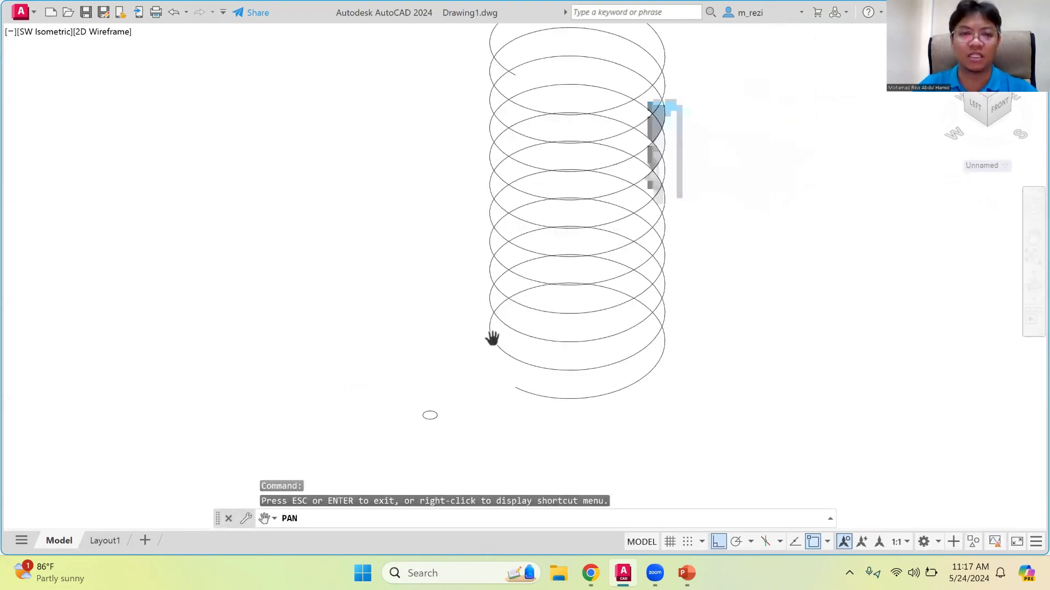
left_click_drag(453, 314, 542, 311)
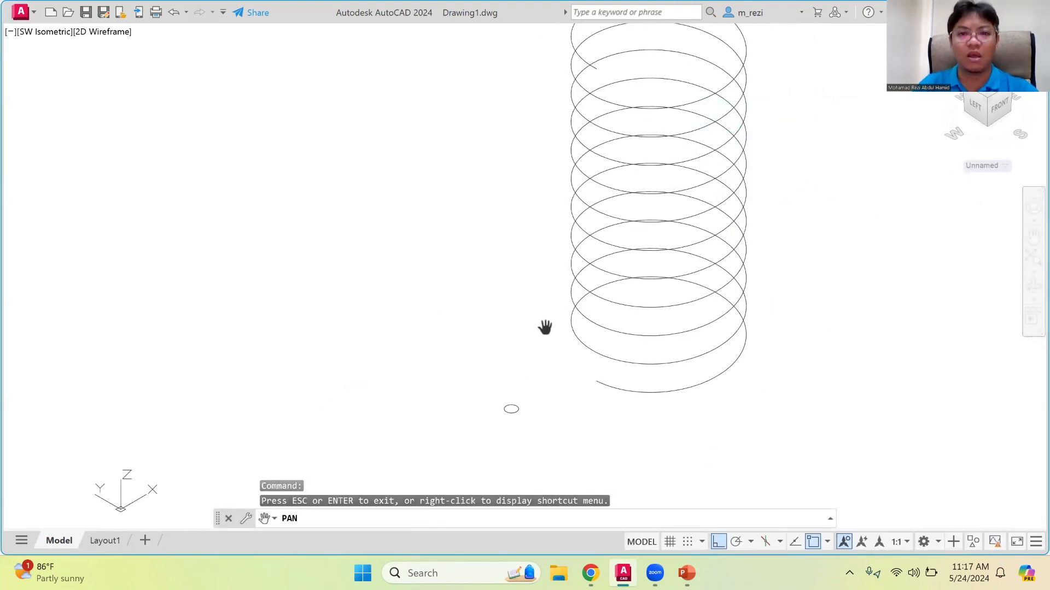
key("Escape")
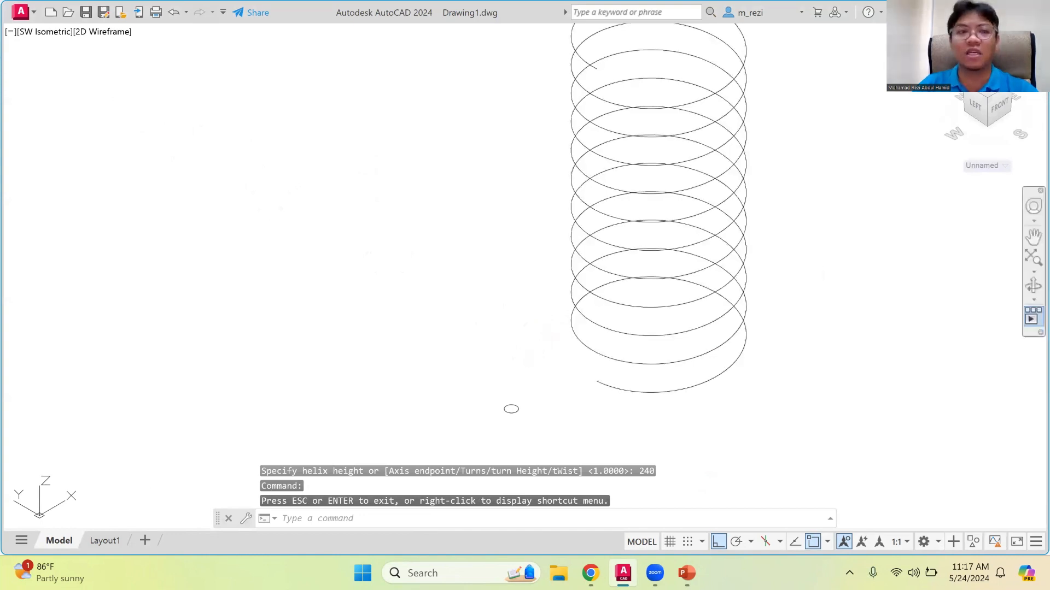
left_click(43, 34)
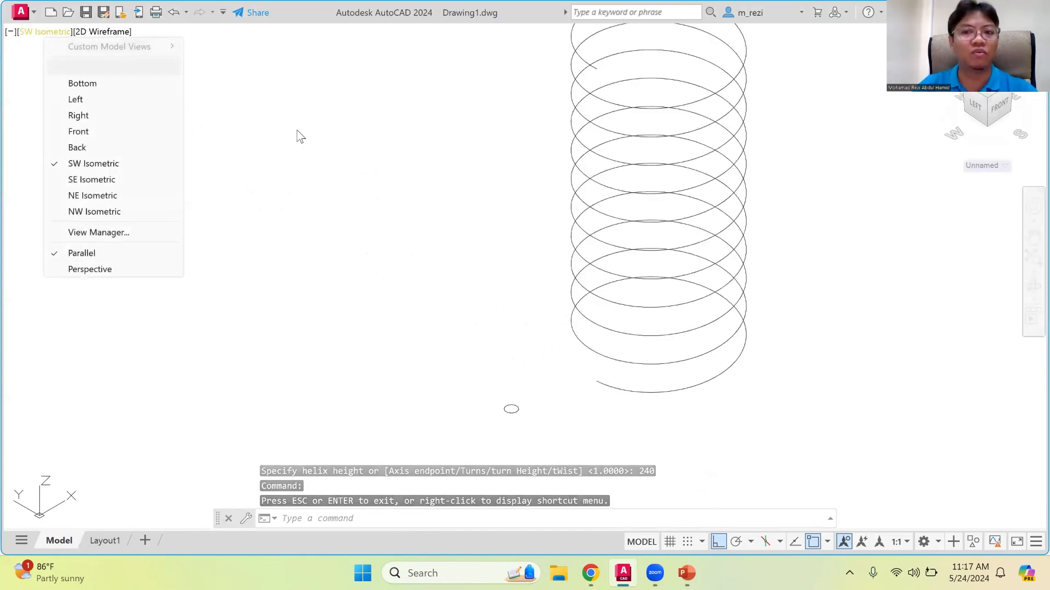
left_click(1030, 295)
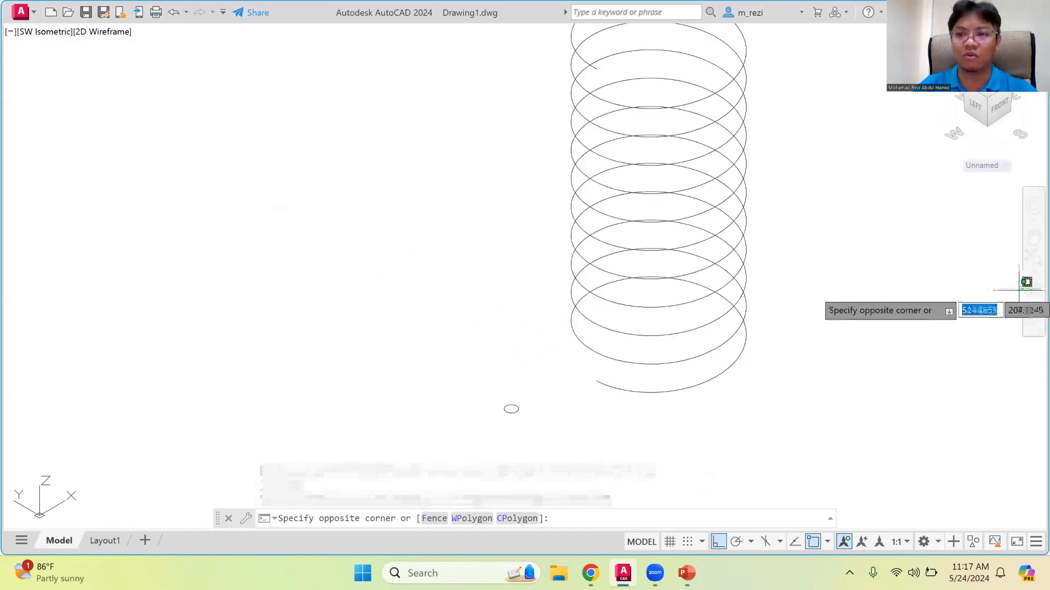
left_click(1025, 291)
left_click(1033, 286)
mouse_move(645, 378)
left_mouse_down()
mouse_move(698, 335)
mouse_move(646, 372)
left_mouse_up()
key("Escape")
scroll(556, 416, "up", 4)
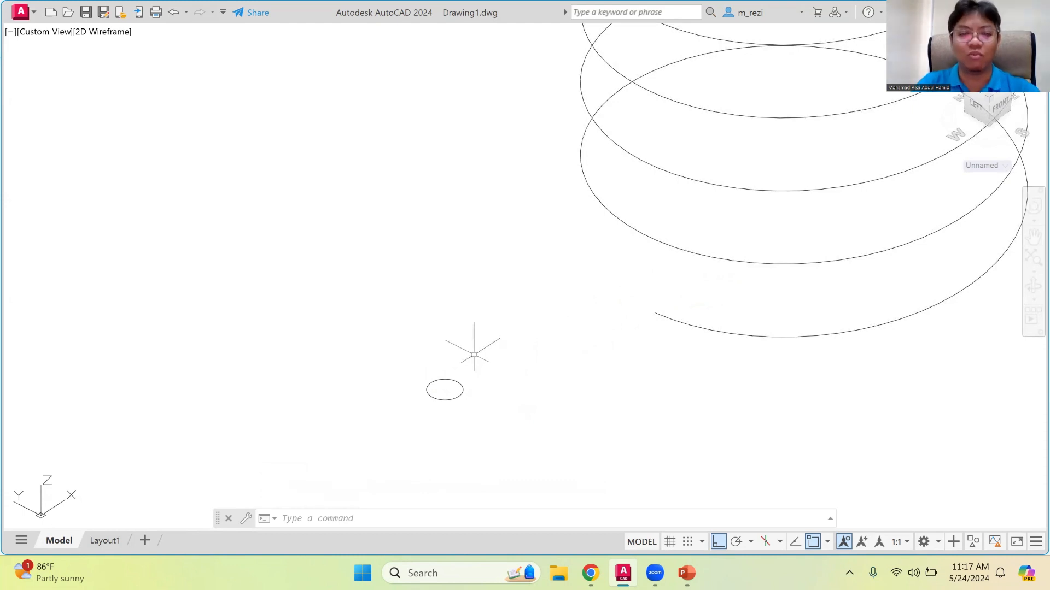
Move the small circle by its center onto the helix's lower endpoint
type("e")
key("Return")
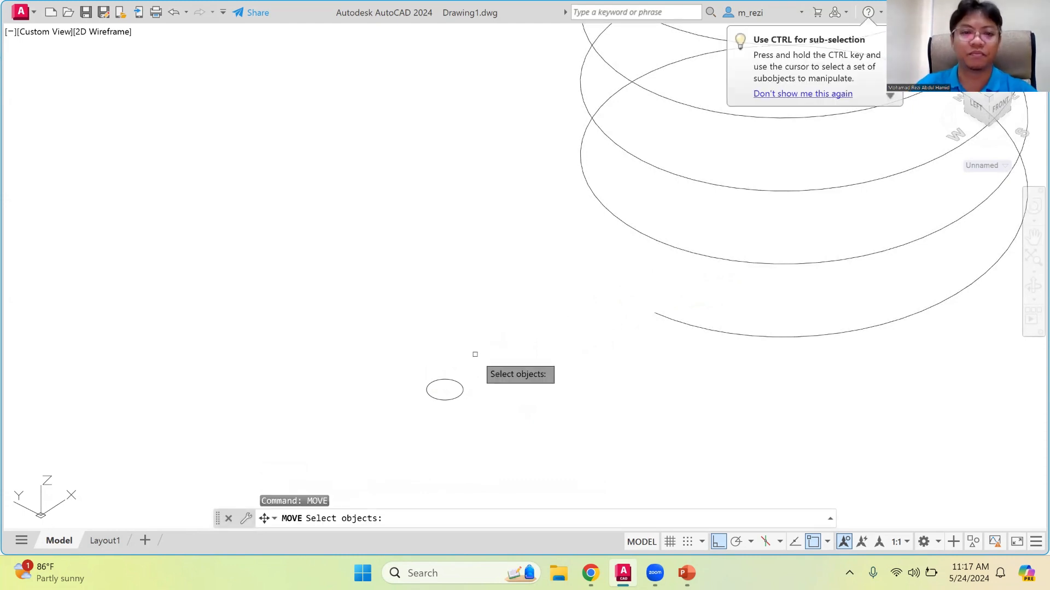
left_click(463, 390)
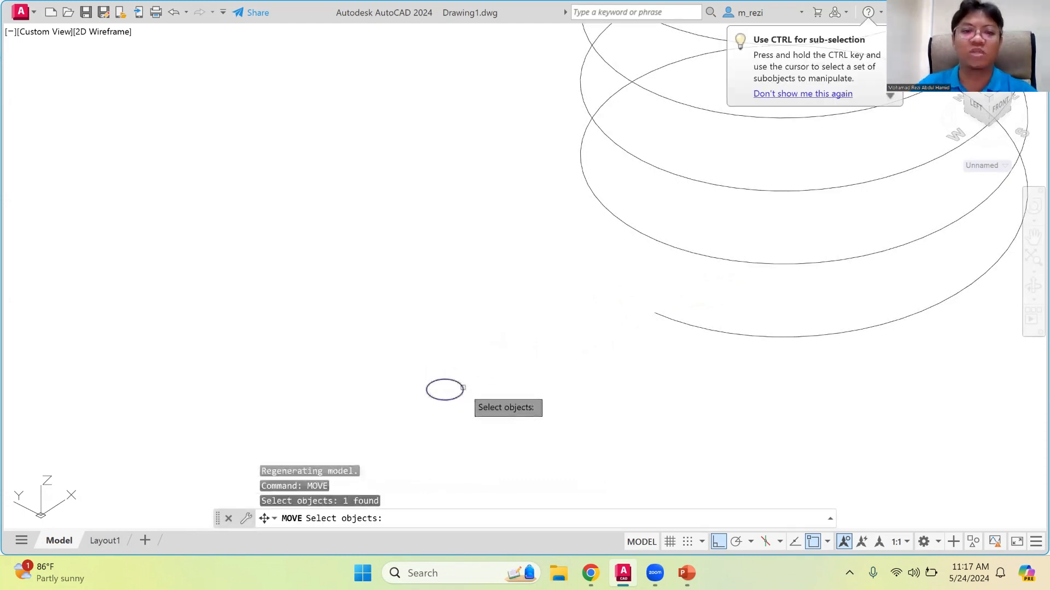
key("Return")
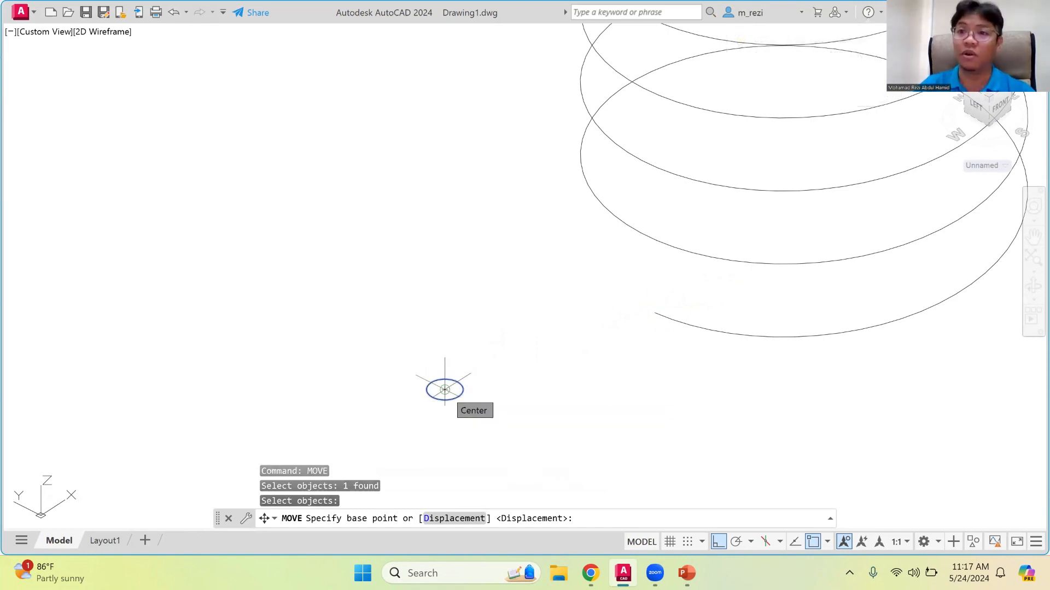
left_click(444, 390)
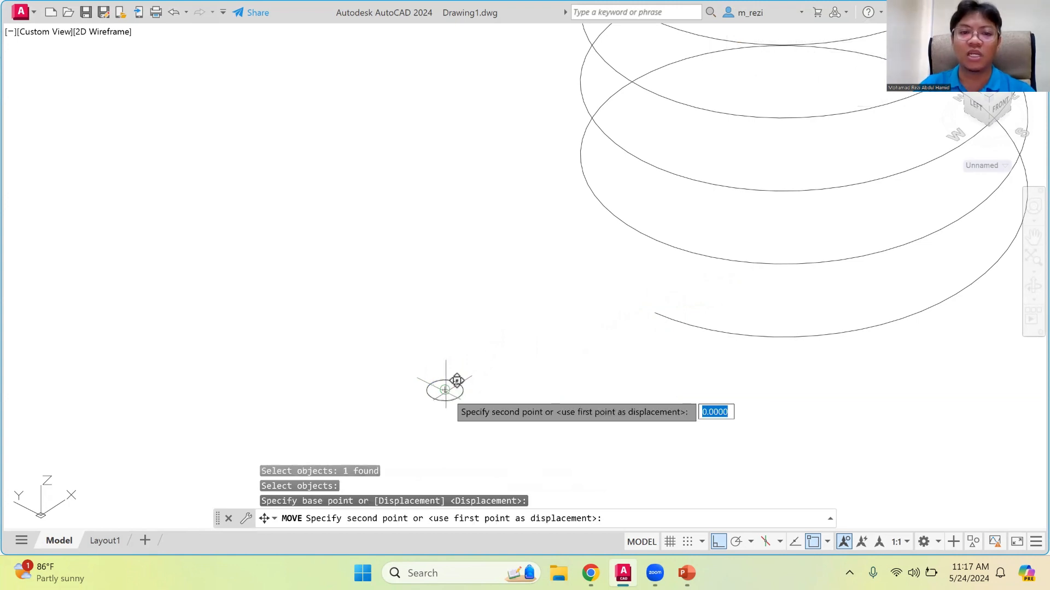
left_click(654, 312)
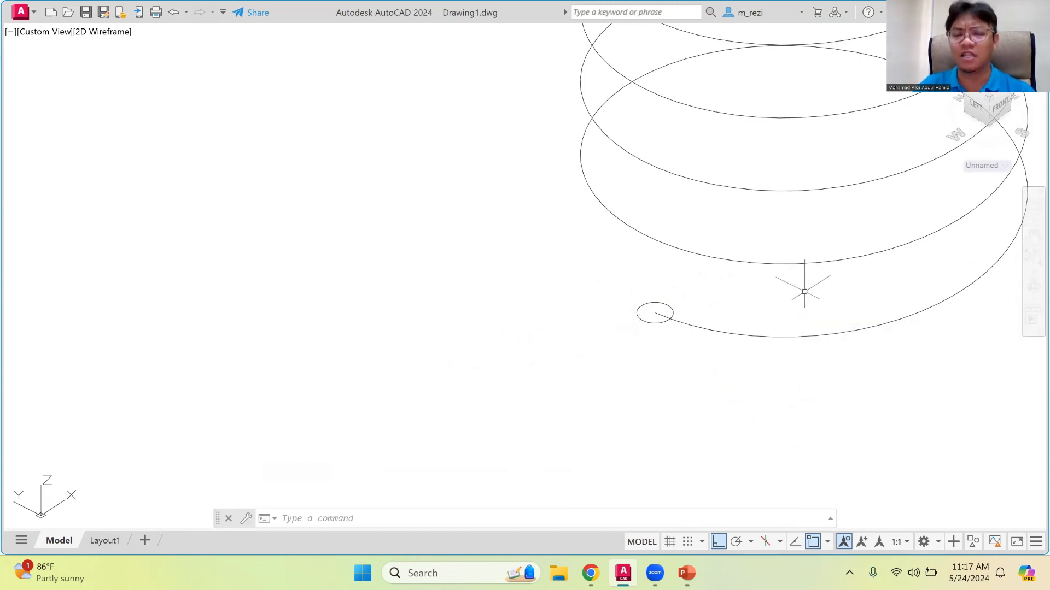
Examine the circle's orientation relative to the helix's lower end from several orbited angles
left_click(1033, 285)
left_click_drag(773, 234, 880, 169)
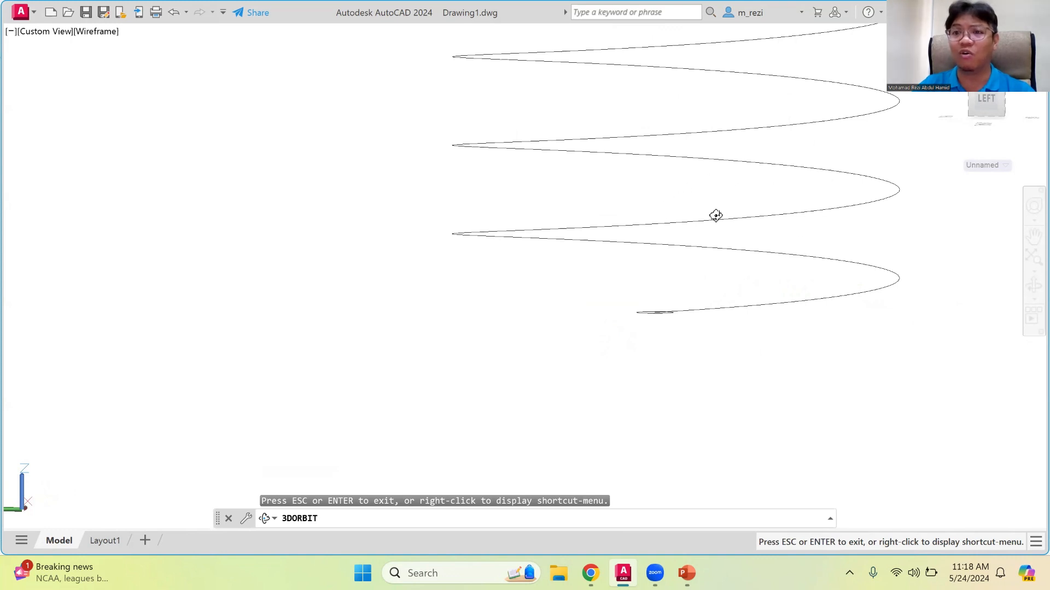
left_click_drag(698, 276, 644, 338)
left_click_drag(683, 309, 739, 303)
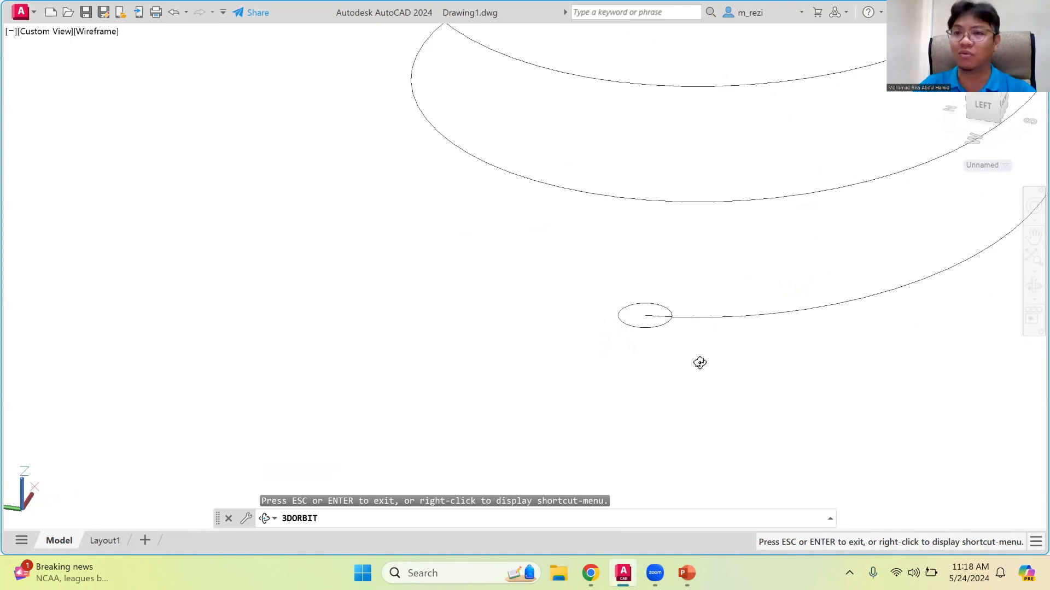
key("Escape")
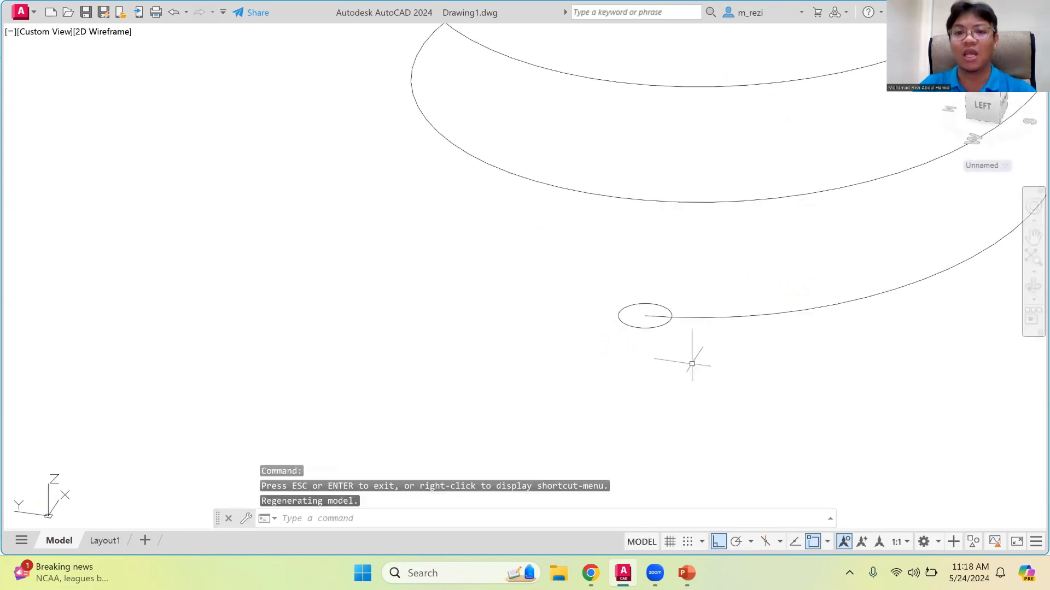
left_click(620, 314)
key("Escape")
Rotate the circle 90 degrees in 3D about the X axis through its center, so it stands upright at the helix end
type("3d")
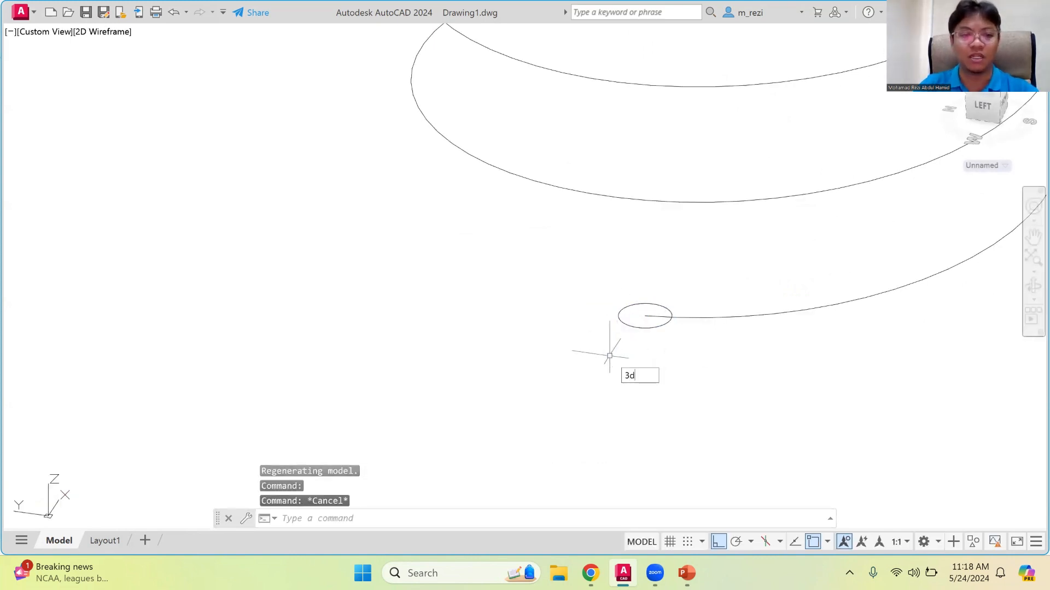
type("r")
key("Return")
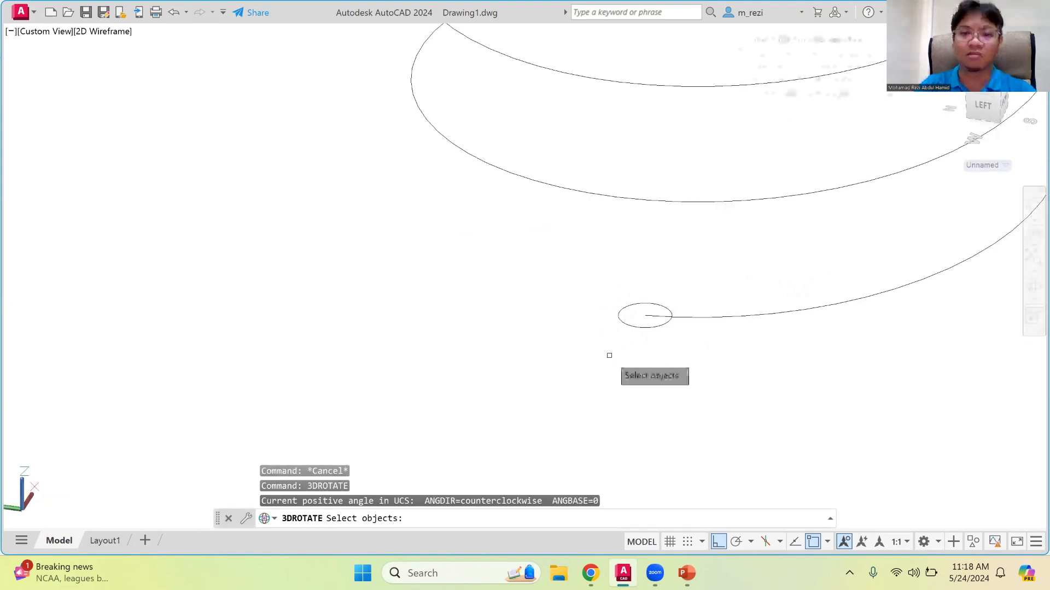
left_click(619, 313)
key("Return")
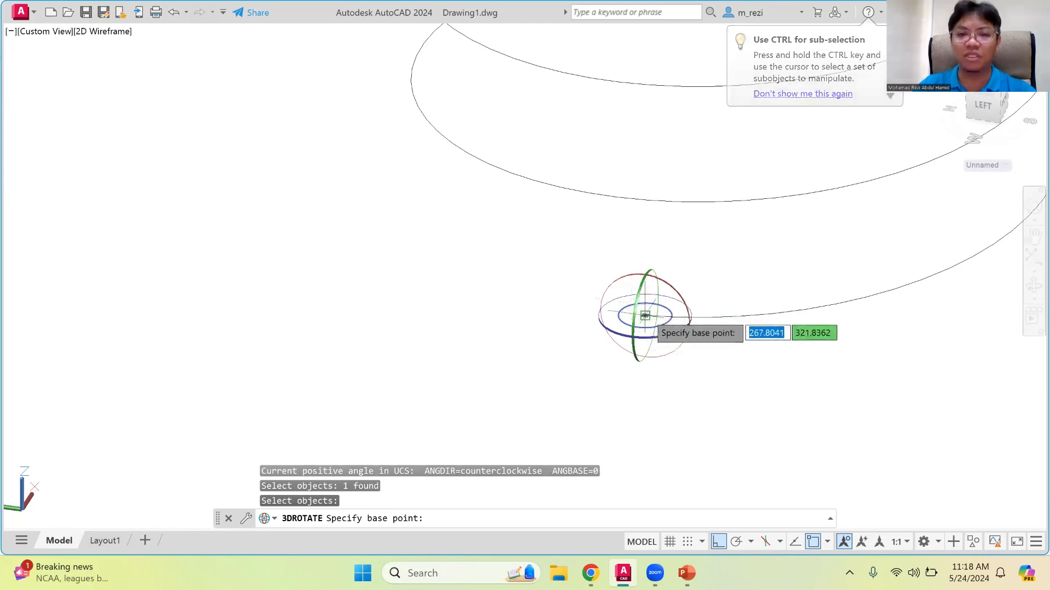
left_click(645, 315)
middle_click_drag(929, 323, 860, 355, "shift")
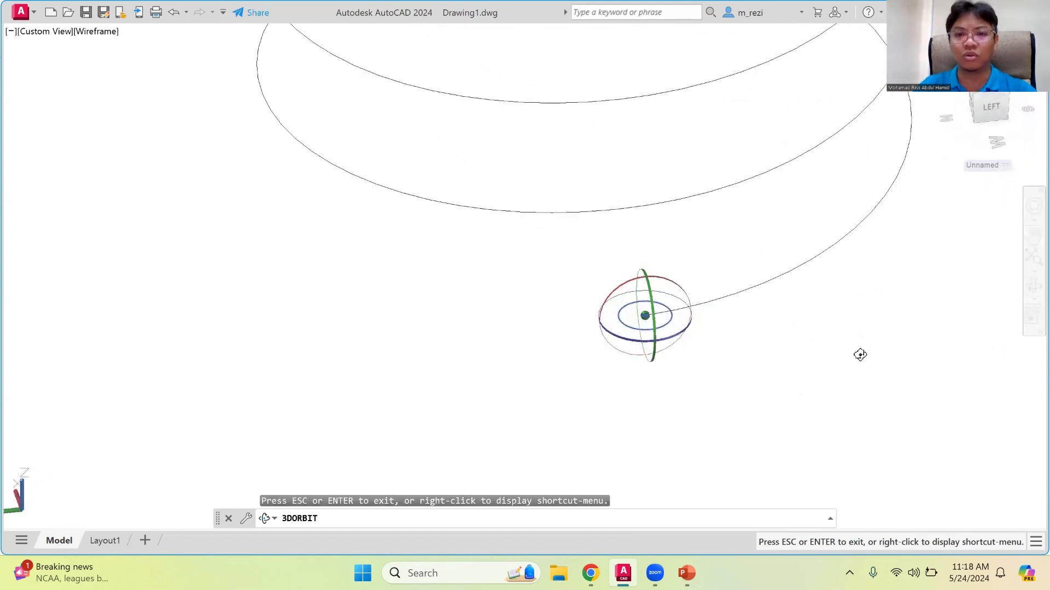
left_click(668, 283)
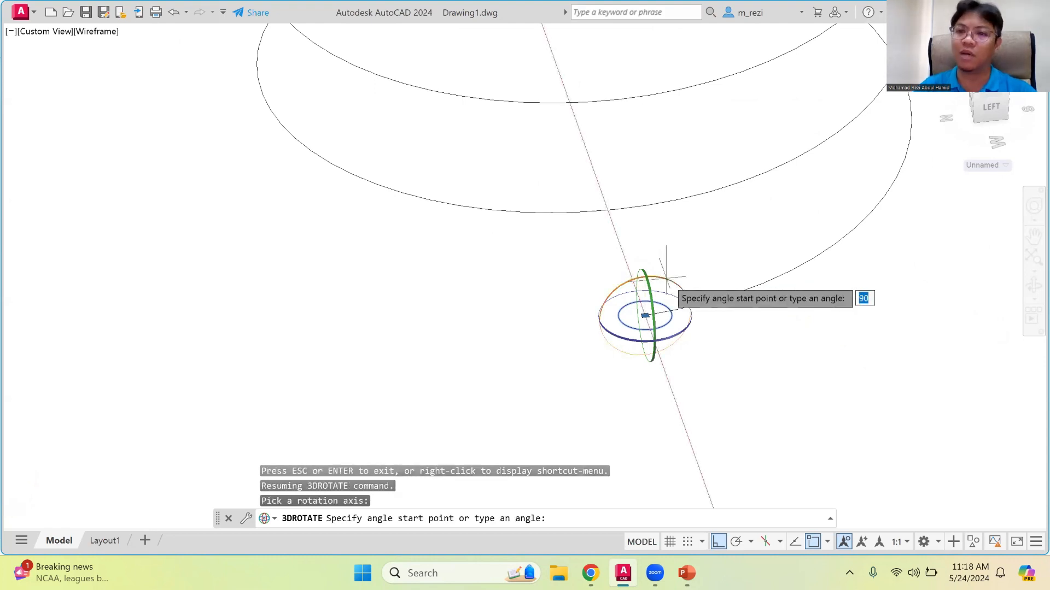
type("90")
key("Return")
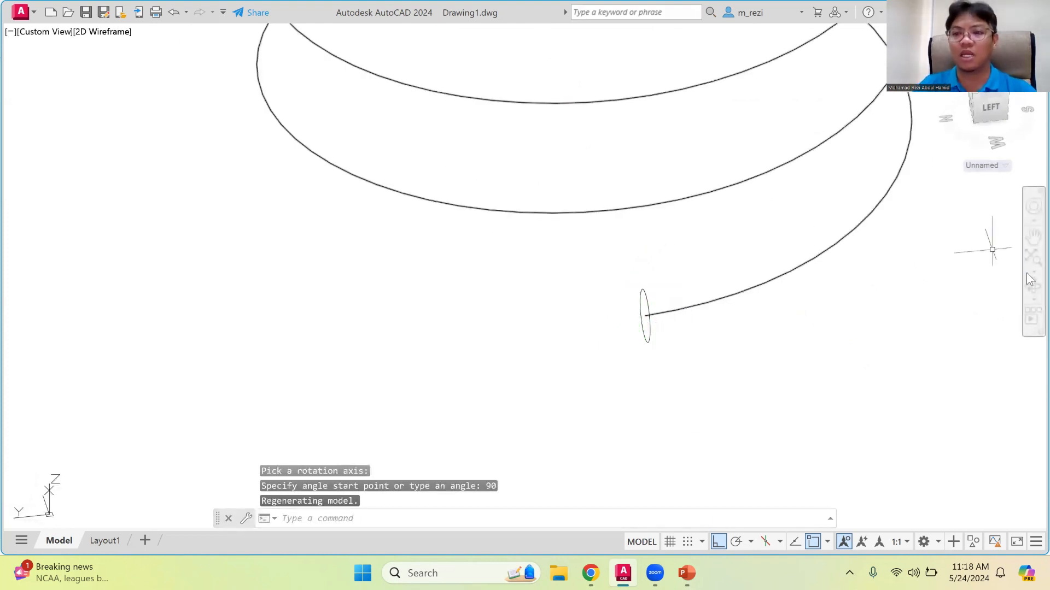
Examine the upright circle at the helix's lower end from several angles, with most of the coil in view
left_click(1033, 285)
mouse_move(727, 381)
left_mouse_down()
mouse_move(692, 355)
mouse_move(709, 353)
mouse_move(694, 343)
mouse_move(648, 332)
left_mouse_up()
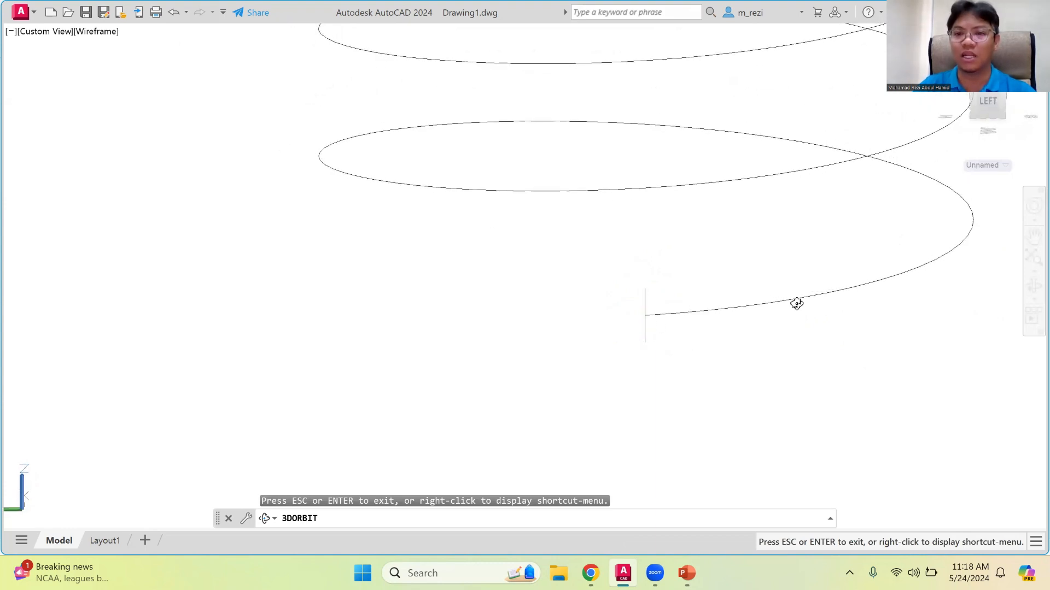
mouse_move(734, 349)
left_mouse_down()
mouse_move(728, 368)
mouse_move(825, 361)
mouse_move(799, 375)
mouse_move(789, 342)
mouse_move(798, 329)
left_mouse_up()
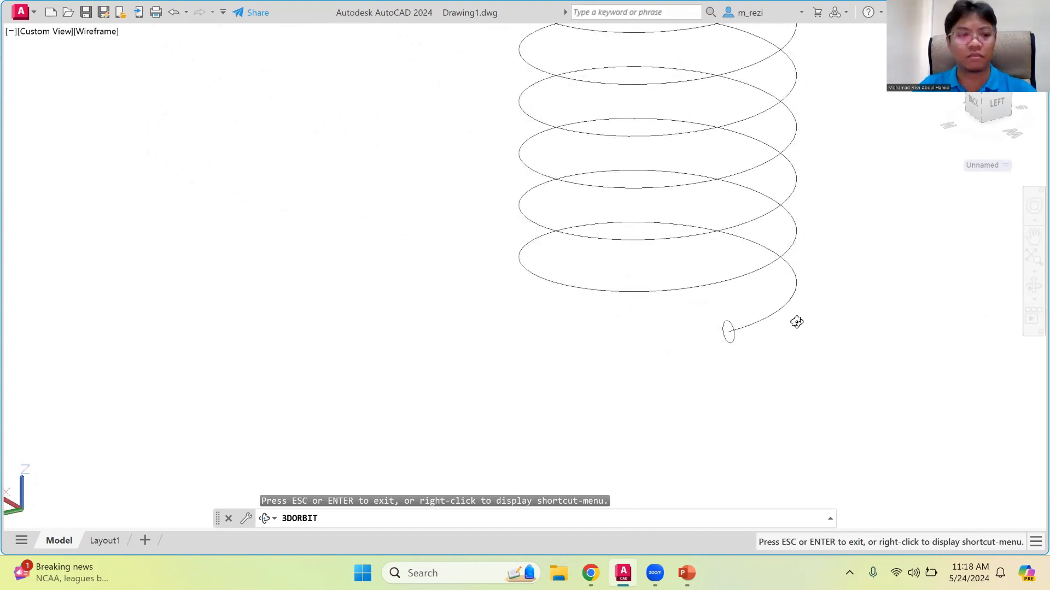
key("Escape")
left_click(1033, 237)
left_click_drag(830, 225, 638, 295)
left_click_drag(724, 306, 788, 317)
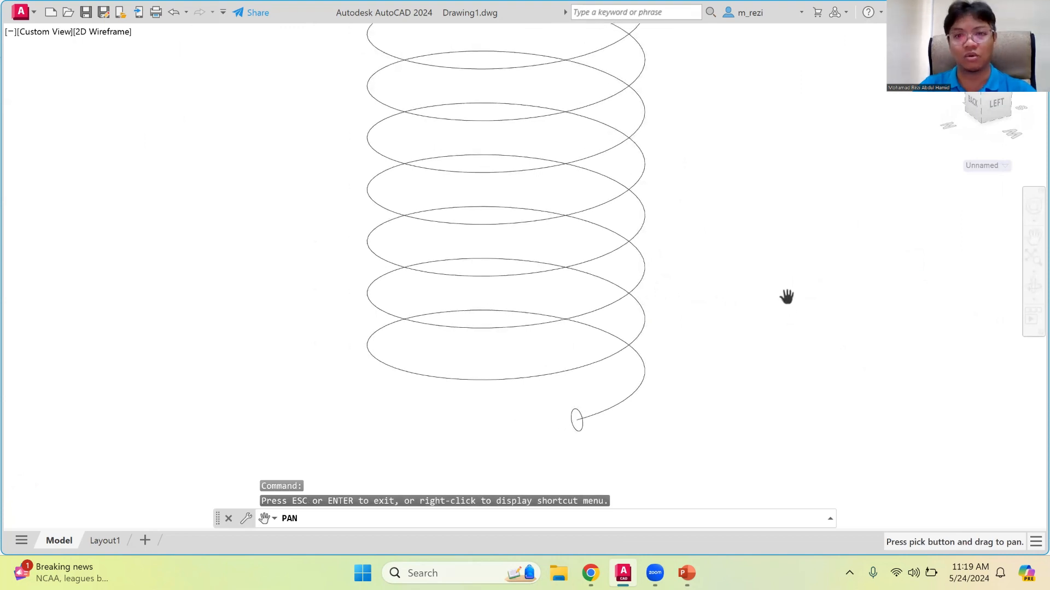
key("Escape")
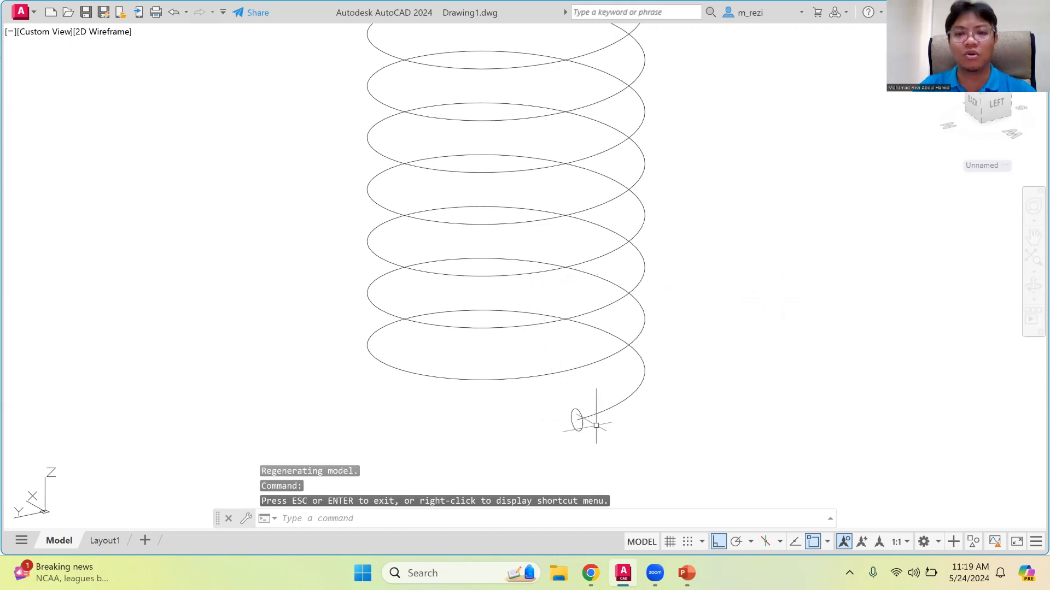
Sweep the circle along the helix as a solid to form the coil spring
type("sweep")
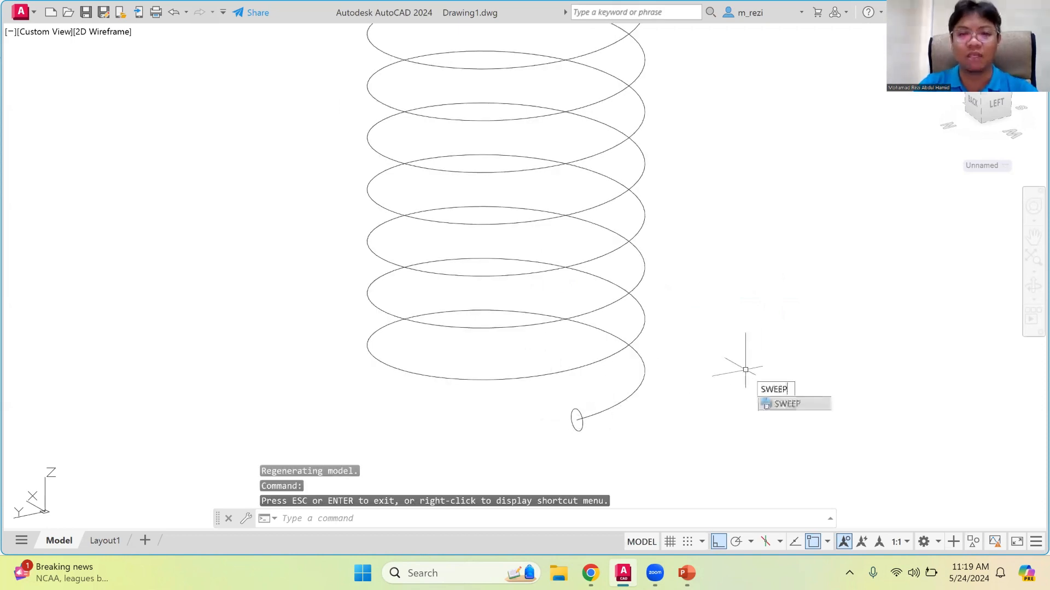
key("Return")
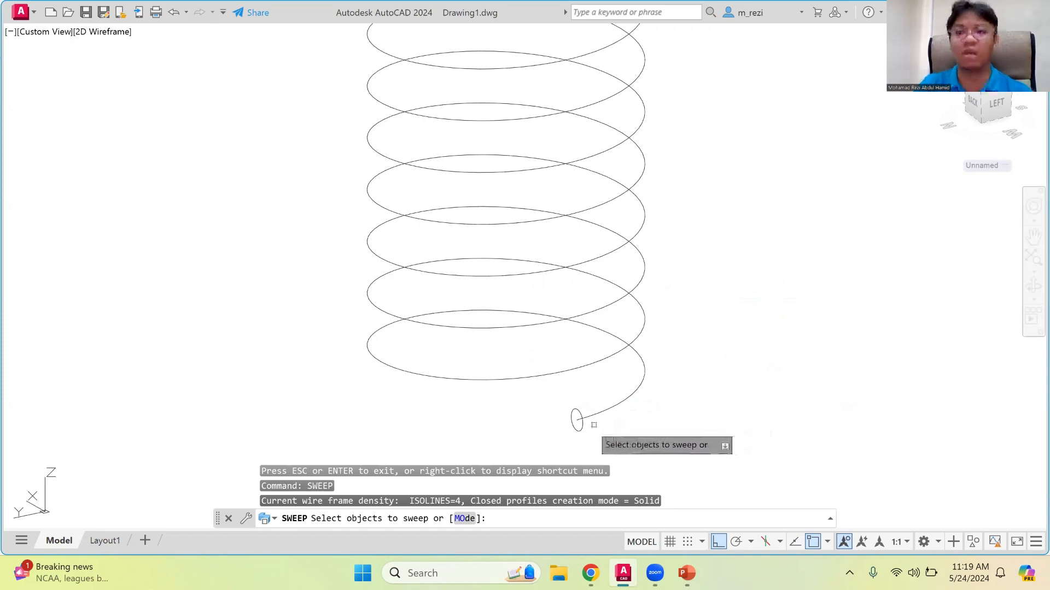
left_click(576, 410)
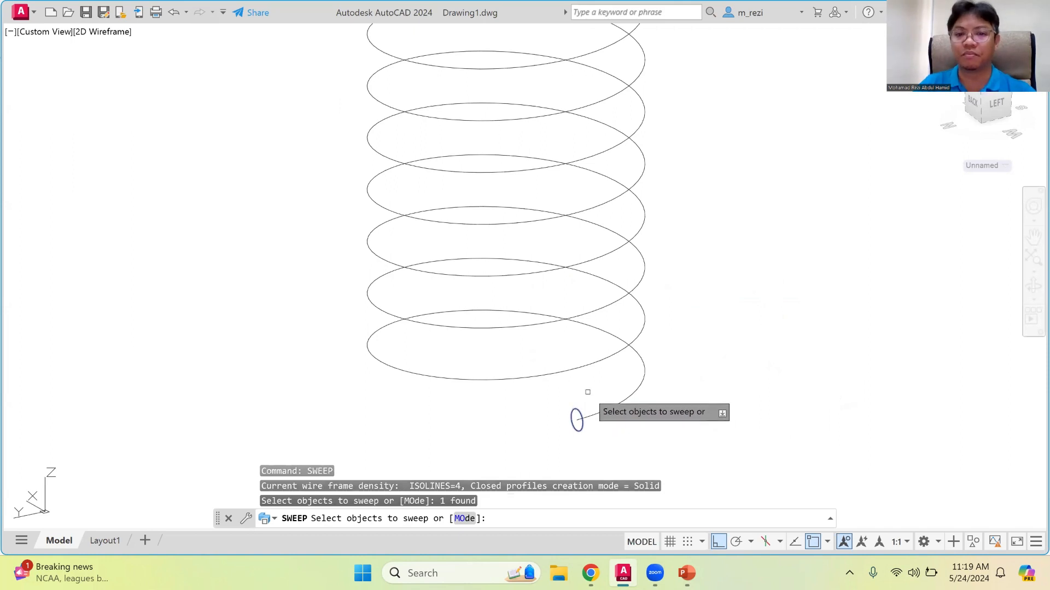
key("Return")
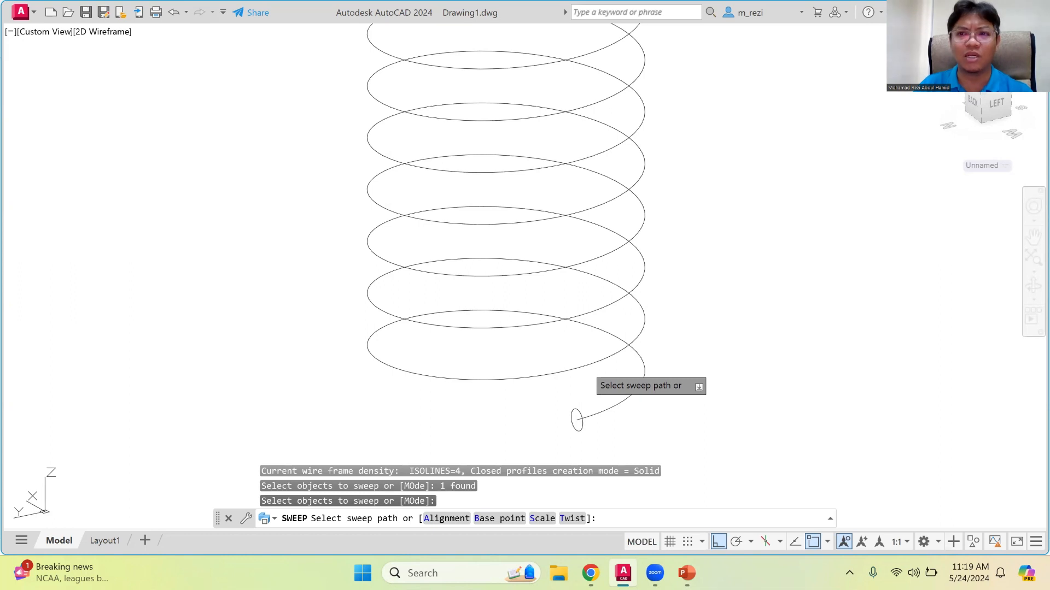
left_click(587, 365)
key("Return")
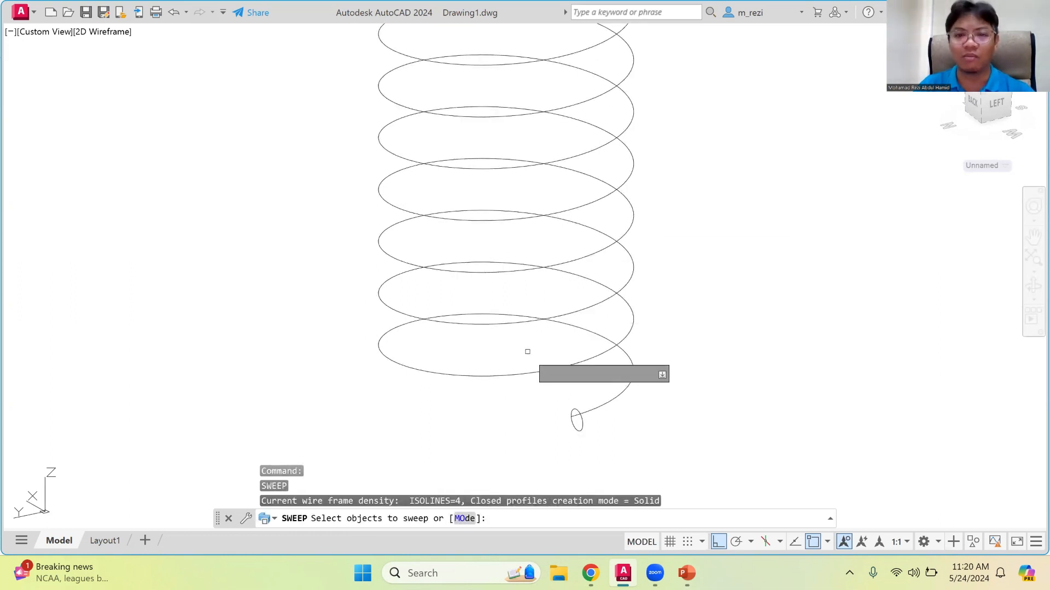
scroll(572, 451, "up", 4)
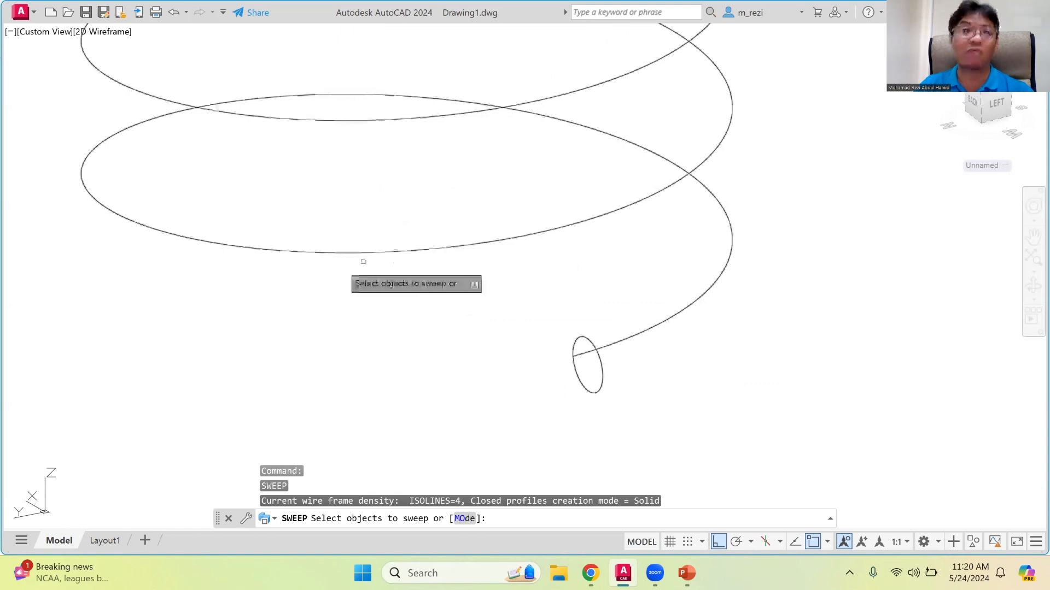
key("Escape")
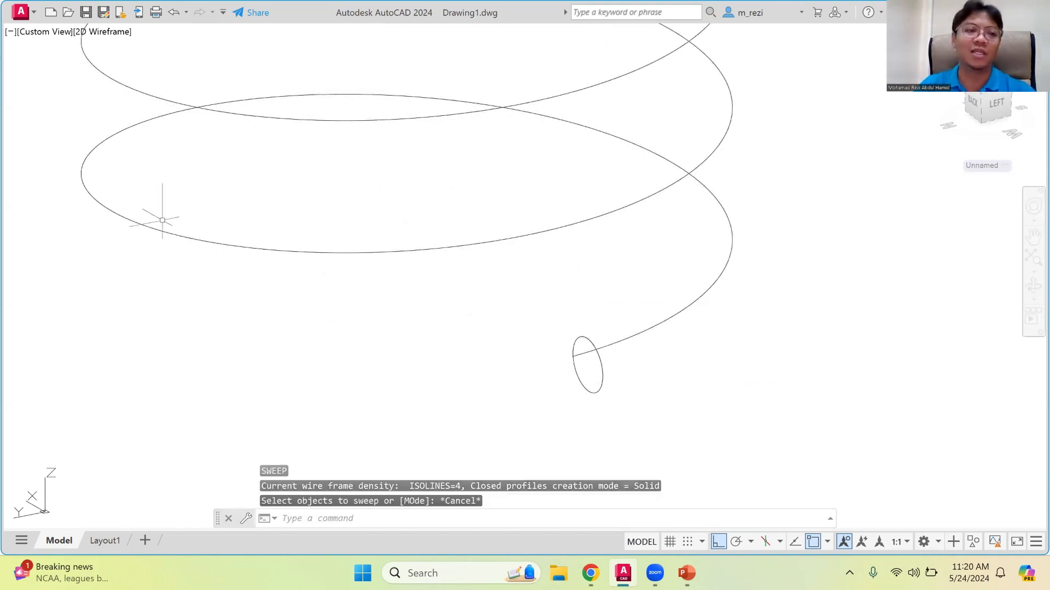
Set the viewport's visual style to Realistic and show the whole spring
left_click(118, 32)
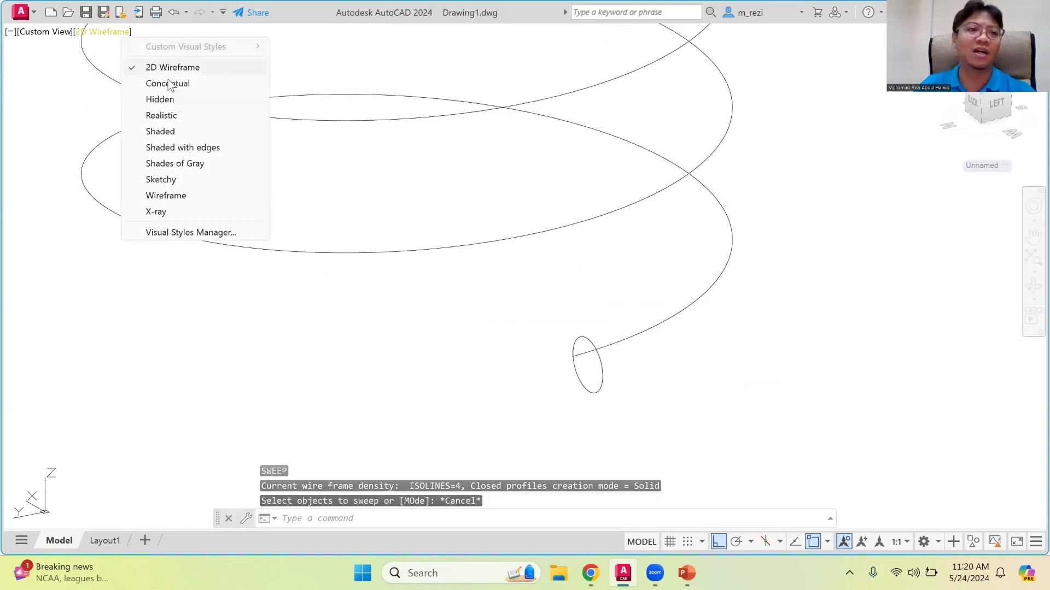
left_click(171, 115)
scroll(296, 194, "down", 5)
scroll(328, 191, "down", 3)
scroll(235, 65, "up", 8)
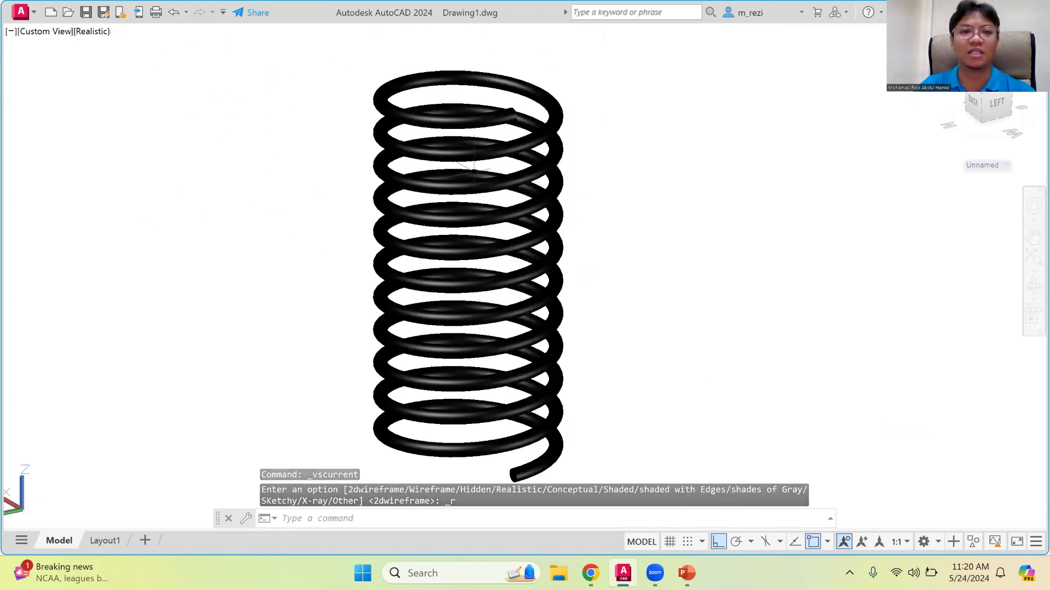
Change the spring solid's color to Green in its properties, and leave the spring deselected
left_click(469, 155)
right_click(469, 155)
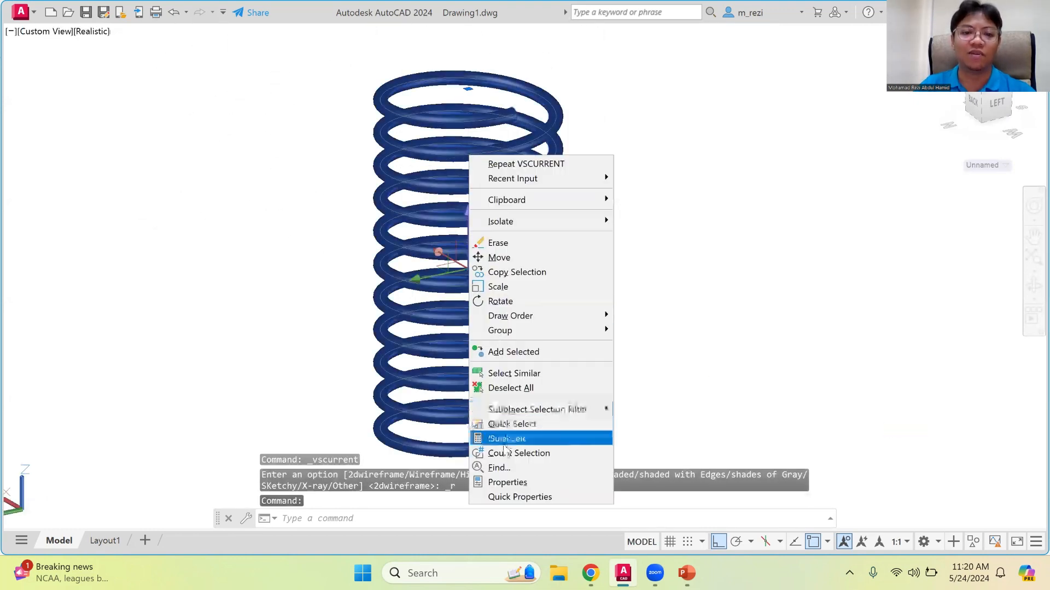
left_click(507, 483)
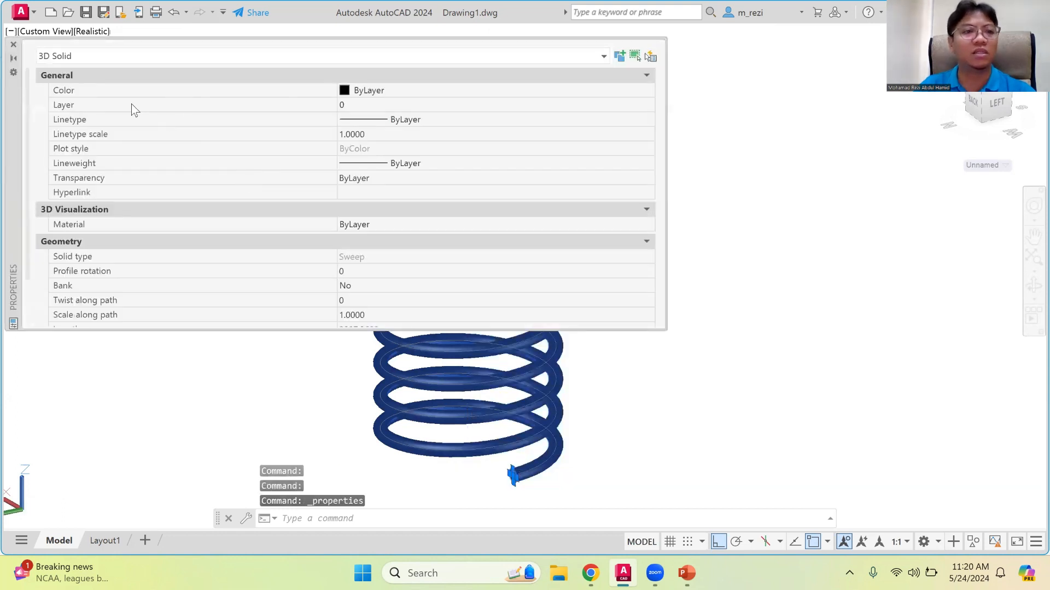
left_click(402, 93)
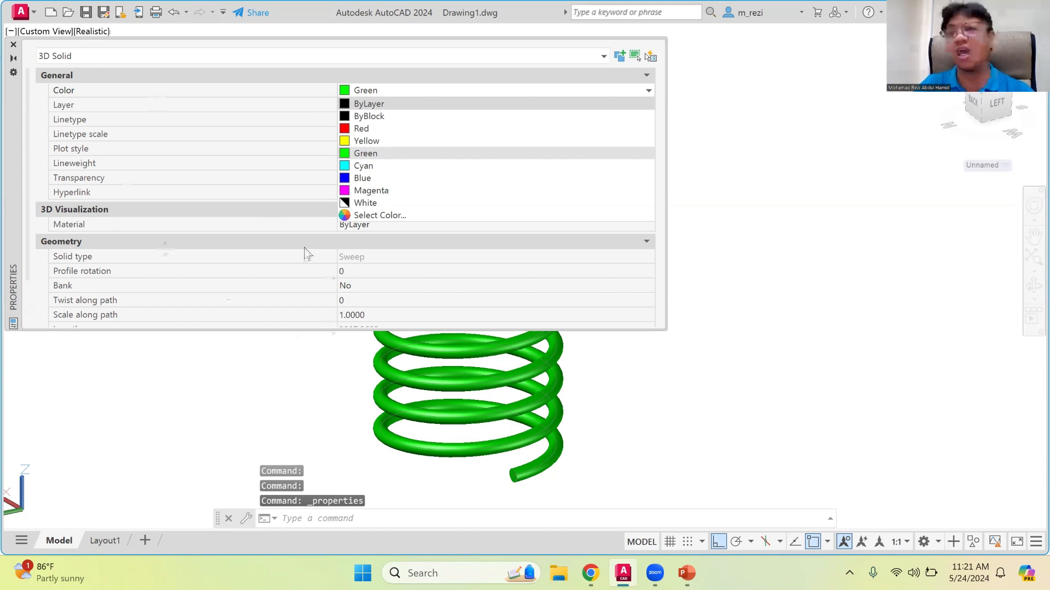
left_click(277, 310)
left_click(276, 309)
left_click(231, 282)
left_click(273, 256)
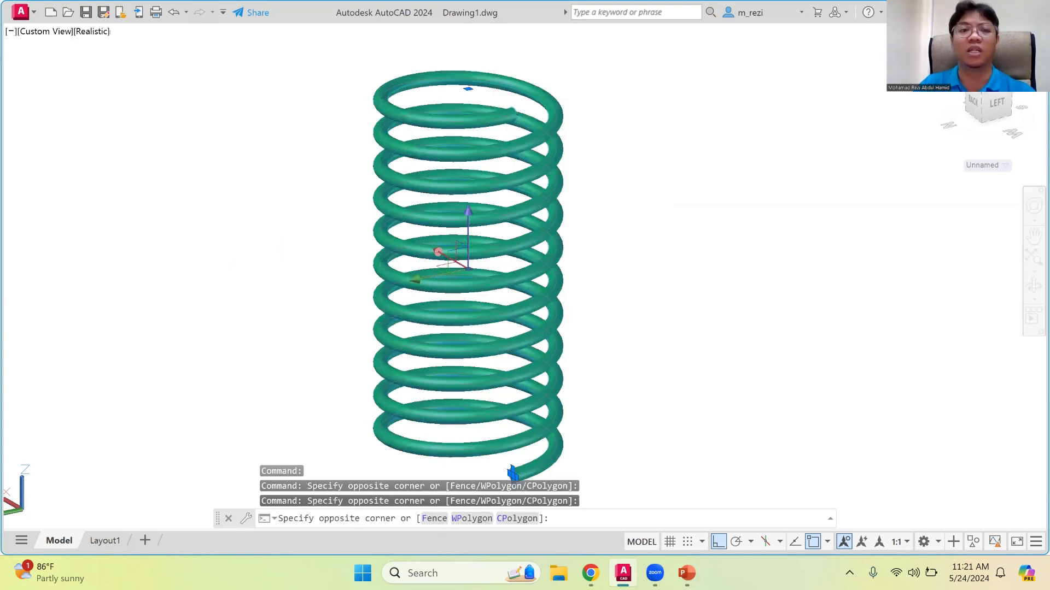
key("Escape")
key("Escape")
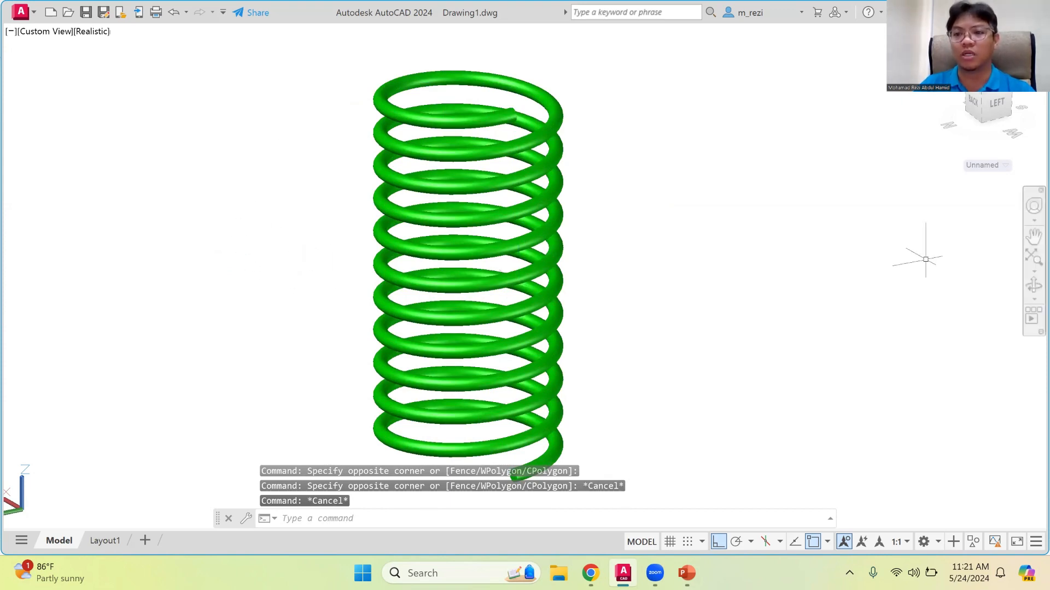
left_click(1033, 236)
mouse_move(687, 247)
left_mouse_down()
mouse_move(753, 227)
mouse_move(704, 241)
left_mouse_up()
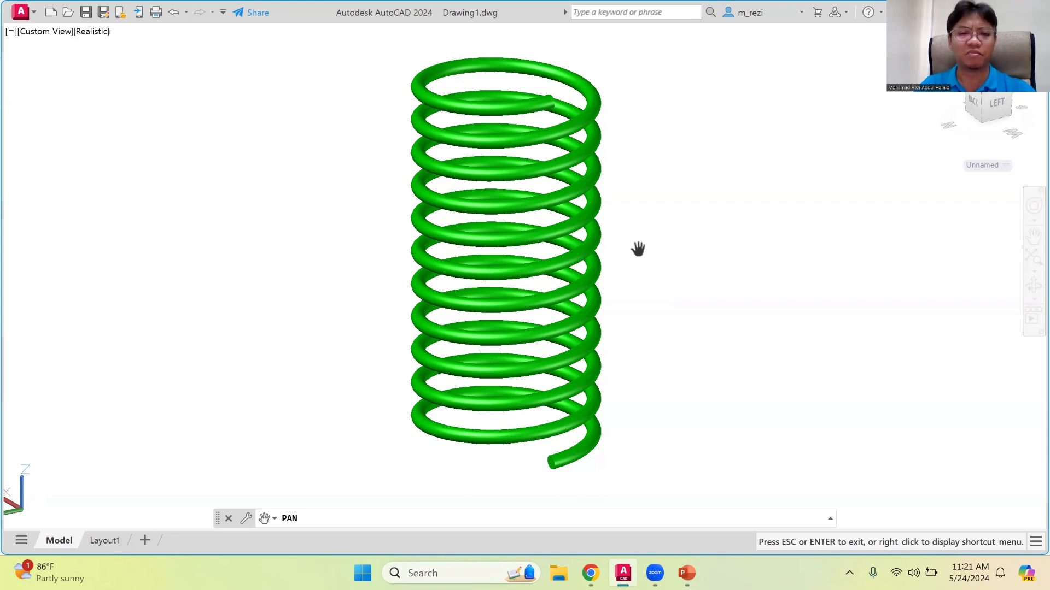
key("Escape")
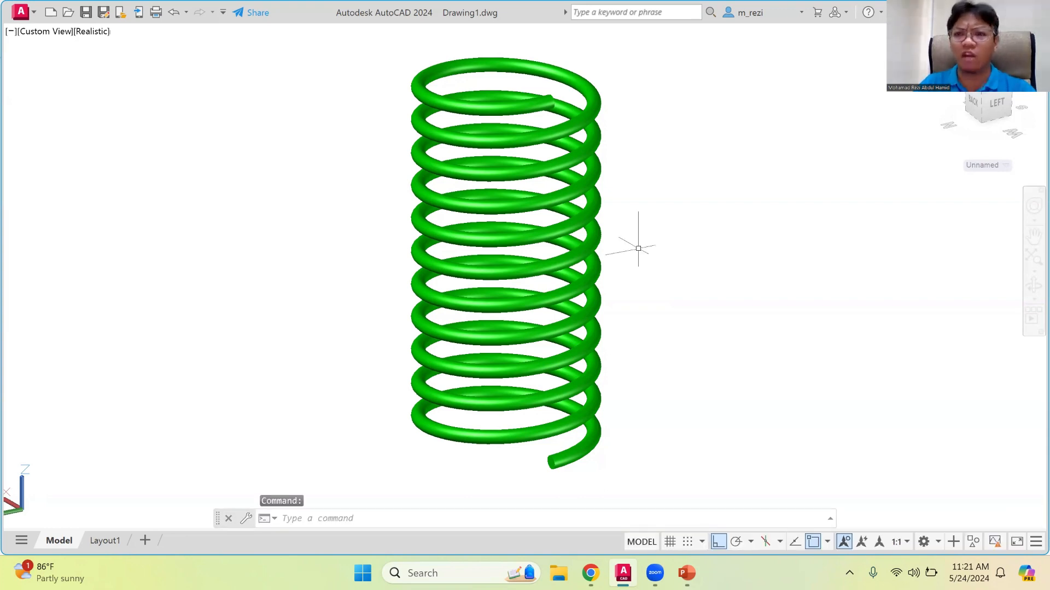
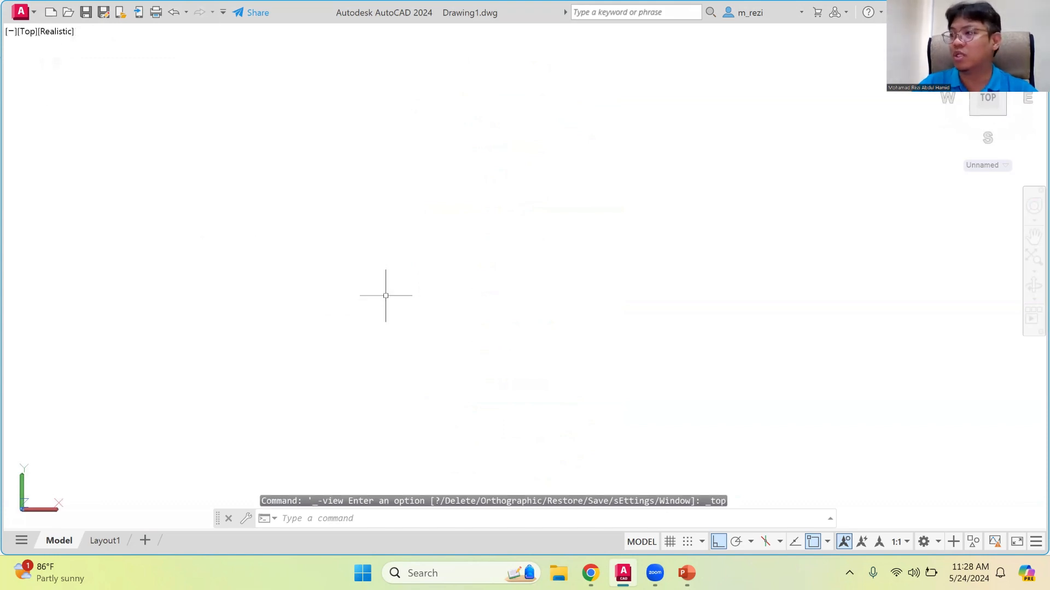
Start a line outline in the empty area with a 60-unit segment upward and a 690-unit segment to the left
type("line")
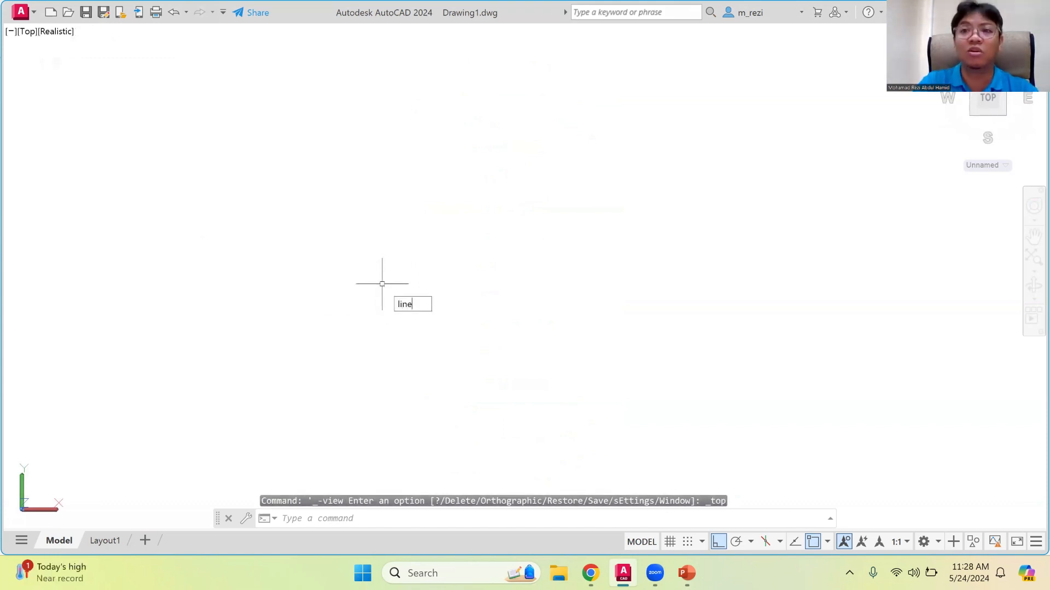
key("Return")
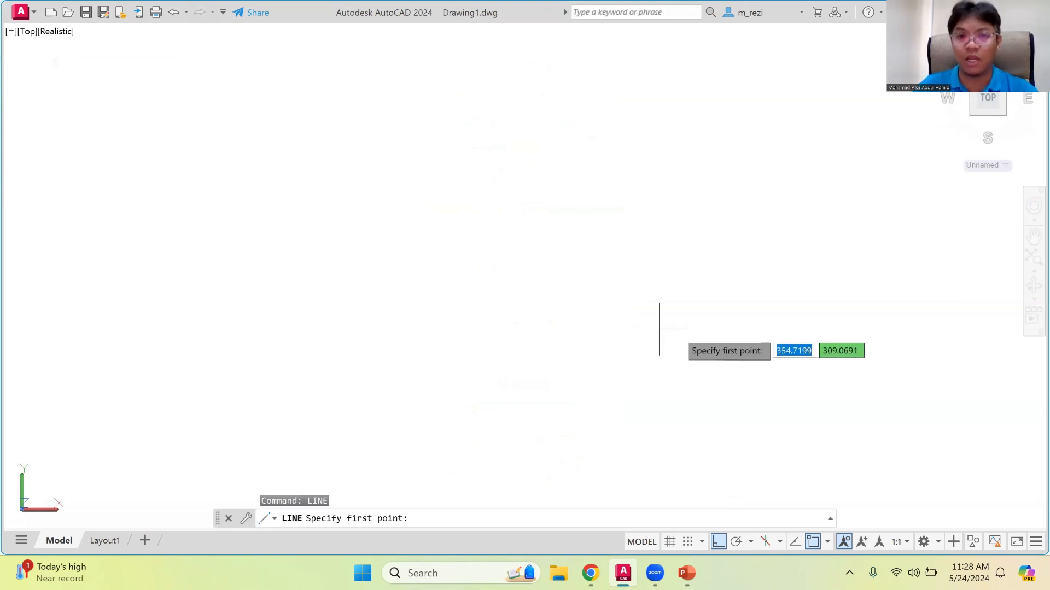
left_click(711, 341)
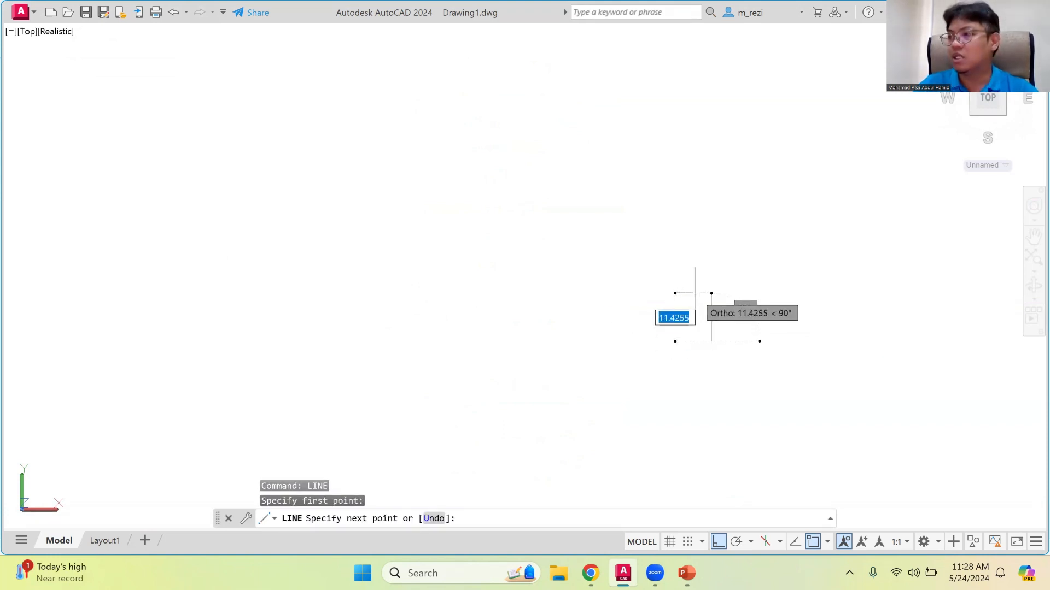
type("60")
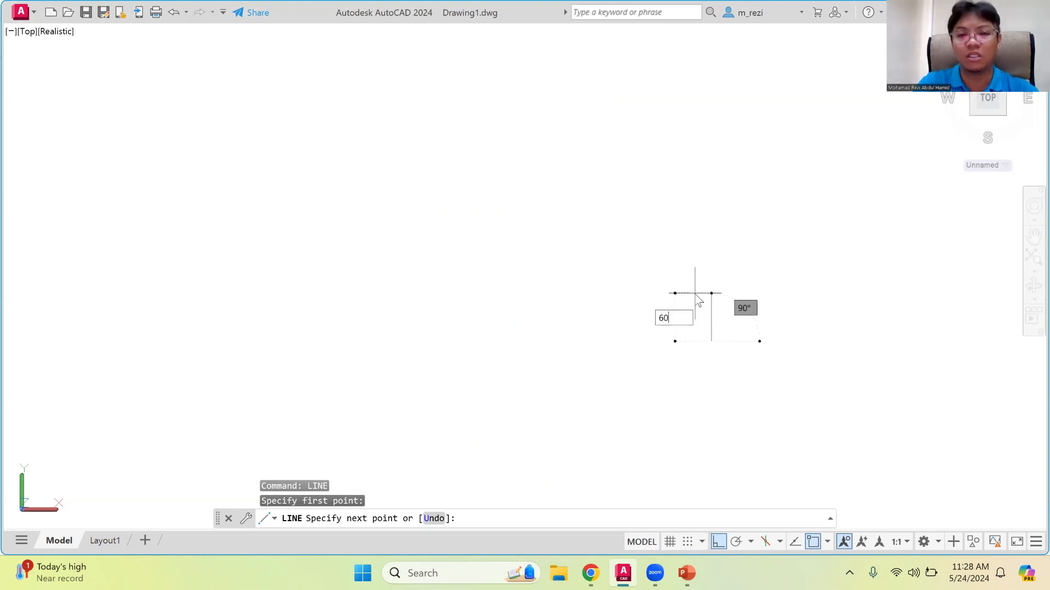
key("Return")
scroll(547, 339, "down", 4)
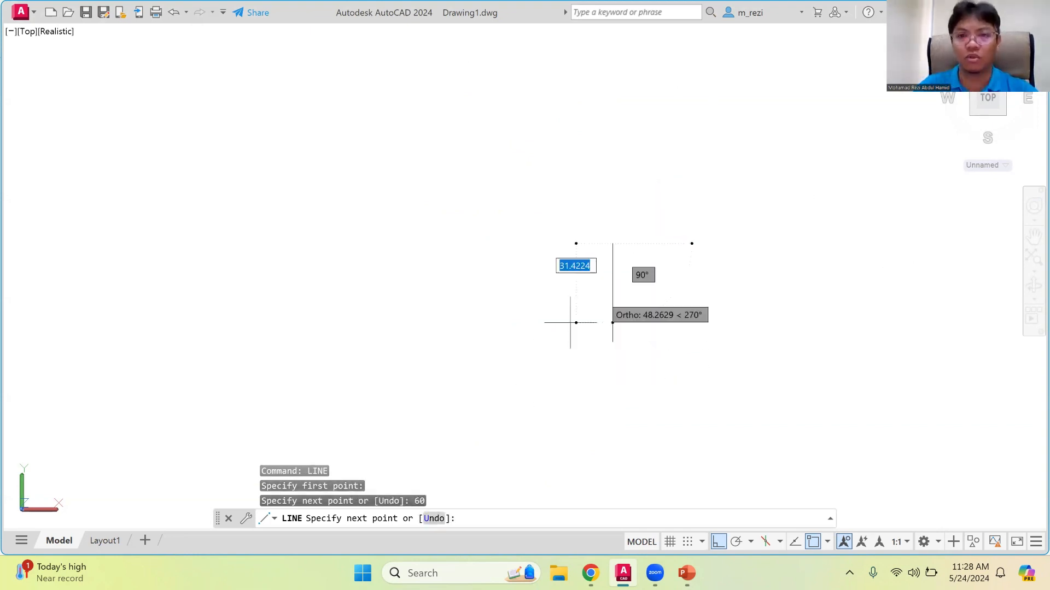
scroll(257, 180, "down", 3)
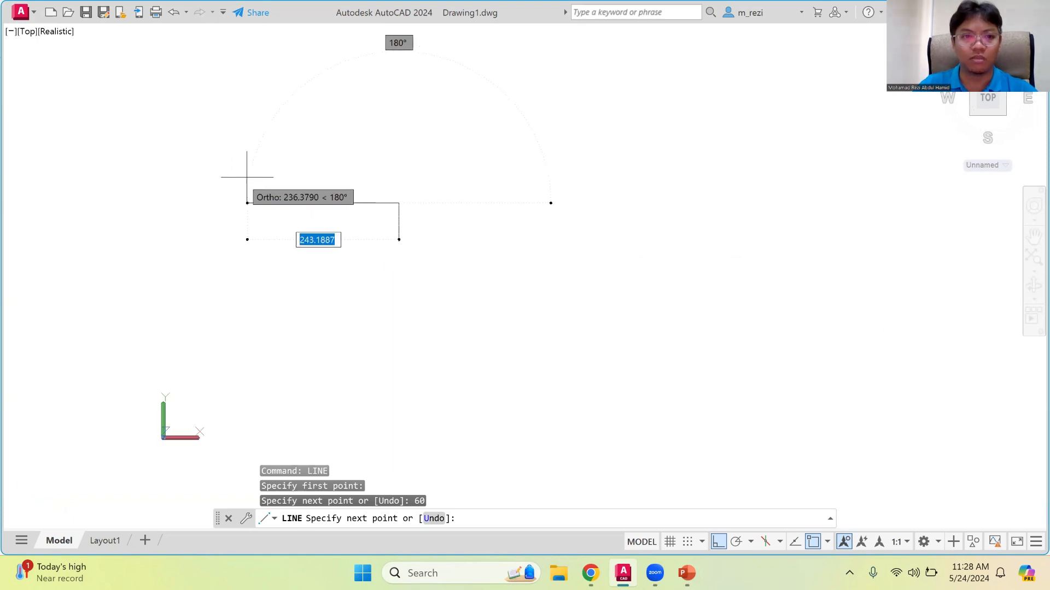
scroll(234, 174, "up", 2)
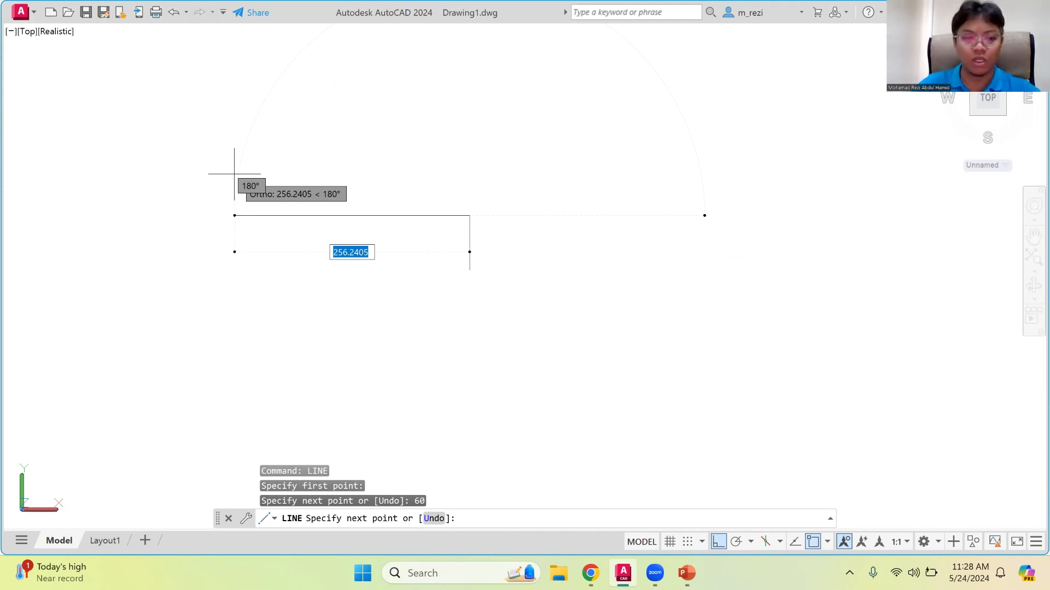
type("690")
key("Return")
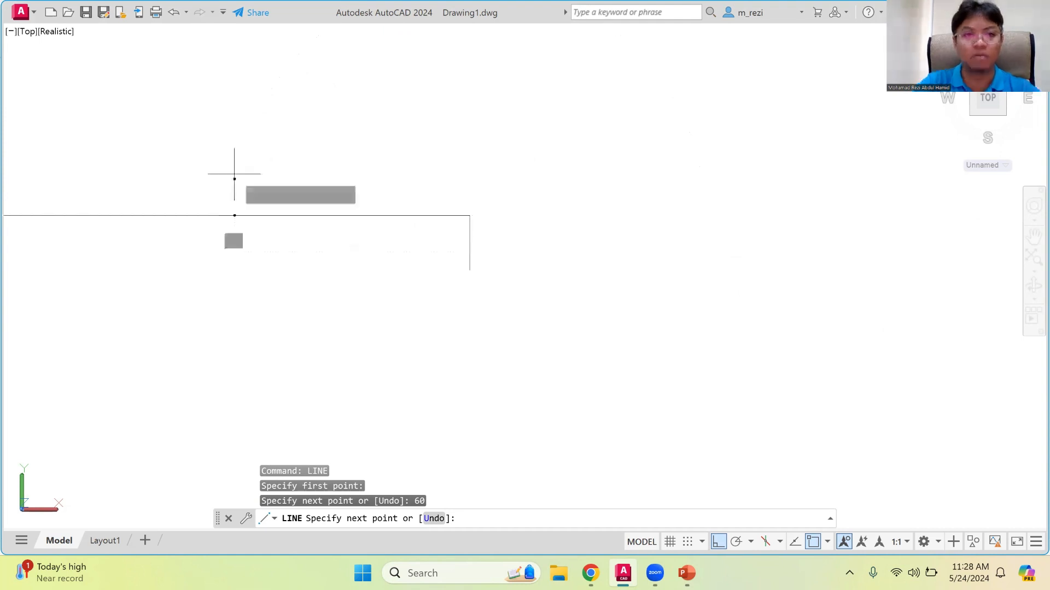
Continue the outline straight up with a 1110-unit segment for the outer side of the raised part
scroll(328, 274, "down", 5)
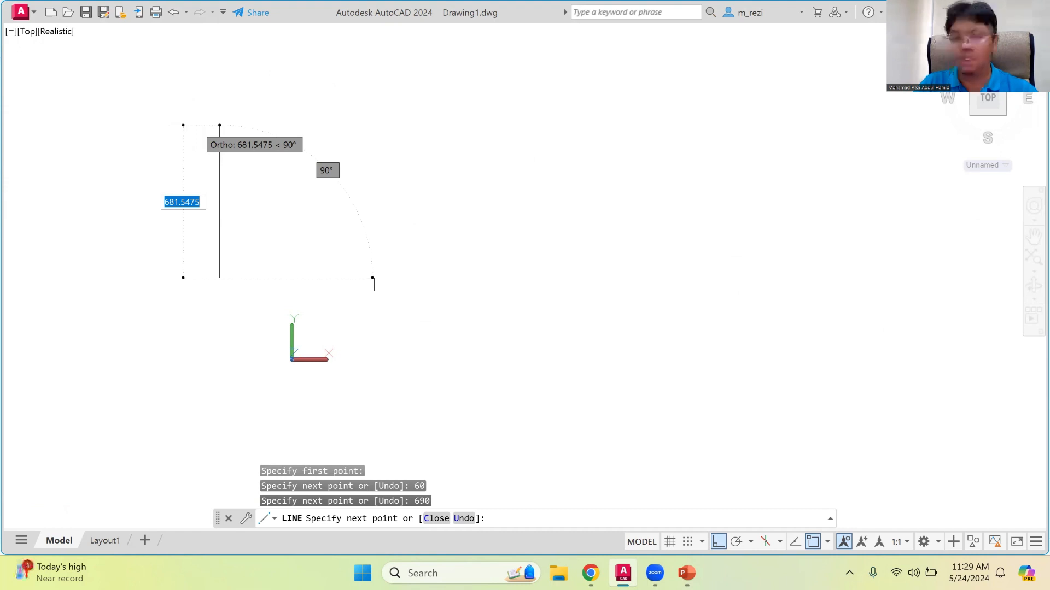
type("11")
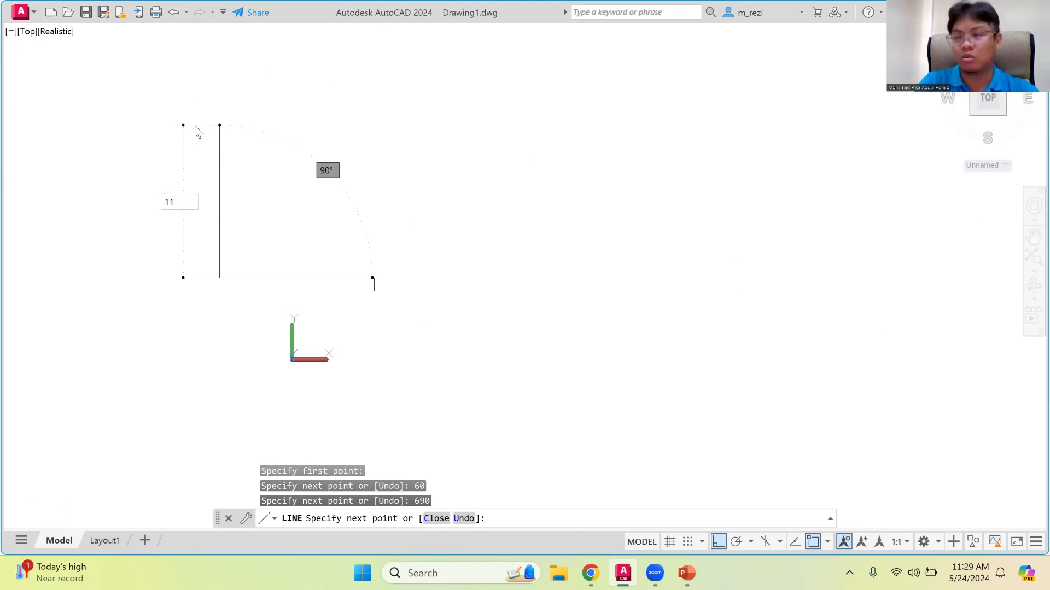
type("10")
key("Return")
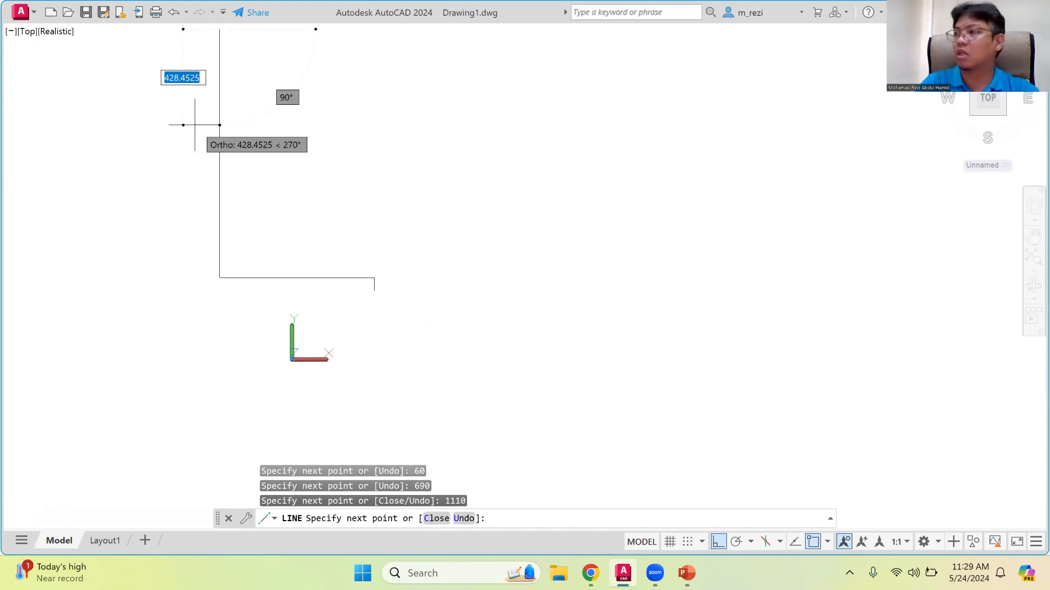
Draw the outline's top edge toward the left as consecutive segments of 60, 1050 and 60 units
scroll(93, 129, "down", 4)
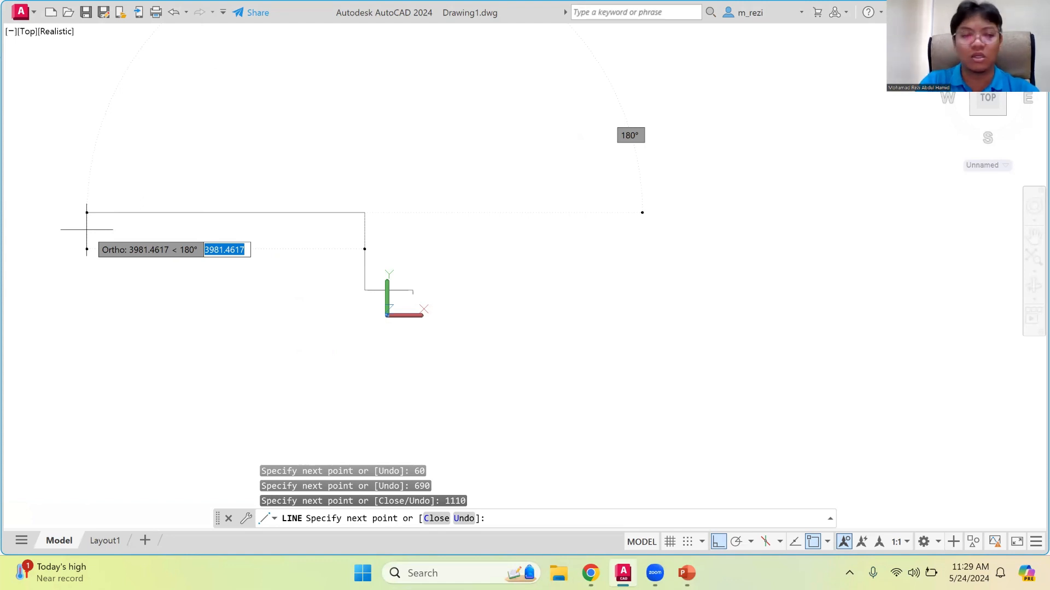
type("60")
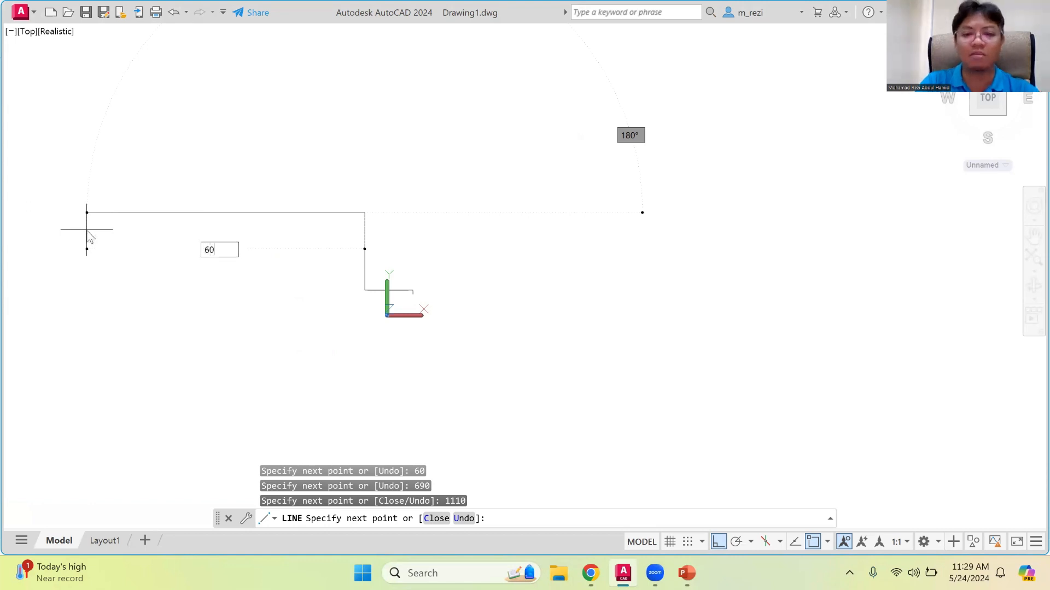
key("Return")
type("1050")
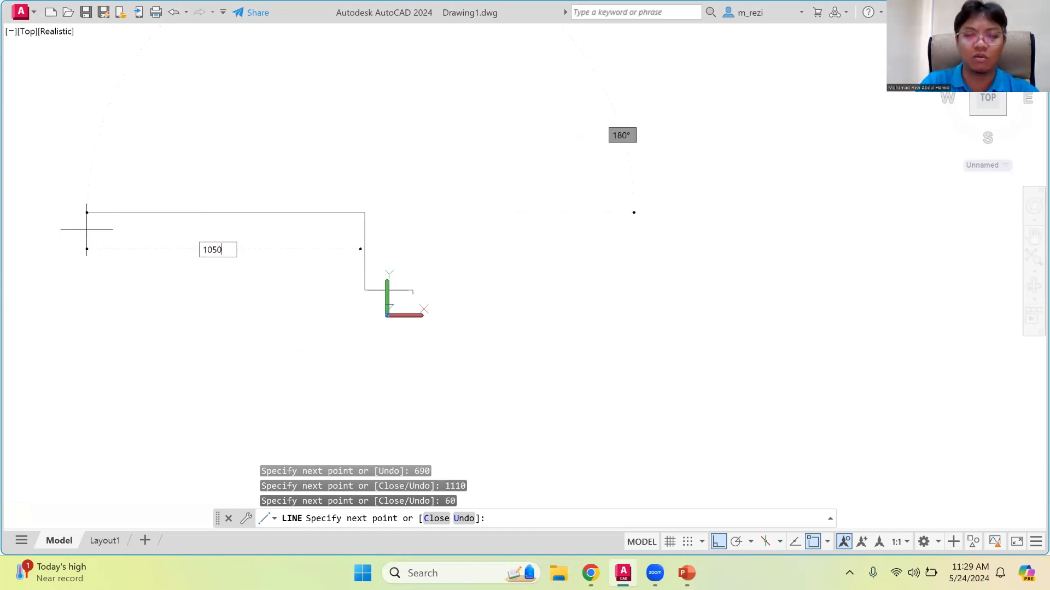
key("Return")
type("60")
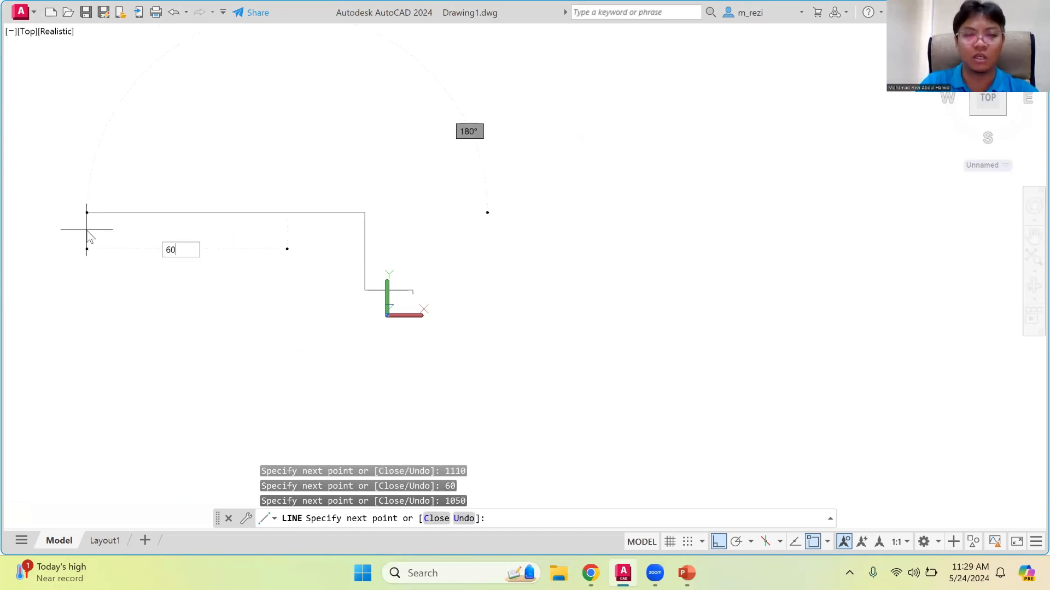
key("Return")
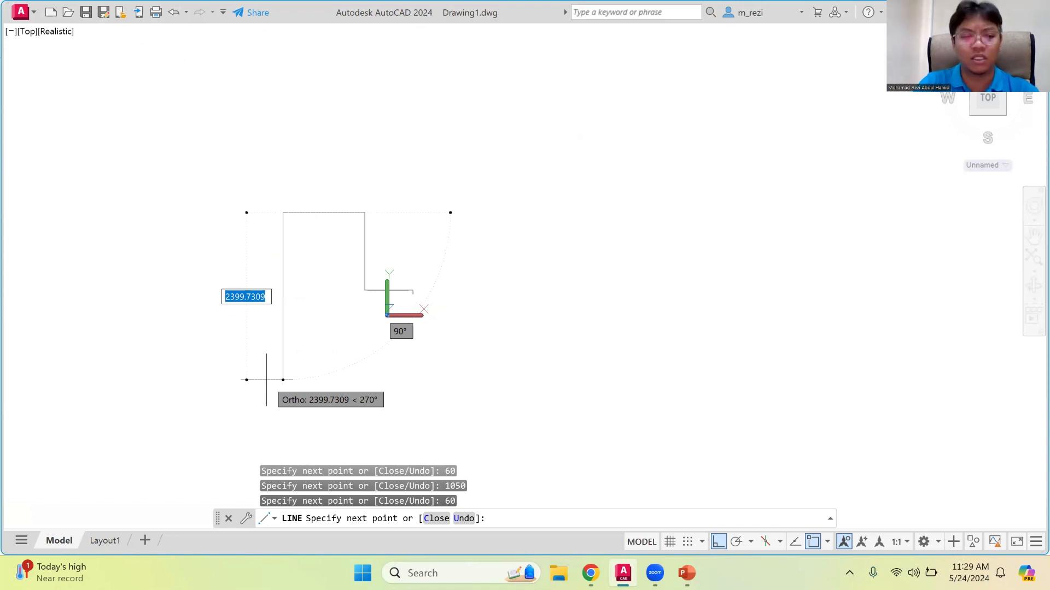
Continue the outline downward from the top-left corner with segments of 60 and 1050 units
type("60")
key("Return")
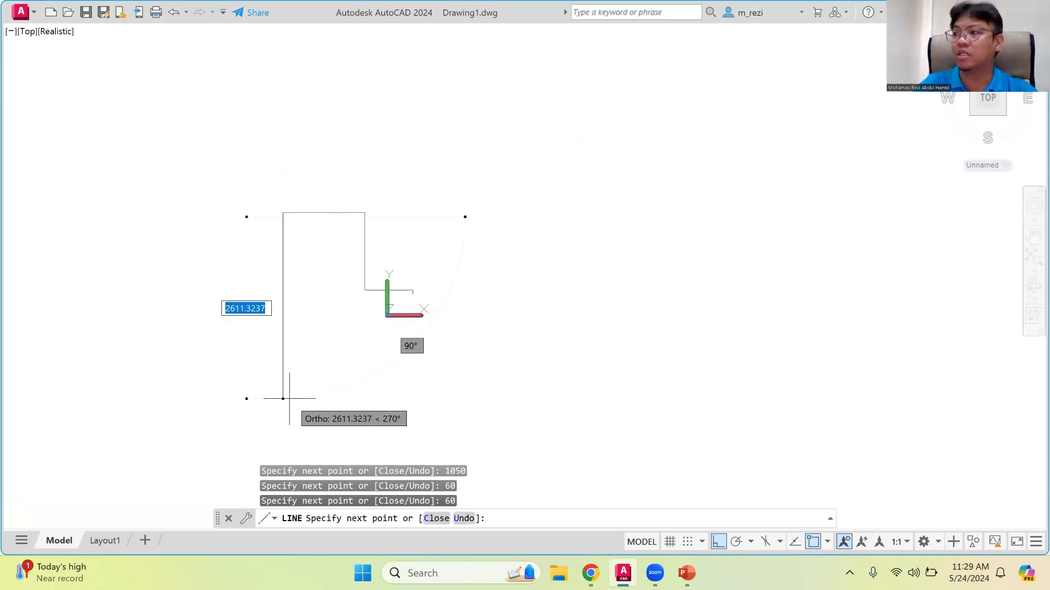
type("1050")
key("Return")
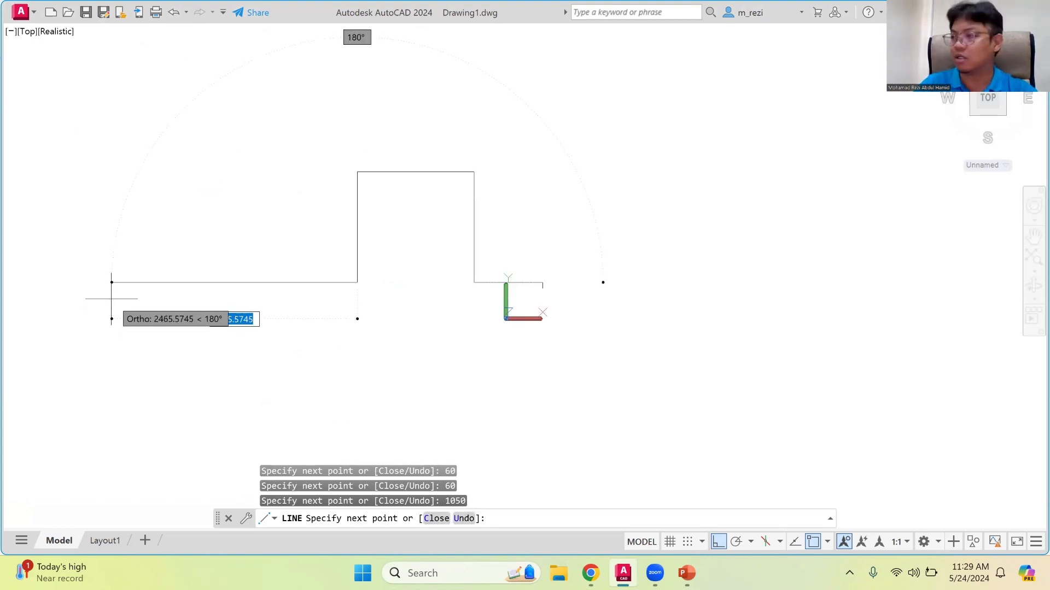
Draw the left flange's upper edge 690 units to the left and its end edge 60 units down
scroll(111, 300, "up", 3)
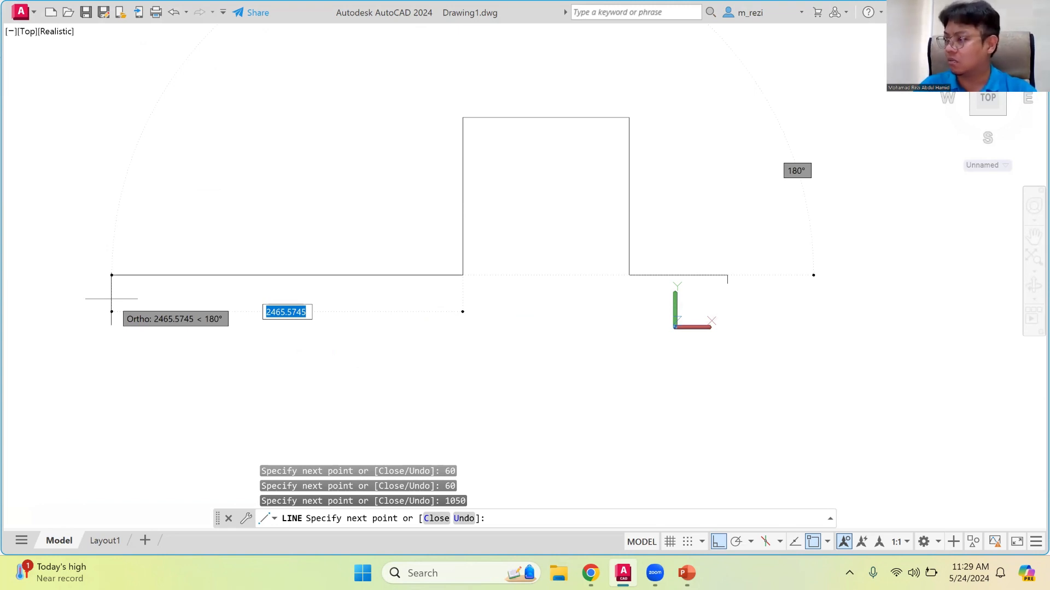
type("6")
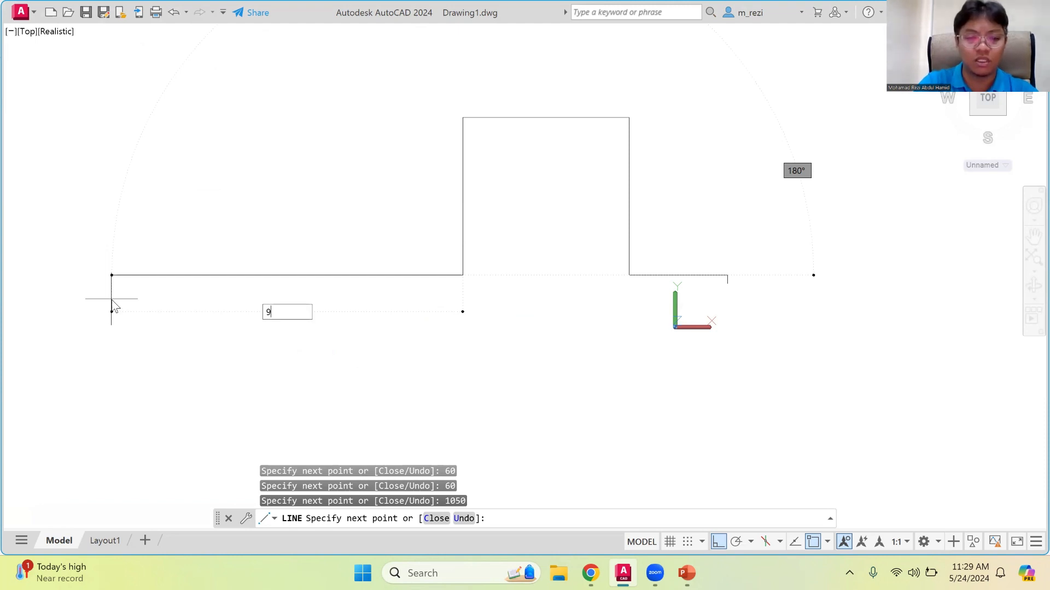
key("BackSpace")
type("690")
key("Return")
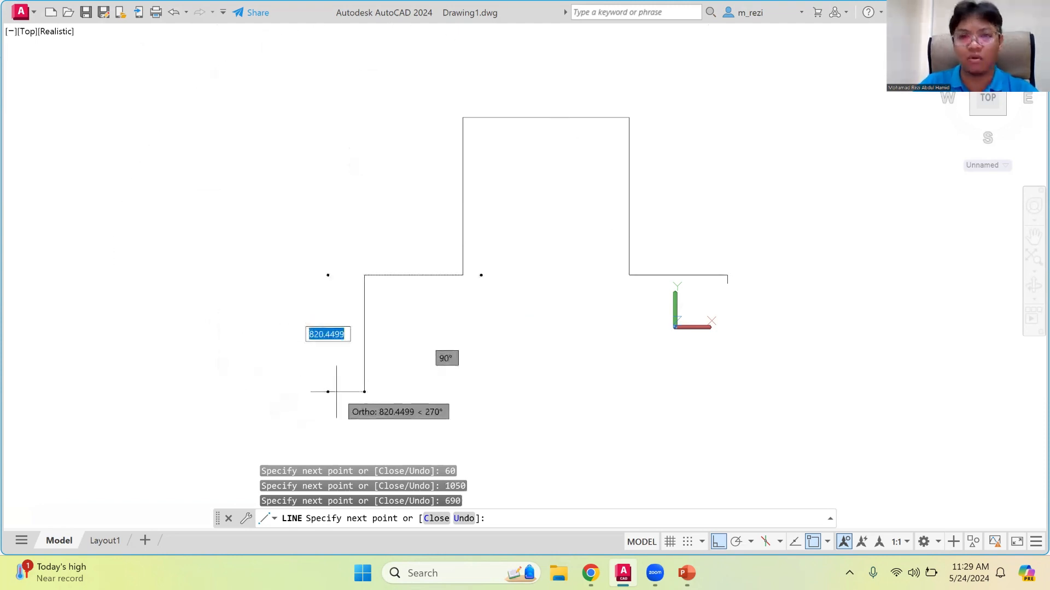
type("60")
key("Return")
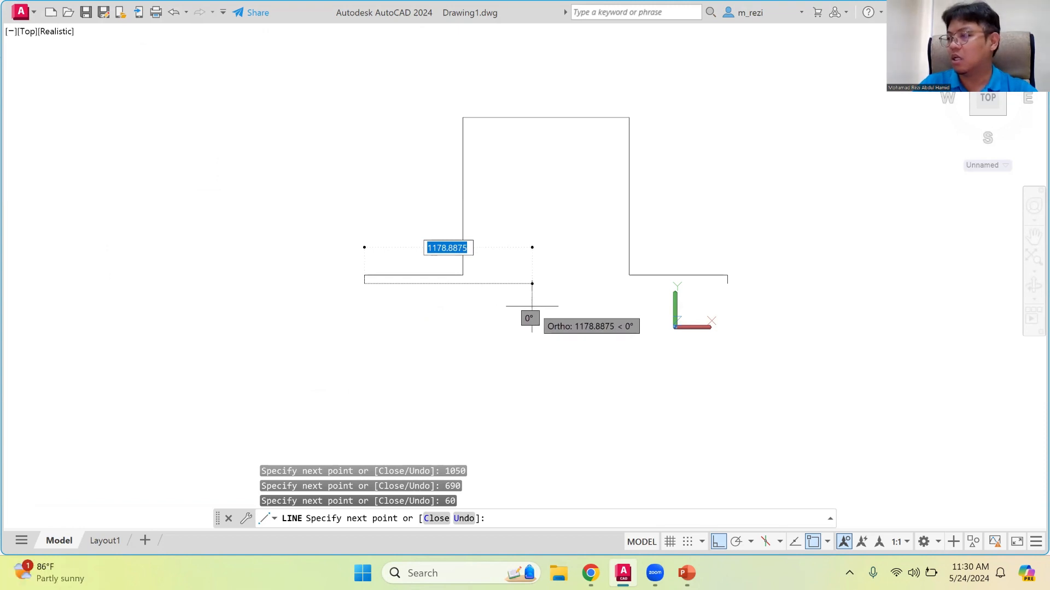
Draw the left flange's lower edge back to the right with segments of 690 and 60 units
type("690")
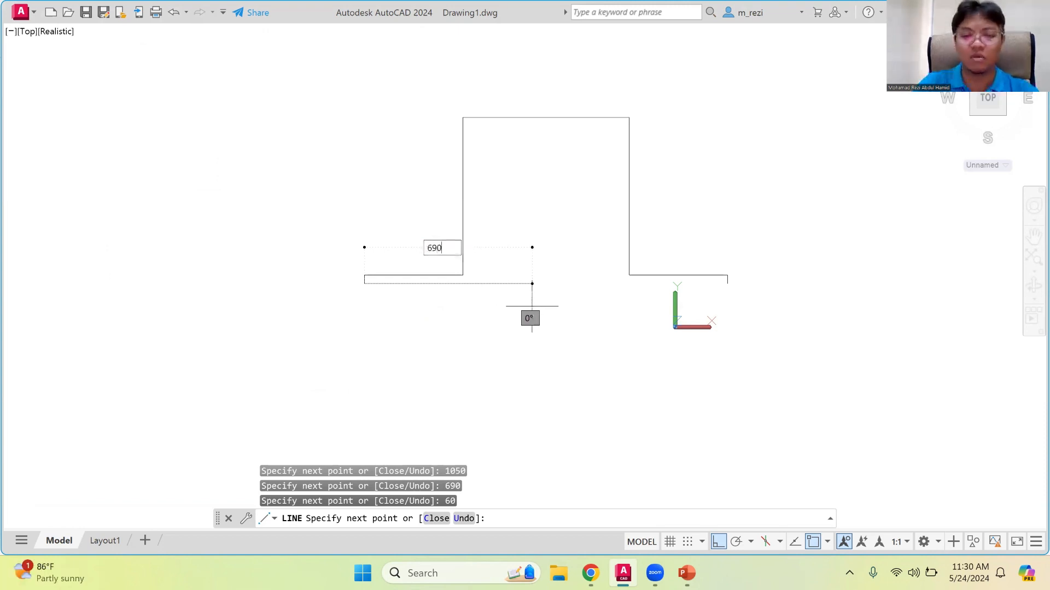
key("Return")
type("60")
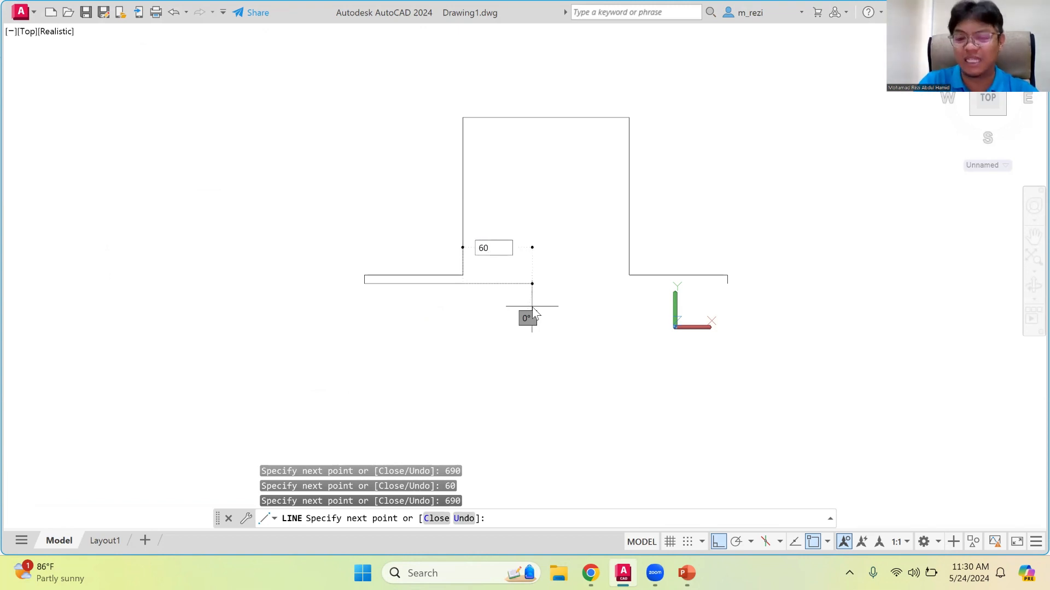
key("Return")
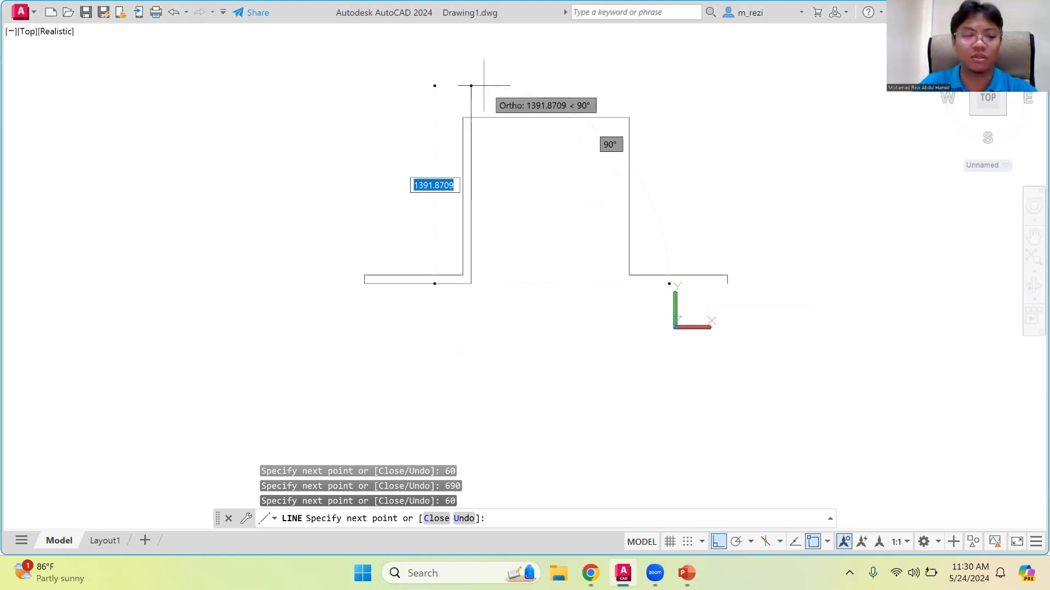
Draw the inner left side upward with segments of 1050 and 60 units, and the inner top edge 1050 units to the right
type("1050")
key("Return")
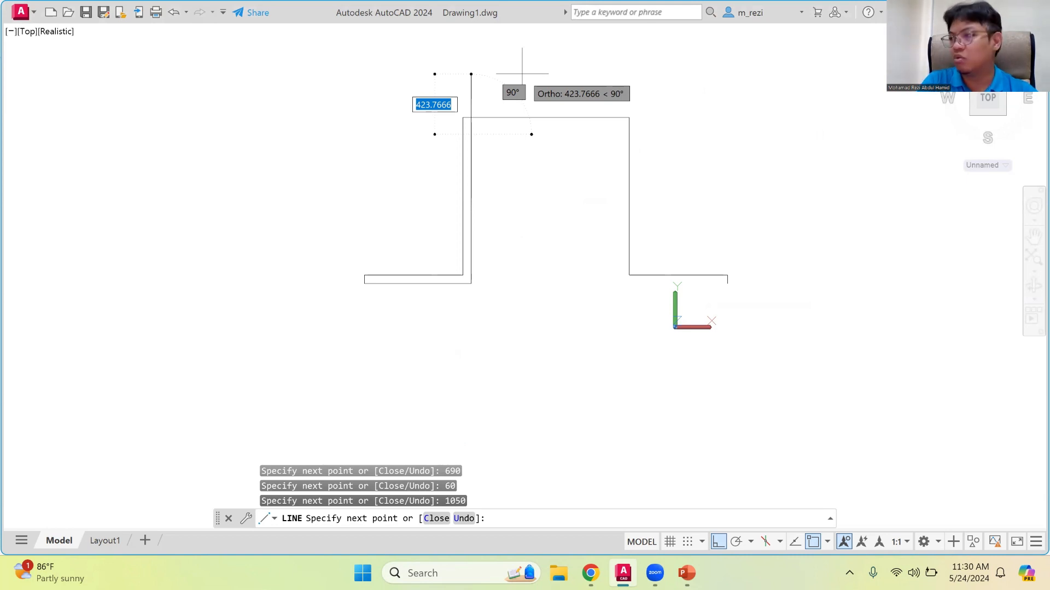
type("60")
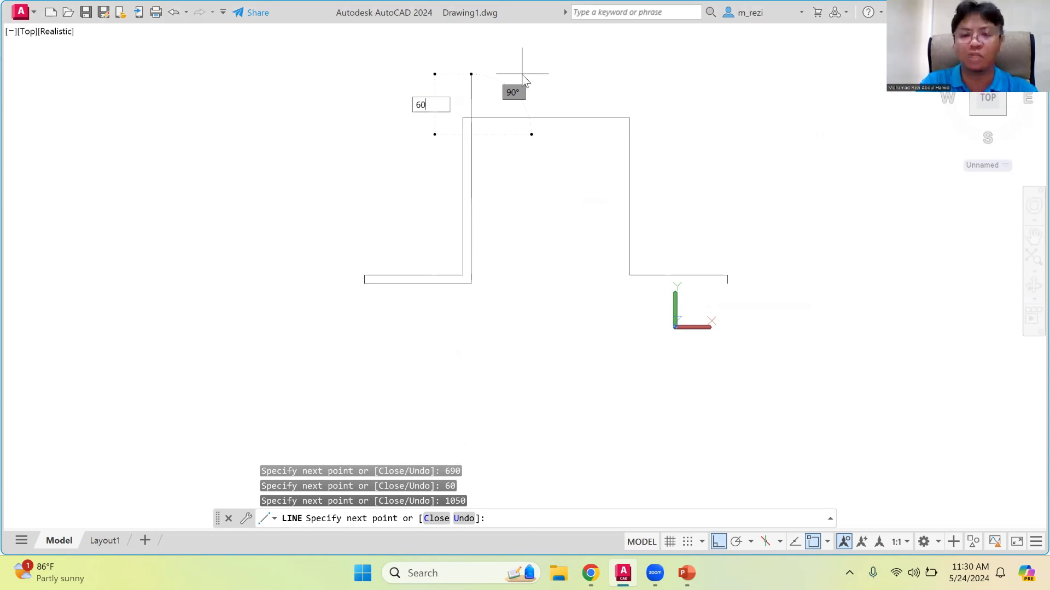
key("Return")
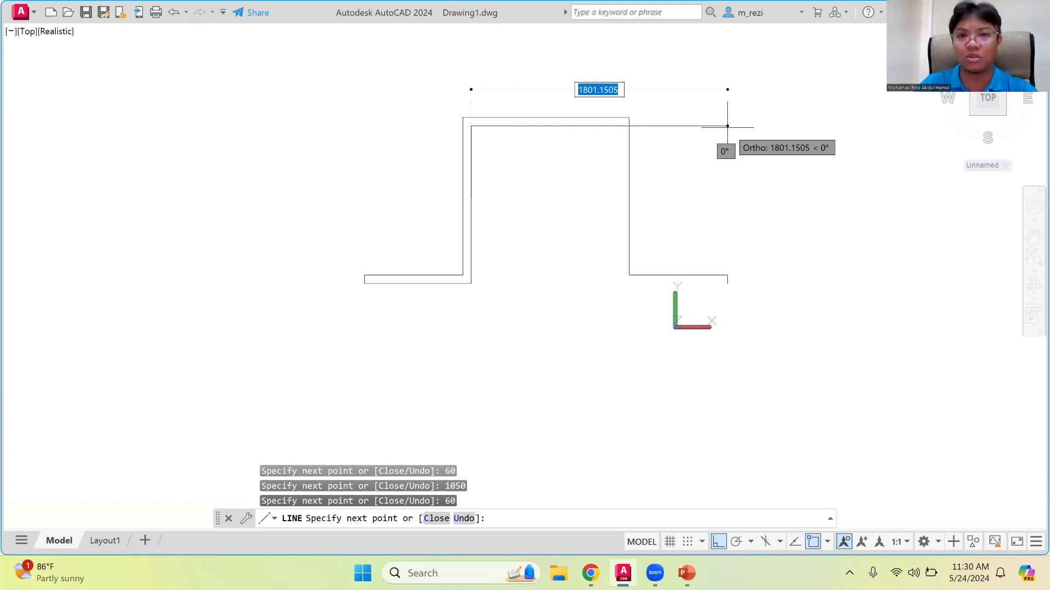
type("1050")
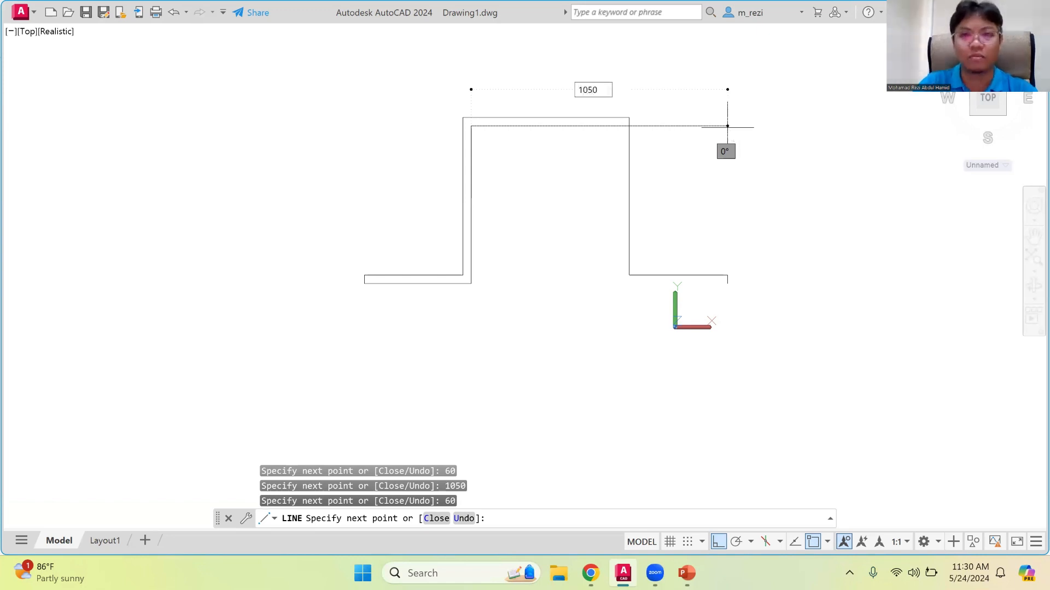
key("Return")
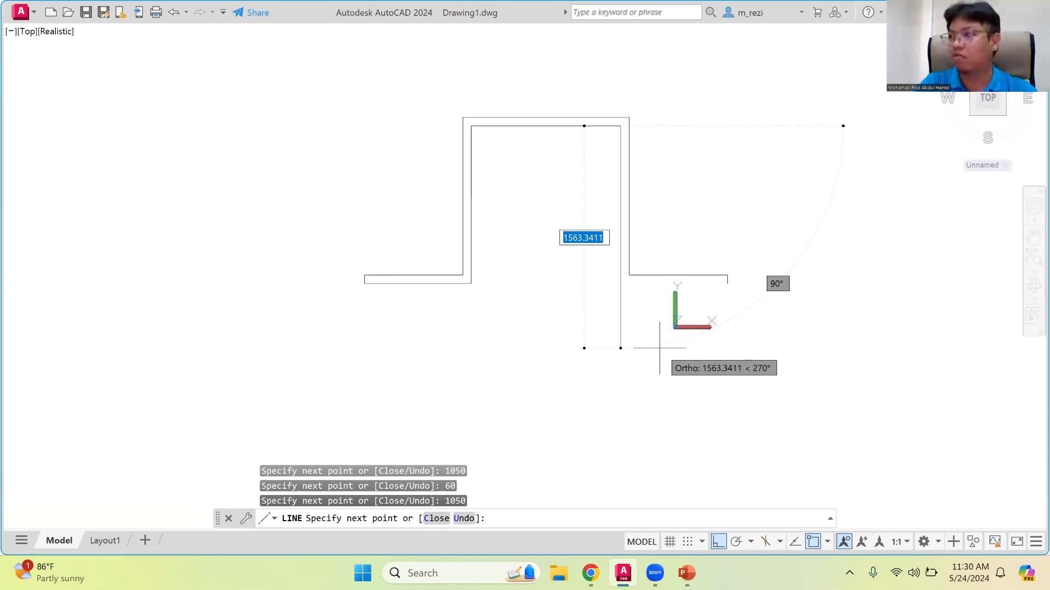
Draw the inner right side downward with segments of 1050 and 60 units, and close the outline at its starting point
type("1050")
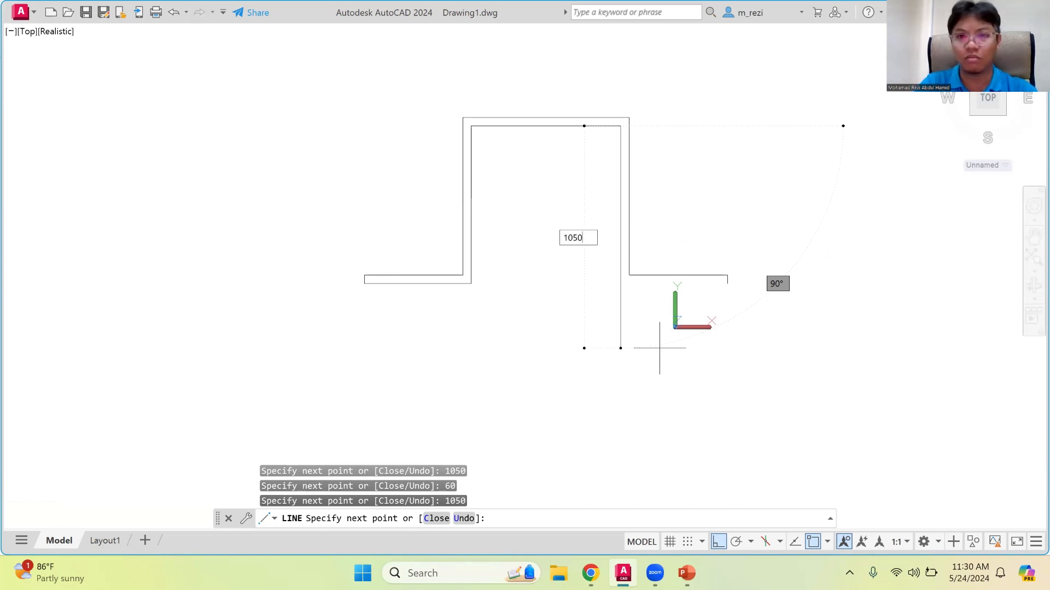
key("Return")
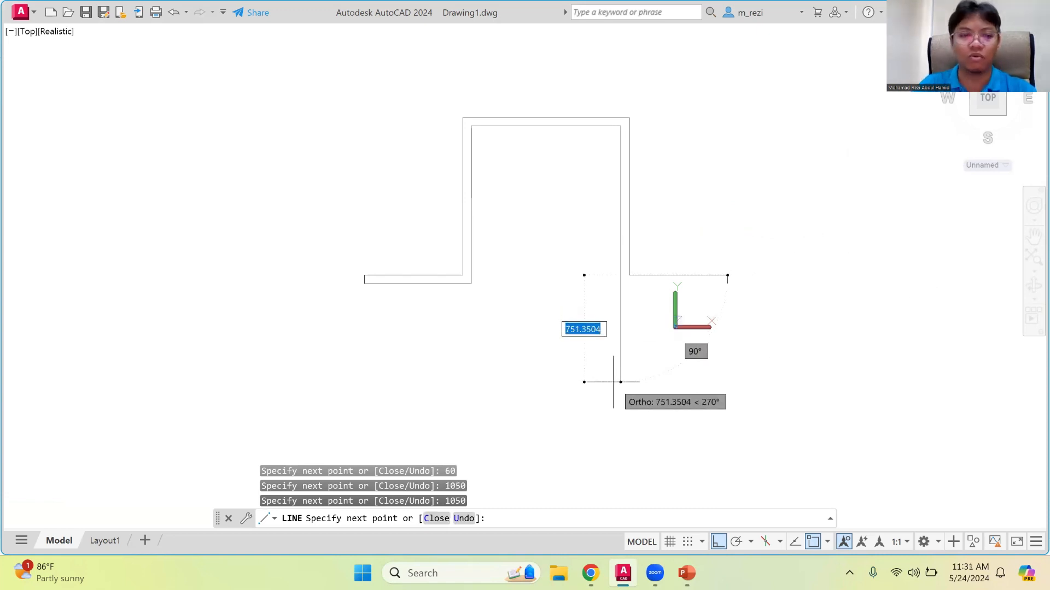
type("60")
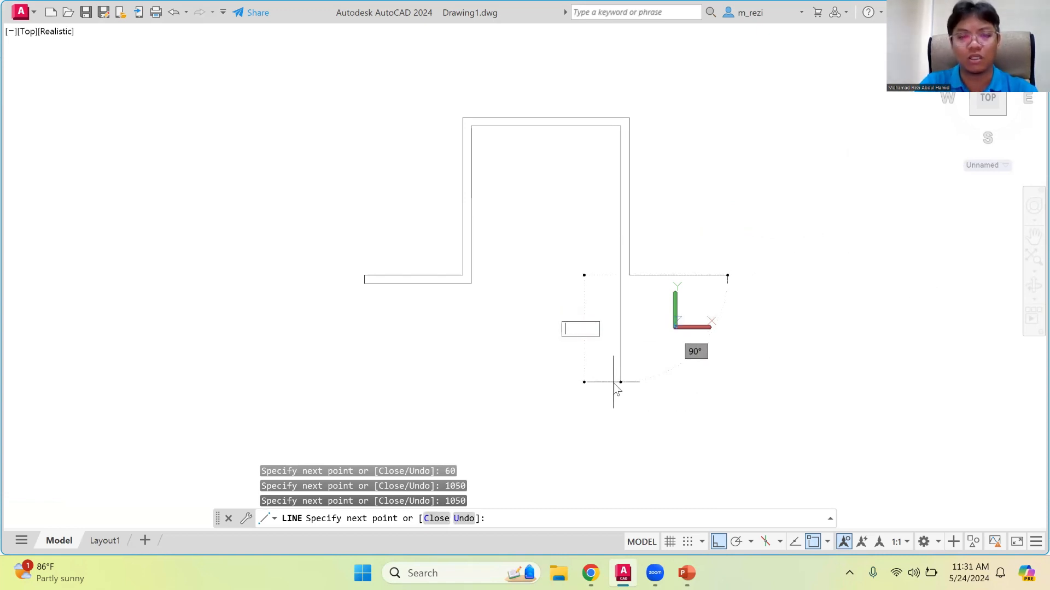
key("Return")
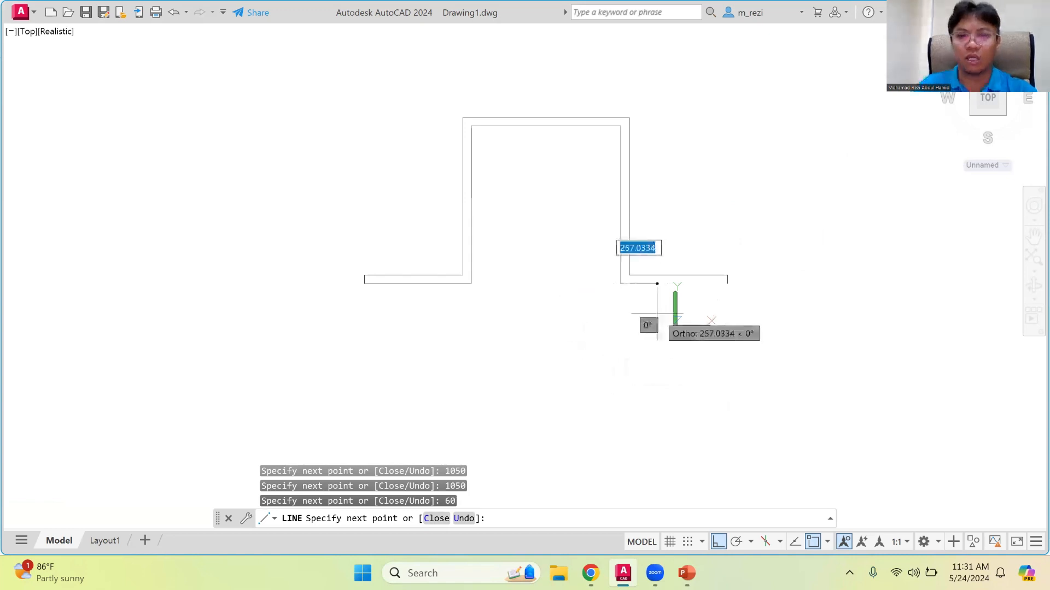
left_click(727, 282)
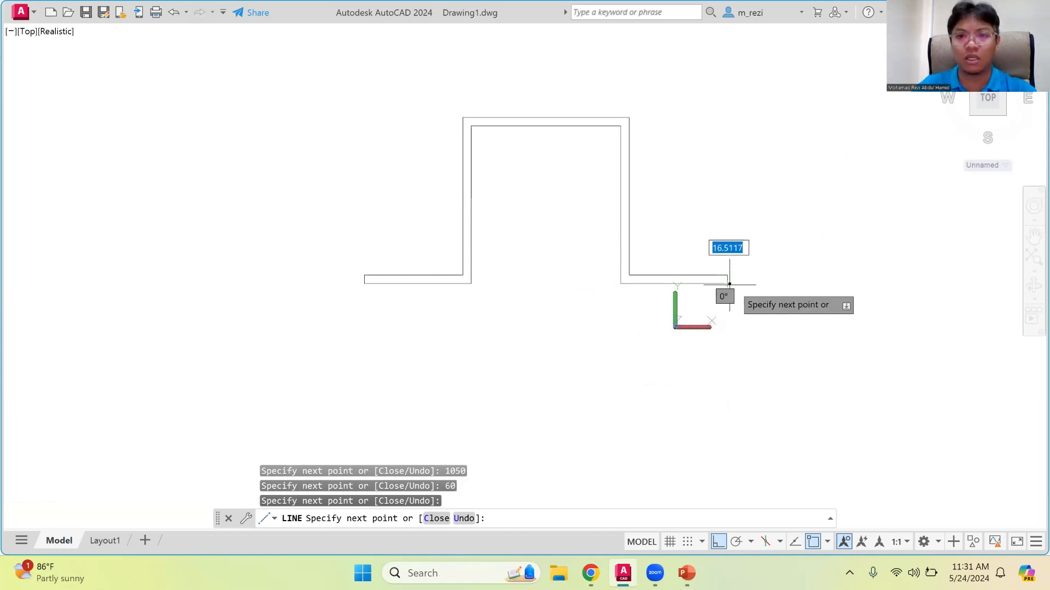
Finish the line outline of the hat-shaped profile
key("Return")
scroll(510, 63, "up", 2)
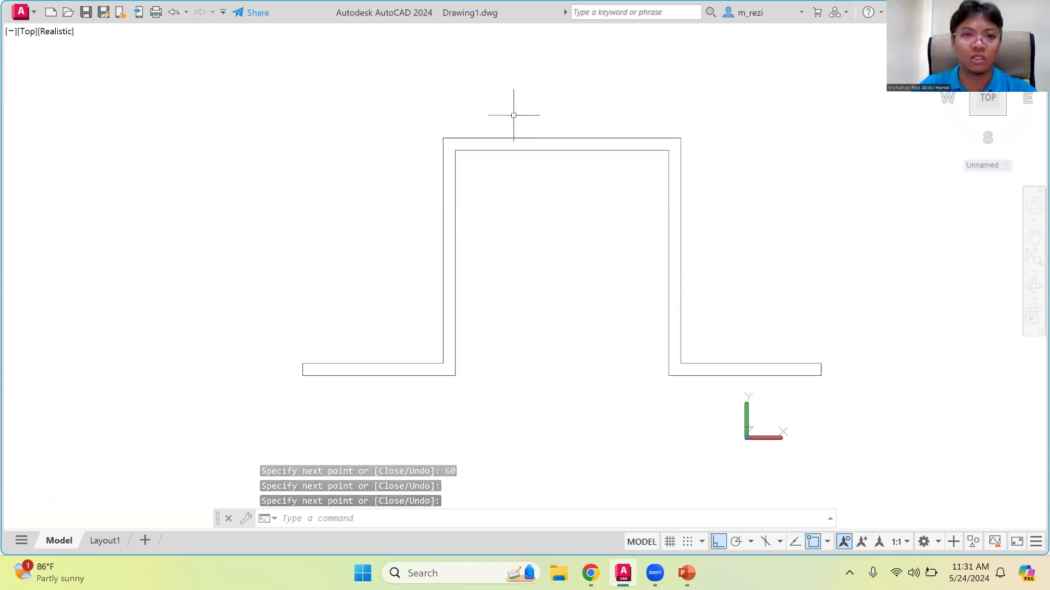
left_click(504, 149)
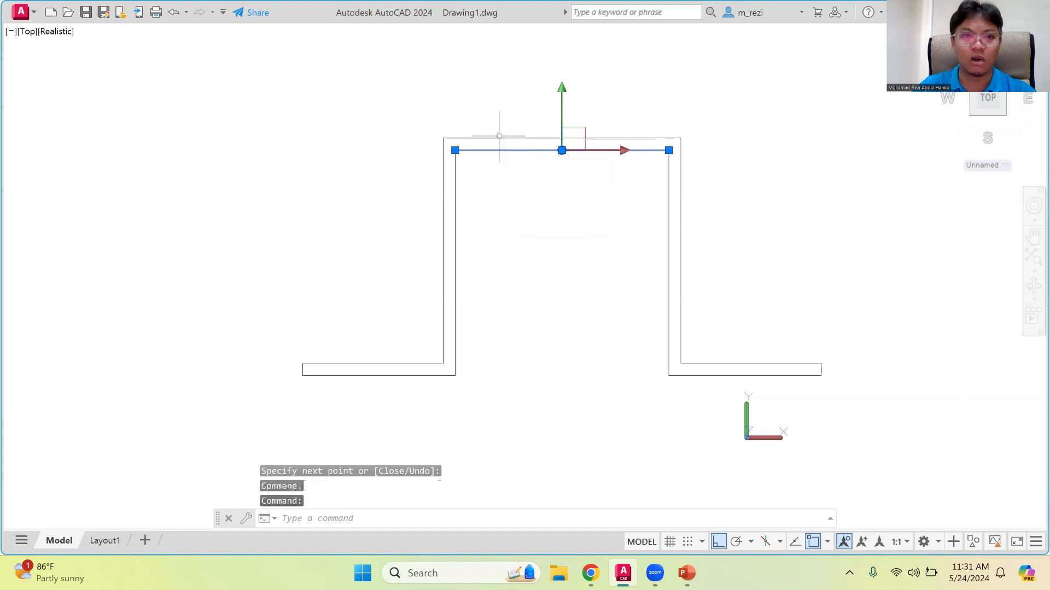
left_click(495, 140)
left_click(460, 112)
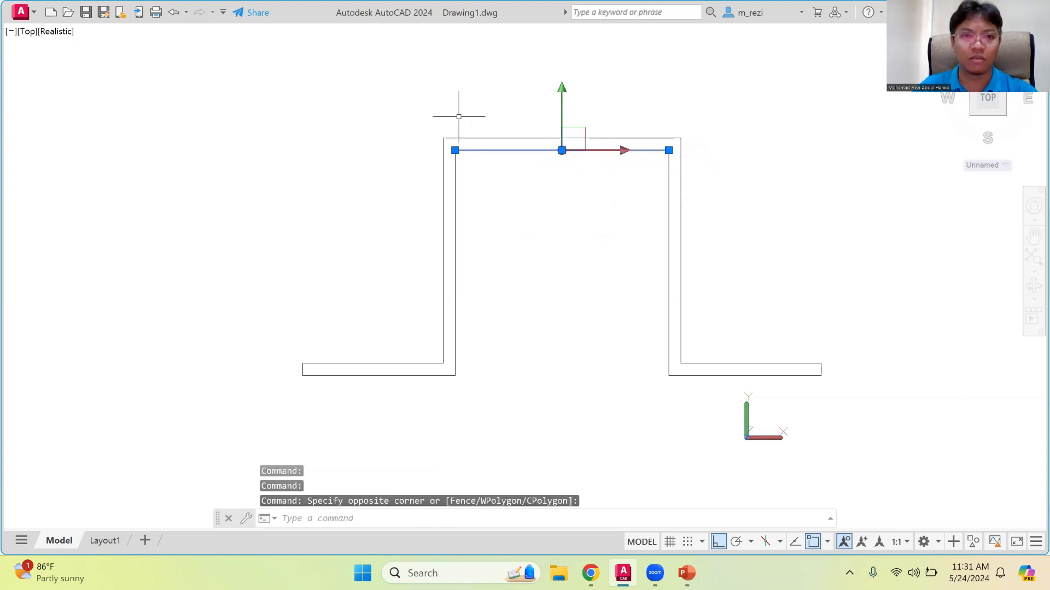
key("Escape")
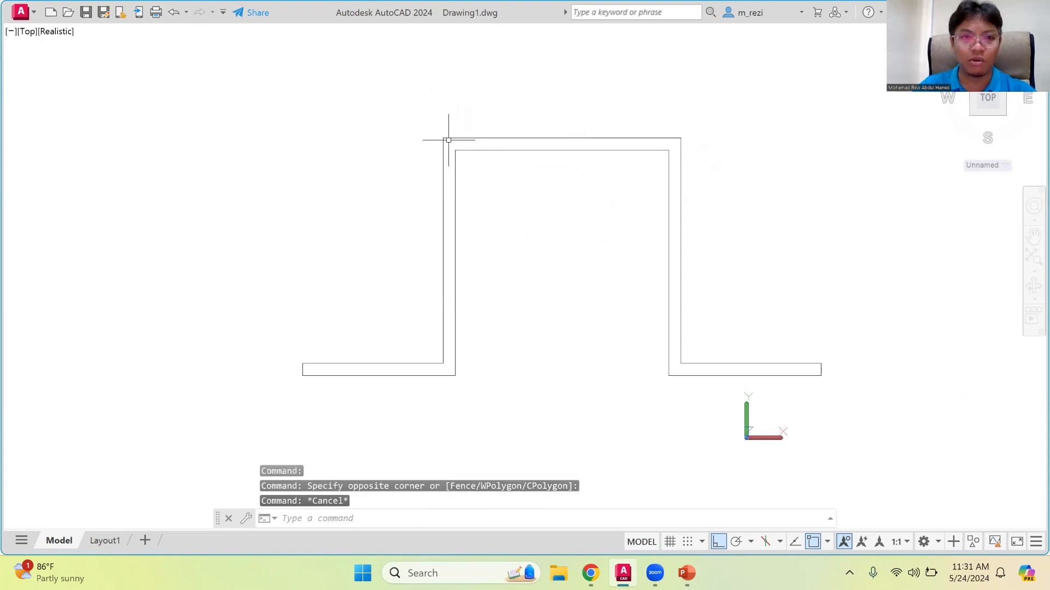
left_click(449, 139)
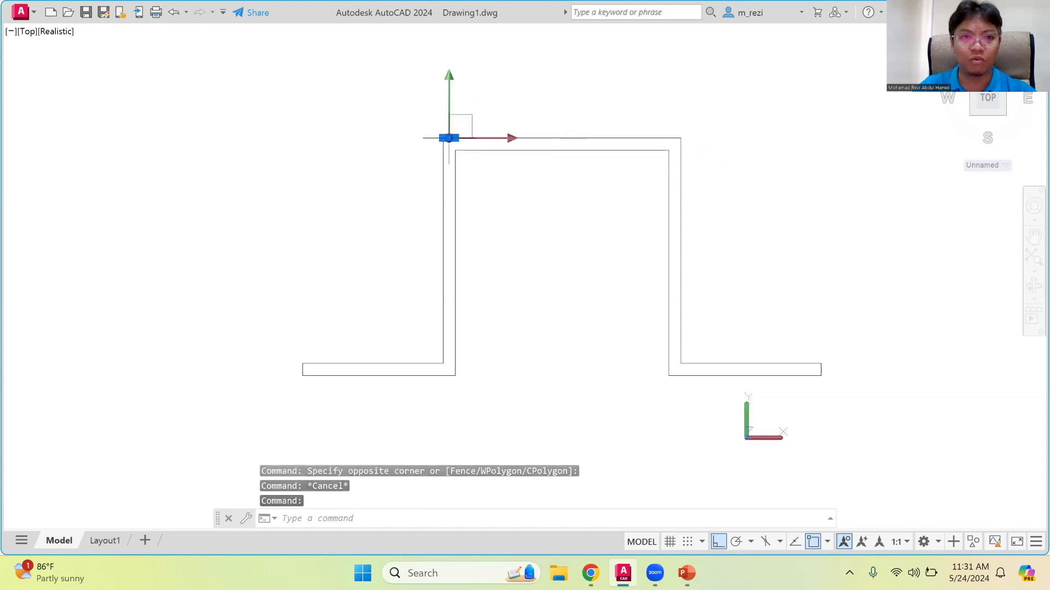
left_click(544, 137)
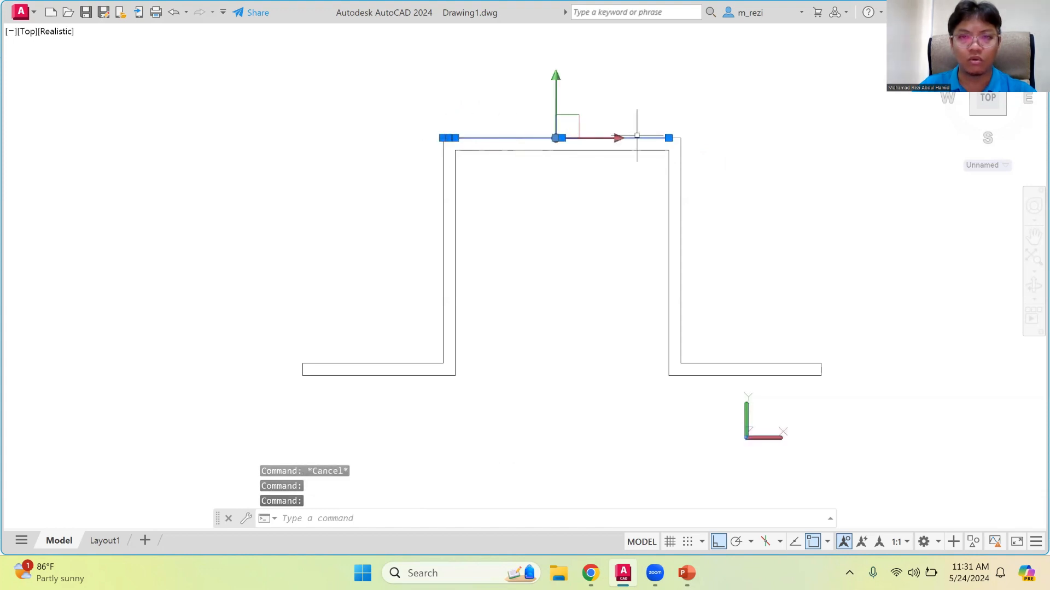
scroll(673, 143, "up", 5)
left_click(674, 147)
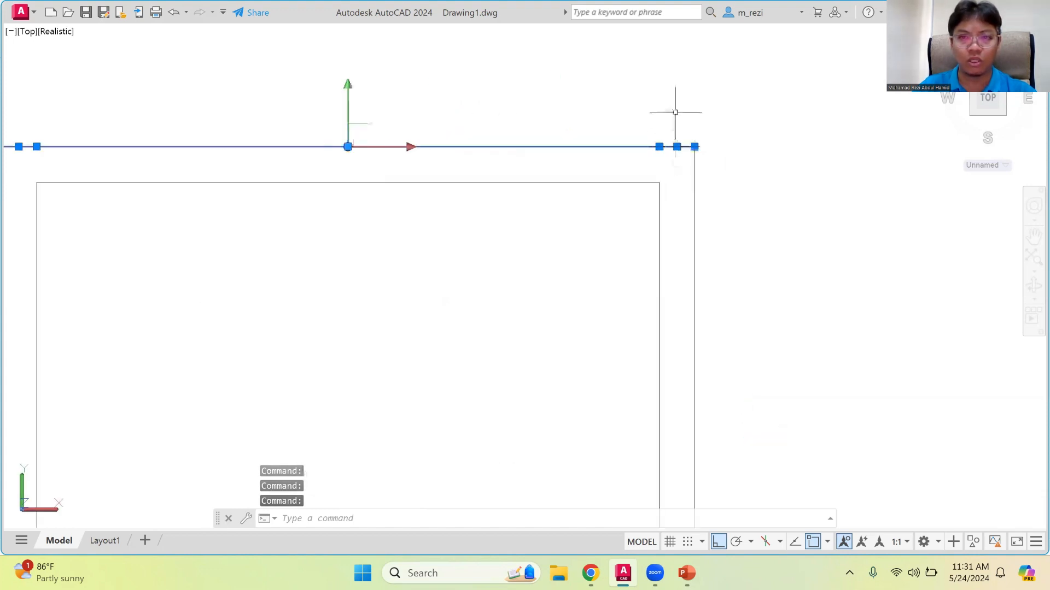
key("Return")
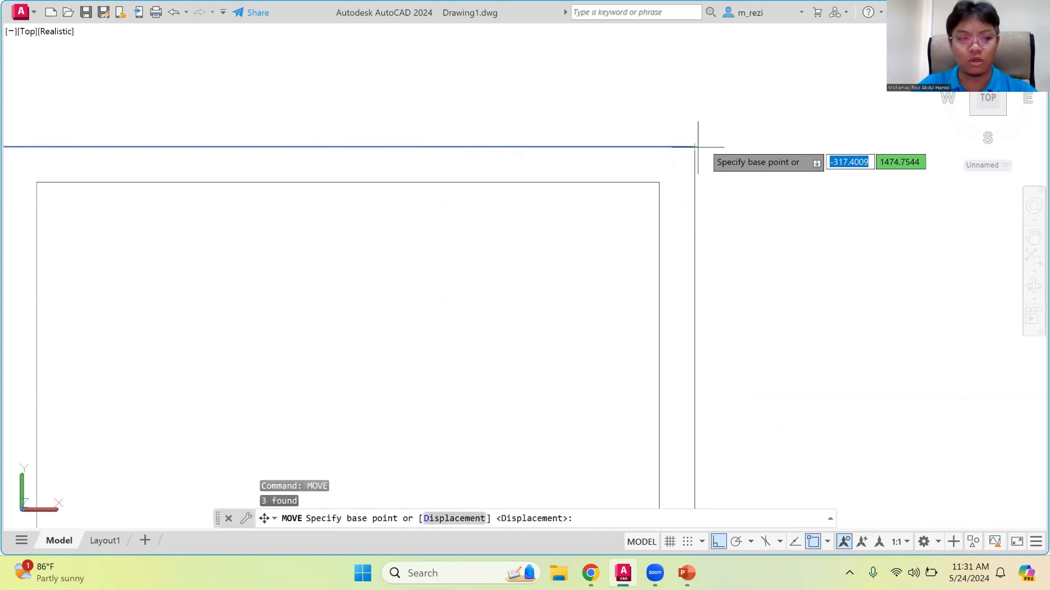
key("Escape")
scroll(699, 136, "down", 2)
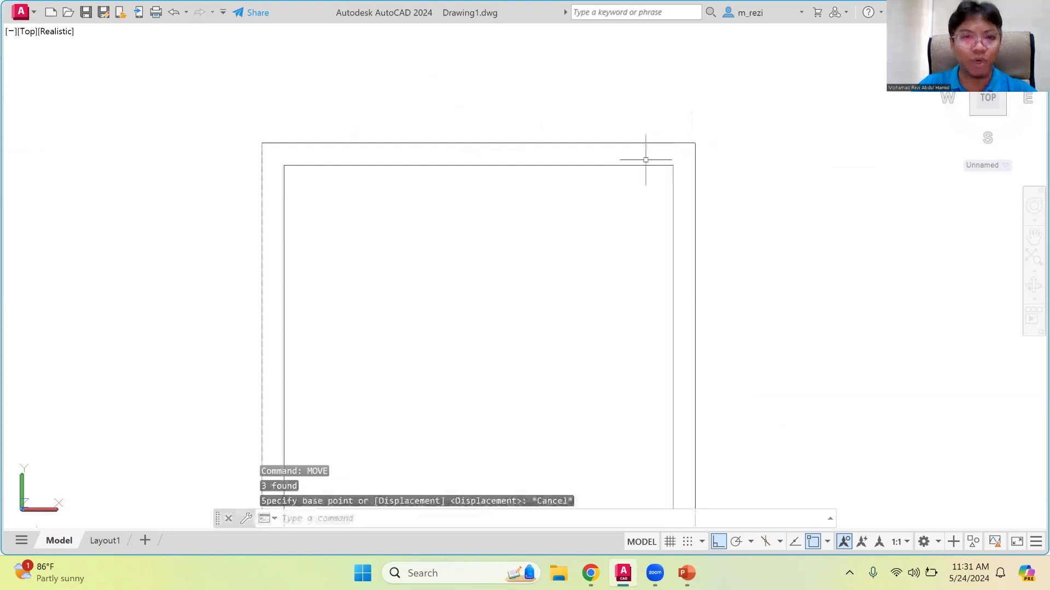
Move the inner and outer top edges, including both short outer corner segments, 60 units down
left_click(553, 164)
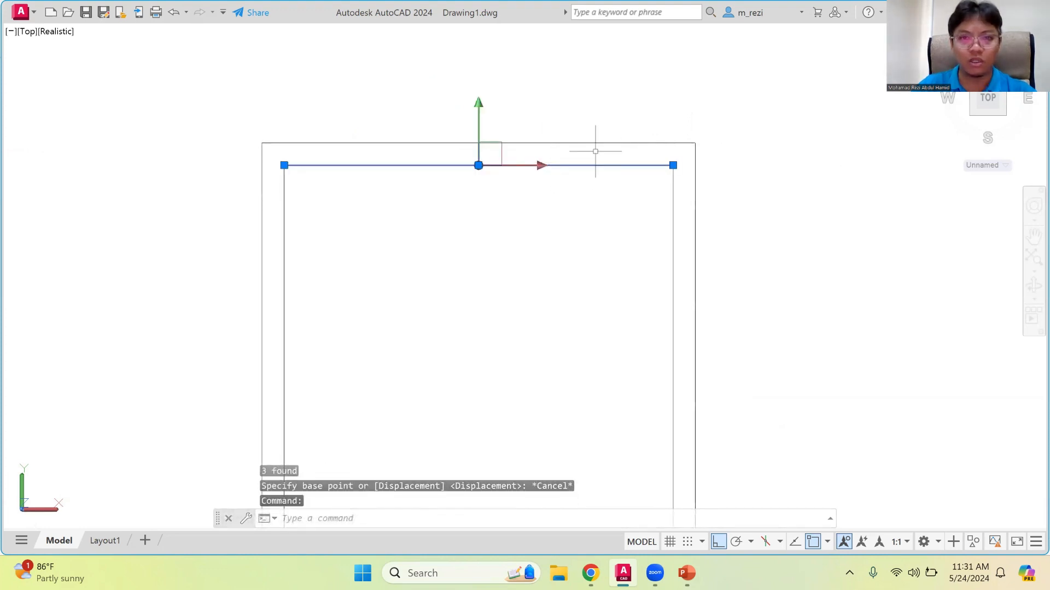
left_click(684, 143)
left_click(651, 143)
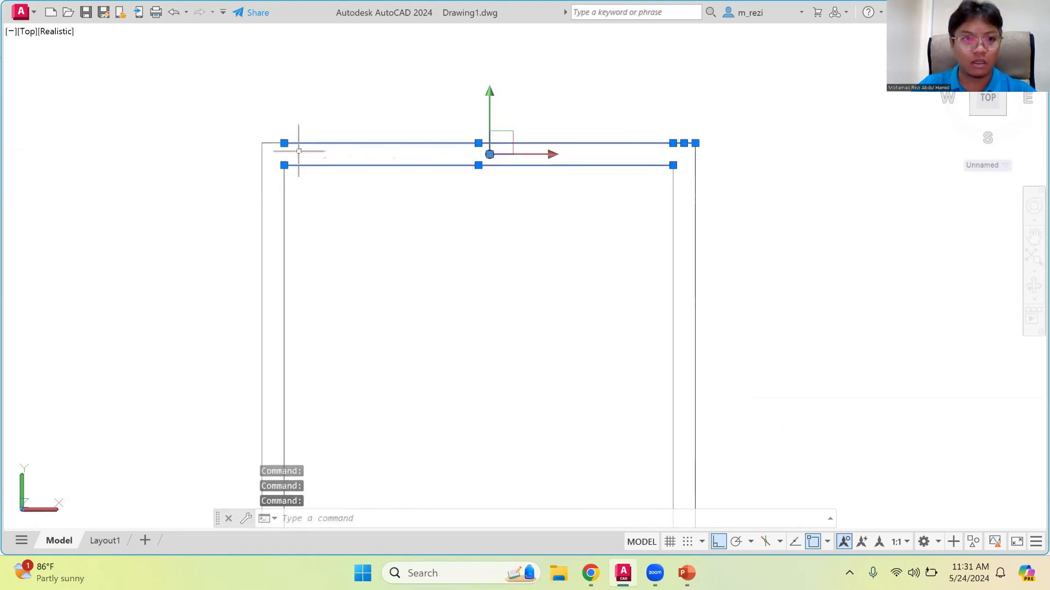
left_click(272, 143)
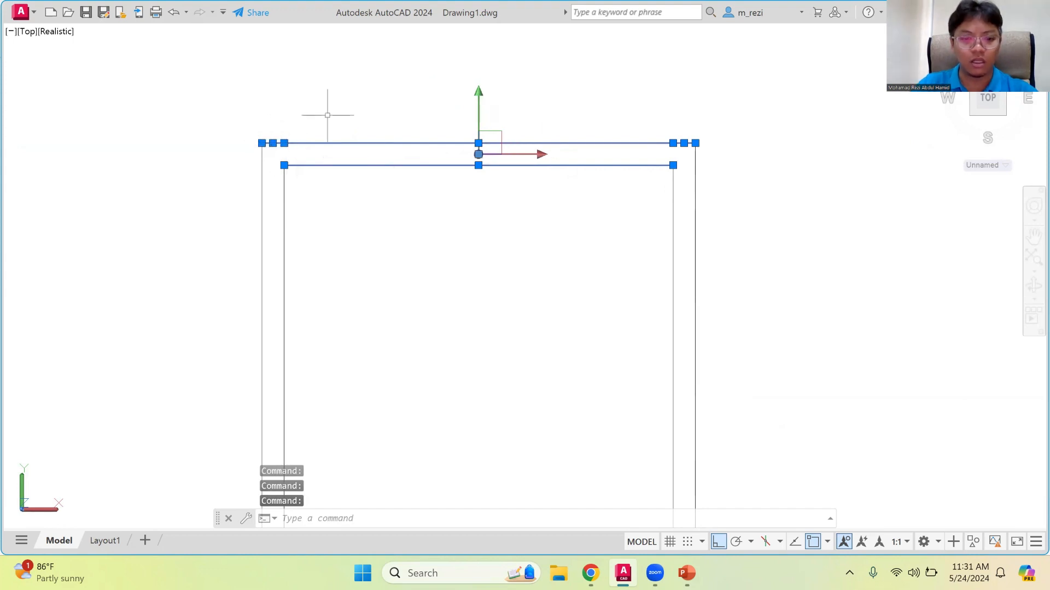
key("Return")
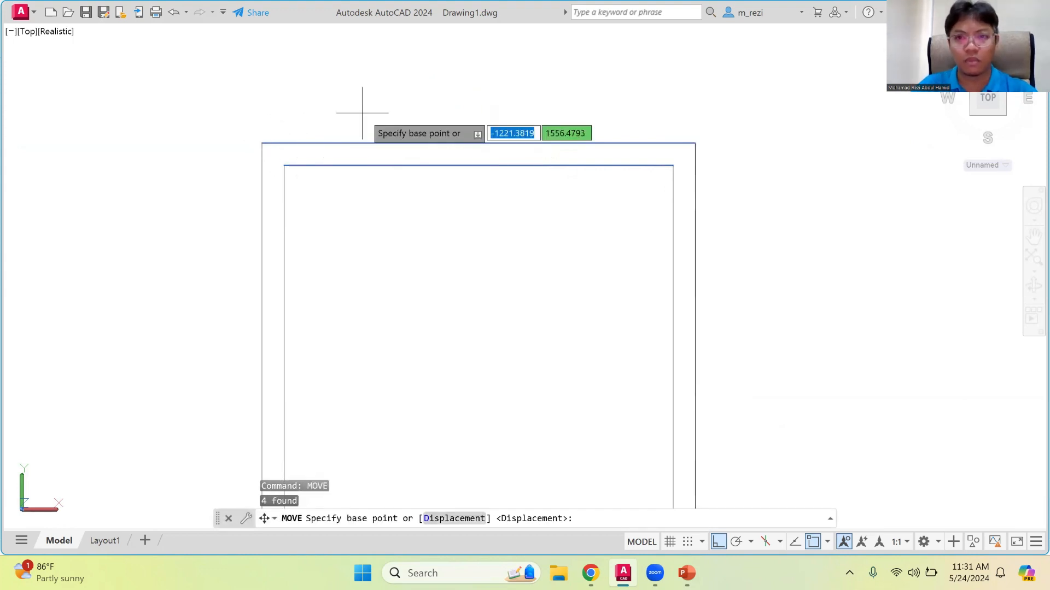
left_click(695, 143)
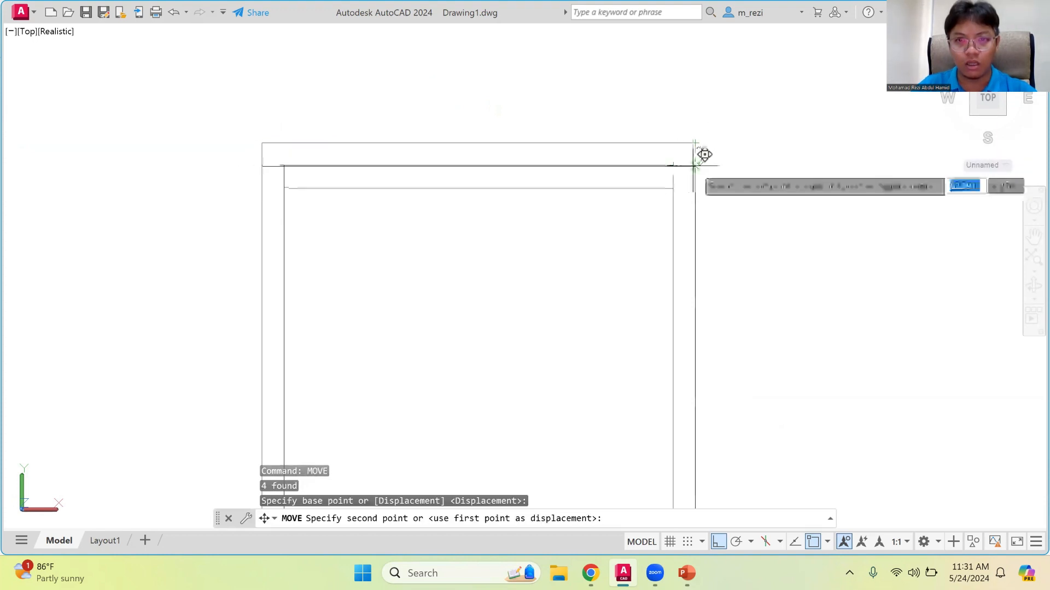
type("60")
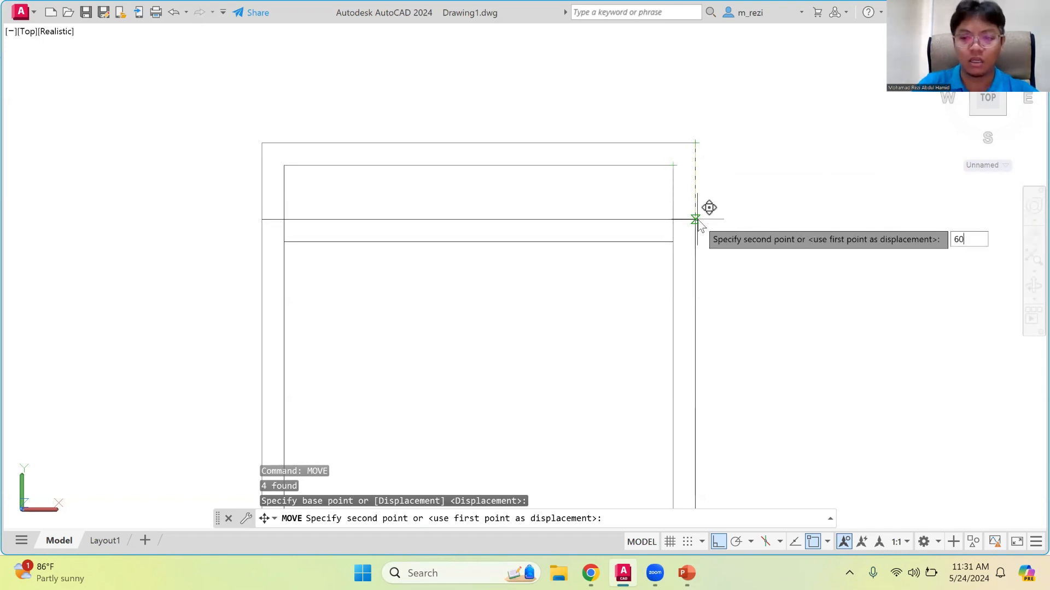
key("Return")
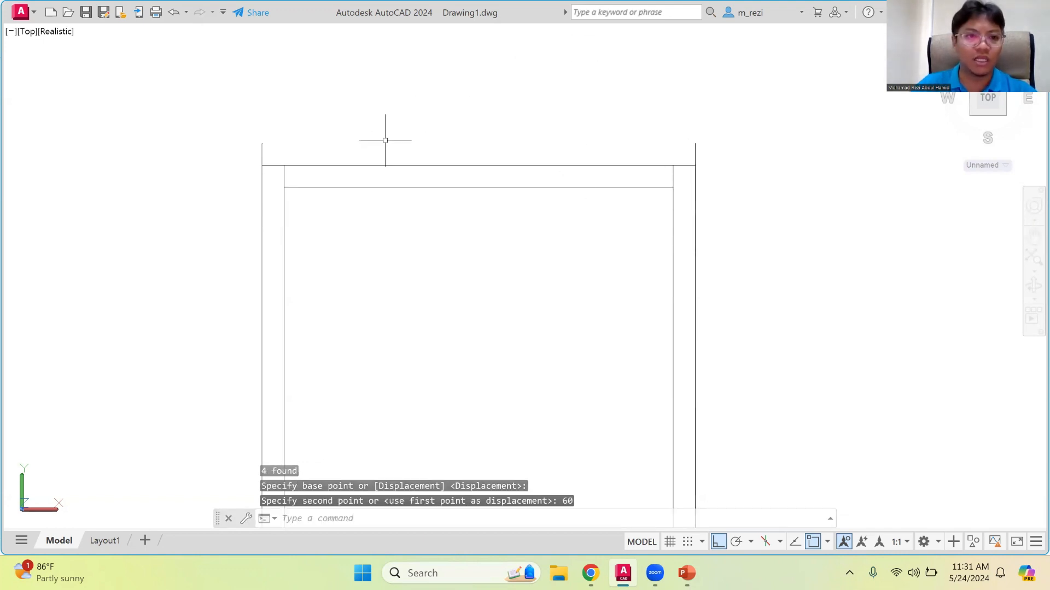
Delete the leftover short segment above the inner left corner and shorten the inner right side to the lowered inner top edge
left_click(283, 172)
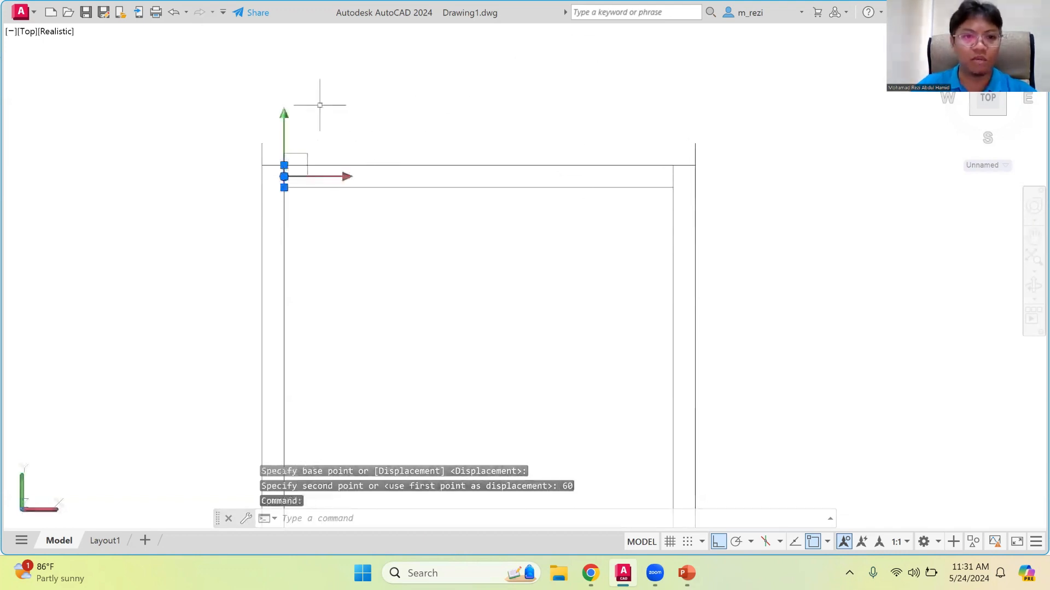
key("Delete")
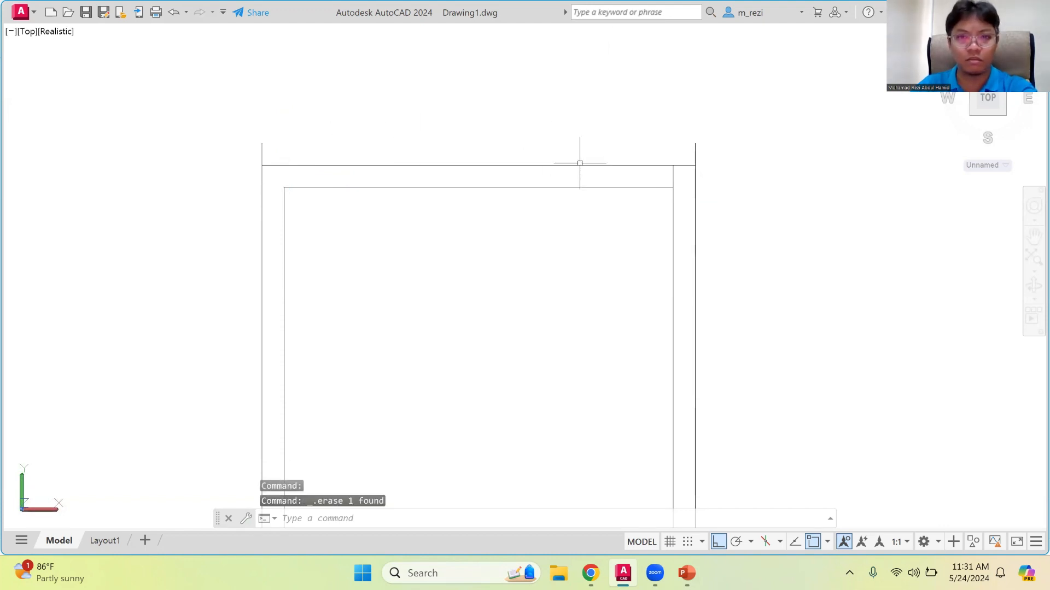
left_click(674, 175)
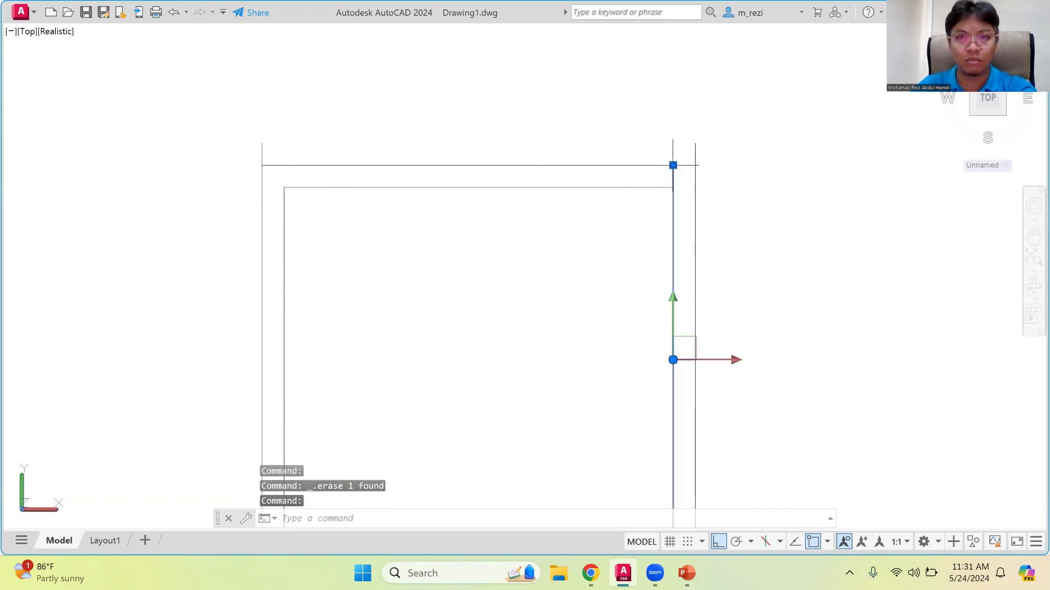
left_click(673, 166)
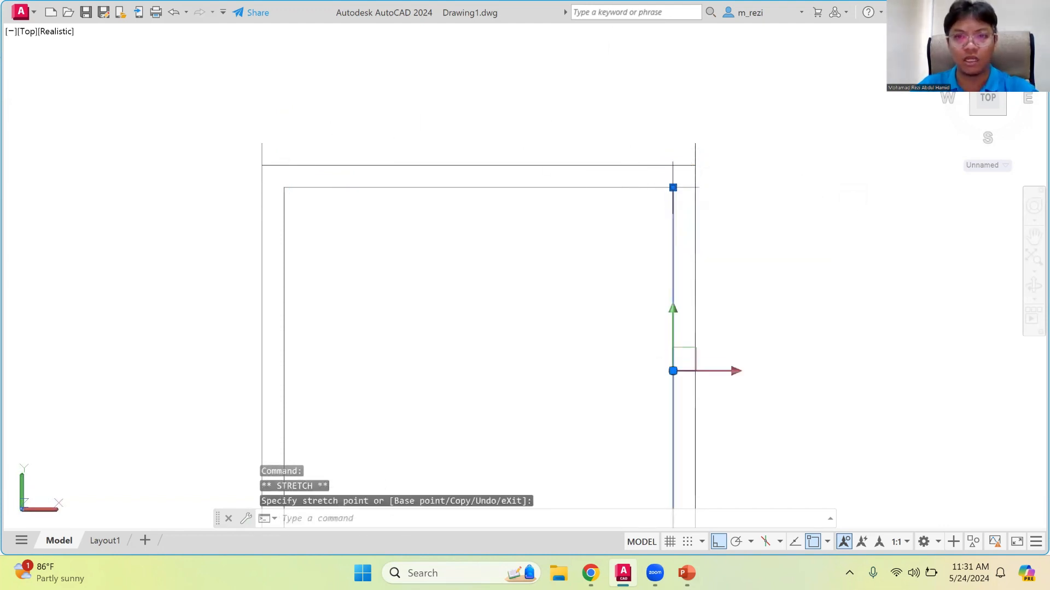
key("Escape")
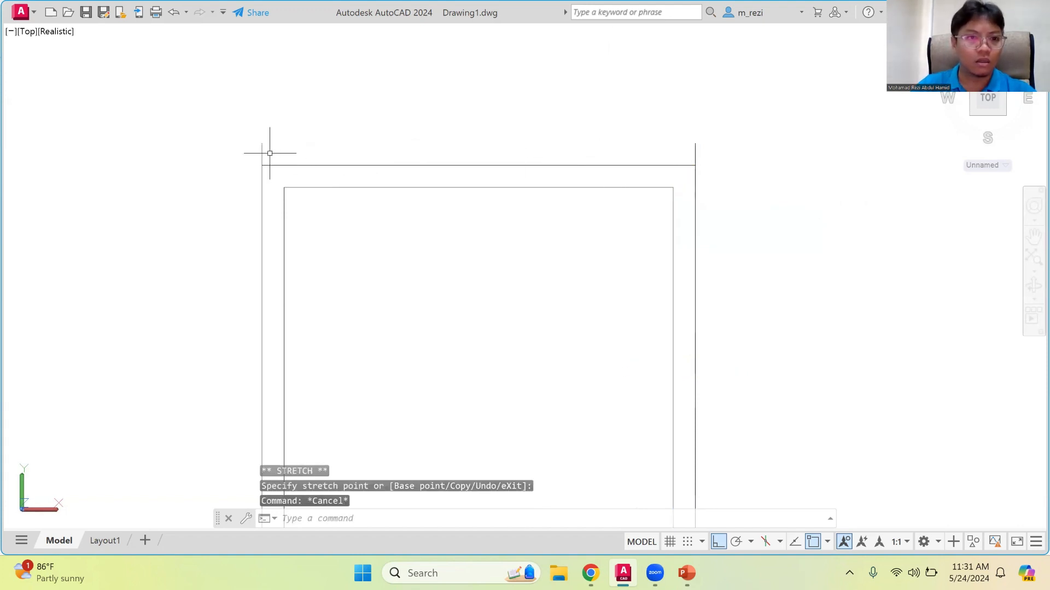
Delete the stub above the outer left corner and shorten the outer right side to the lowered outer top edge
left_click(262, 150)
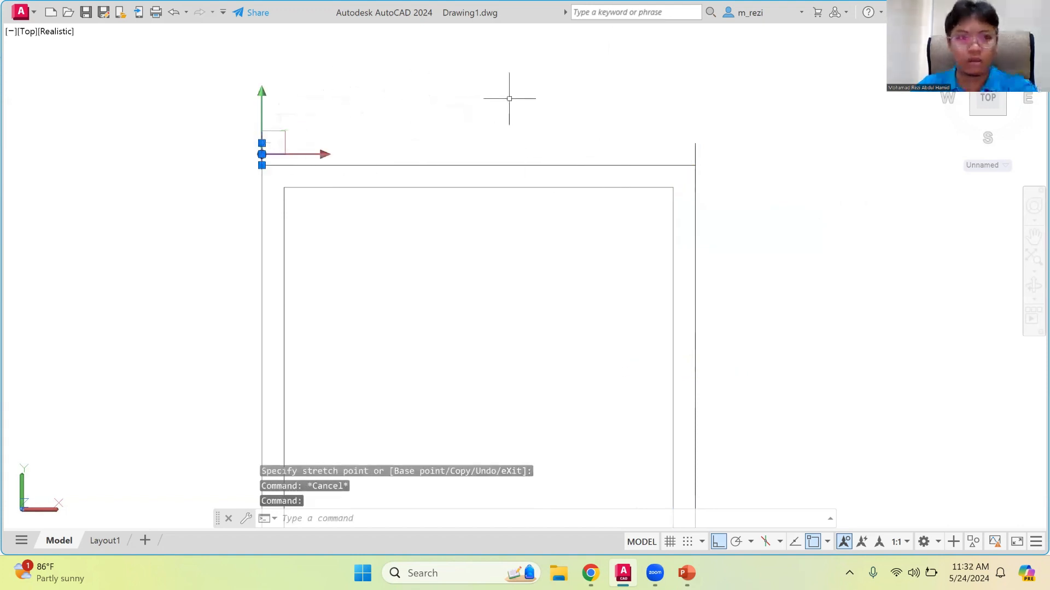
key("Delete")
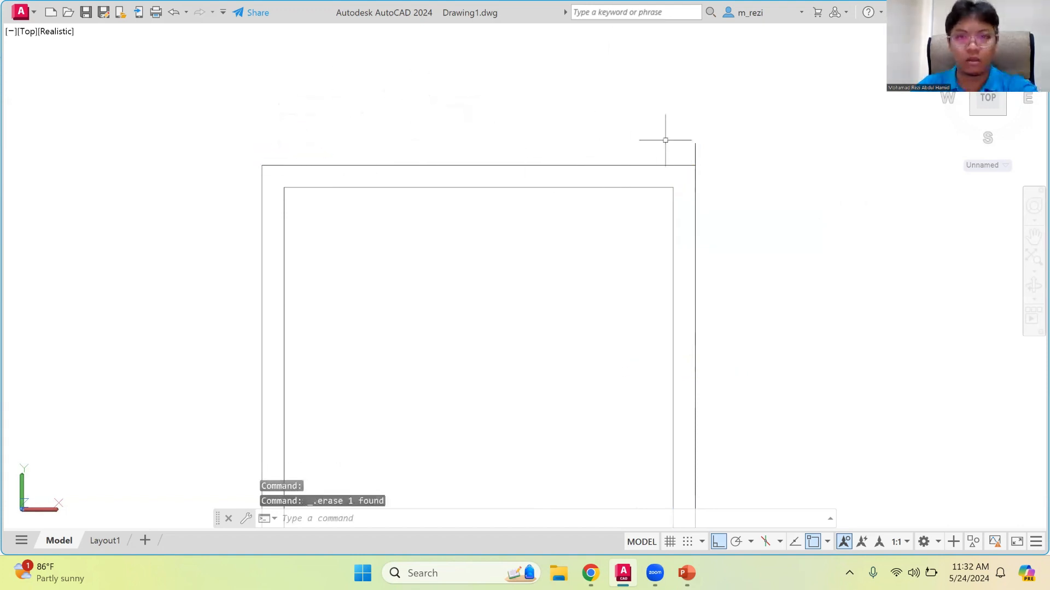
left_click(696, 152)
left_click(695, 141)
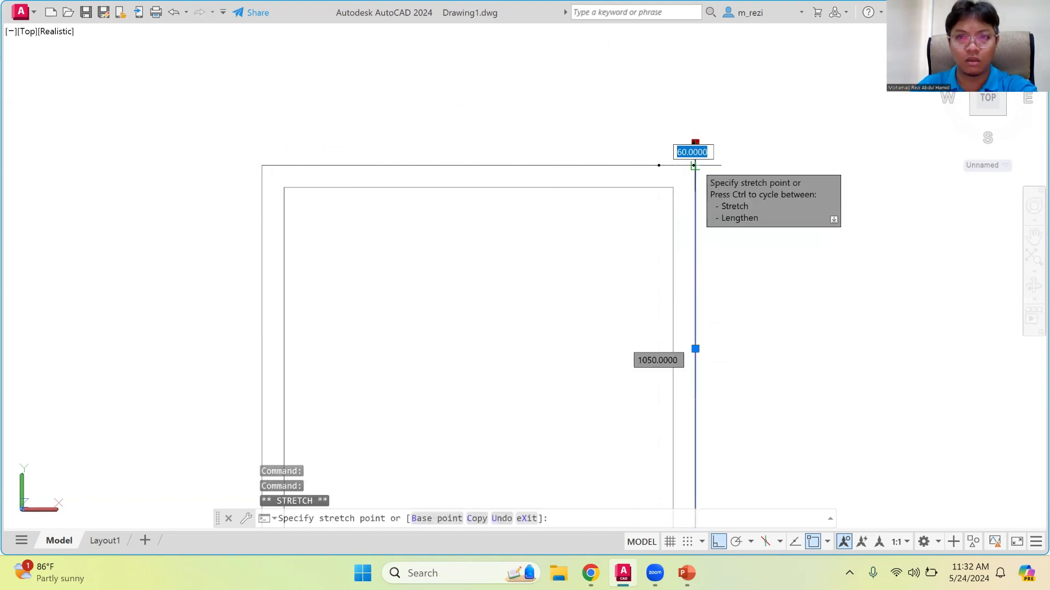
left_click(694, 165)
key("Escape")
scroll(693, 123, "down", 4)
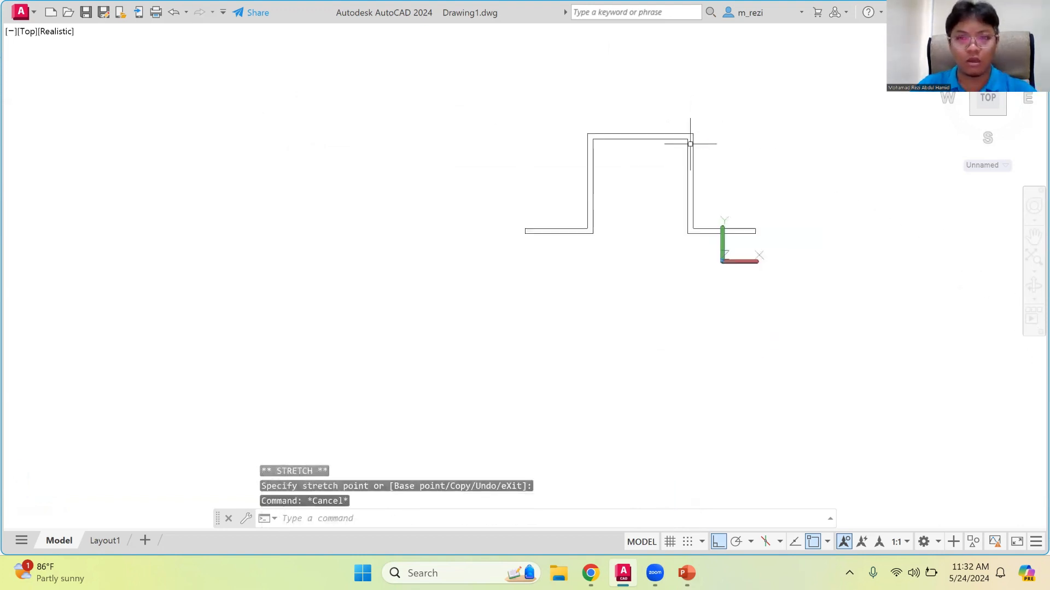
Join all the lines of the hat-shaped profile into a single polyline and check it by selecting it
scroll(715, 145, "up", 3)
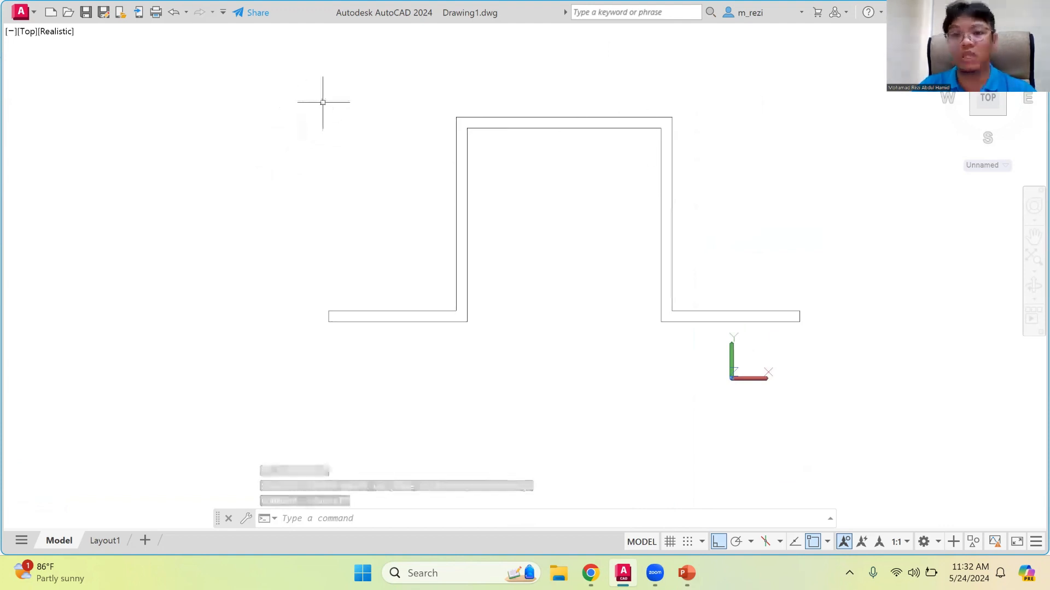
type("jo")
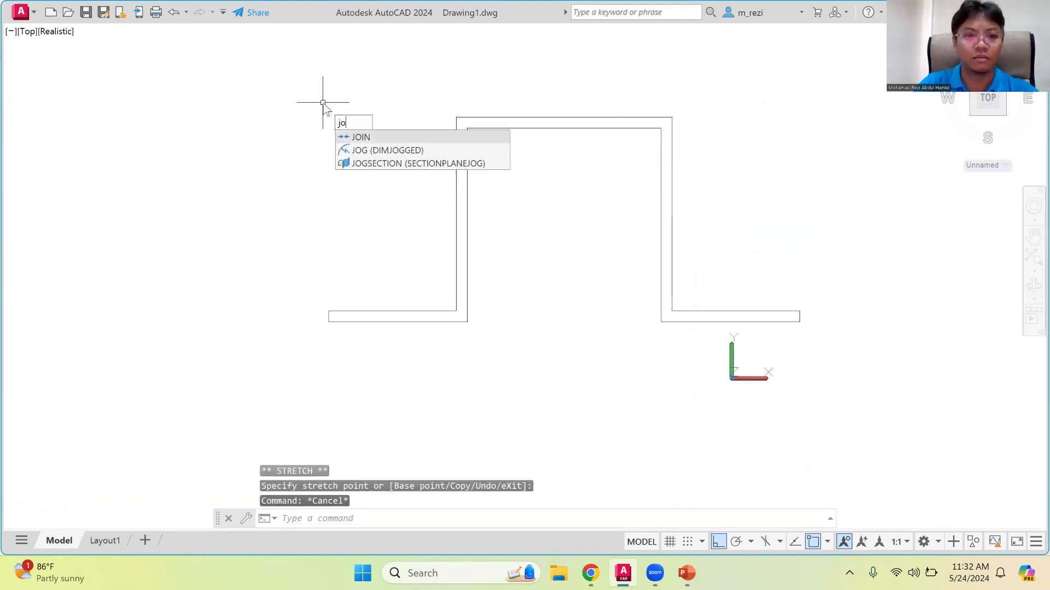
type("i")
key("Return")
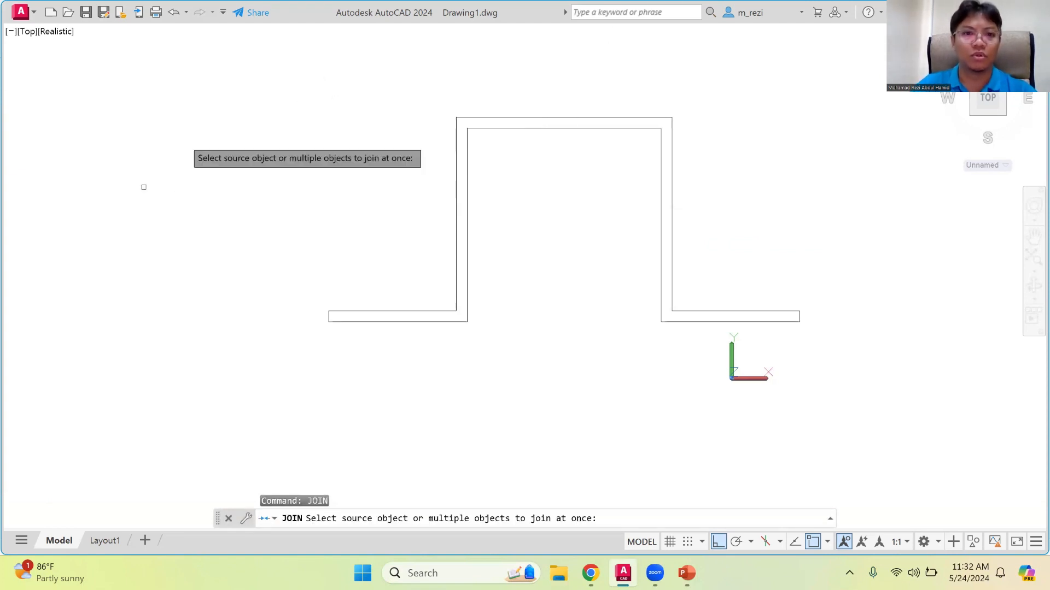
mouse_move(182, 101)
left_mouse_down()
mouse_move(740, 47)
mouse_move(913, 235)
mouse_move(698, 405)
mouse_move(261, 413)
mouse_move(270, 384)
left_mouse_up()
key("Return")
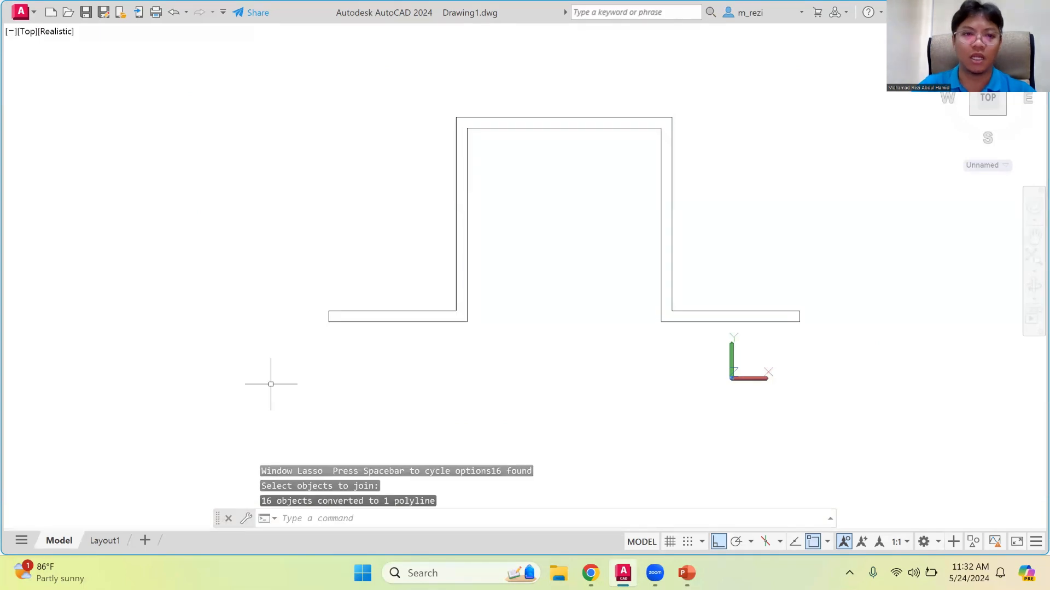
left_click(502, 115)
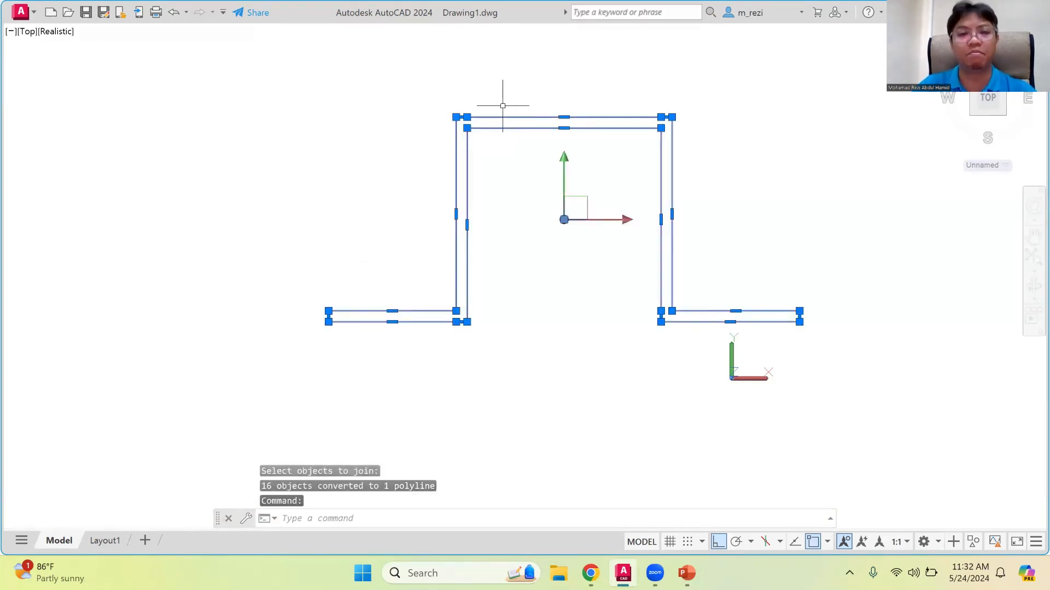
key("Escape")
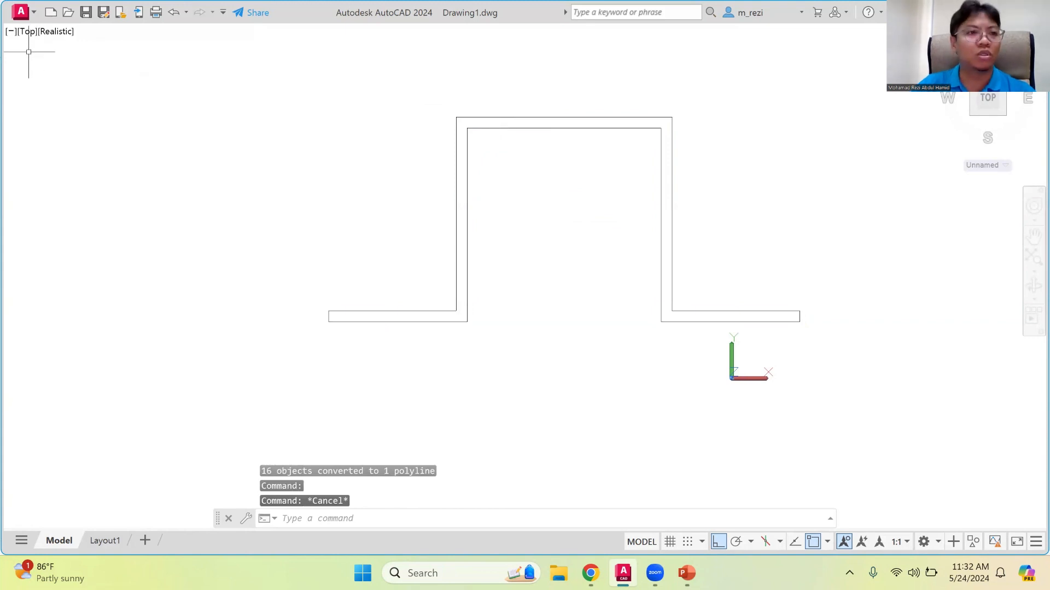
Switch to the SW Isometric view and extrude the closed hat-shaped profile 2000 units upward with Presspull
left_click(24, 35)
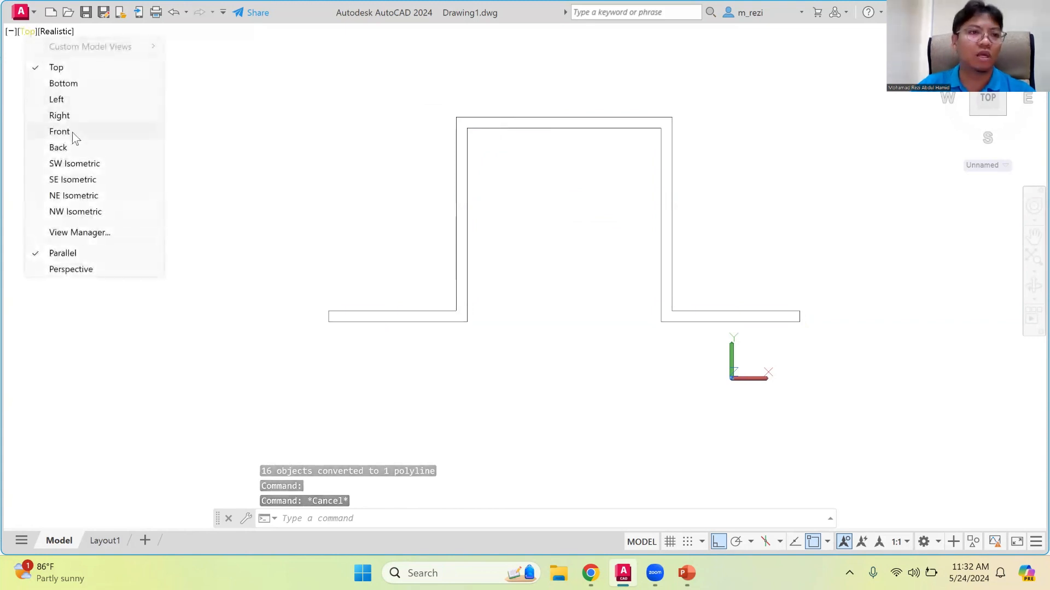
left_click(74, 160)
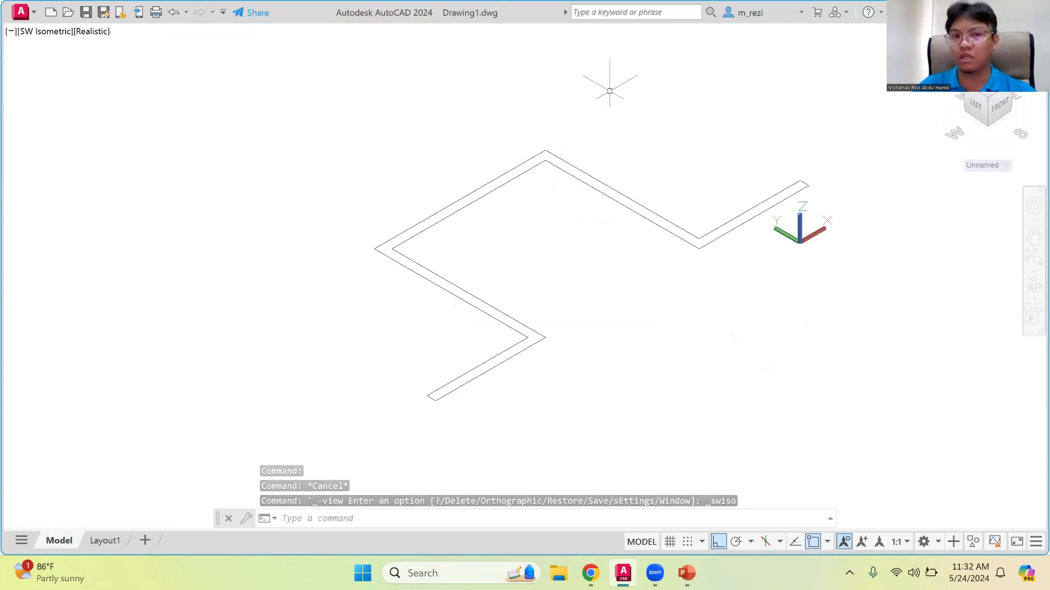
type("pr")
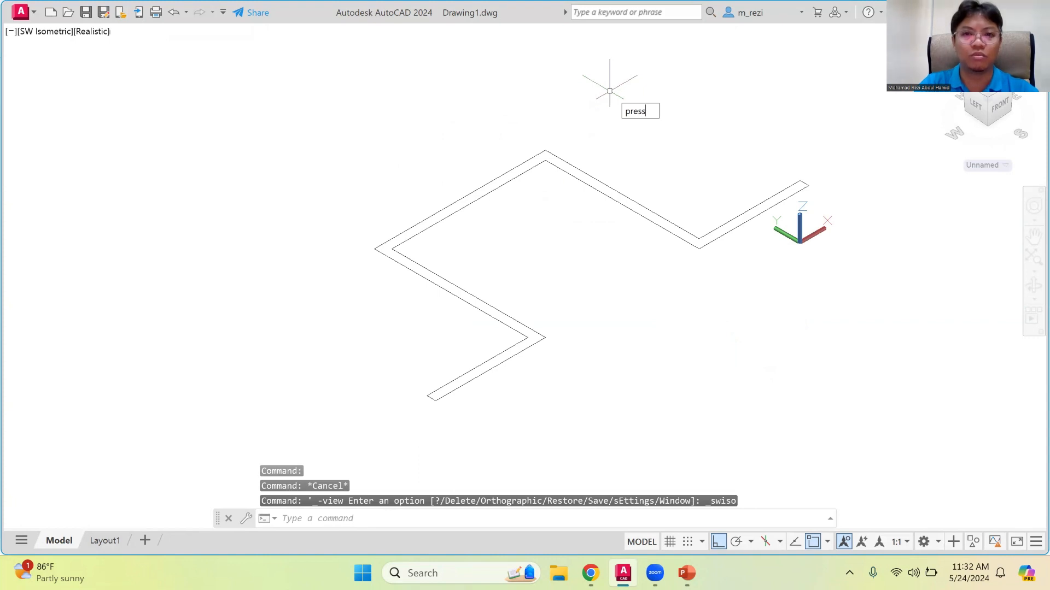
type("ess")
key("Return")
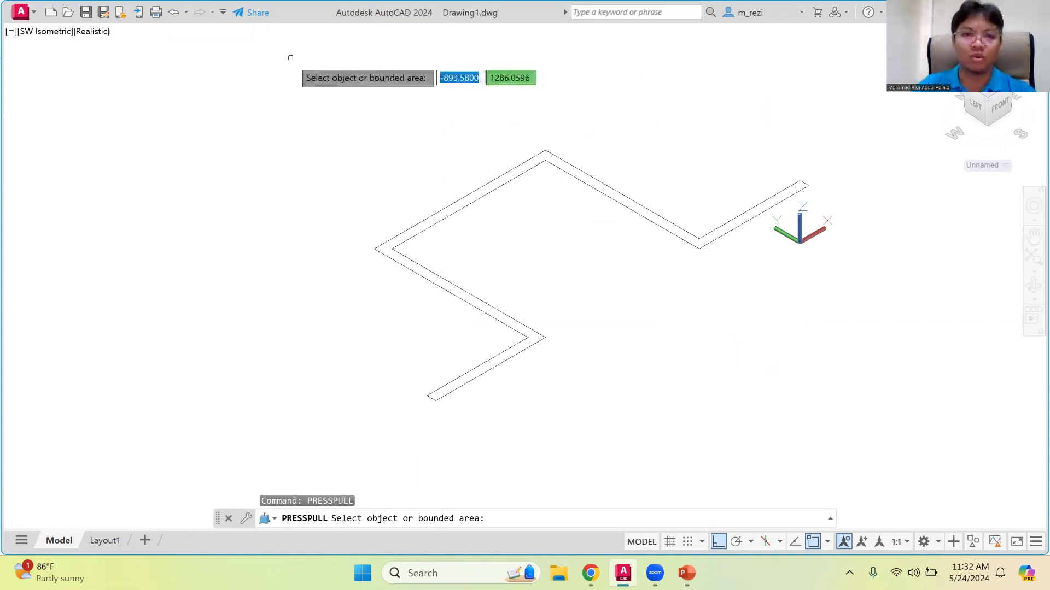
scroll(374, 207, "up", 5)
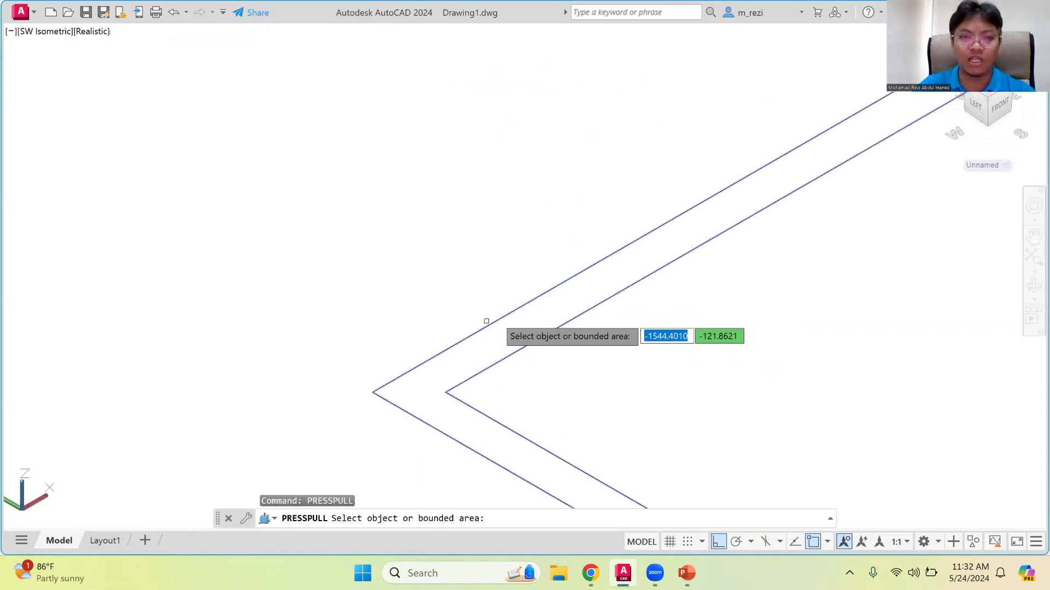
left_click(524, 322)
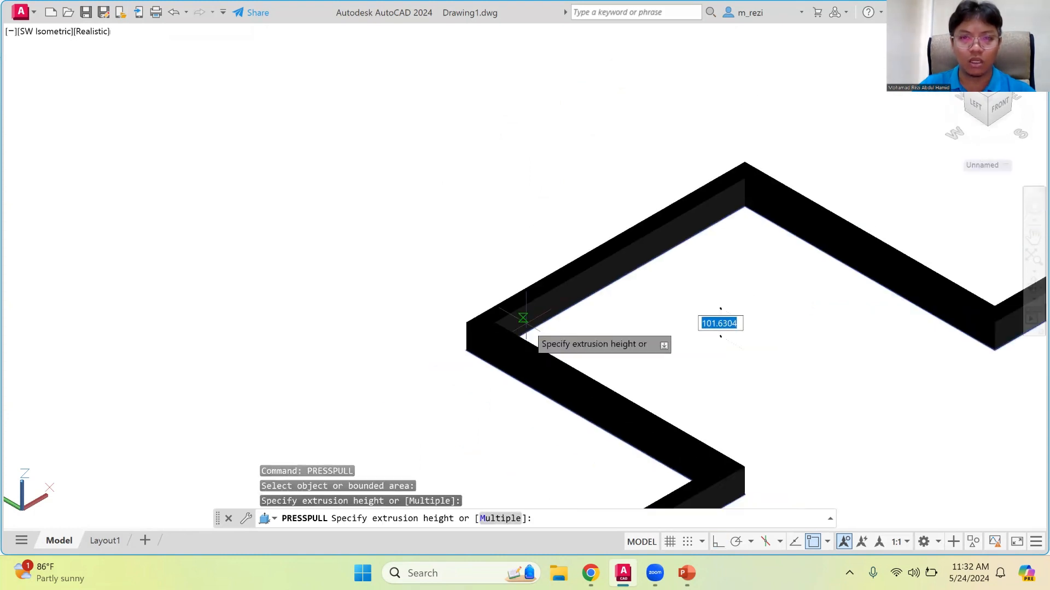
scroll(524, 317, "down", 2)
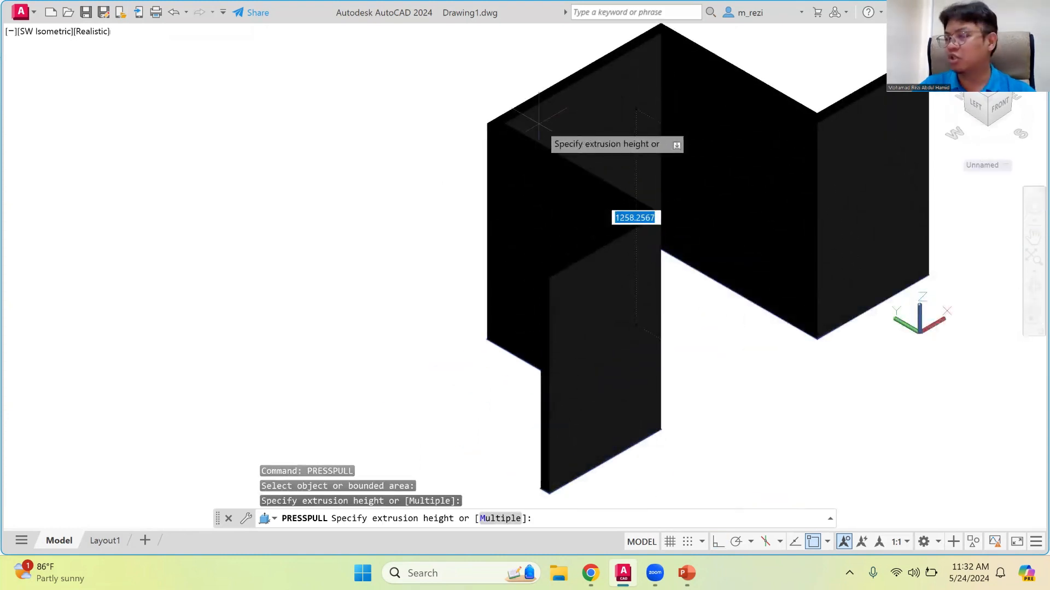
type("2000")
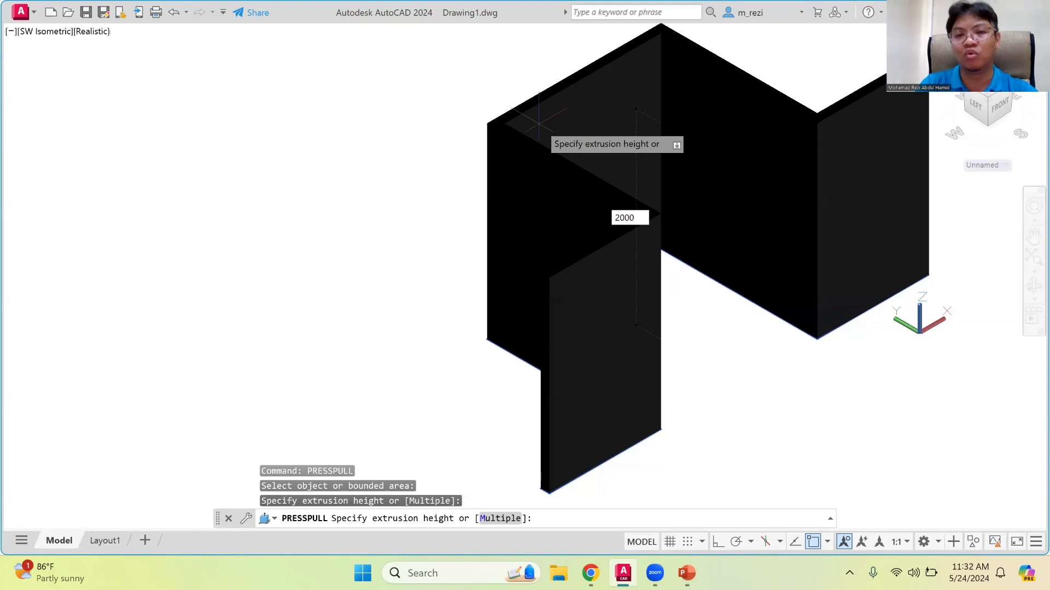
key("Return")
scroll(503, 180, "down", 3)
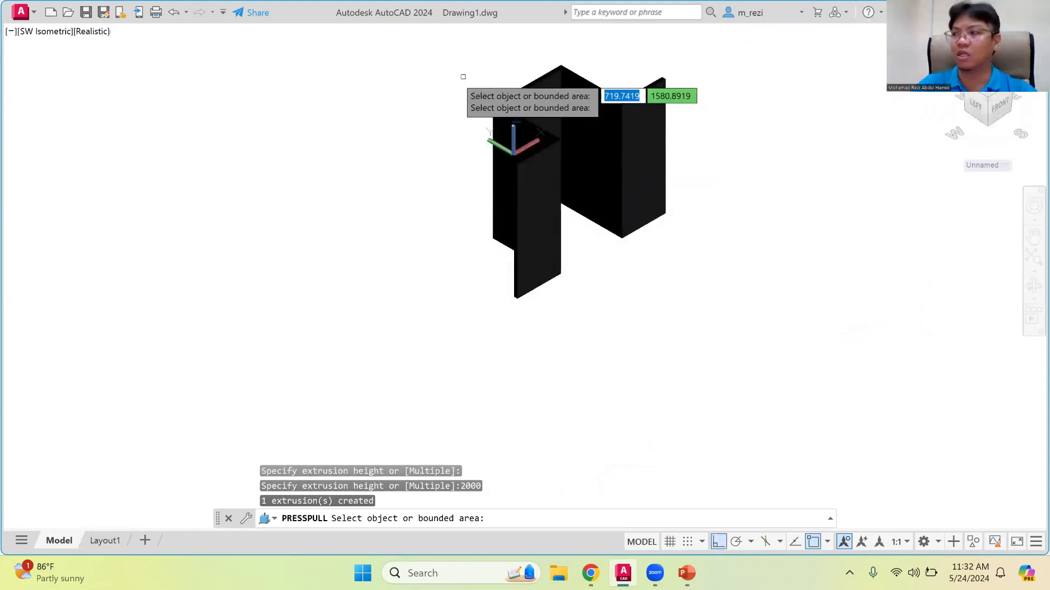
key("Return")
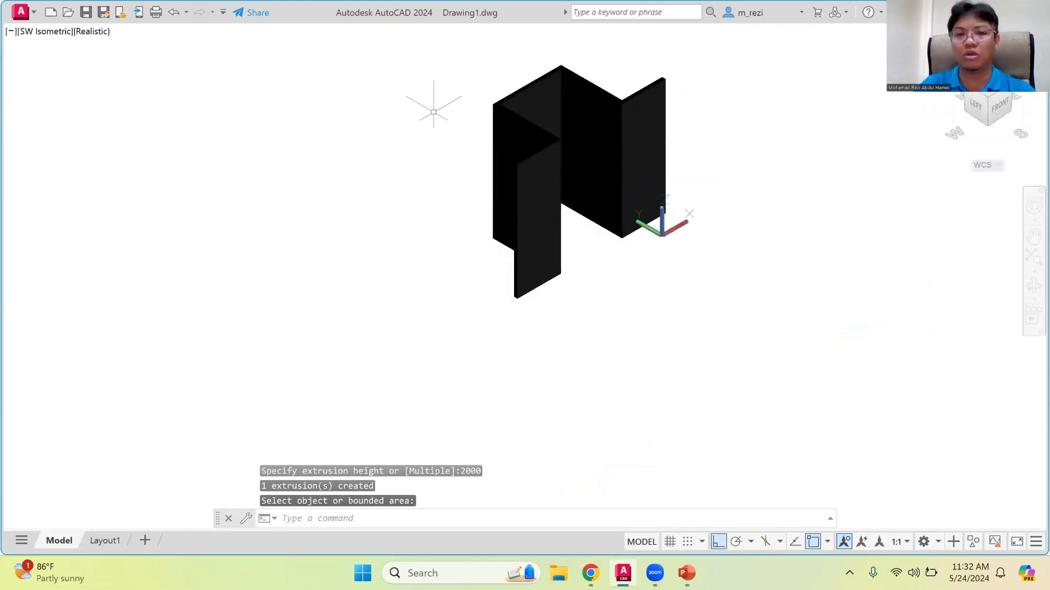
Try the 2D Wireframe visual style on the extruded solid, then set the visual style to Conceptual
left_click(89, 34)
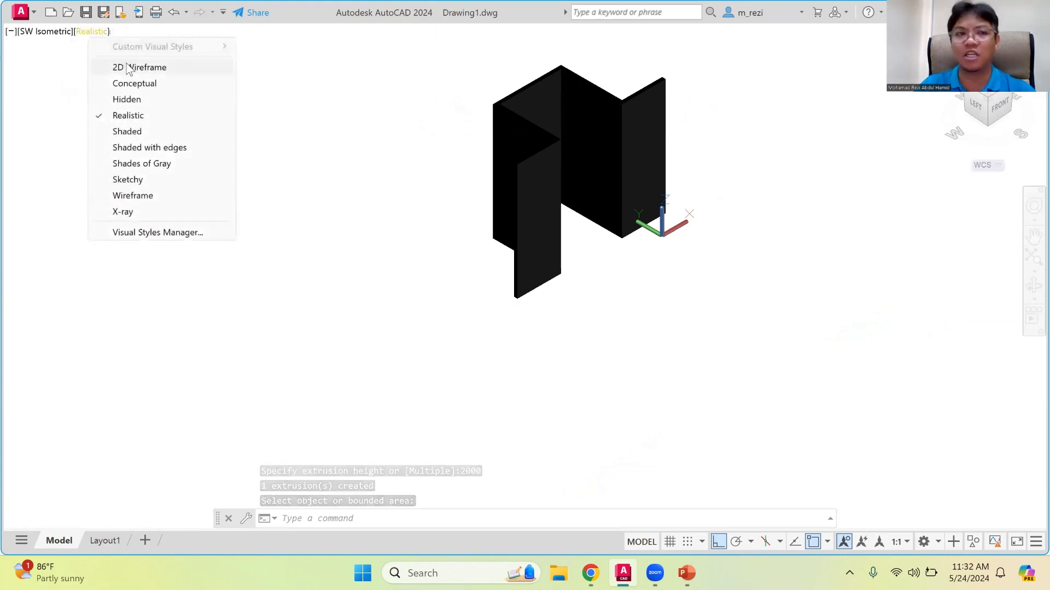
left_click(131, 68)
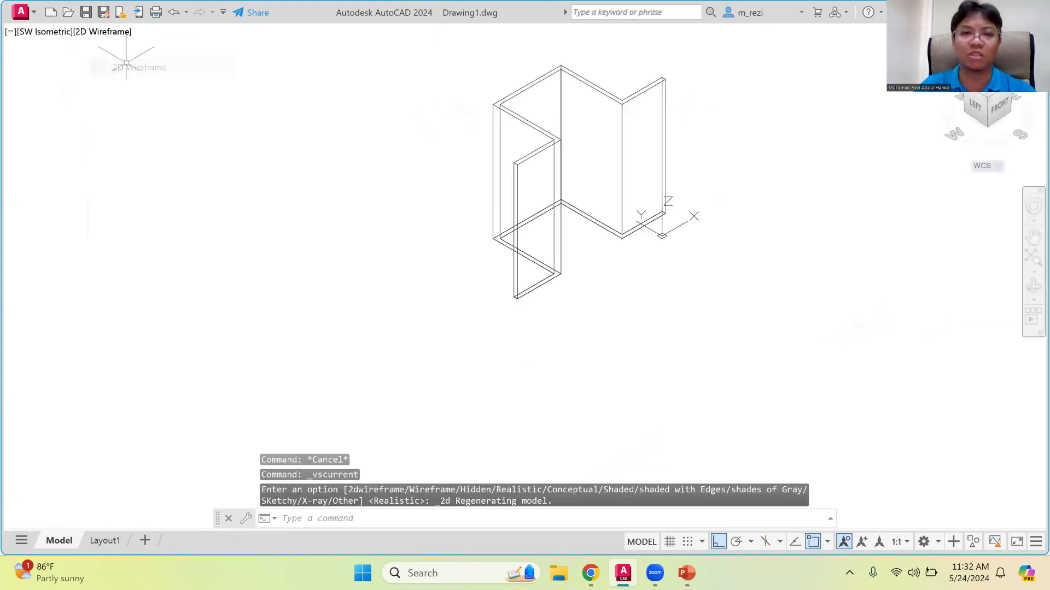
left_click(107, 32)
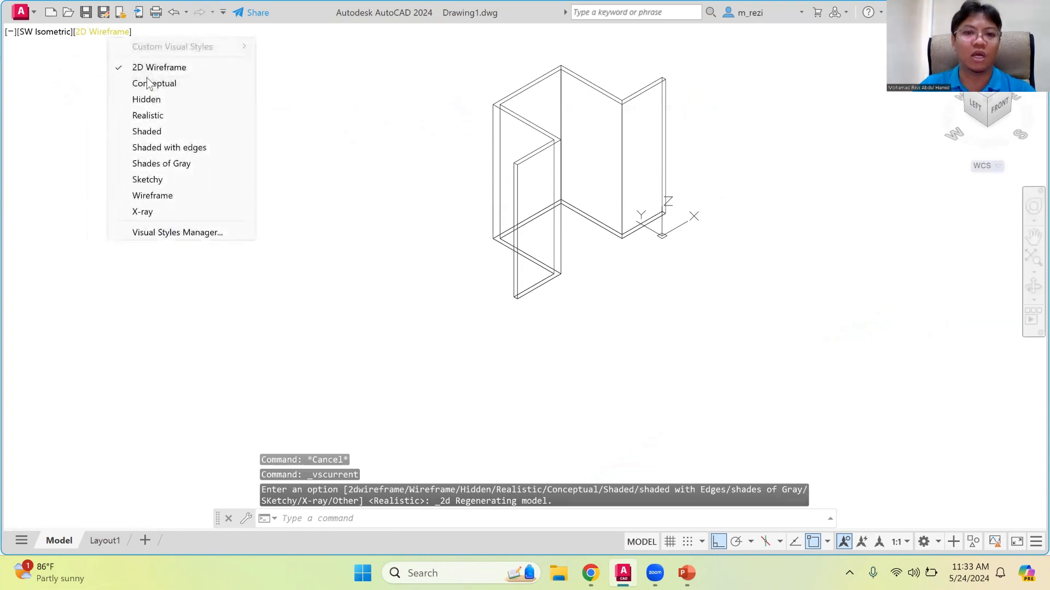
left_click(149, 83)
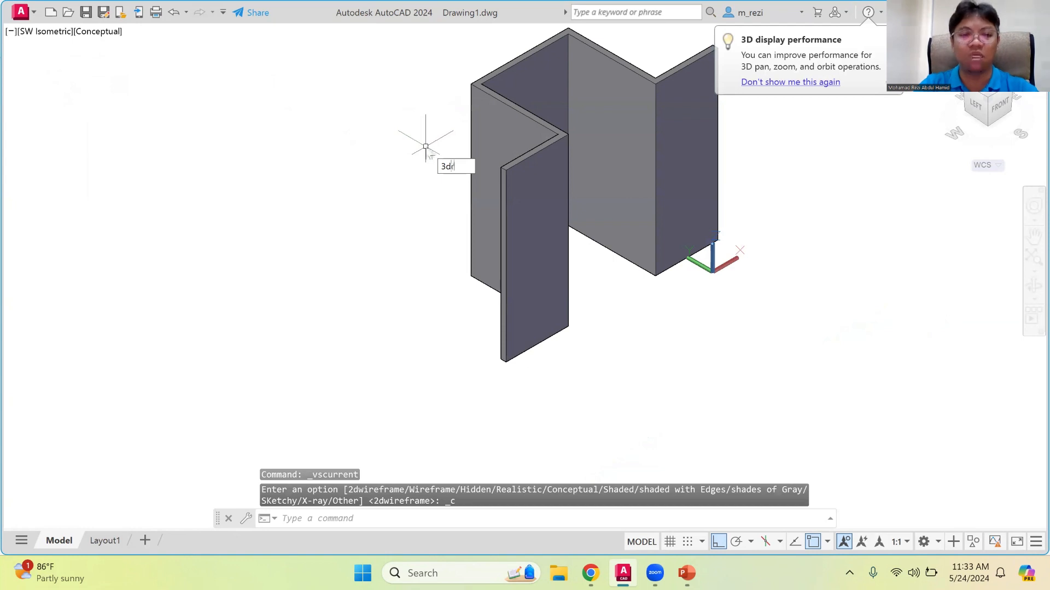
Rotate the hat-shaped solid 90 degrees in 3D about the X axis through the near flange's lower inner corner so it lies flat
type("3dr")
key("Return")
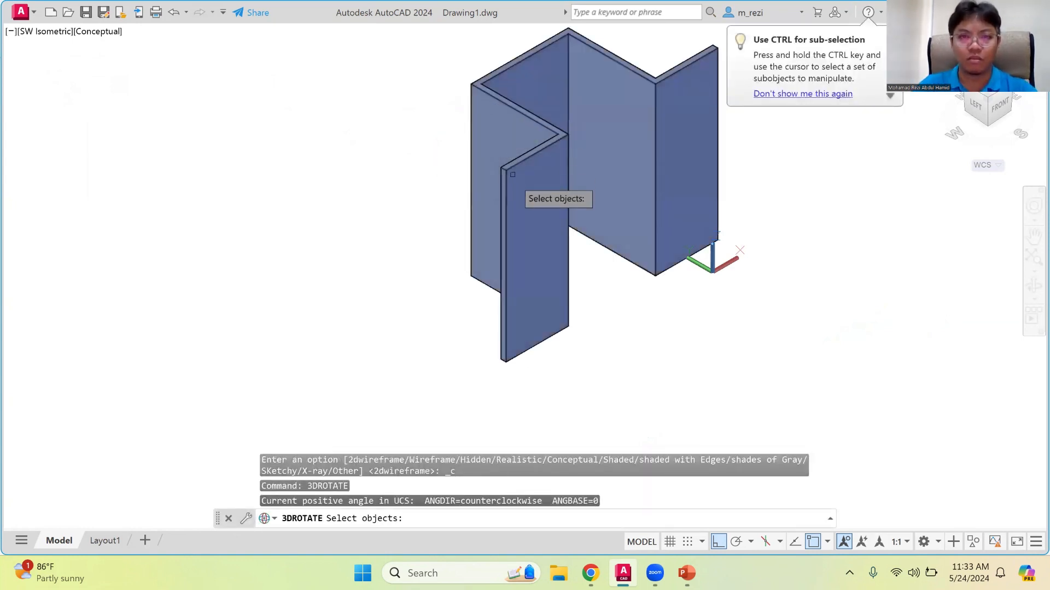
left_click(514, 177)
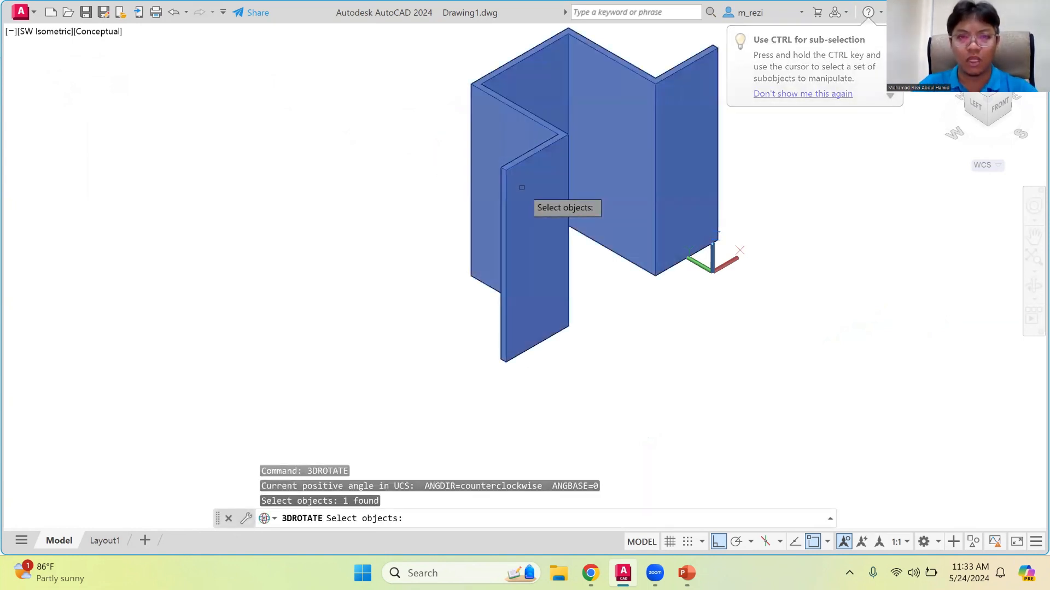
key("Return")
left_click(569, 326)
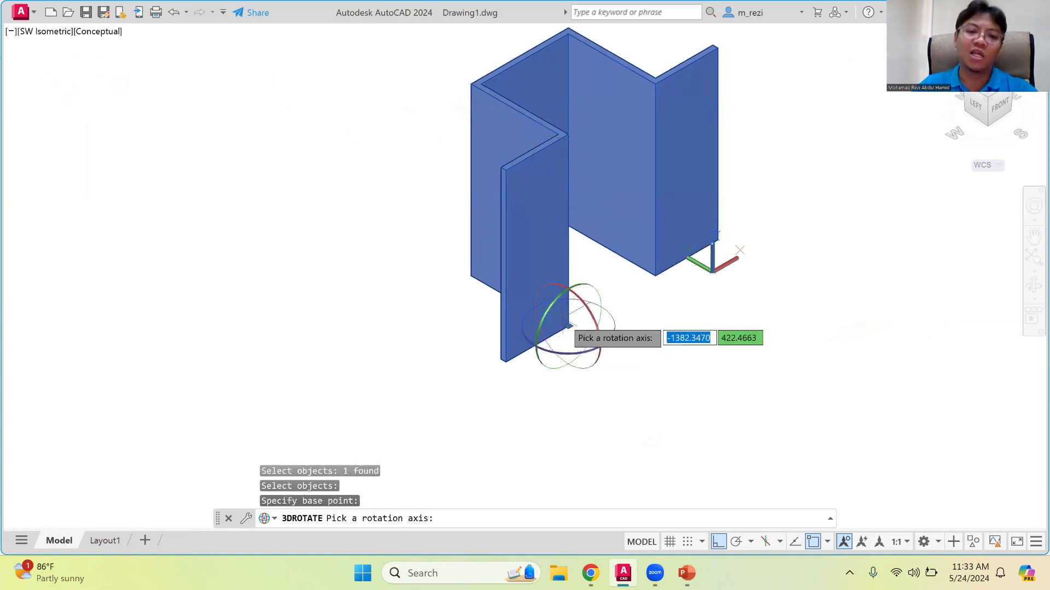
left_click(589, 316)
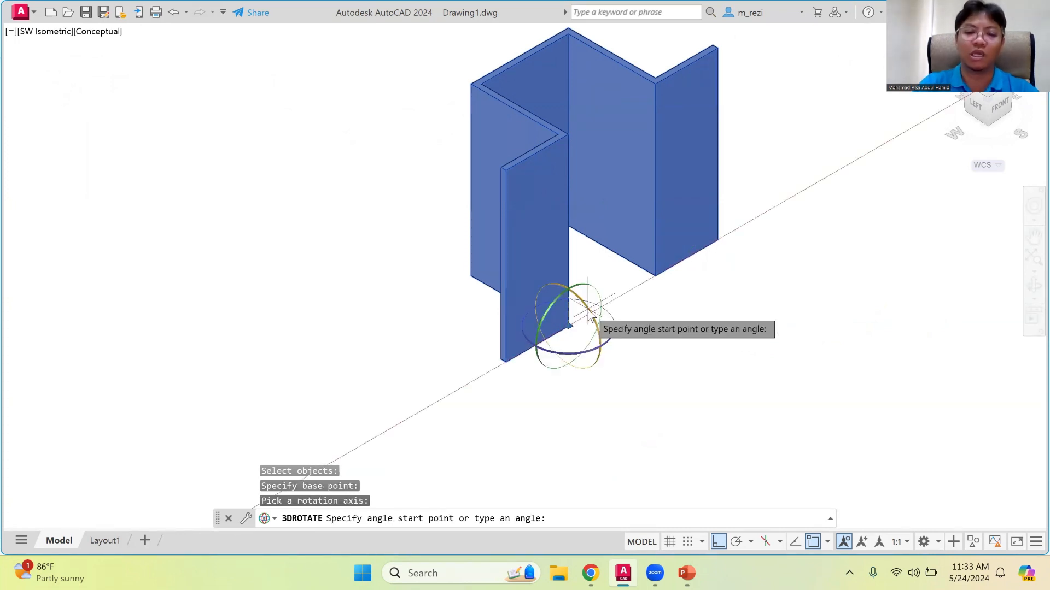
type("90")
key("Return")
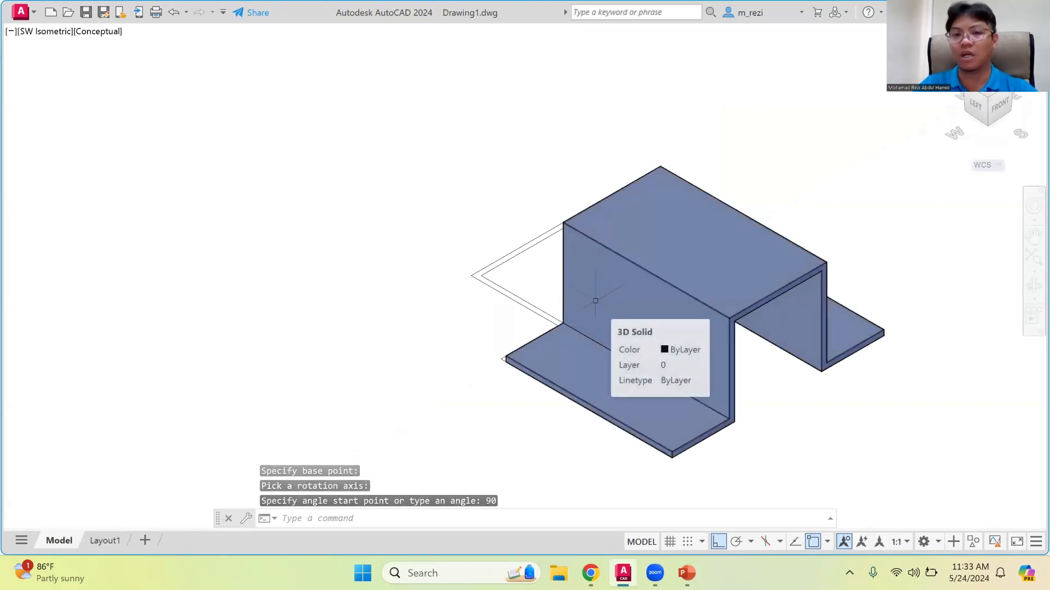
Rotate the solid another 90 degrees in 3D about the vertical Z axis through the near flange's outer bottom corner
left_click(680, 268)
type("3dro")
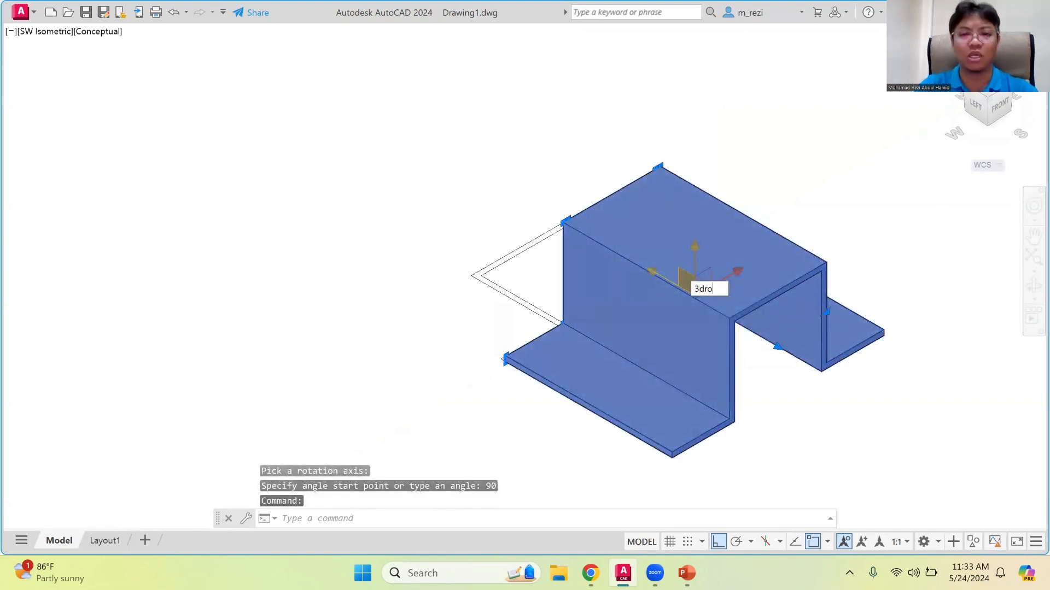
key("Return")
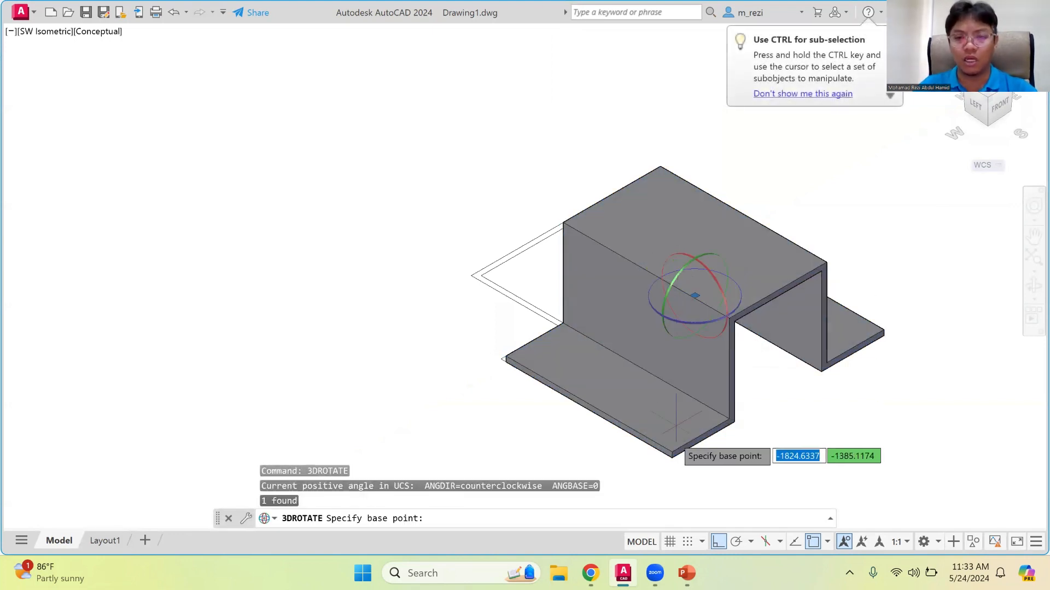
left_click(672, 456)
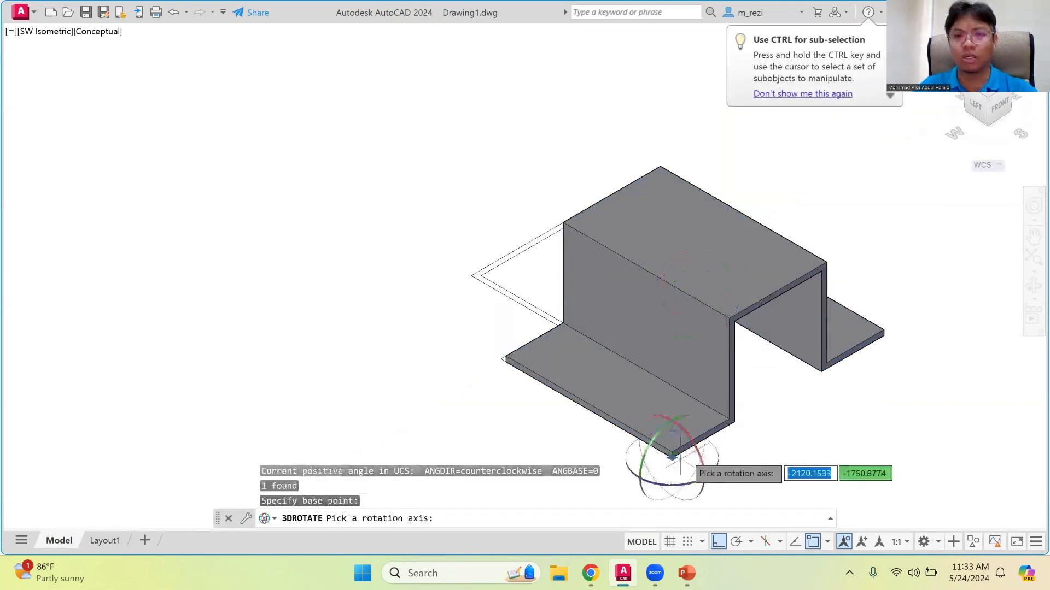
left_click(676, 491)
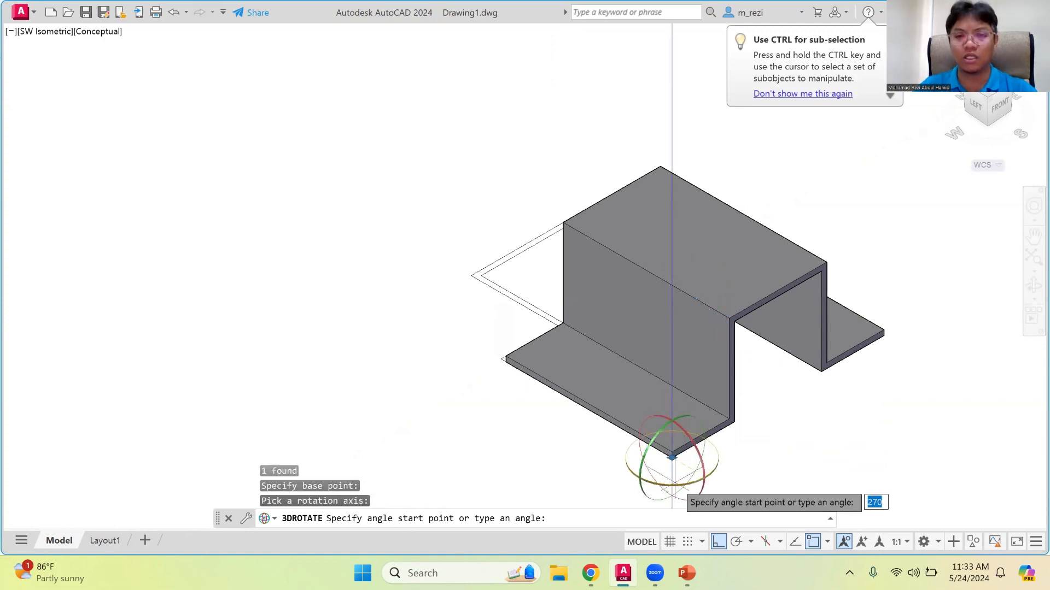
type("90")
key("Return")
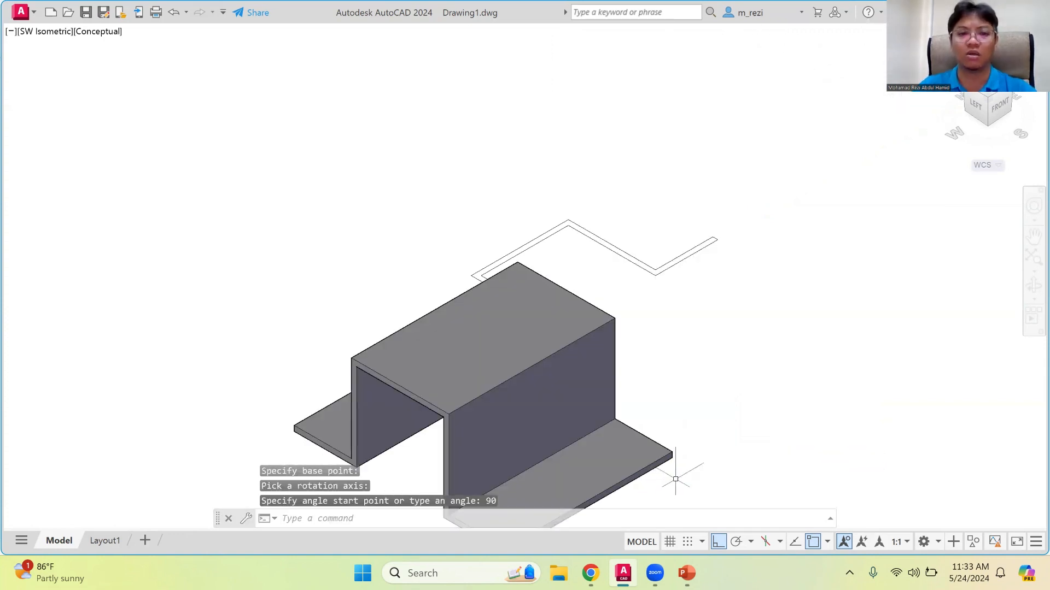
scroll(626, 197, "down", 5)
scroll(586, 256, "up", 6)
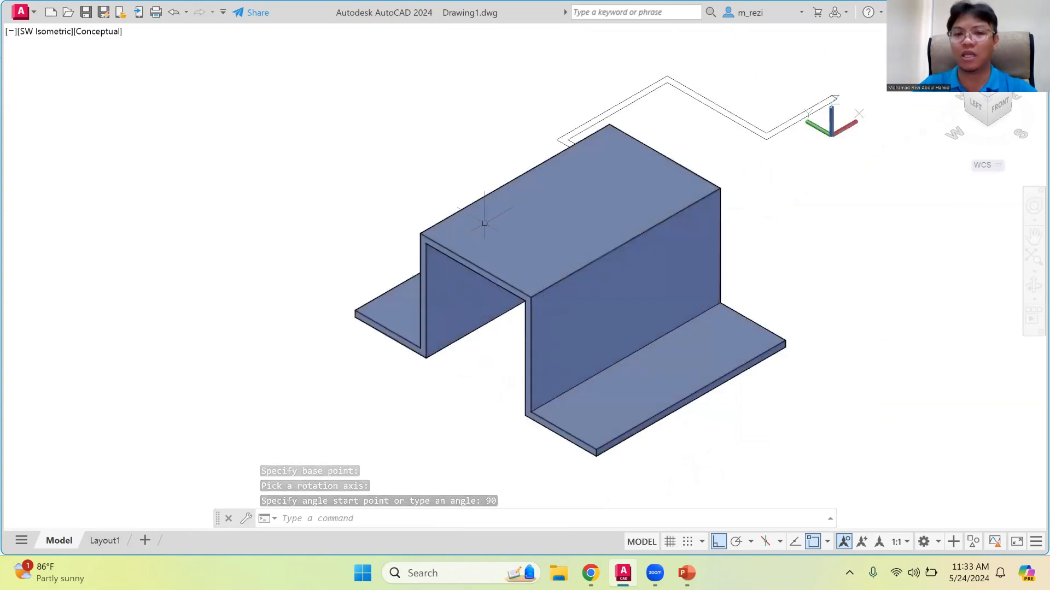
scroll(467, 330, "up", 2)
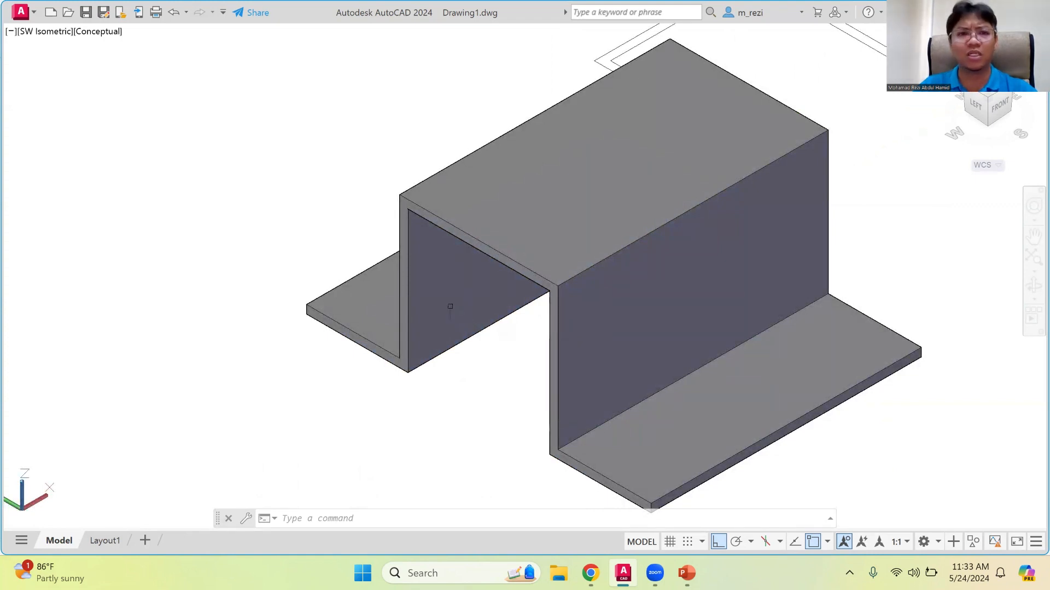
In the 2D Wireframe style, draw connected lines of 375 and 1000 units from the midpoint of the top face's rear edge
left_click(98, 31)
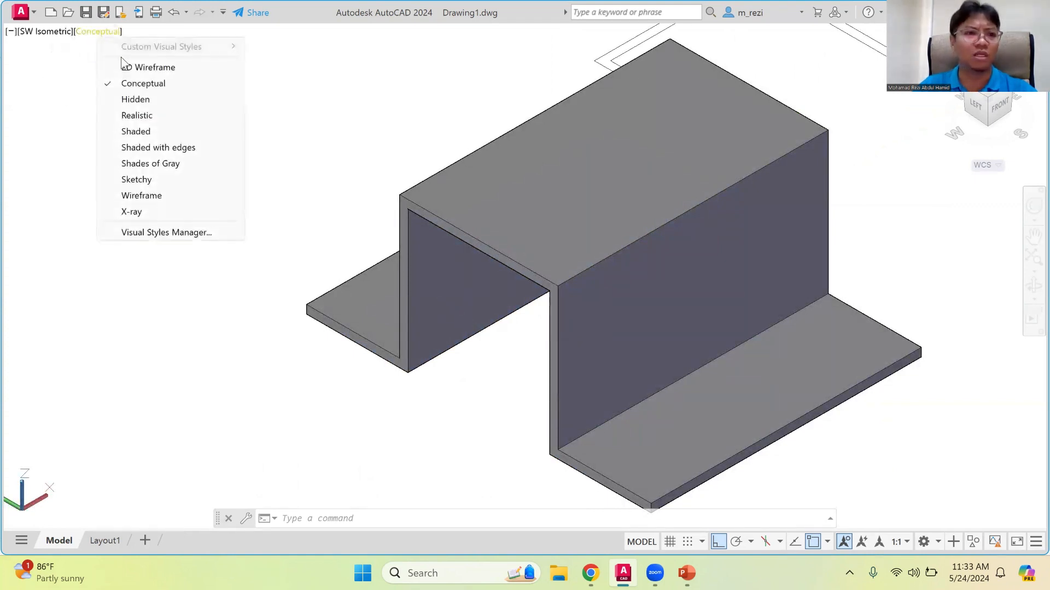
left_click(127, 67)
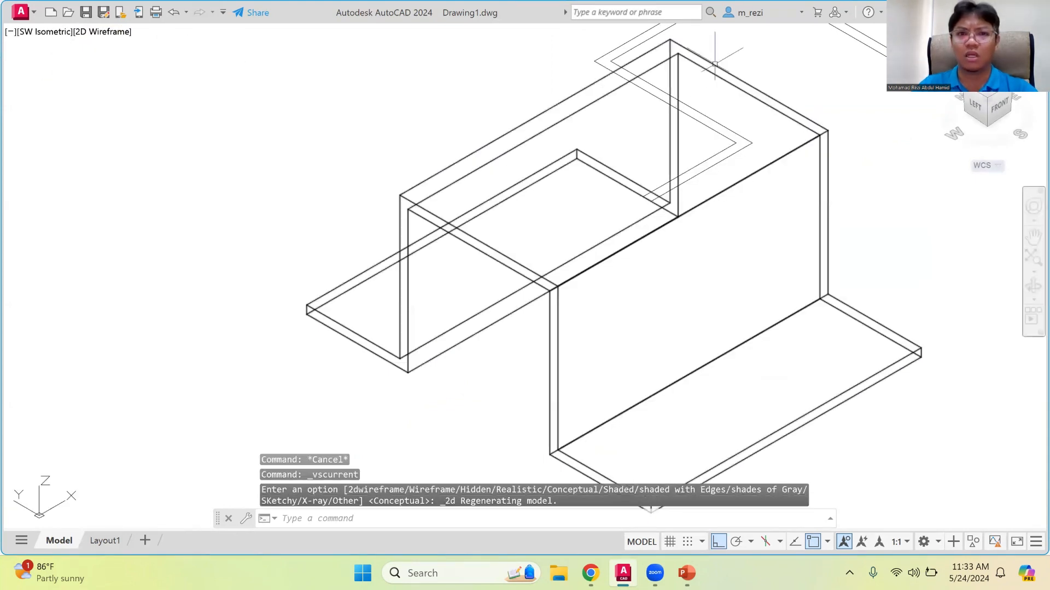
type("l")
key("Return")
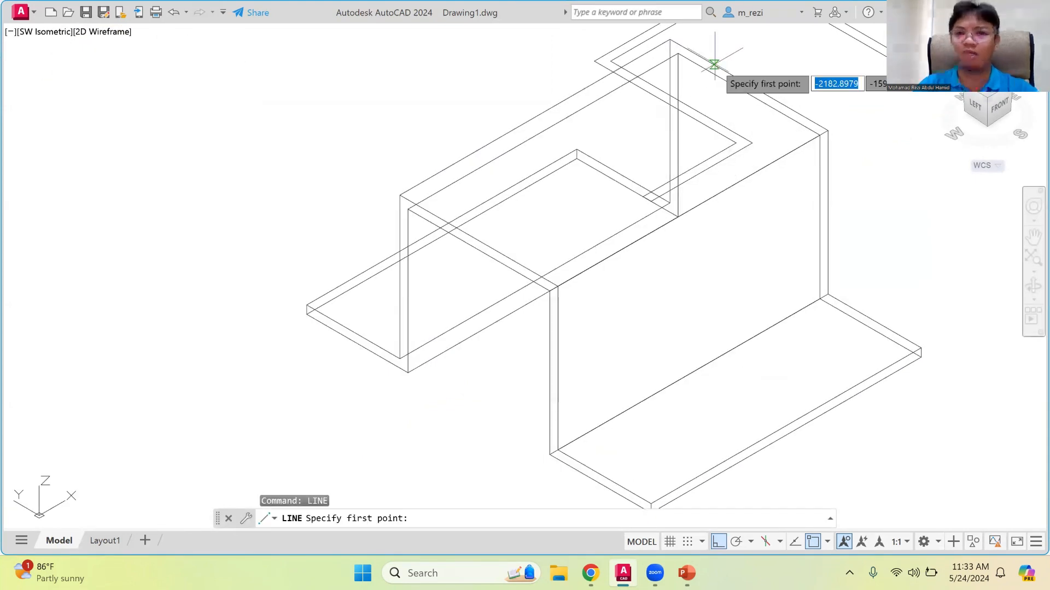
left_click(749, 85)
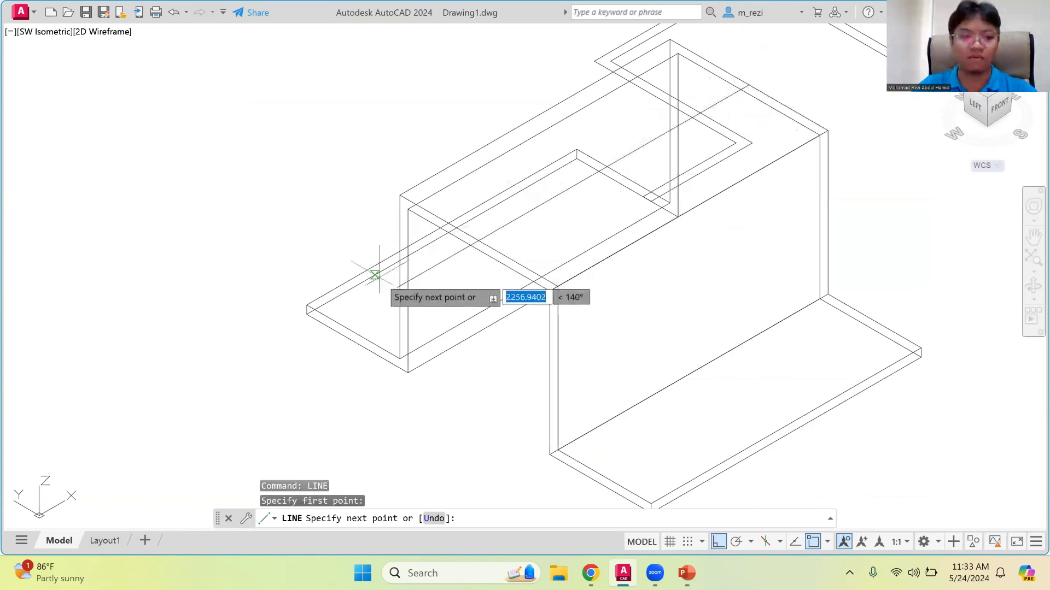
type("37")
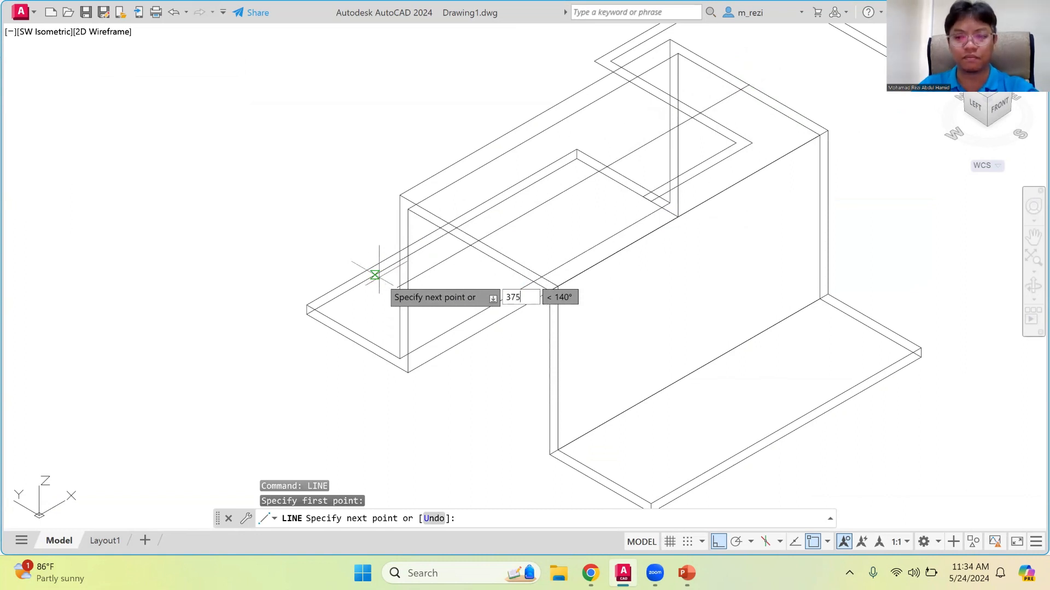
type("5")
key("Return")
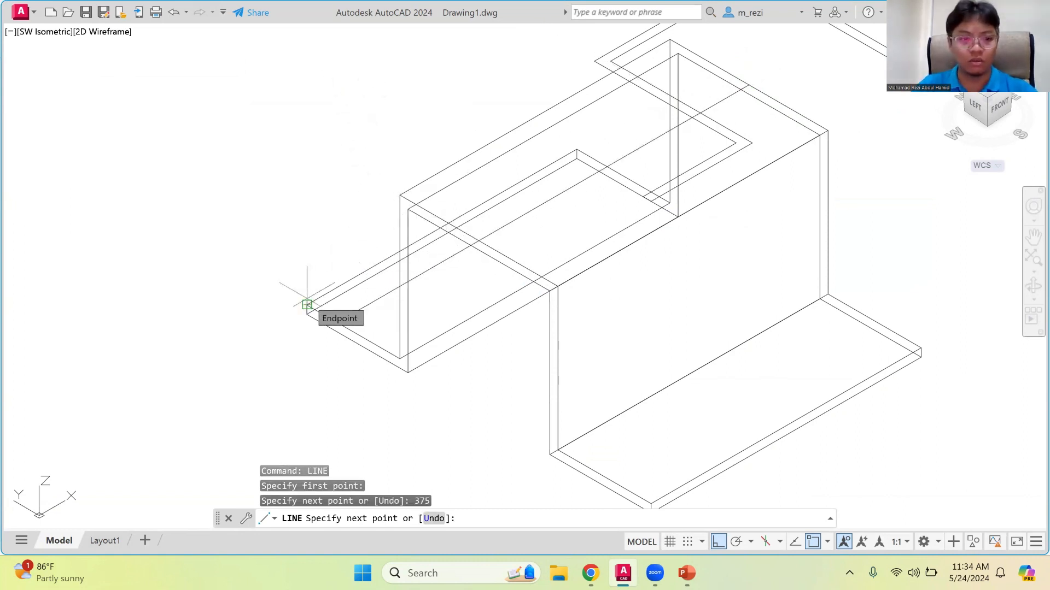
type("1000")
key("Return")
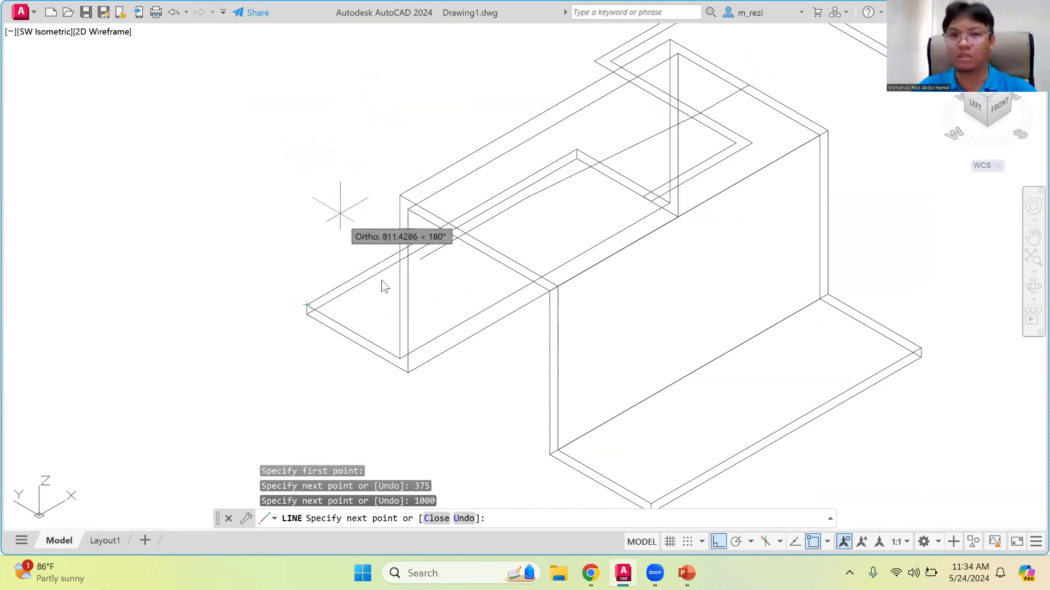
scroll(347, 290, "up", 2)
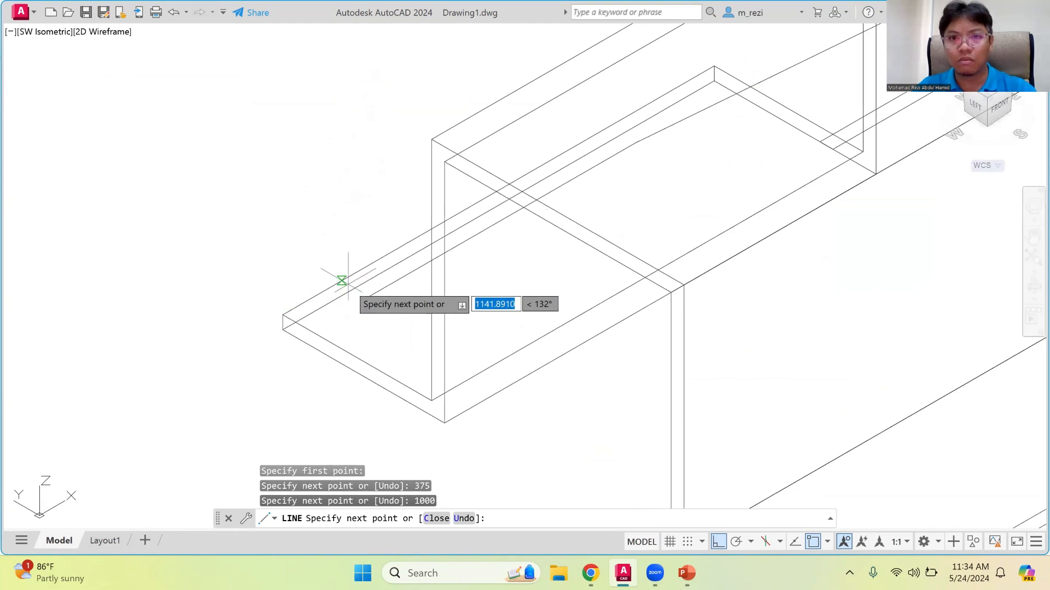
scroll(337, 271, "down", 4)
key("Escape")
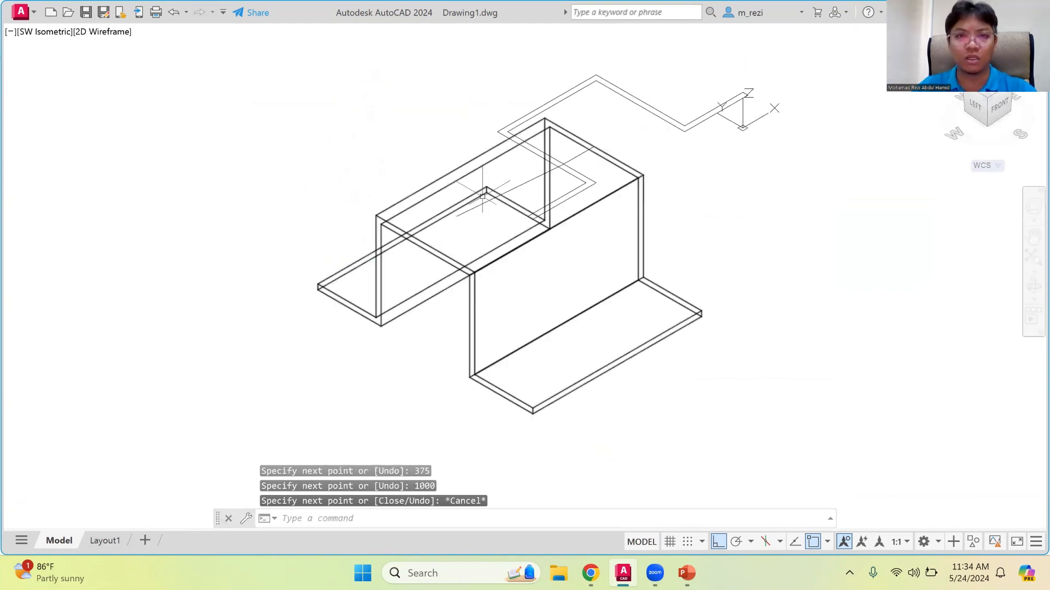
Erase the skewed 1000-unit line that starts at the free end of the 375-unit line on the top face
scroll(502, 181, "up", 4)
left_click(501, 189)
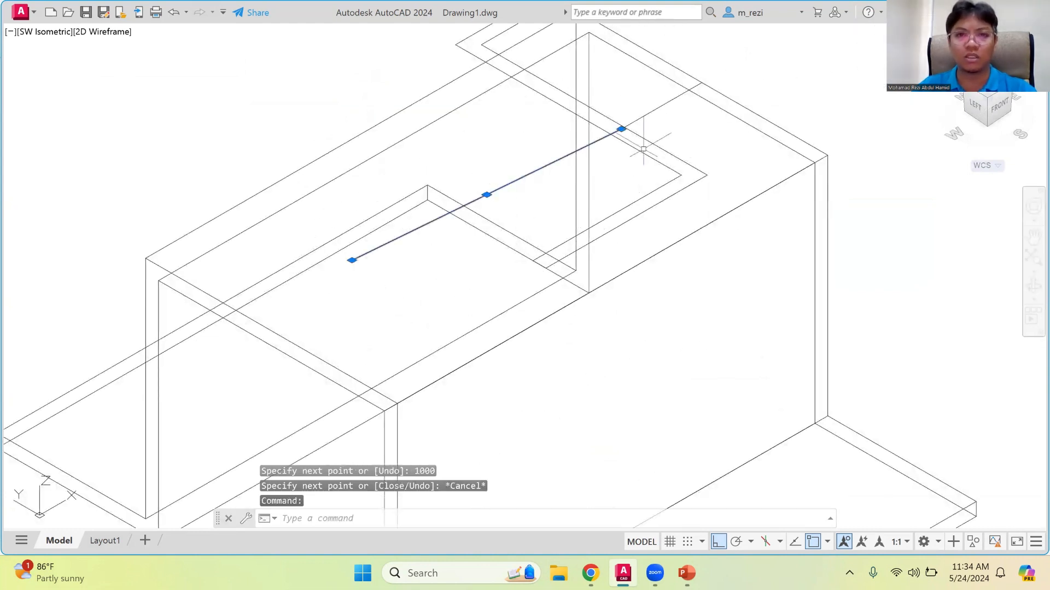
key("Delete")
left_click(661, 106)
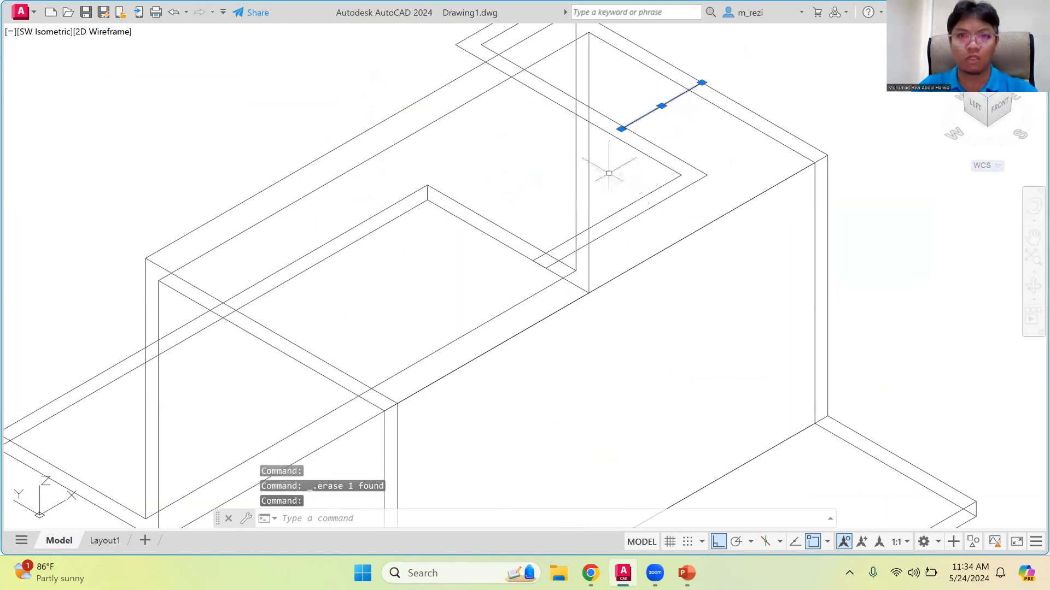
key("Escape")
Draw a 1000-unit line from the midpoint of the top face's rear edge, running along the face's length
key("Return")
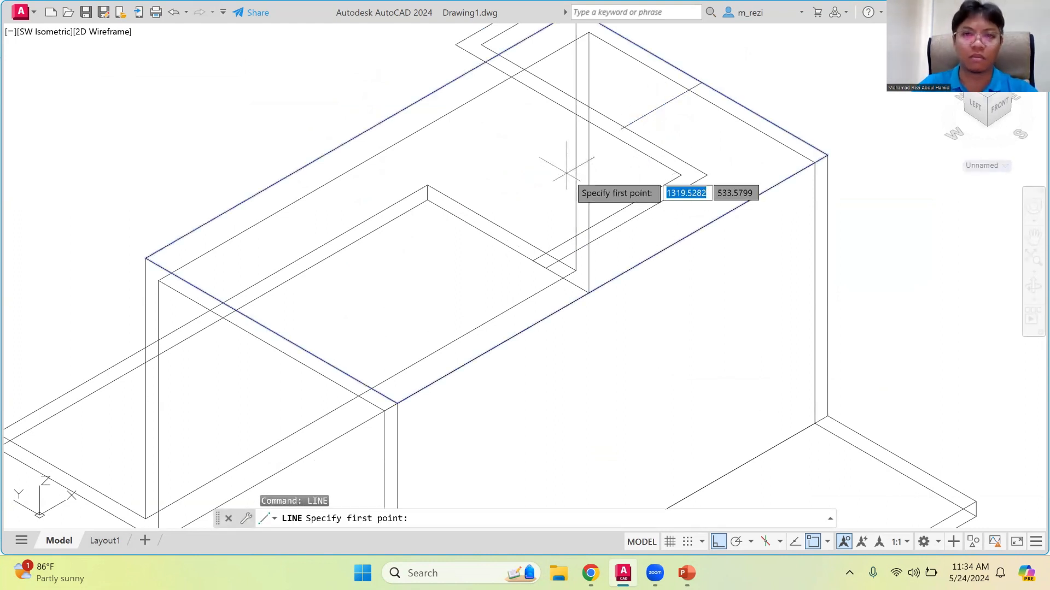
left_click(702, 82)
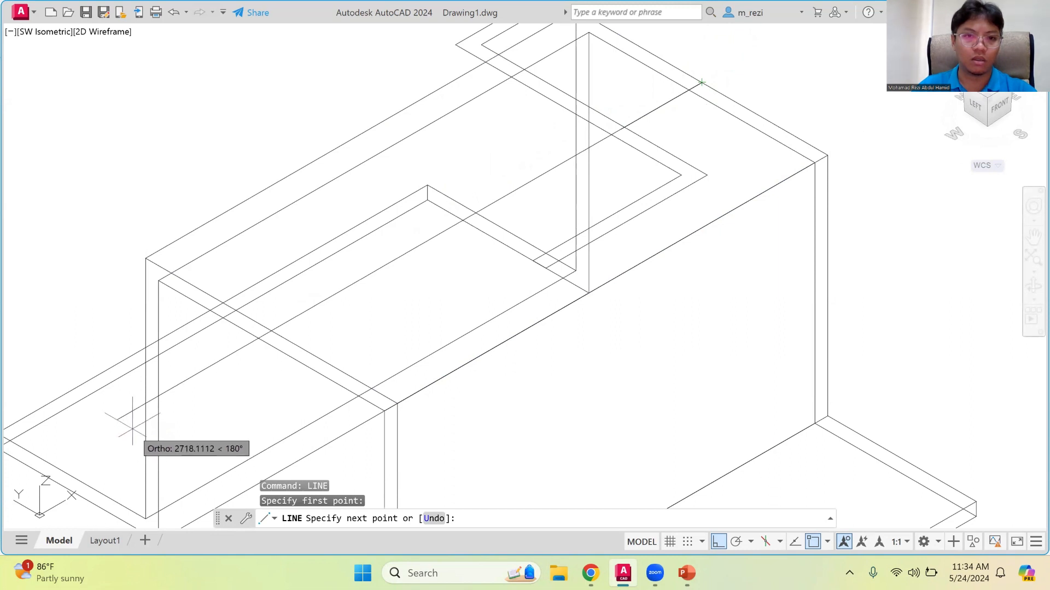
type("10")
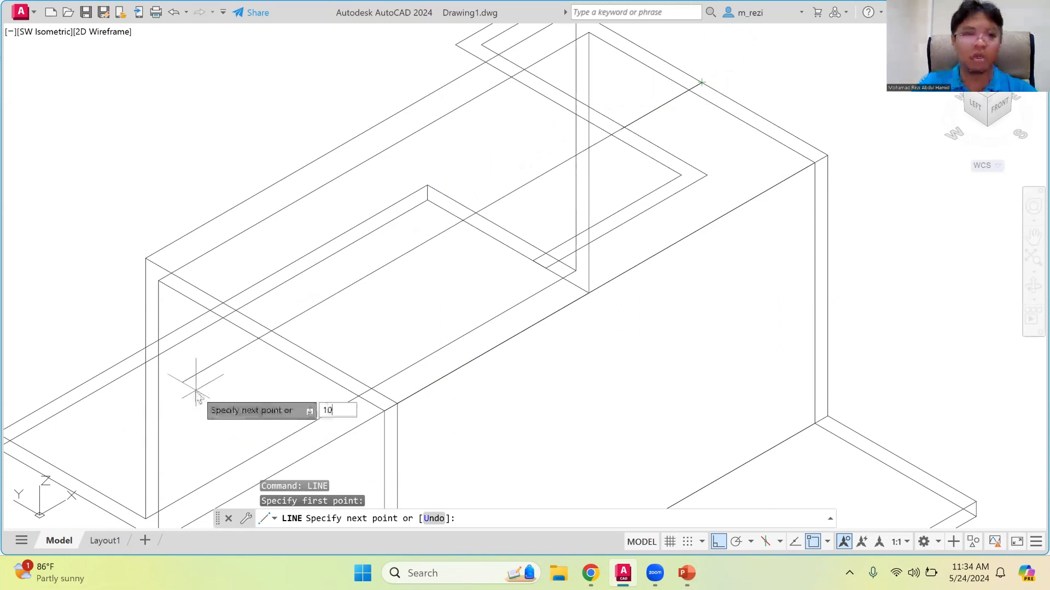
type("00")
key("Return")
key("Return")
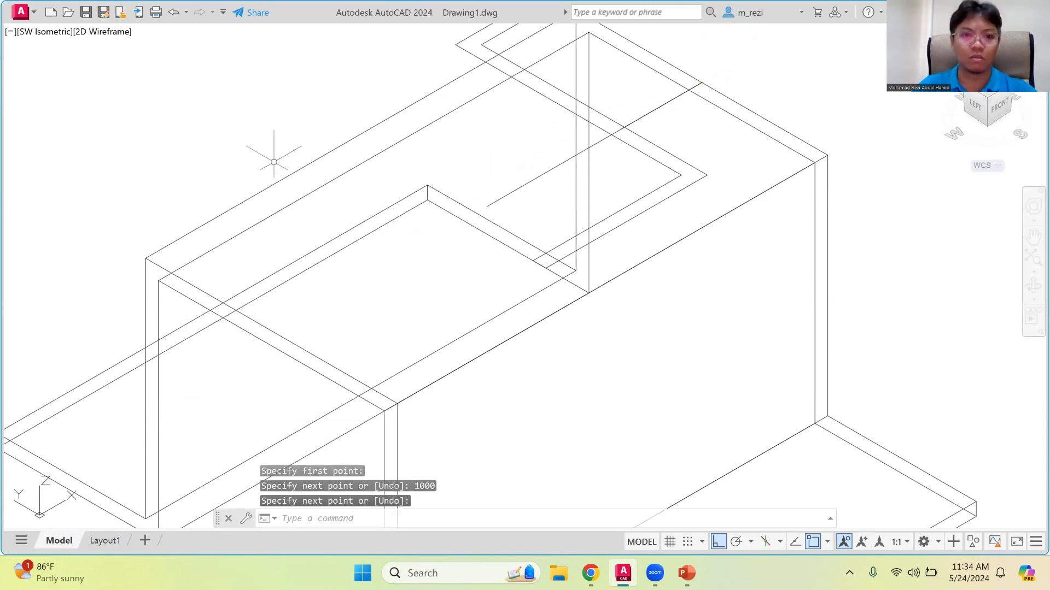
Draw a 1625-unit line from the same rear-edge midpoint along the top face's length
key("Return")
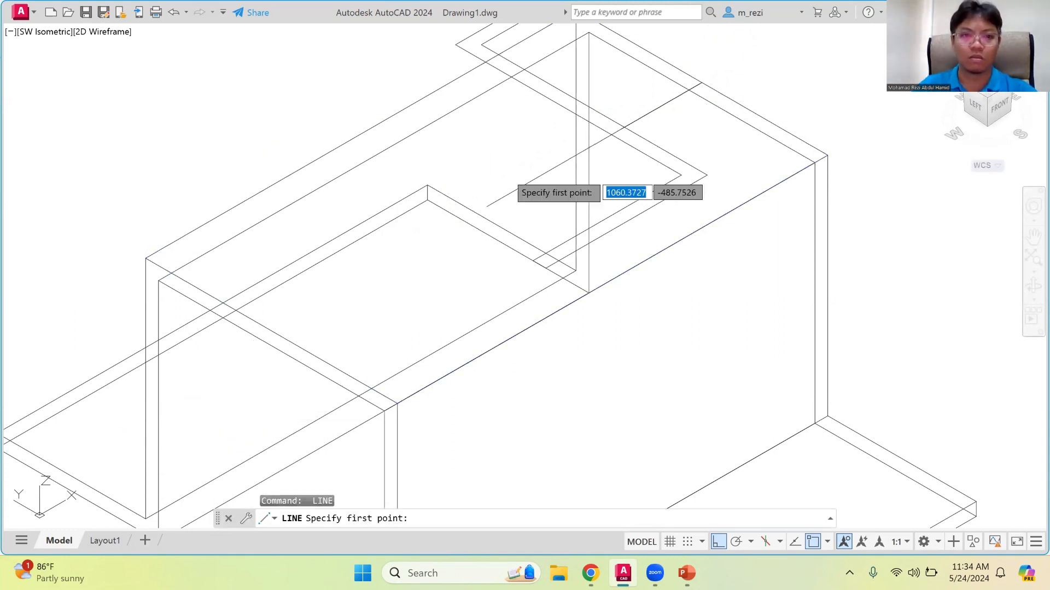
left_click(701, 82)
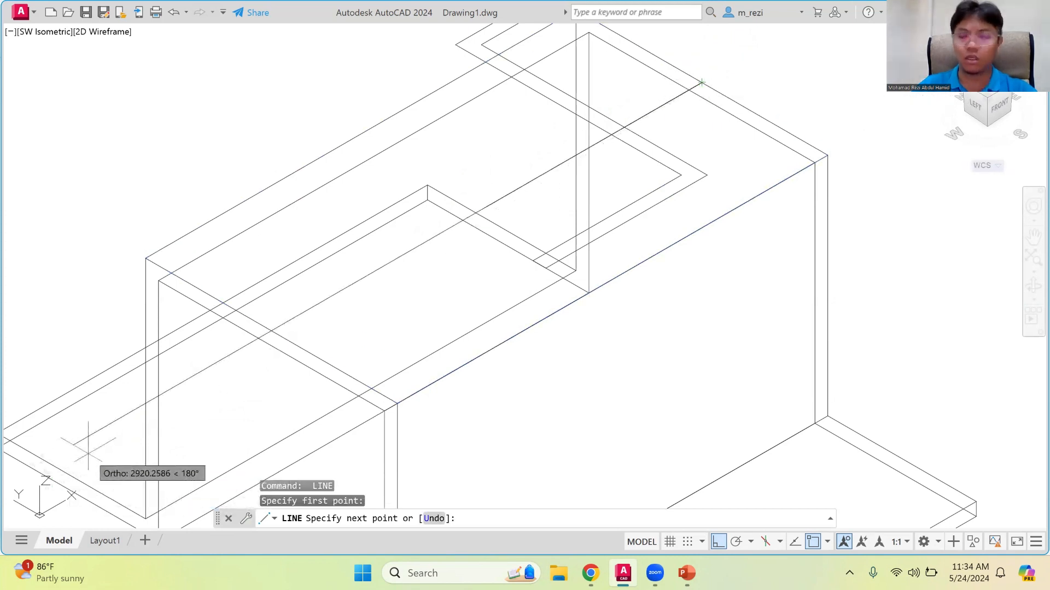
type("162")
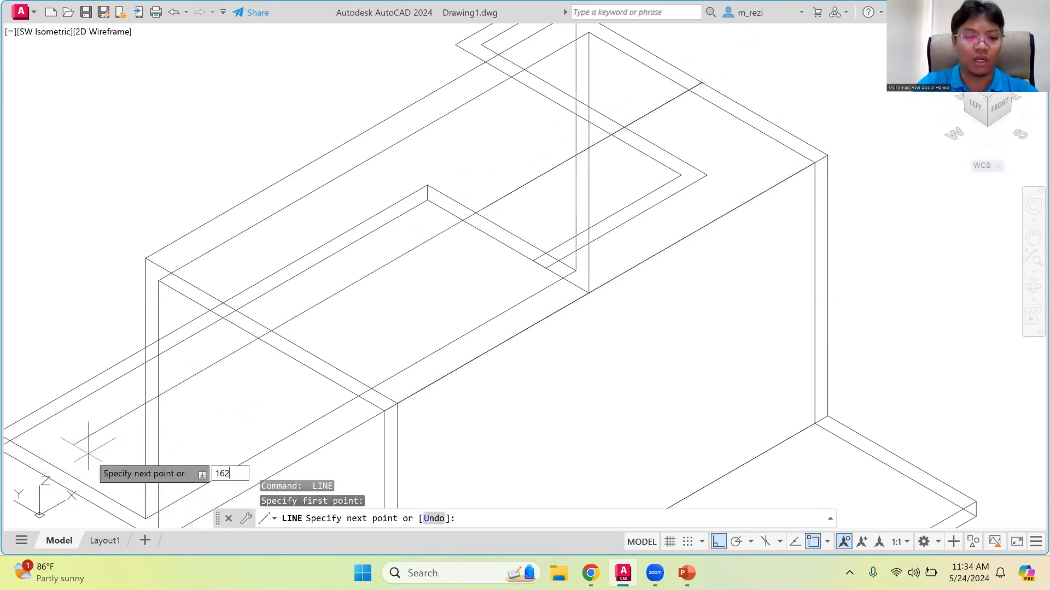
type("5")
key("Return")
key("Return")
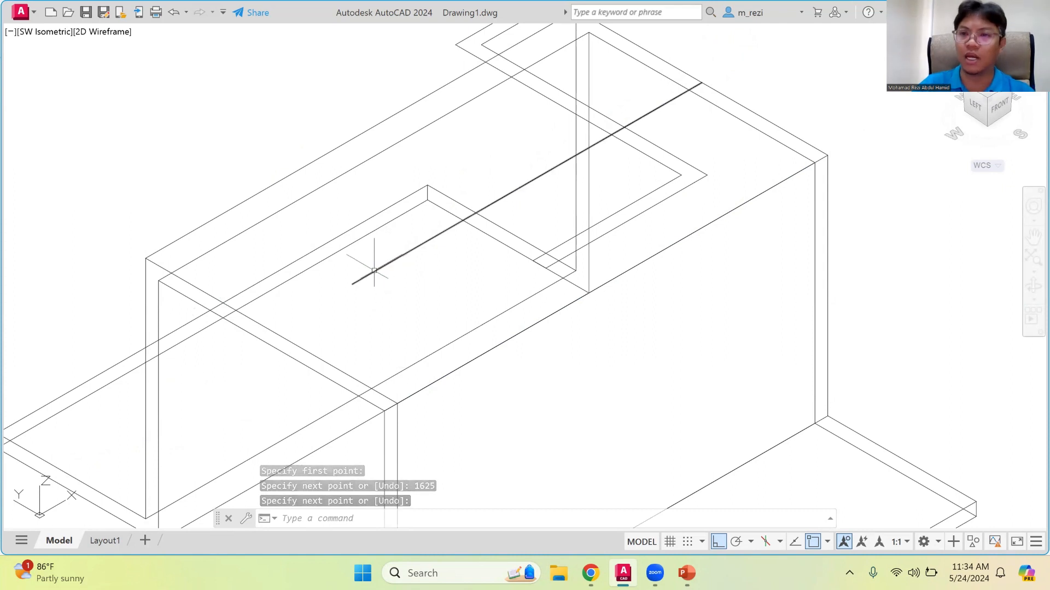
right_click(362, 279)
left_click(401, 300)
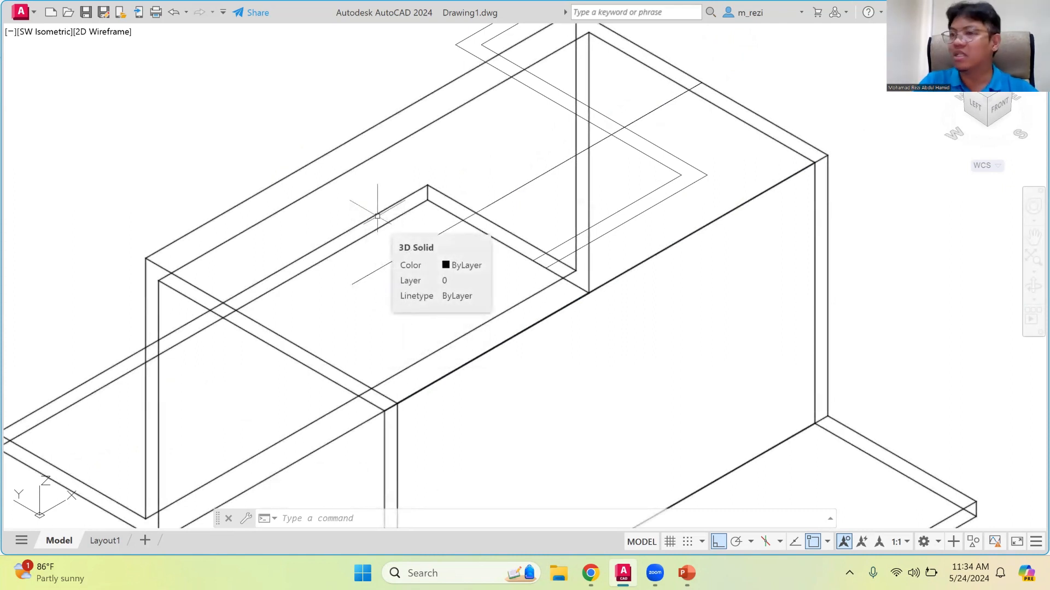
Draw a circle of radius 170 centred on the free end of the 1625-unit line
type("circ")
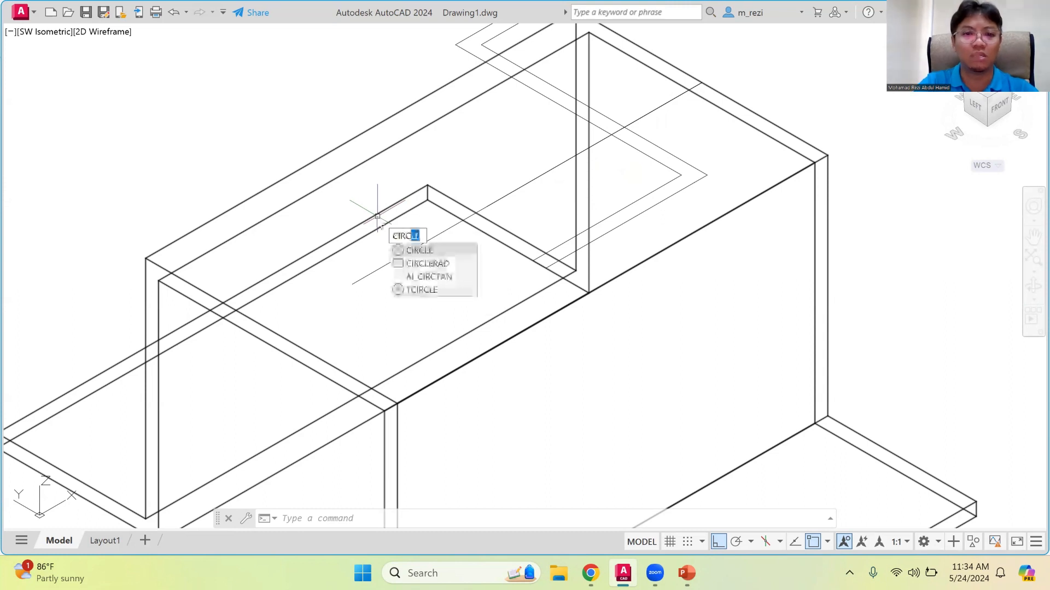
key("Return")
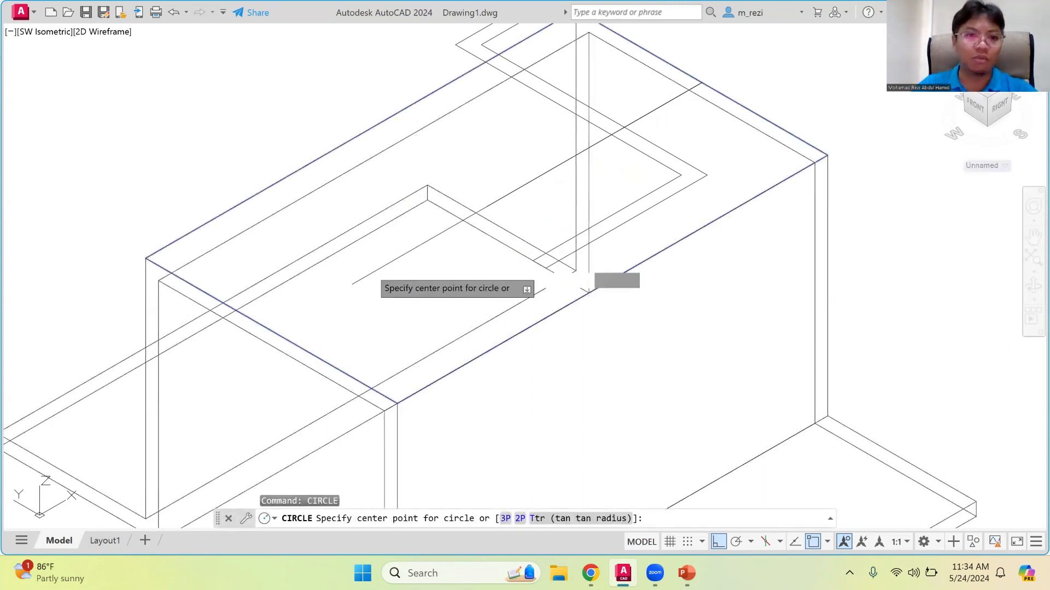
left_click(352, 285)
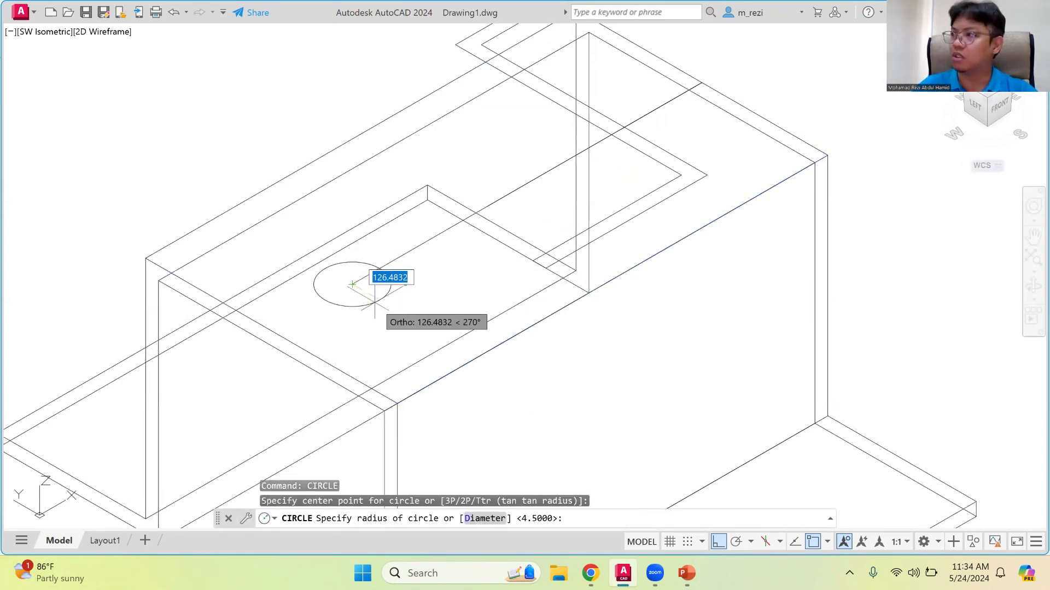
type("4")
type("70")
key("Return")
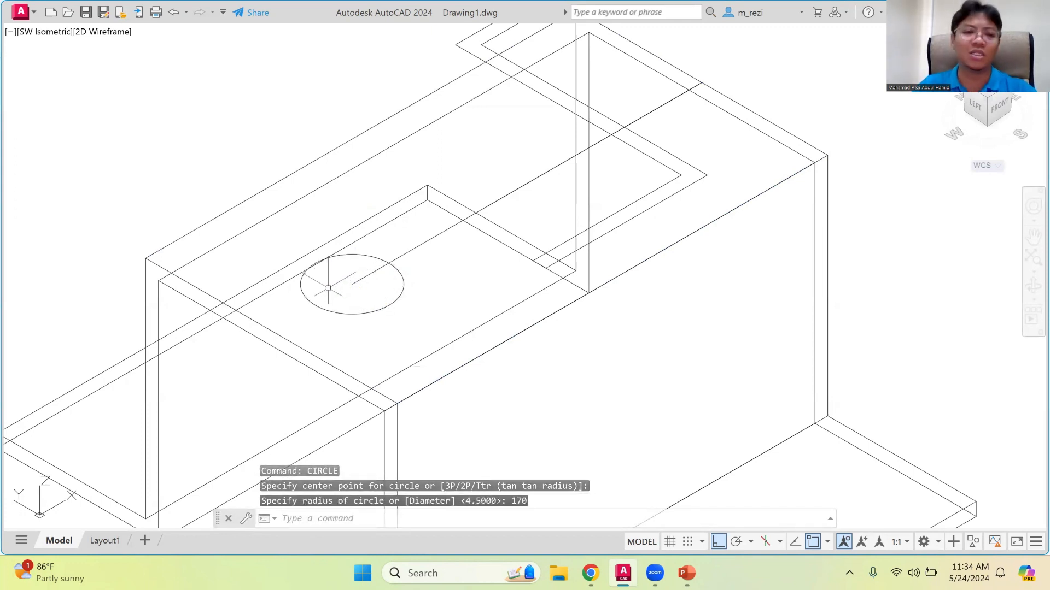
left_click(317, 266)
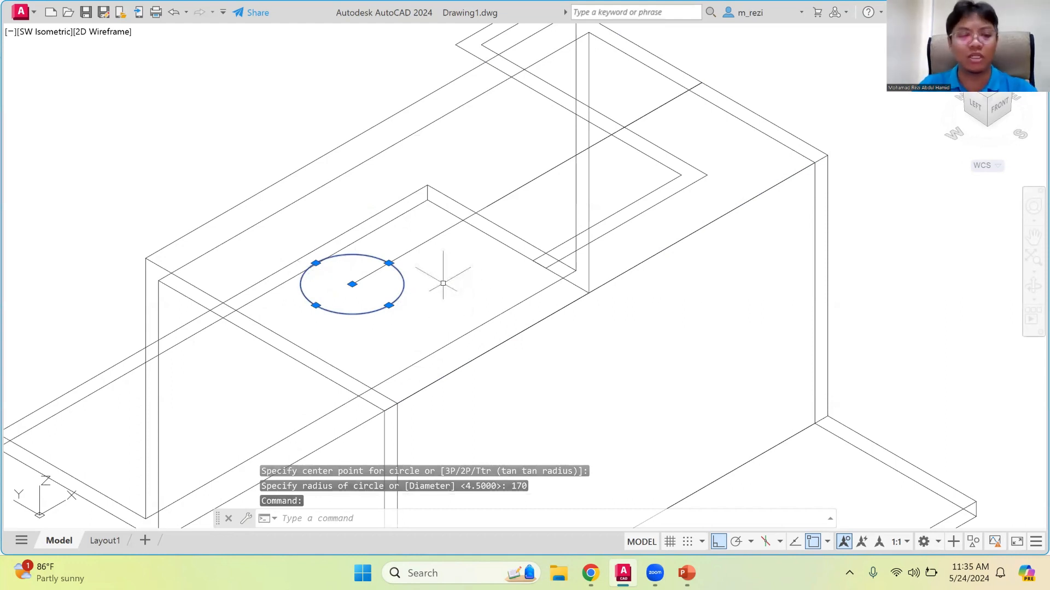
key("Escape")
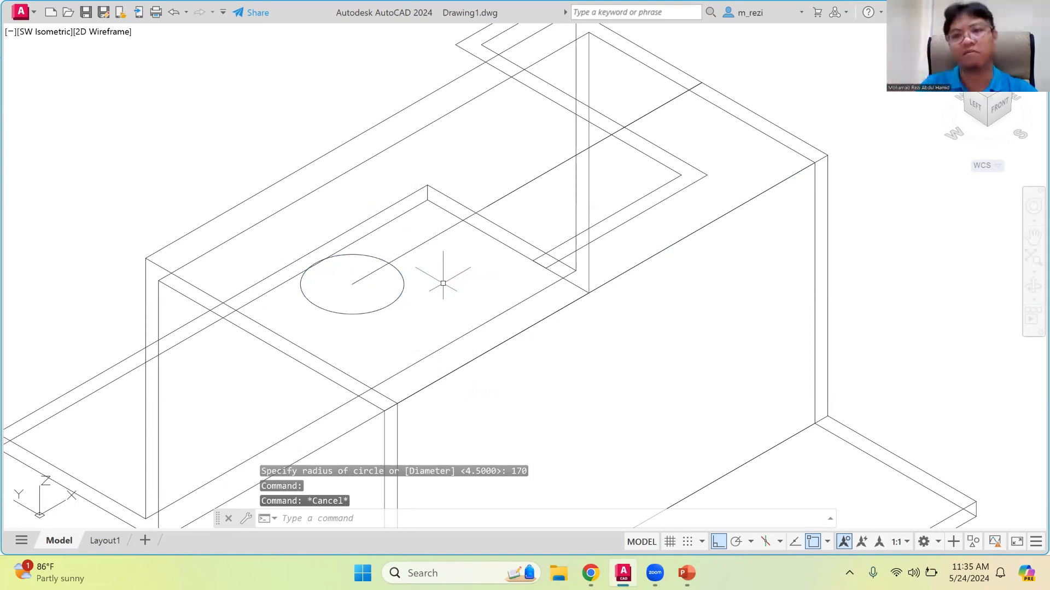
Scale the circle by a factor of 0.5 about its centre
type("scale")
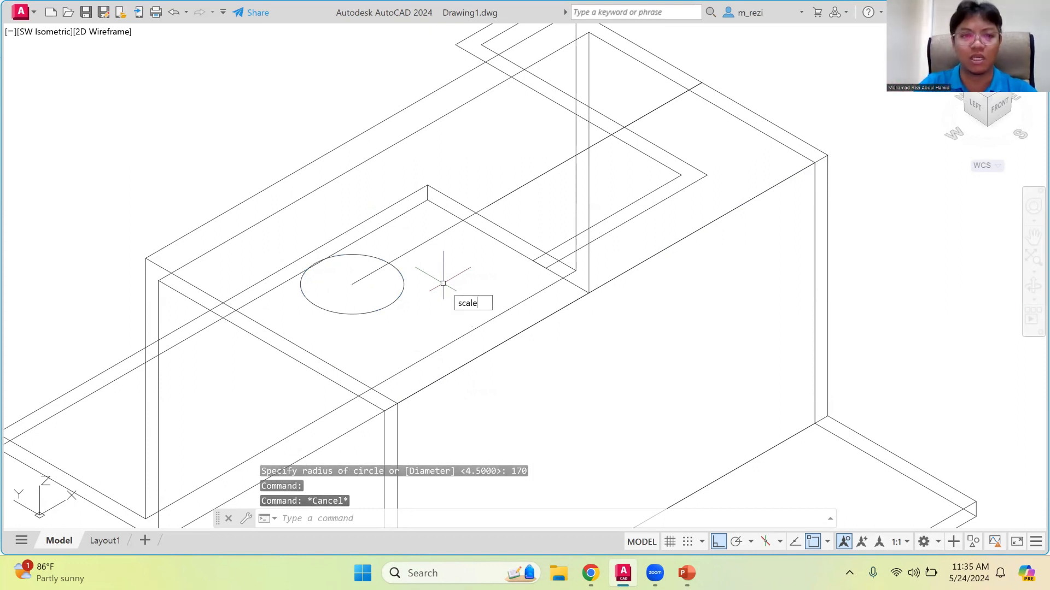
key("Return")
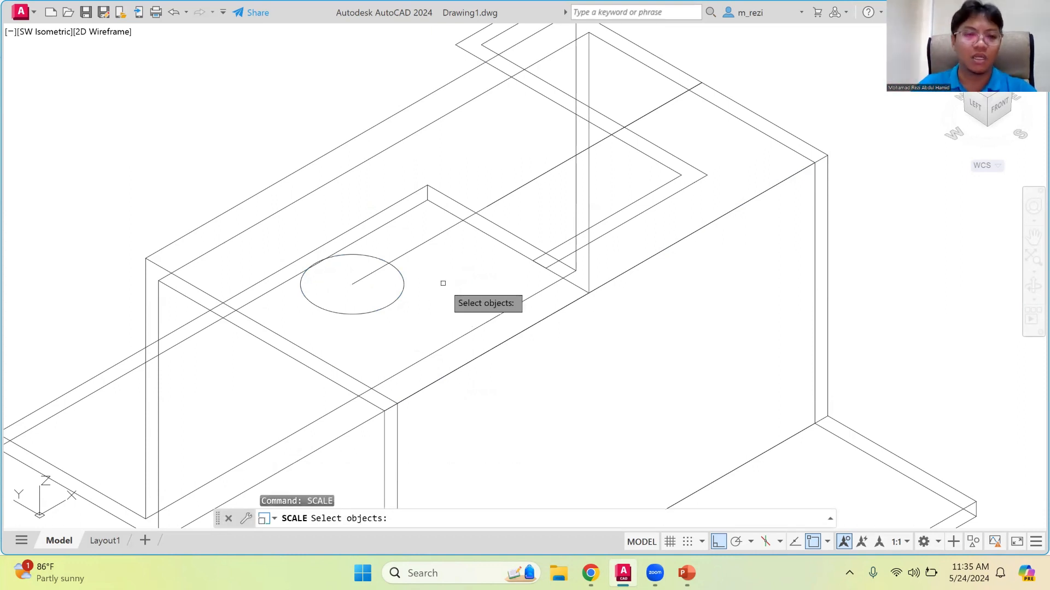
left_click(369, 313)
key("Return")
left_click(352, 284)
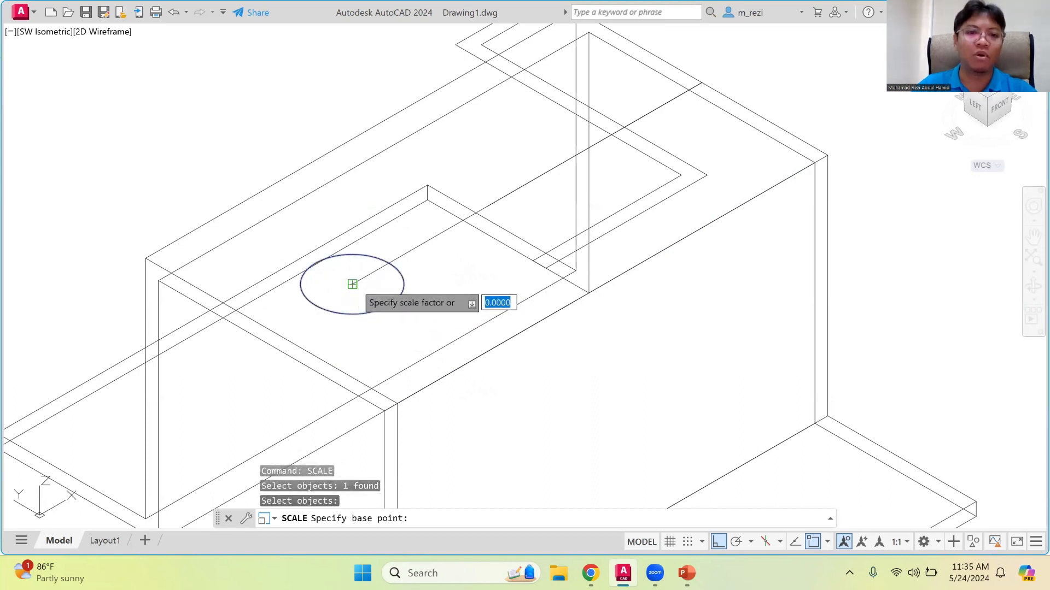
type("0.5")
key("Return")
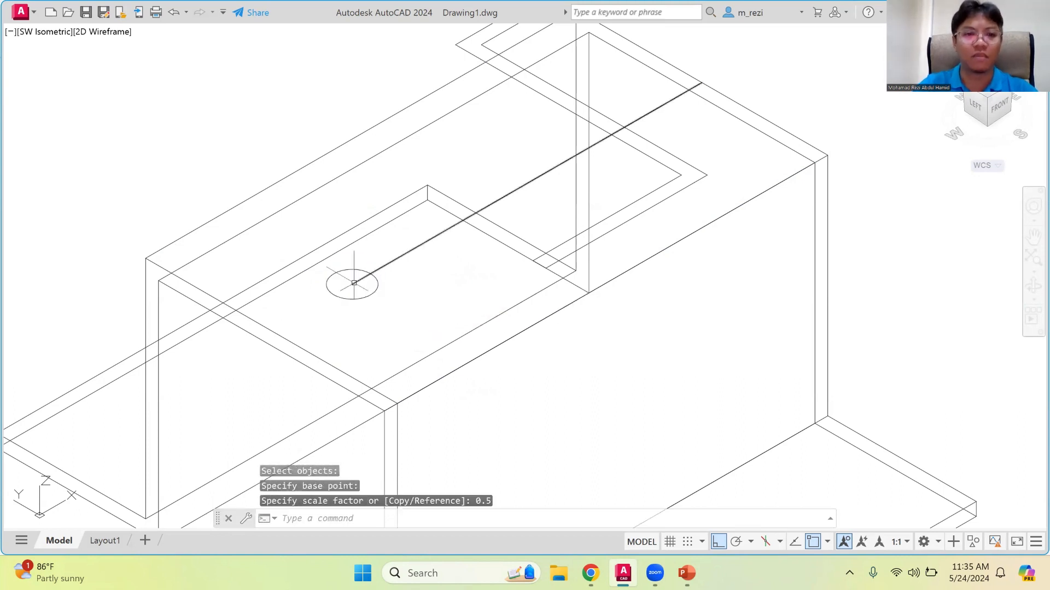
Copy the circle from its centre to the free ends of the 1000-unit and 375-unit lines
left_click(327, 282)
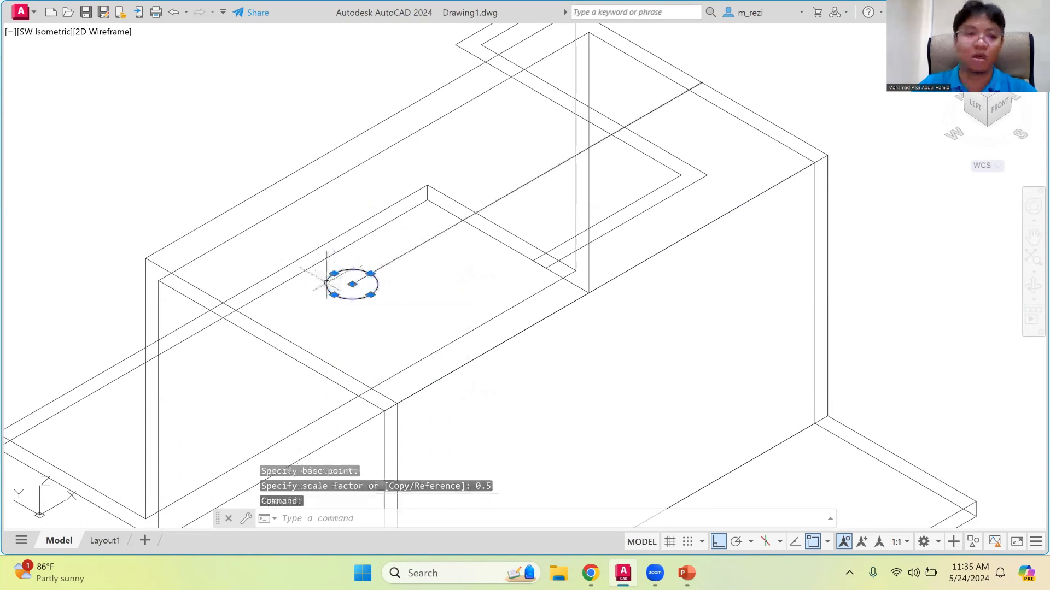
type("copy")
key("Return")
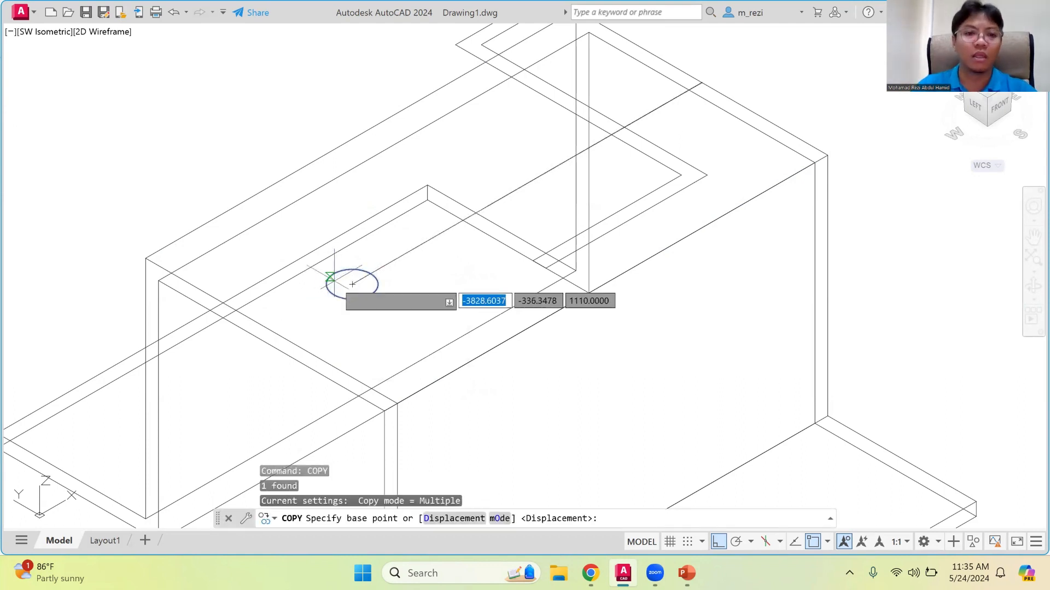
left_click(352, 284)
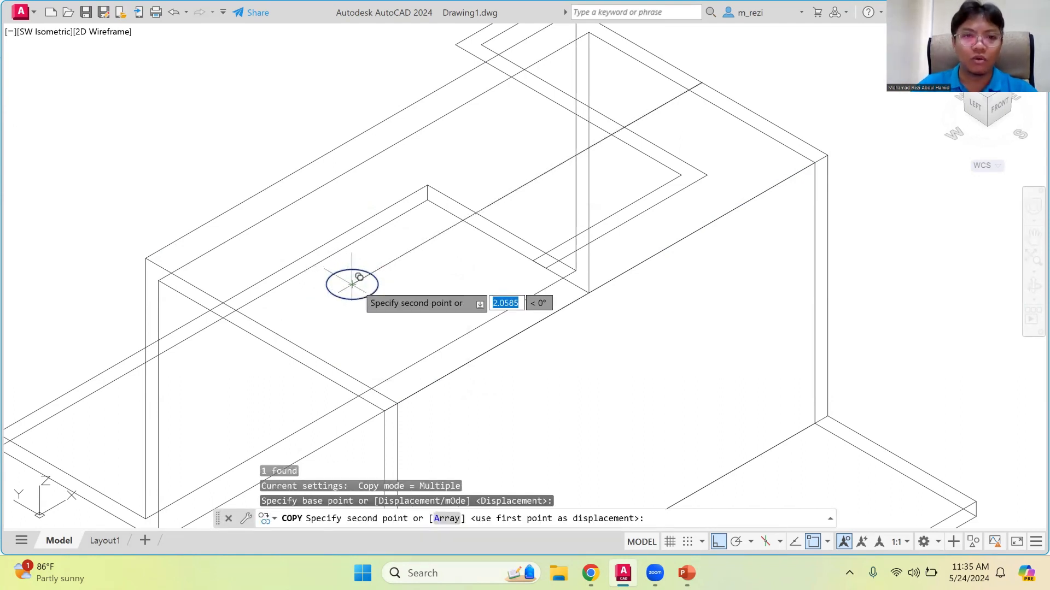
left_click(486, 206)
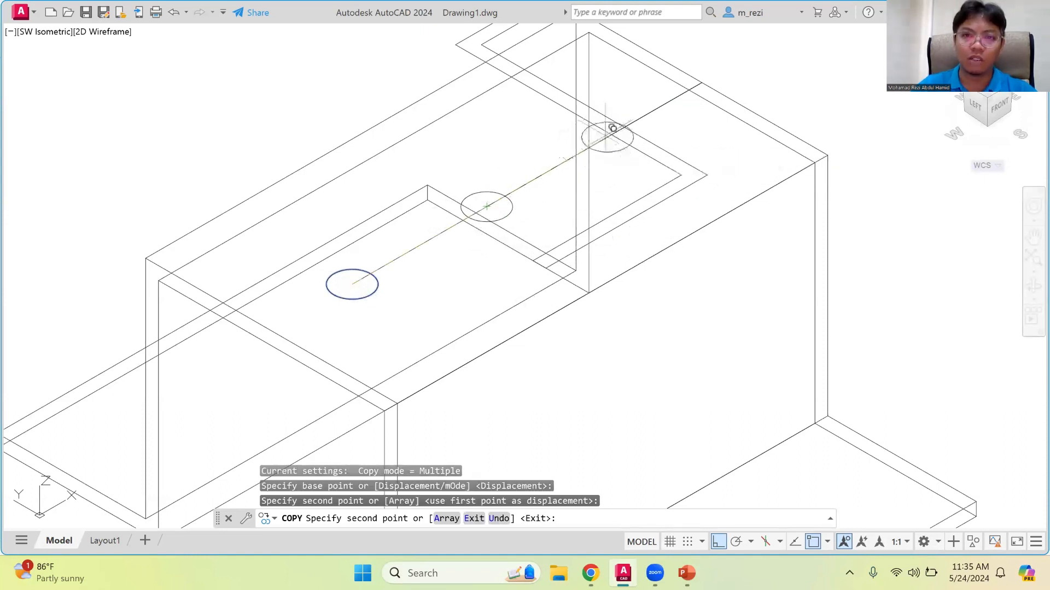
scroll(611, 130, "up", 5)
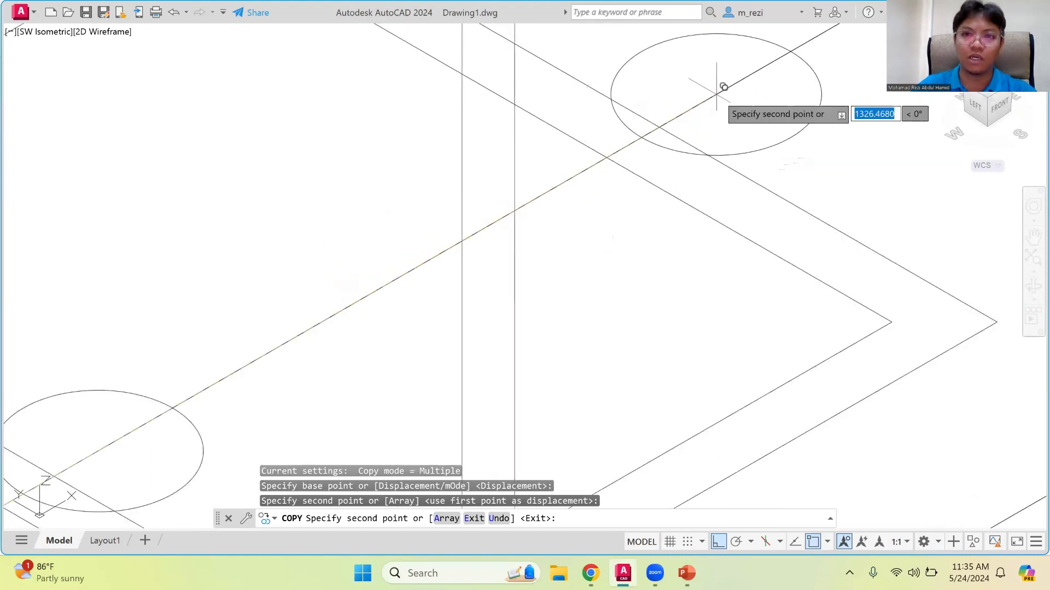
scroll(765, 61, "down", 4)
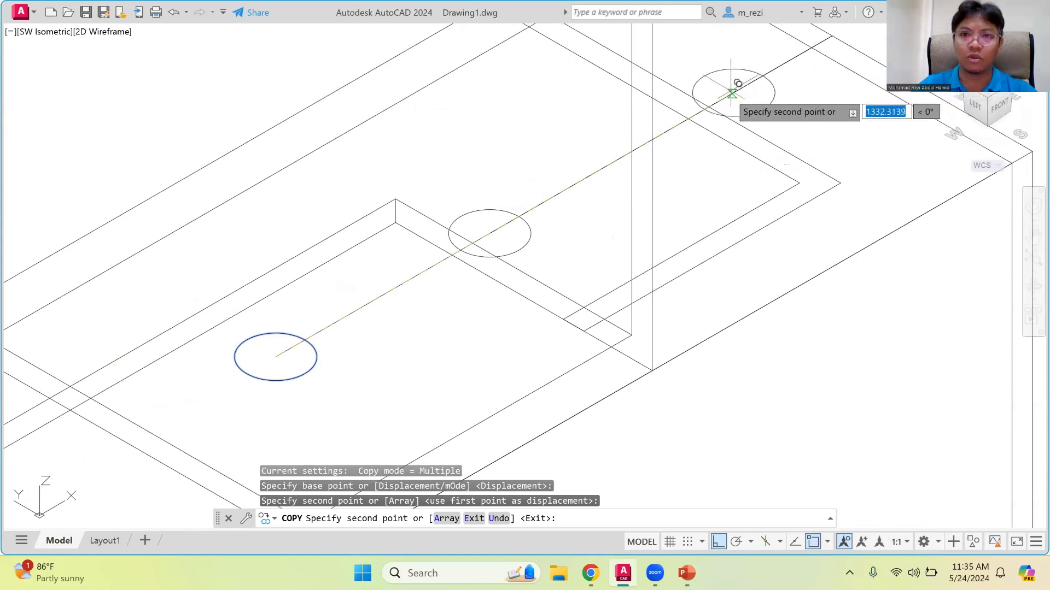
left_click(708, 105)
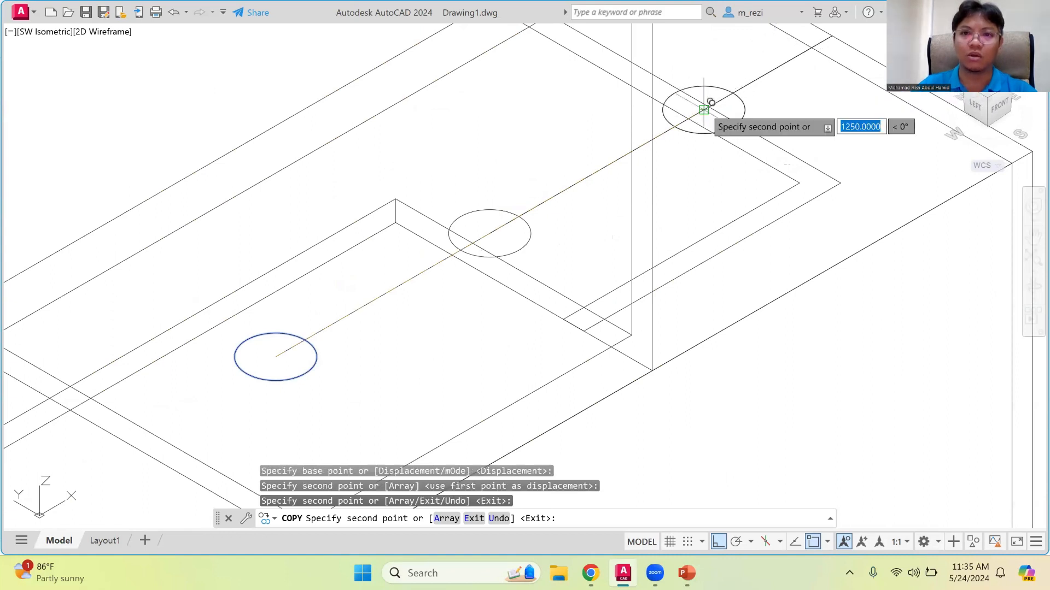
scroll(645, 176, "down", 2)
key("Escape")
Erase the three layout lines running through the circles on the top face
left_click(481, 244)
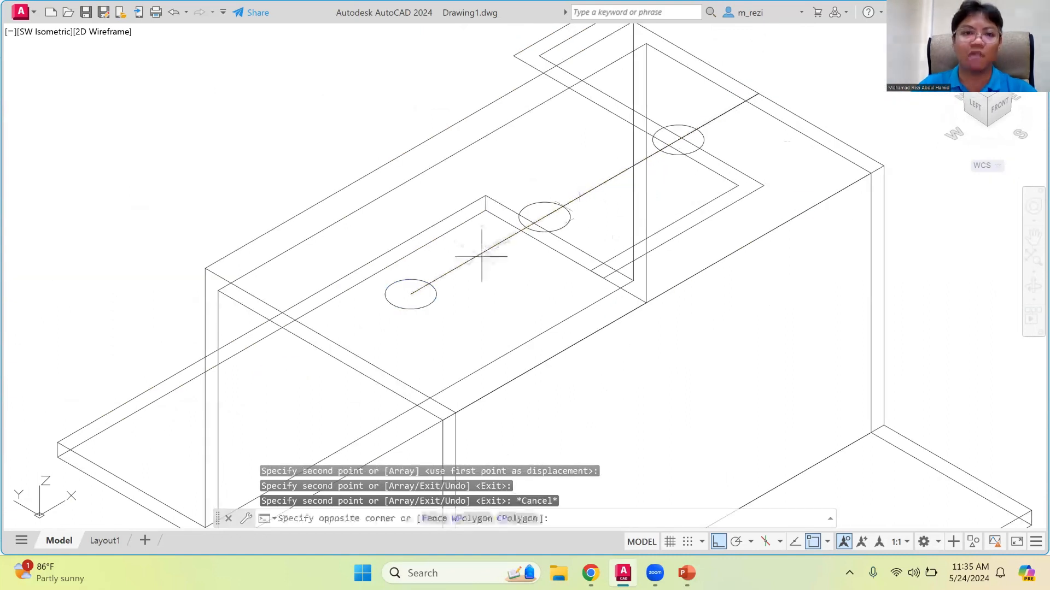
left_click(474, 258)
key("Delete")
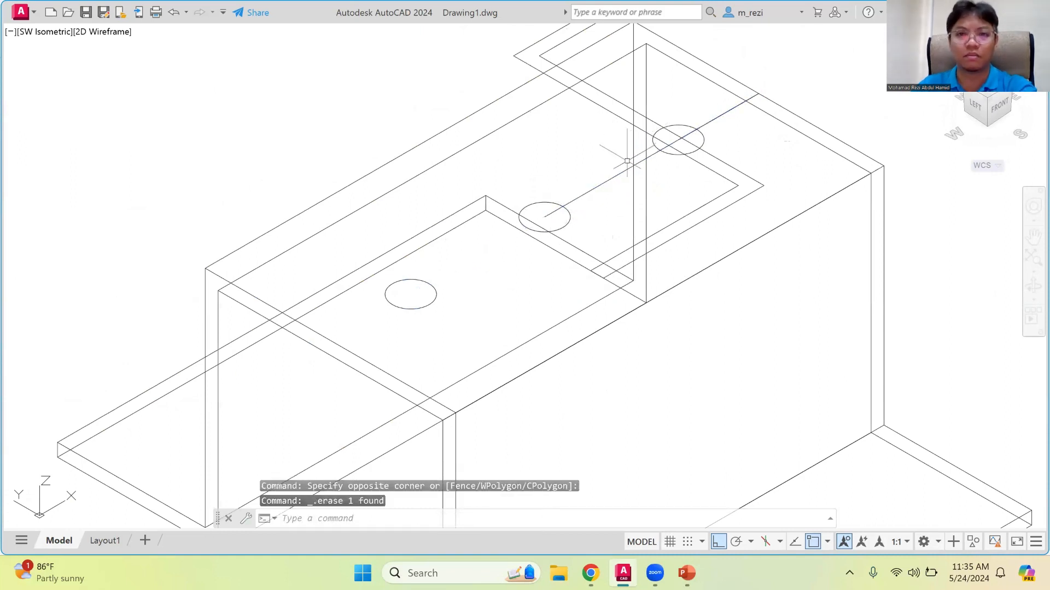
left_click(628, 167)
key("Delete")
left_click(720, 113)
key("Delete")
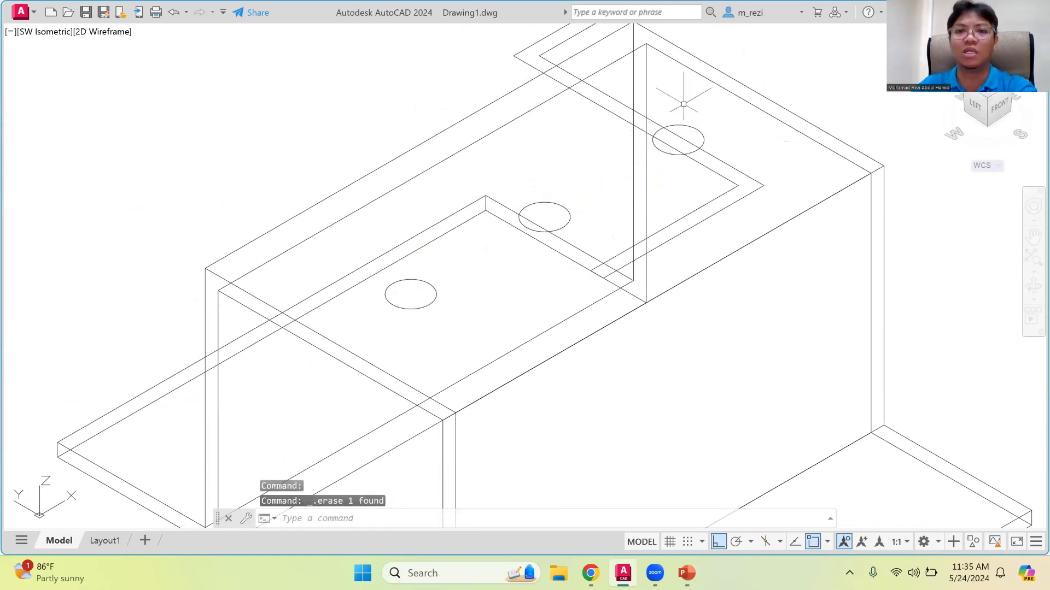
Extrude the three circles on the top face downward through the plate to a depth of about 1202 units
scroll(705, 93, "down", 3)
scroll(708, 89, "up", 2)
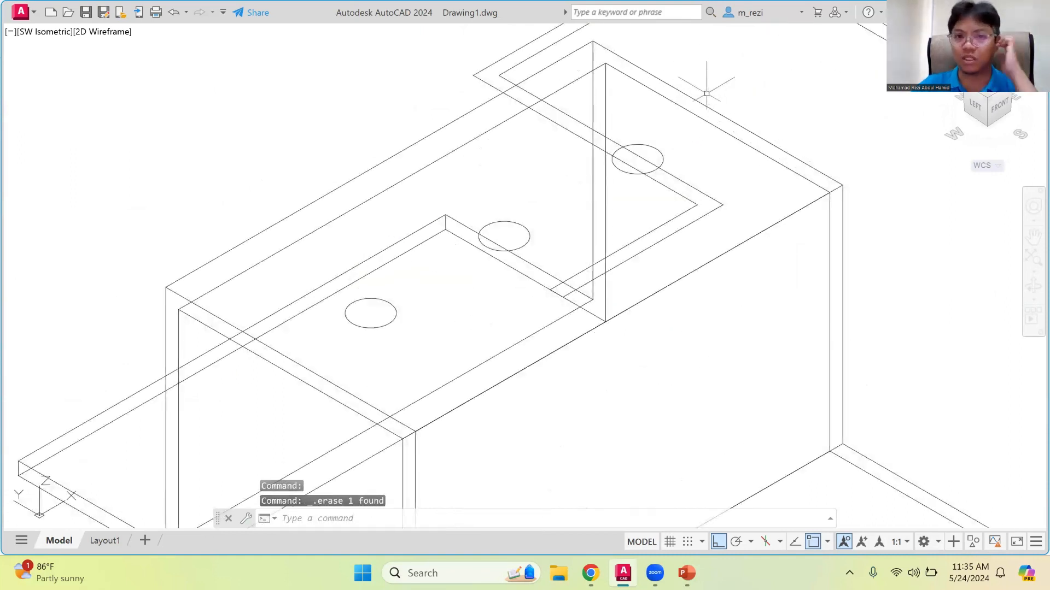
scroll(703, 91, "down", 2)
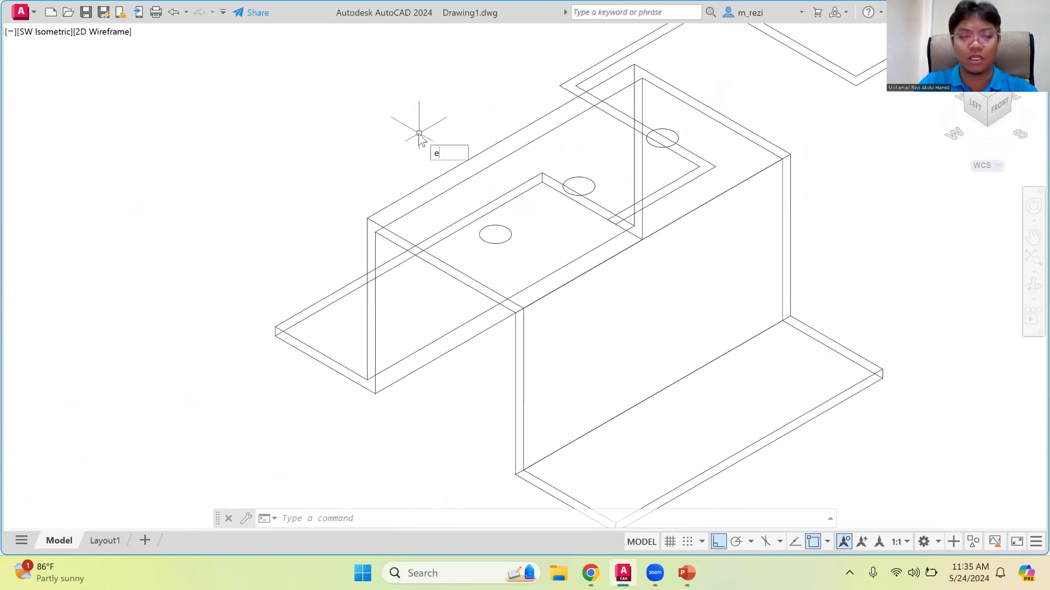
type("trude")
key("Return")
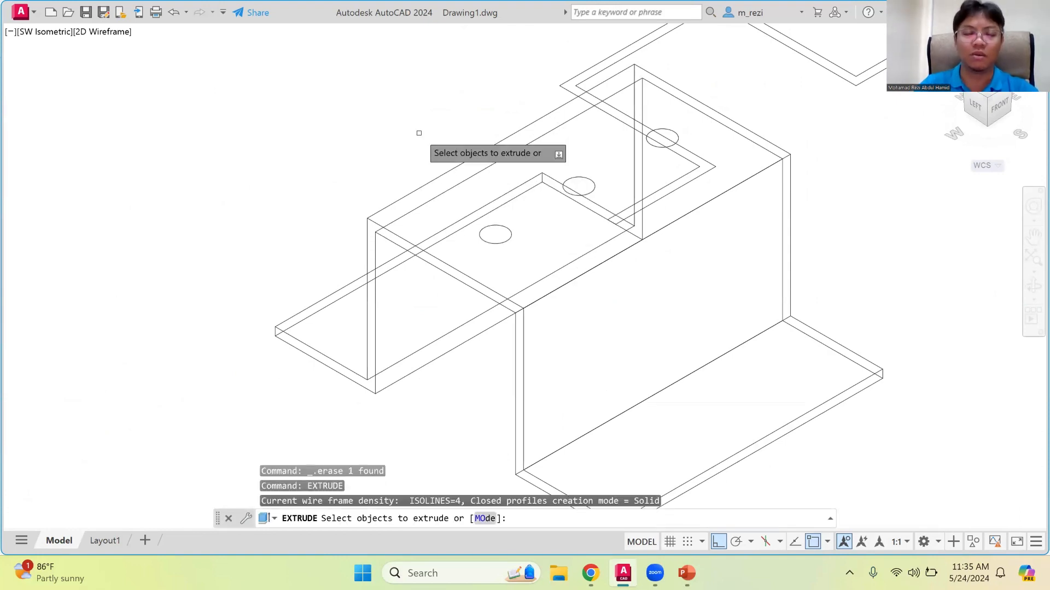
left_click(489, 226)
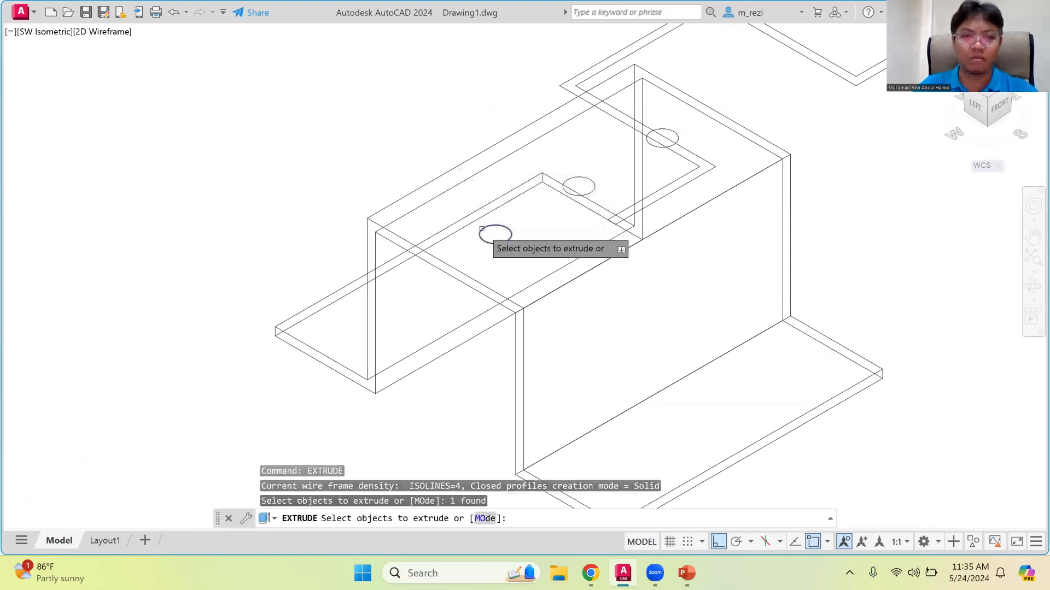
left_click(580, 176)
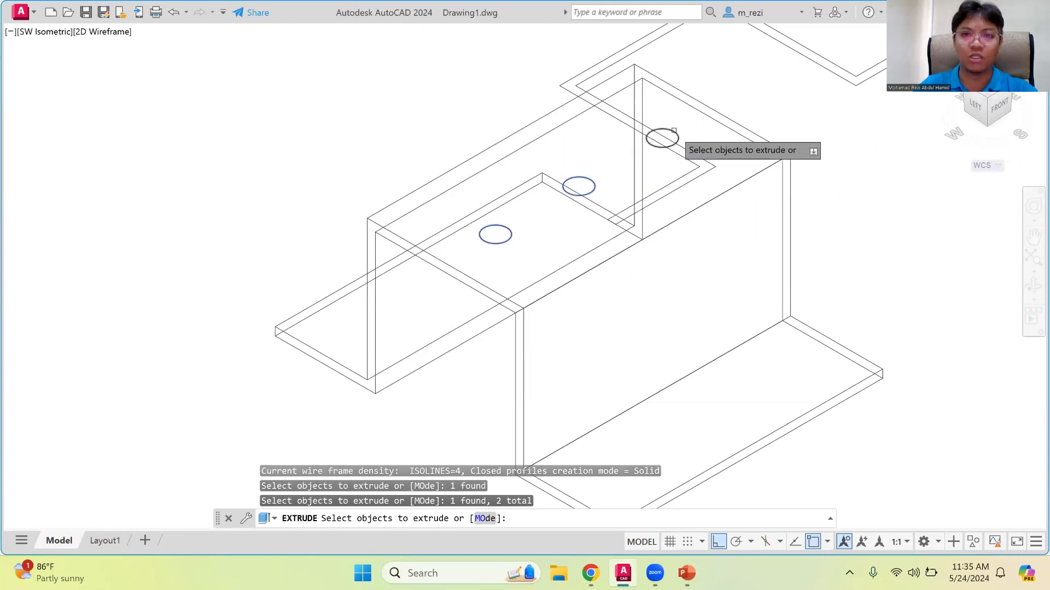
left_click(673, 132)
key("Return")
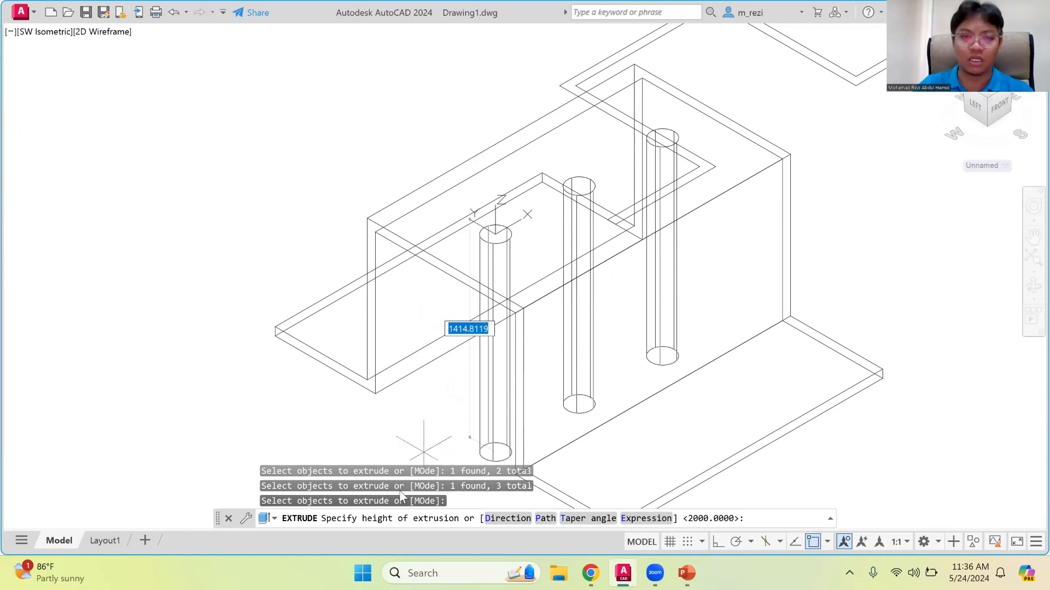
left_click(403, 422)
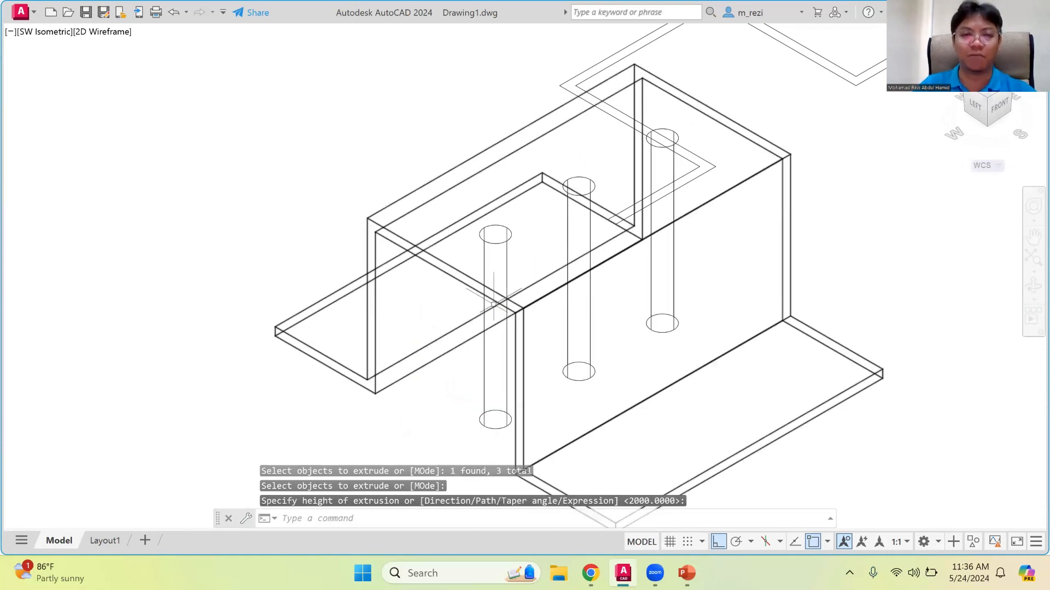
Set the colour of the three extruded cylinders to Red
left_click(485, 328)
left_click(590, 309)
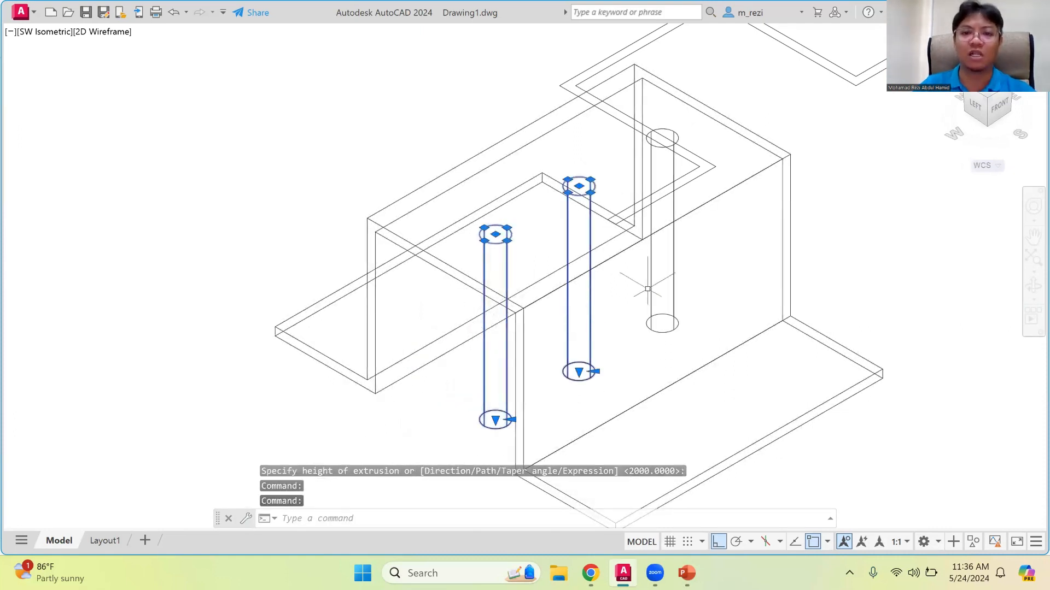
left_click(651, 271)
right_click(651, 272)
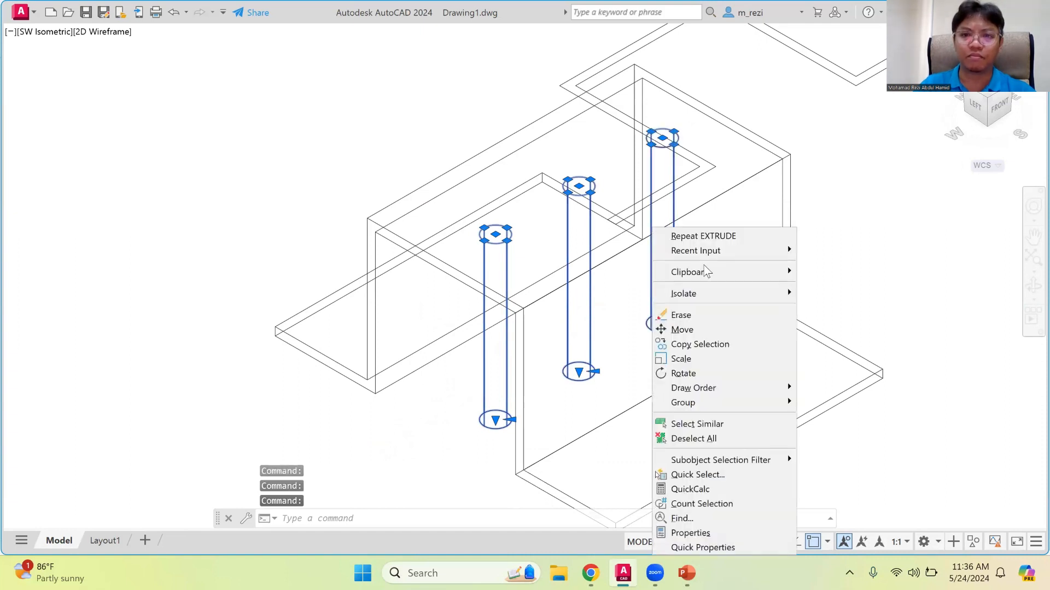
left_click(690, 533)
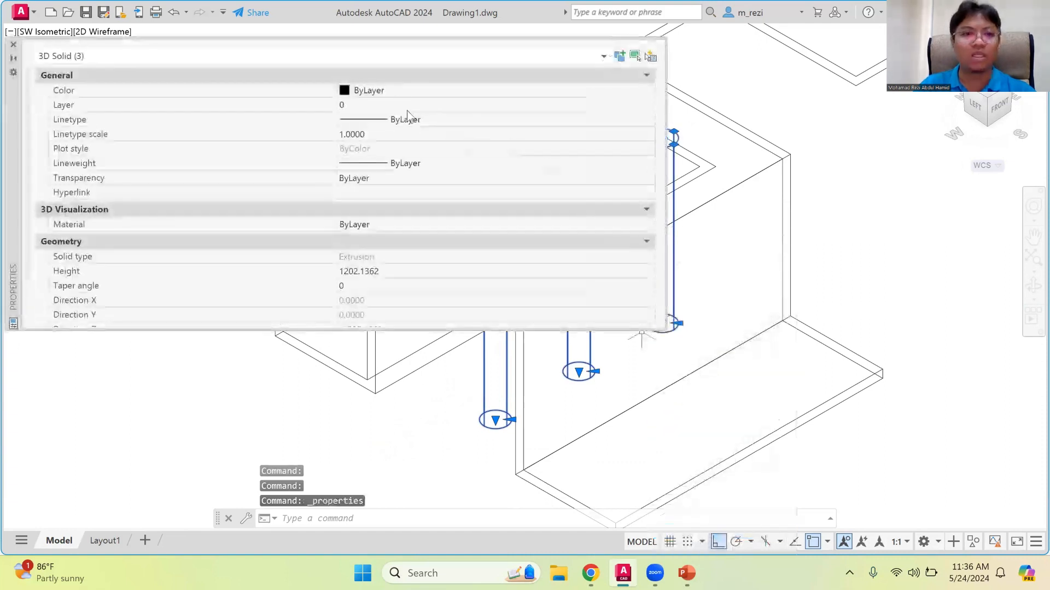
left_click(395, 91)
left_click(395, 91)
left_click(377, 125)
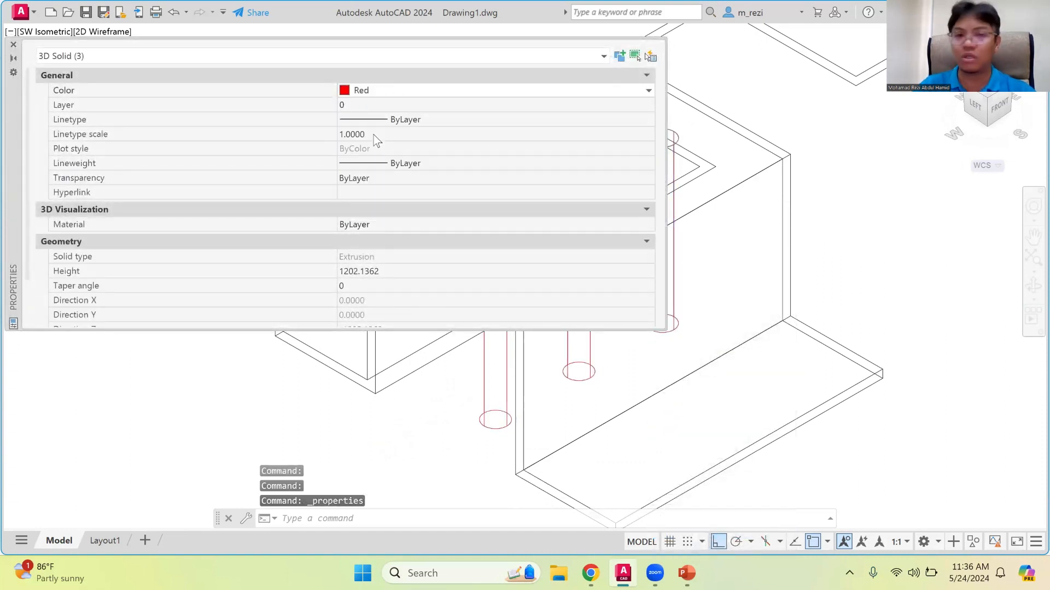
left_click(14, 45)
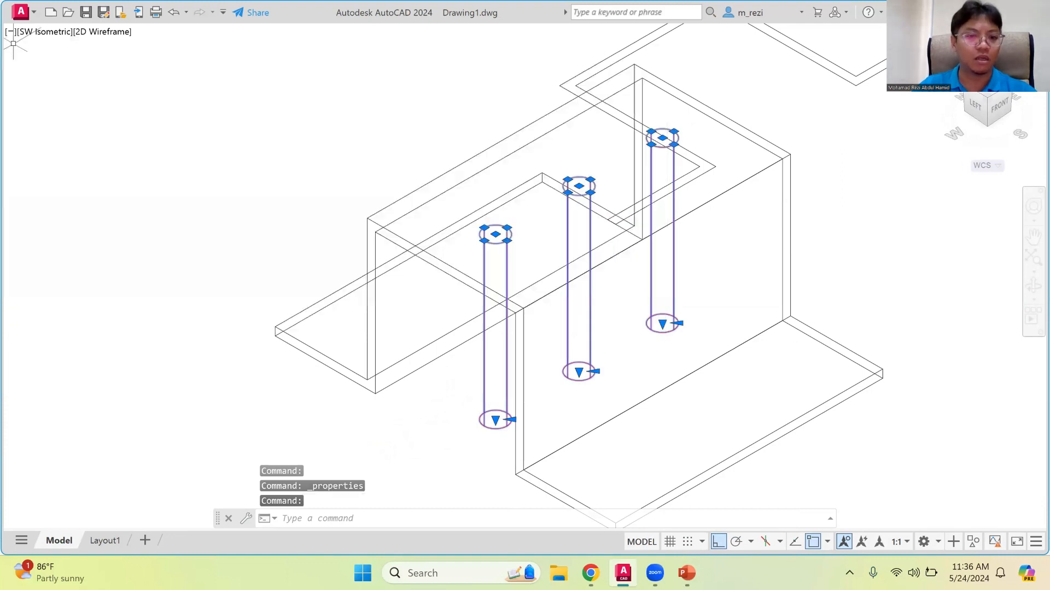
key("Escape")
Display the model in the Realistic visual style and orbit it to view the cylinders beneath the top plate
left_click(104, 32)
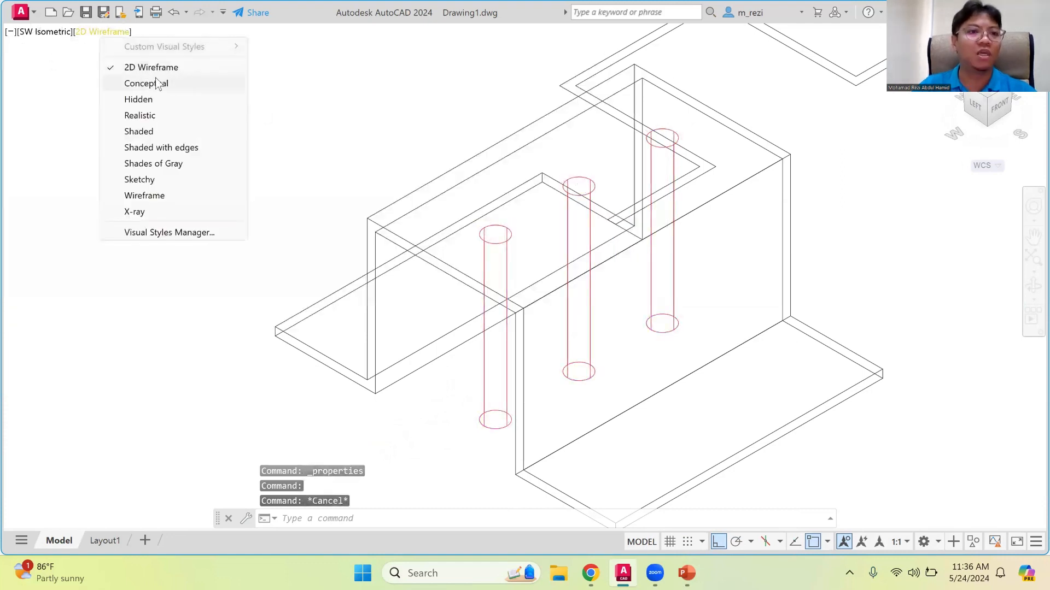
left_click(145, 115)
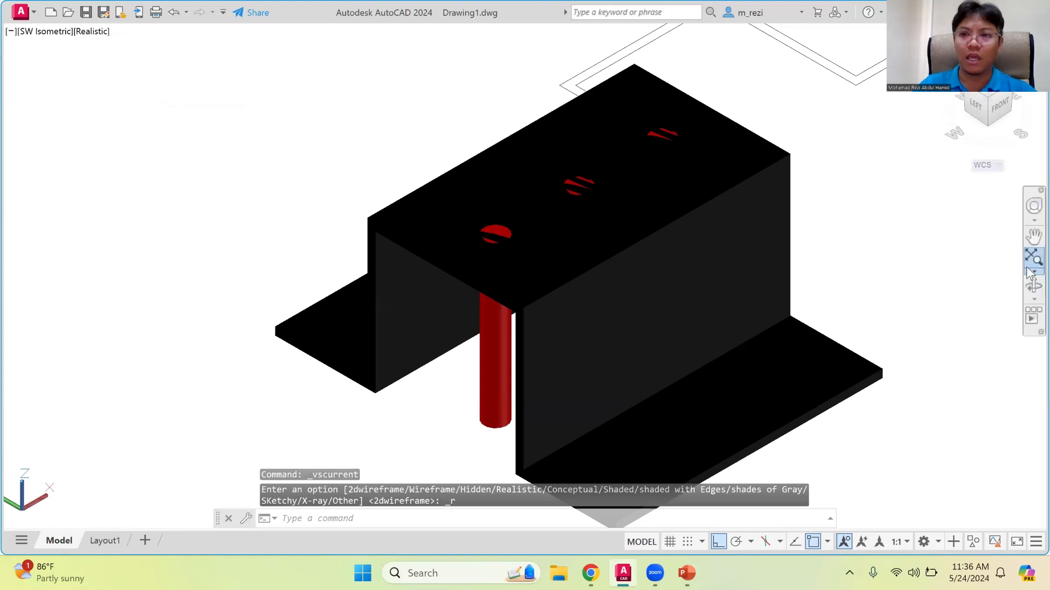
left_click(1031, 285)
left_click_drag(616, 291, 574, 191)
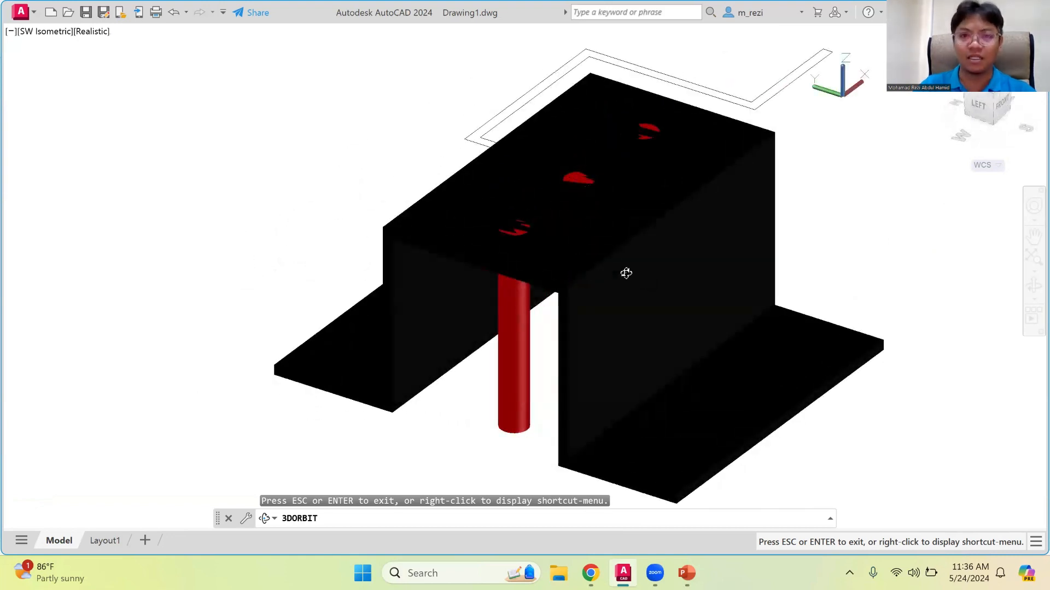
left_click_drag(626, 274, 600, 265)
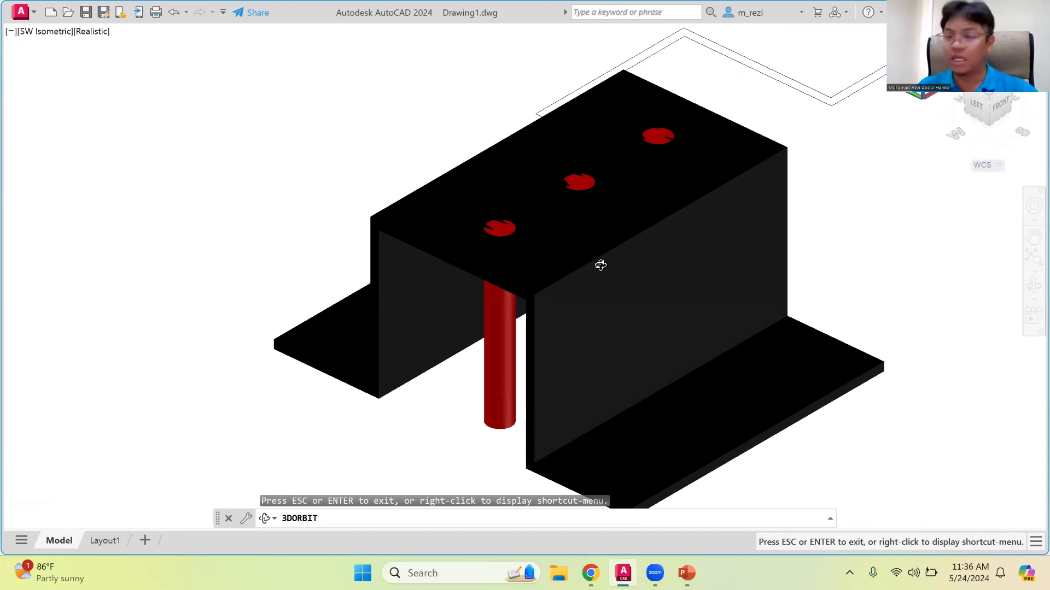
mouse_move(600, 265)
left_mouse_down()
mouse_move(579, 267)
mouse_move(586, 310)
mouse_move(668, 248)
mouse_move(574, 276)
mouse_move(416, 298)
mouse_move(321, 272)
mouse_move(508, 335)
mouse_move(640, 274)
left_mouse_up()
key("Escape")
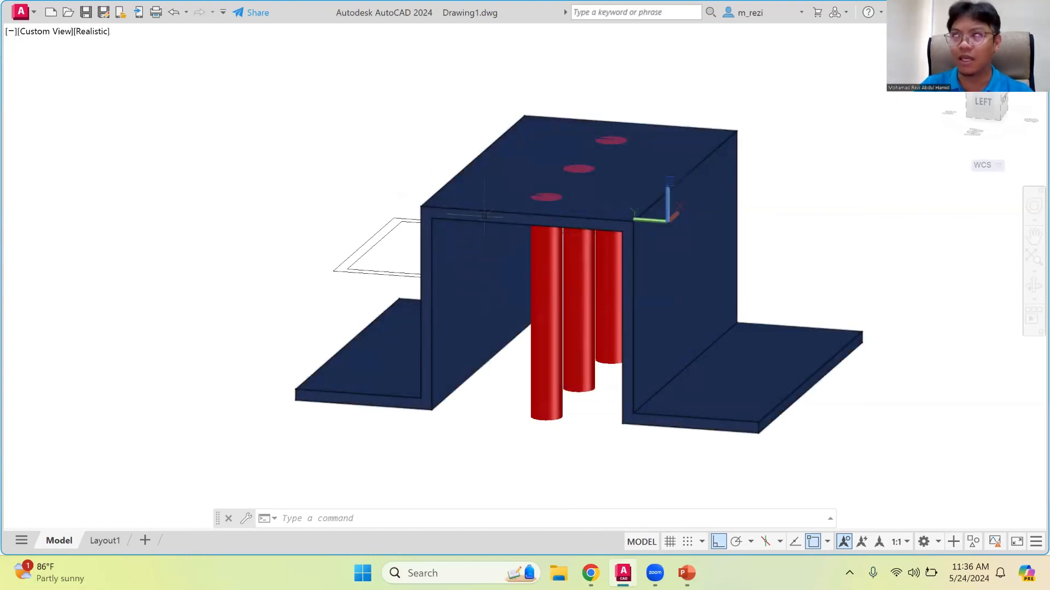
Change the visual style to Conceptual so the faces and edges of the solids are distinguishable
mouse_move(484, 216)
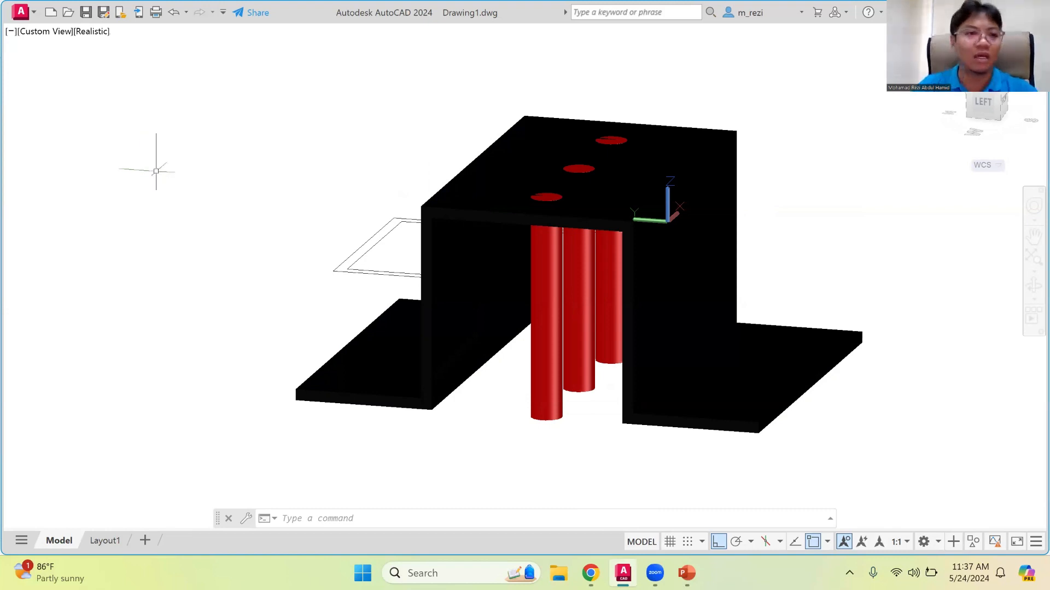
left_click(90, 31)
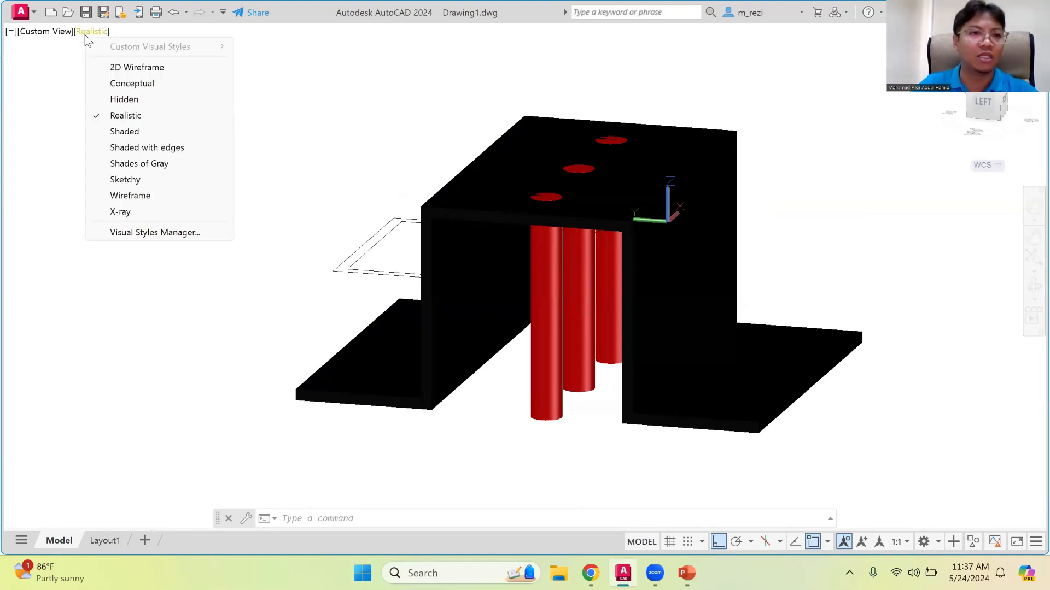
left_click(133, 84)
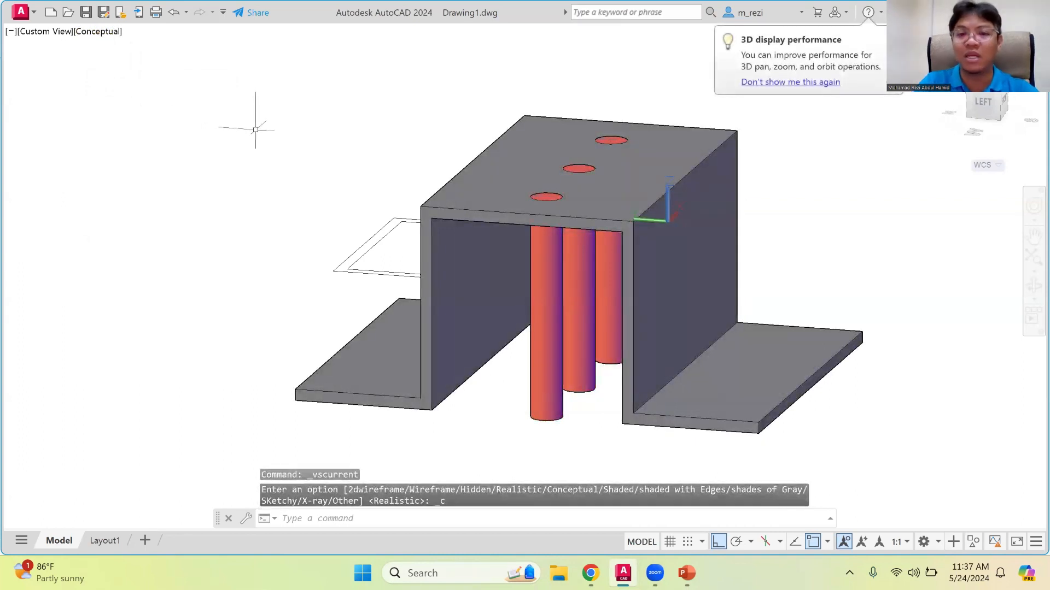
Subtract the three red cylinders from the hat-shaped solid to cut the holes in its top
key("Return")
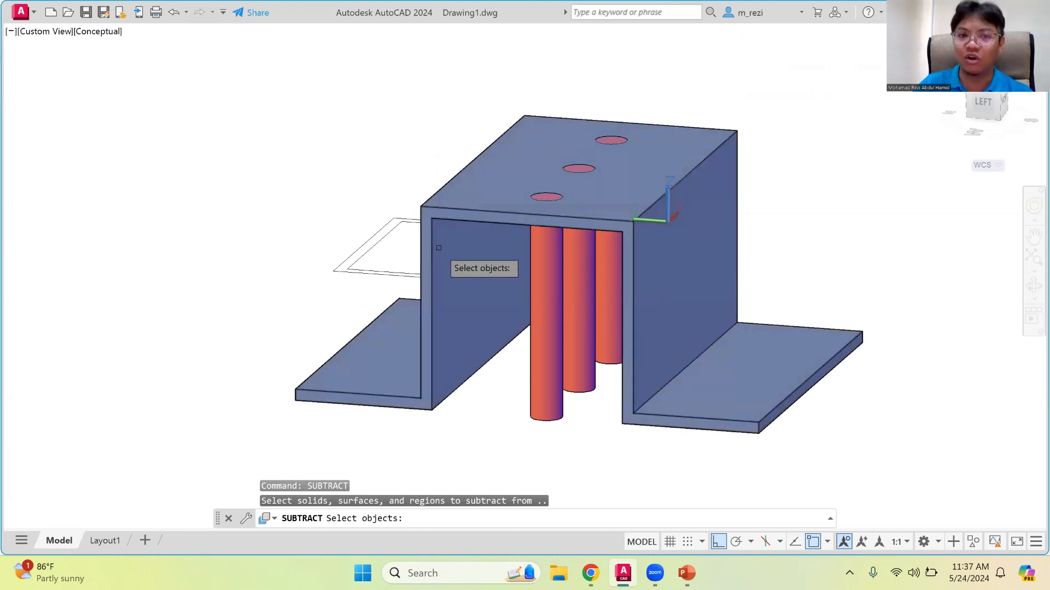
left_click(439, 248)
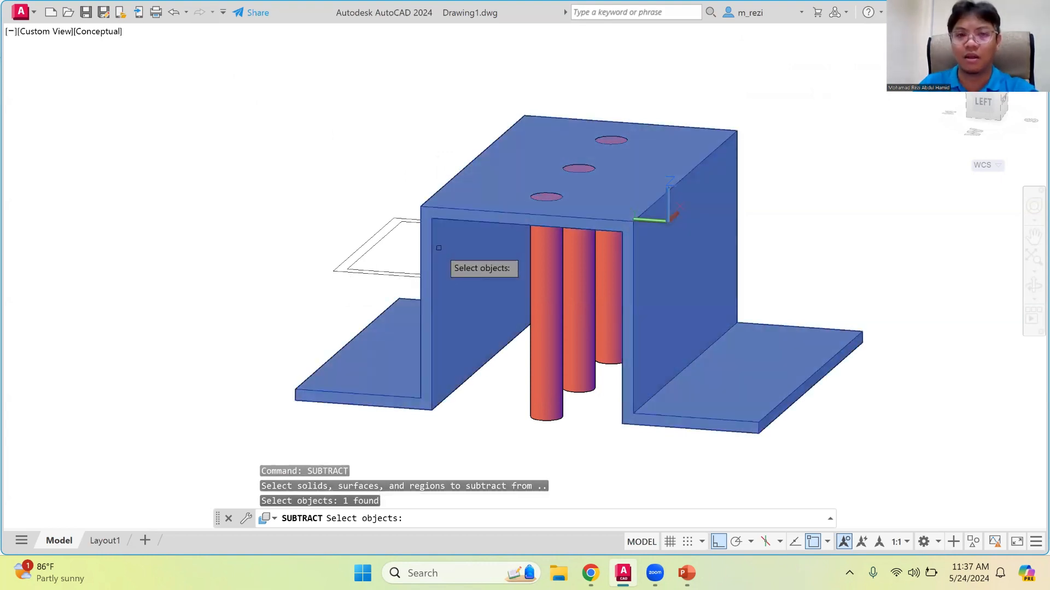
key("Return")
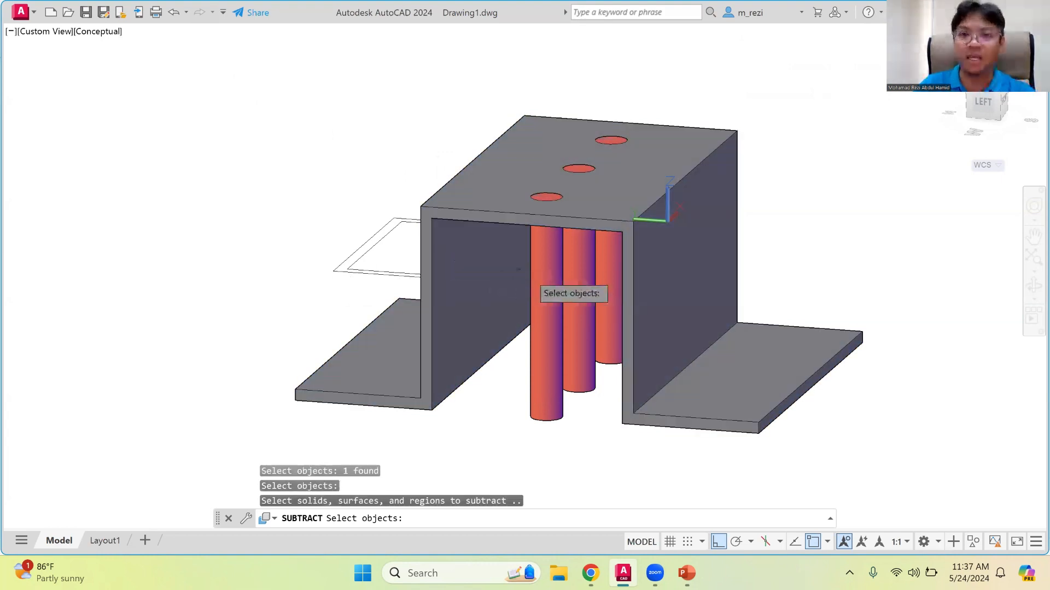
left_click(540, 275)
left_click(577, 270)
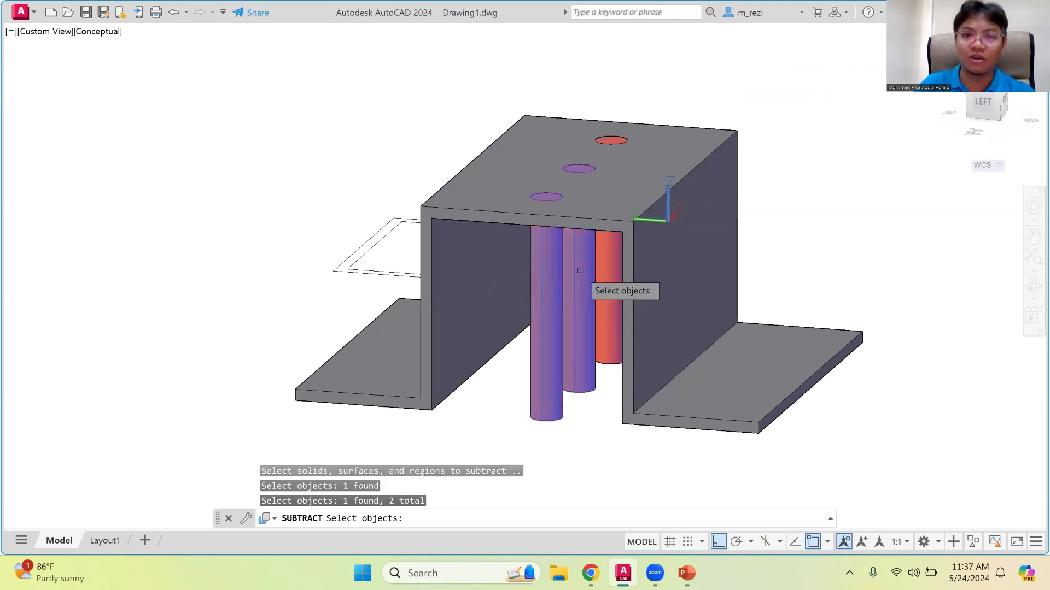
left_click(607, 263)
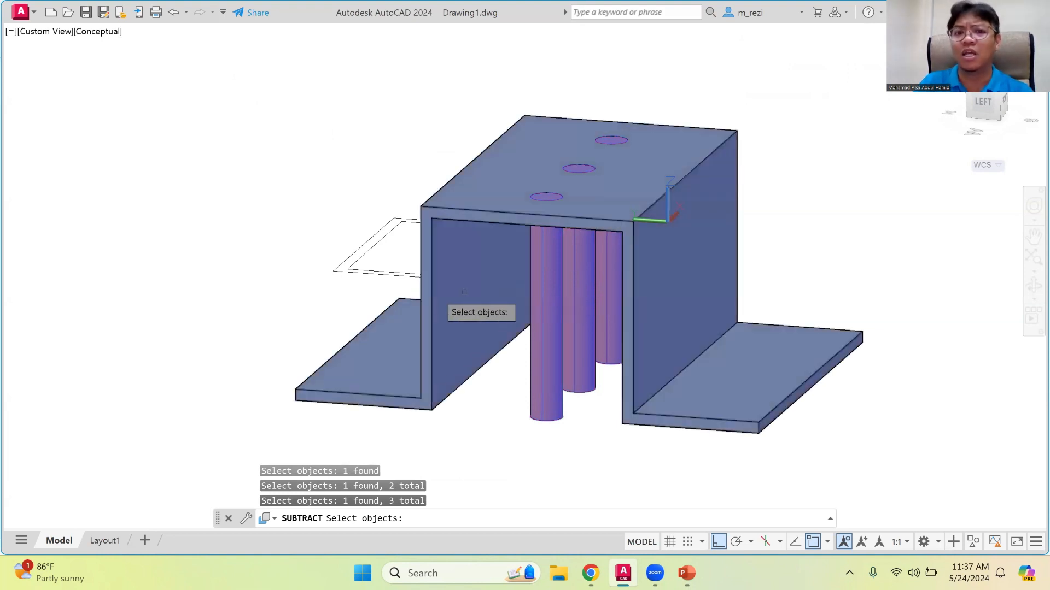
key("Return")
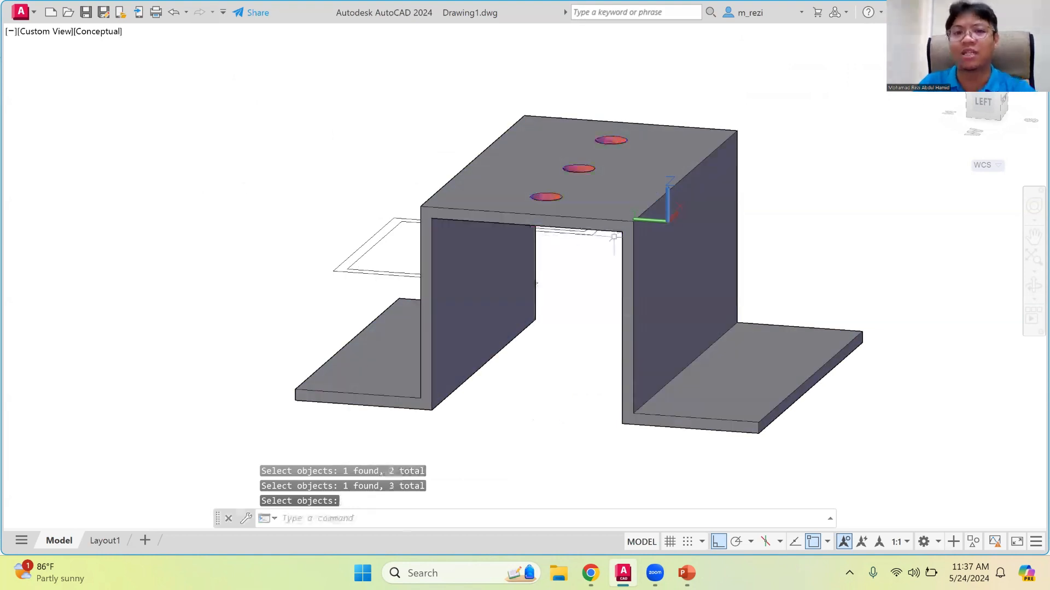
Orbit the model to inspect the three holes in its top, and return the display to 2D Wireframe
left_click(1030, 284)
left_click_drag(763, 263, 723, 280)
scroll(723, 280, "down", 3)
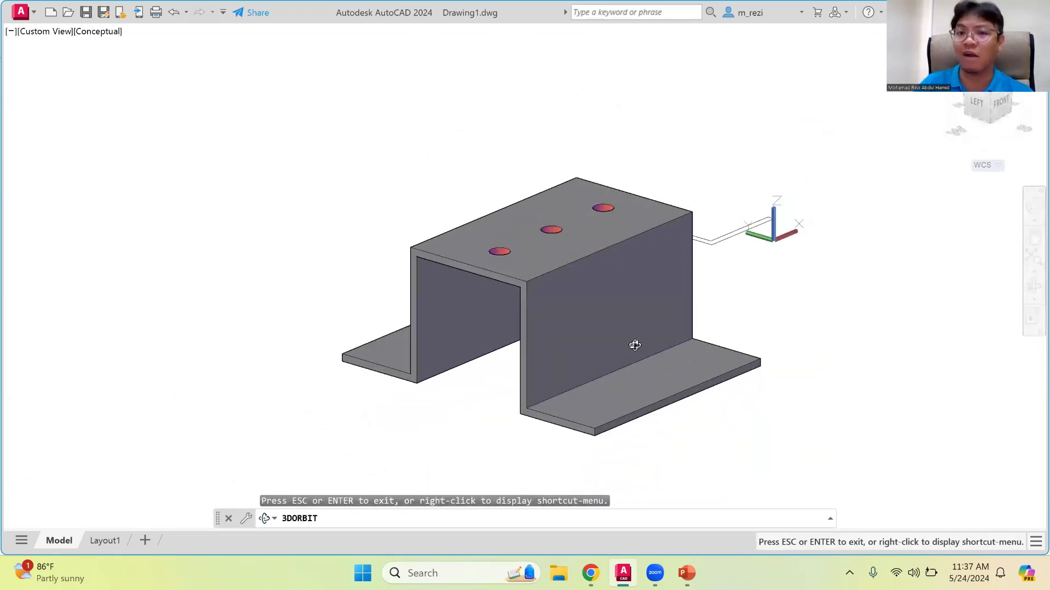
scroll(603, 350, "down", 1)
left_click_drag(597, 351, 594, 358)
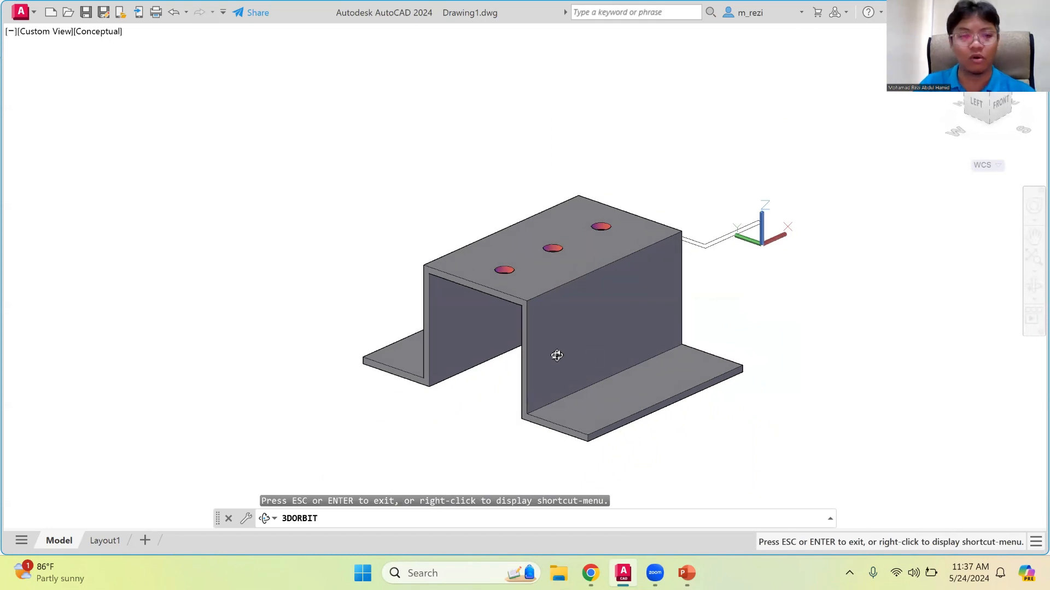
key("Escape")
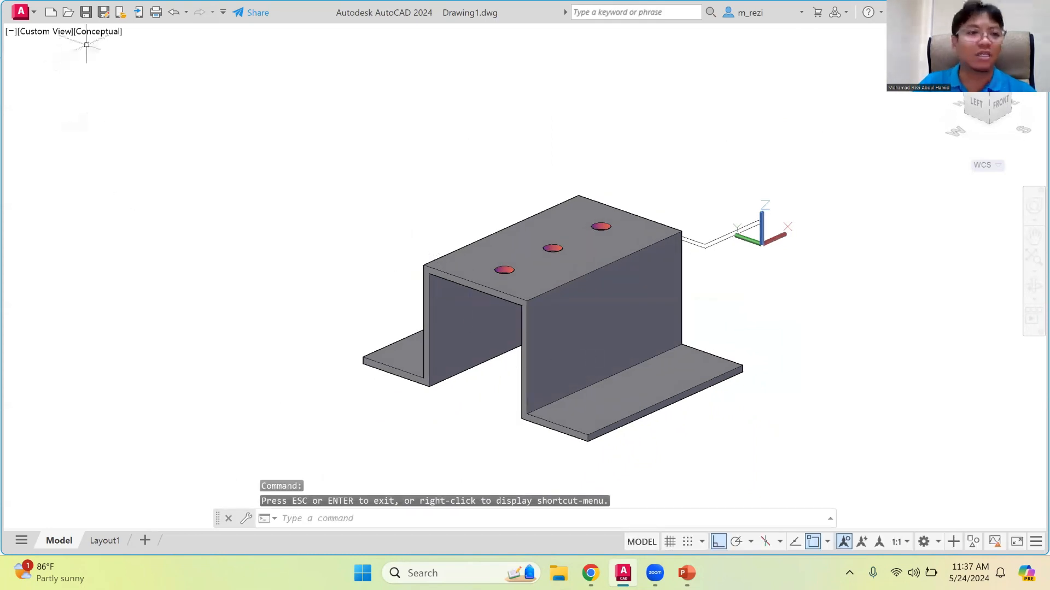
left_click(98, 31)
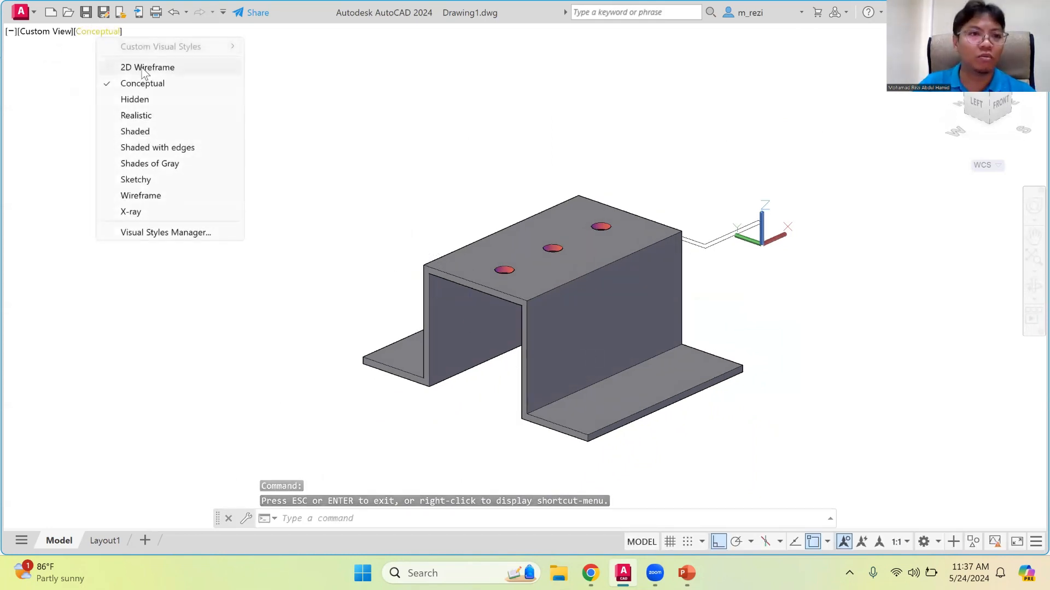
left_click(145, 69)
Start a construction line at the side flange's outer upper corner, running 173 along the end edge and 110 along the flange's length
scroll(699, 378, "up", 2)
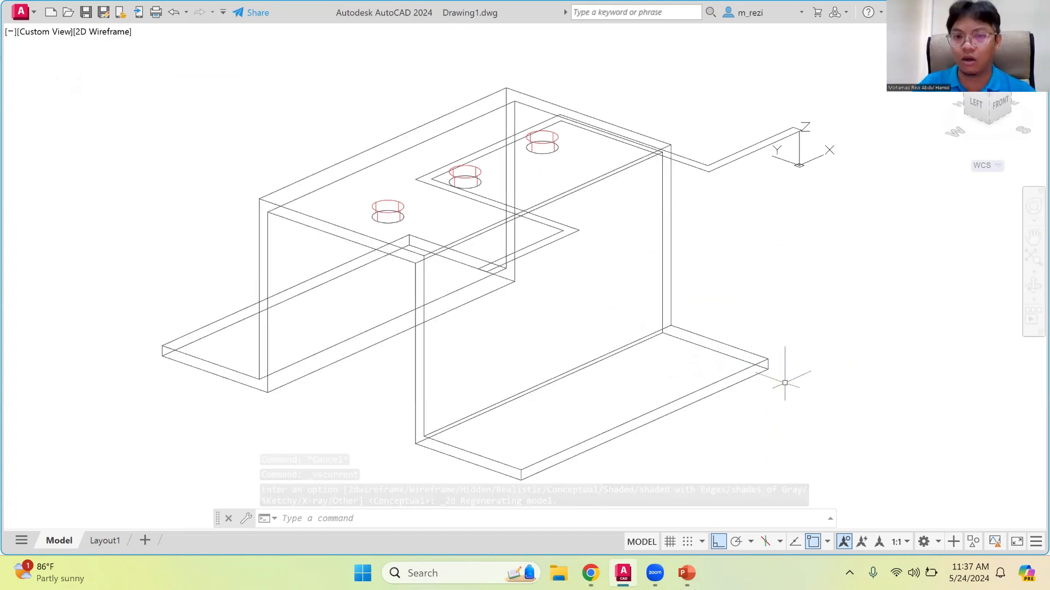
scroll(784, 354, "up", 2)
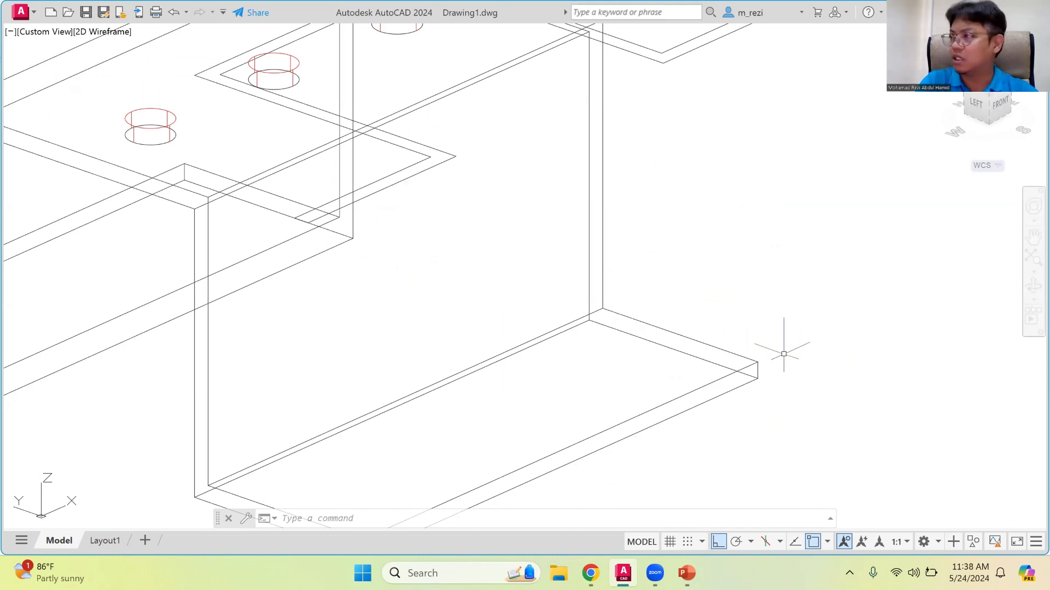
key("Return")
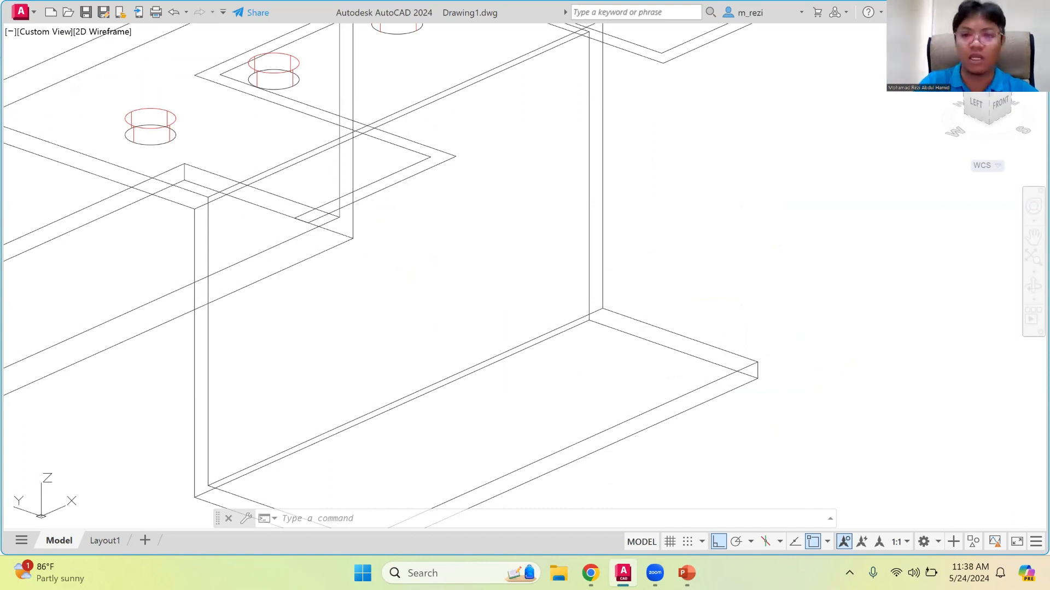
left_click(758, 362)
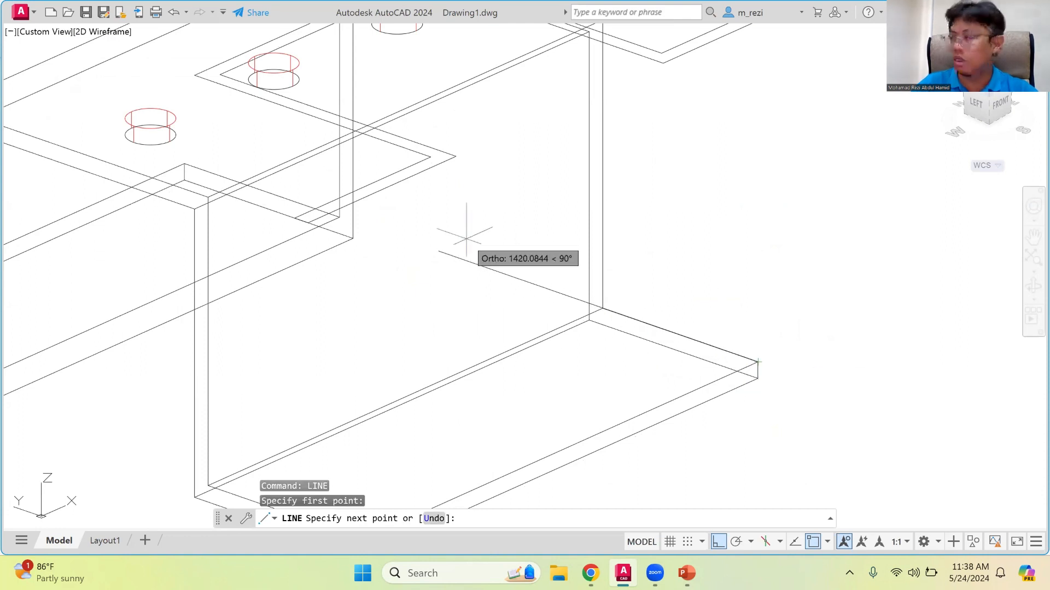
type("17")
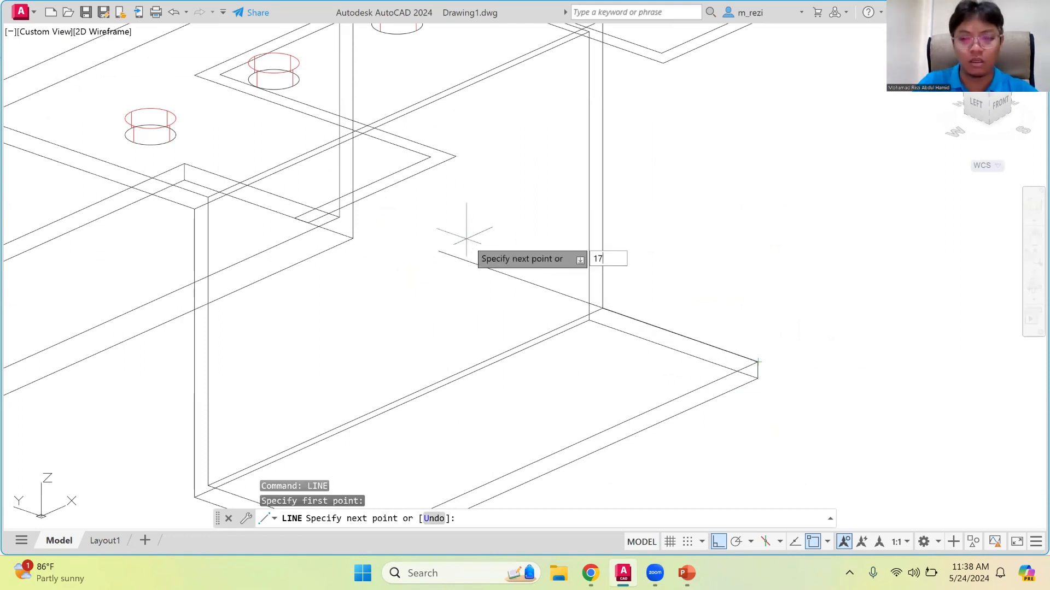
type("3")
key("Return")
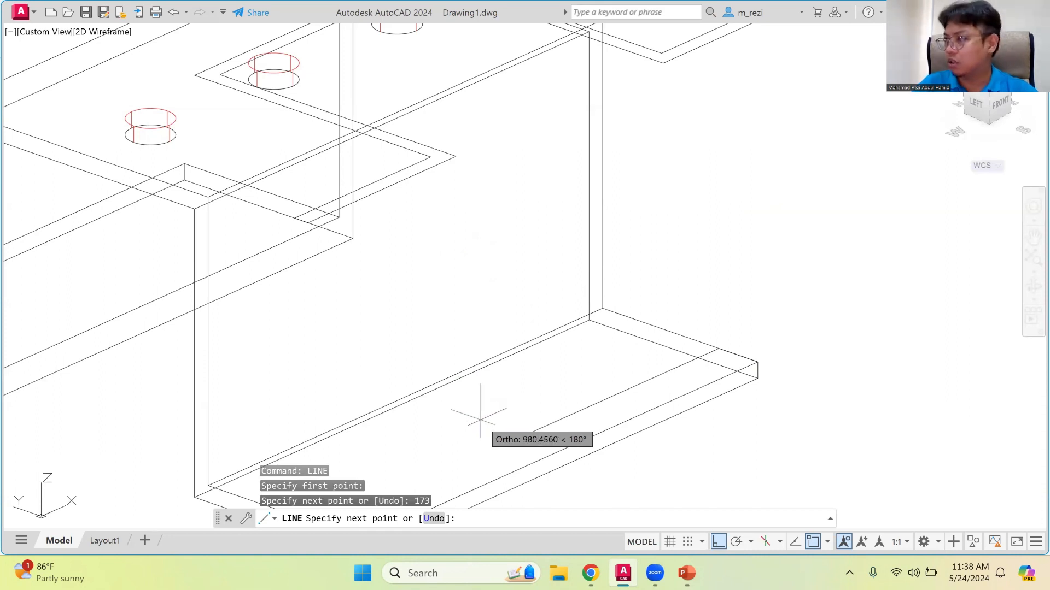
type("110")
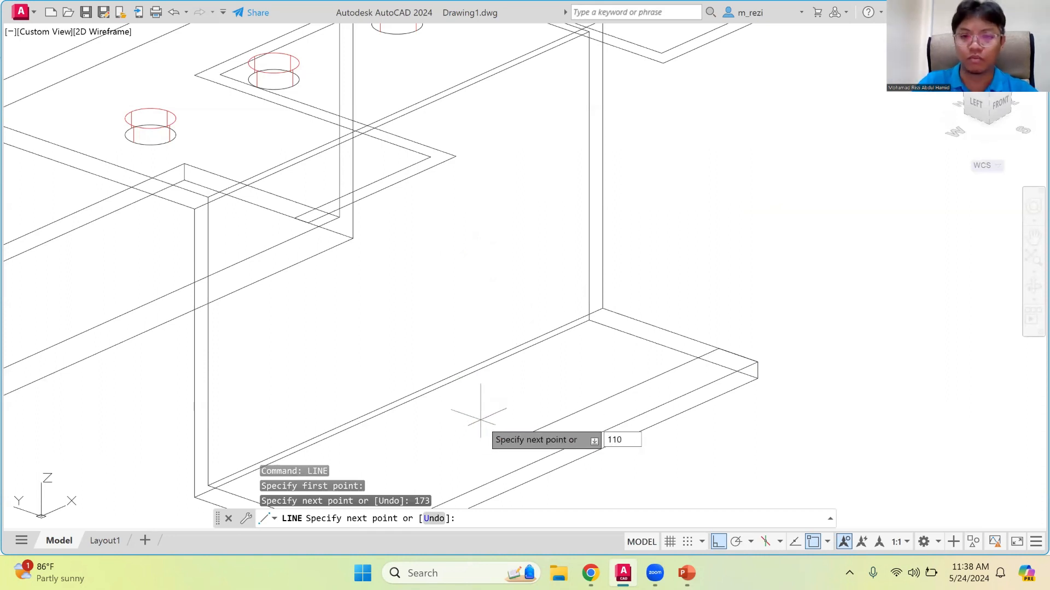
key("Return")
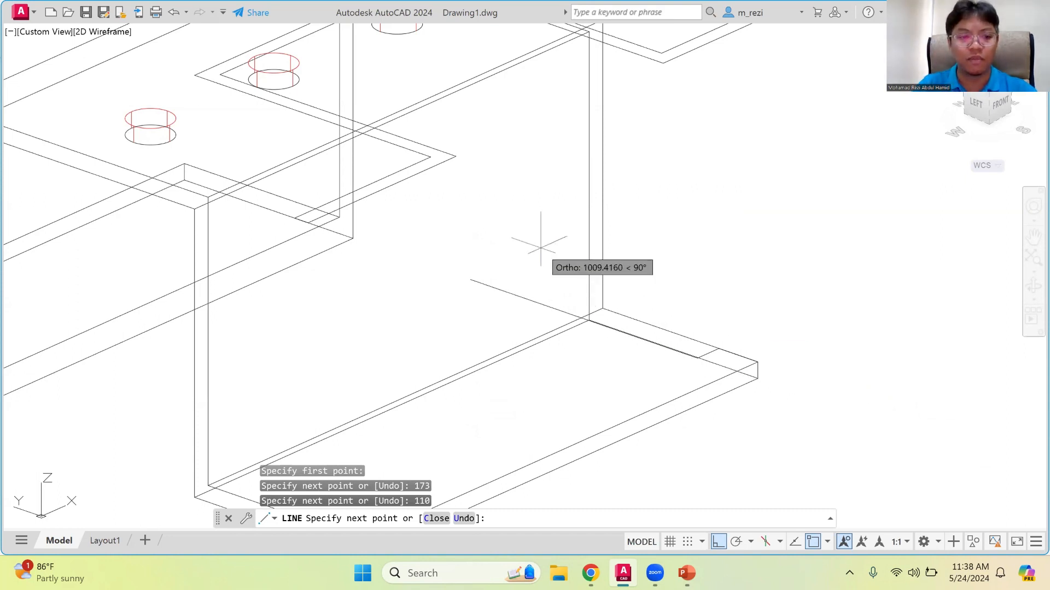
Extend the construction line 140.5 across the flange toward the vertical wall and 140.5 along the flange's length
type("140.5")
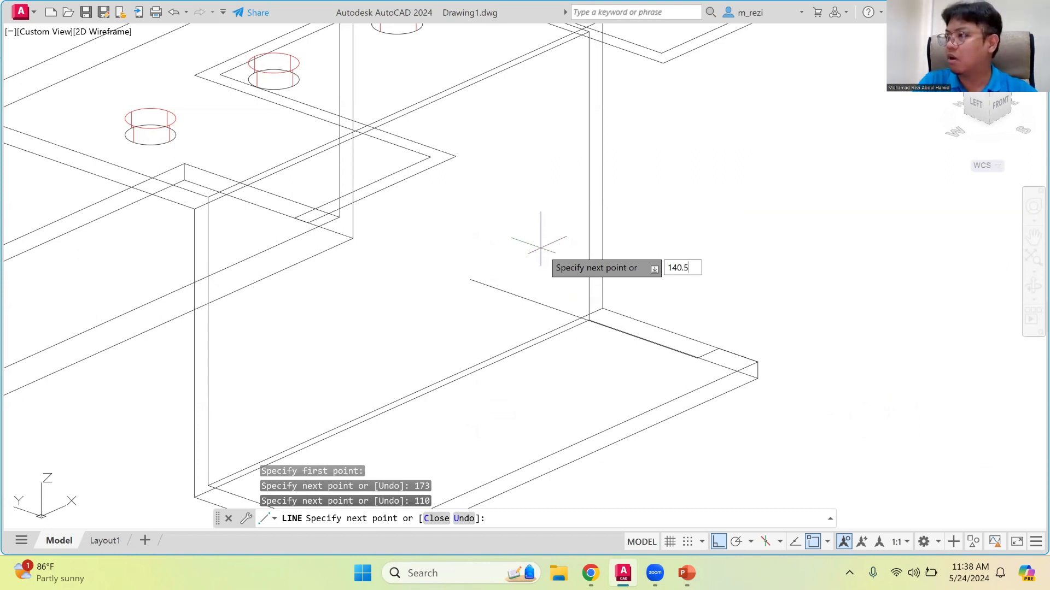
key("Return")
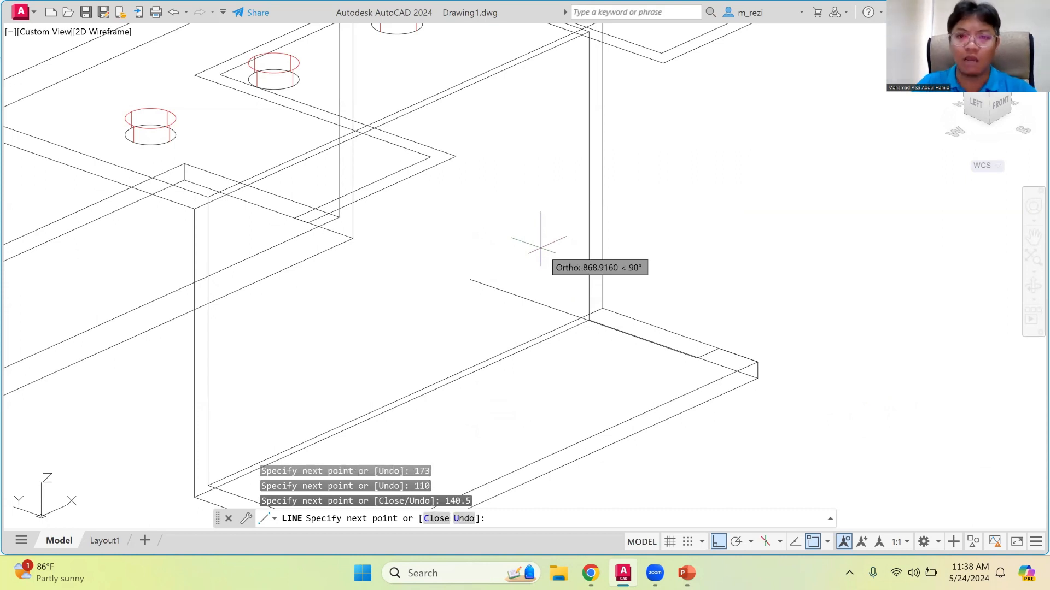
type("140")
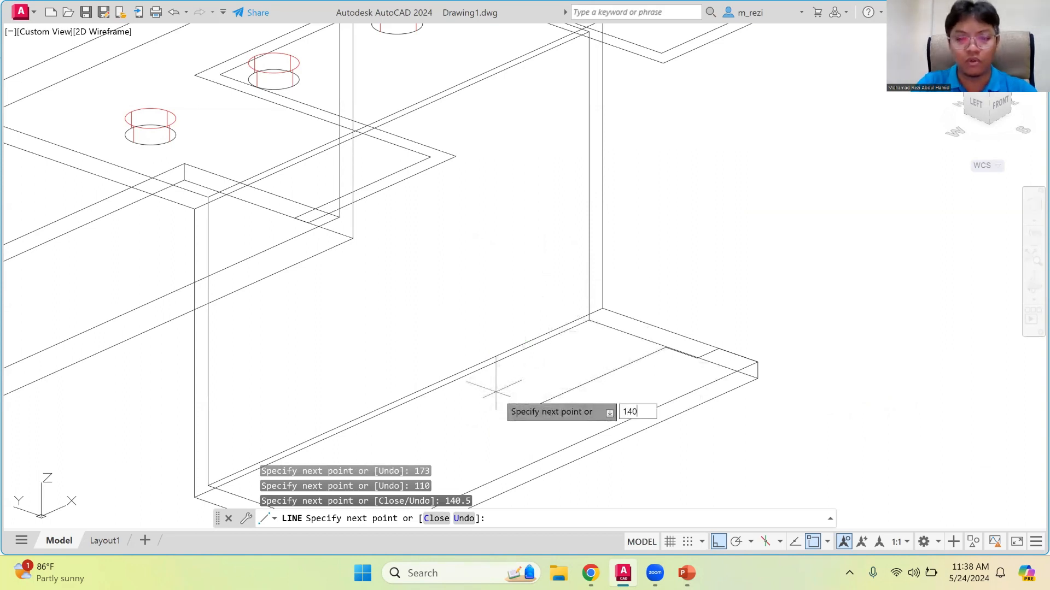
type(".5")
key("Return")
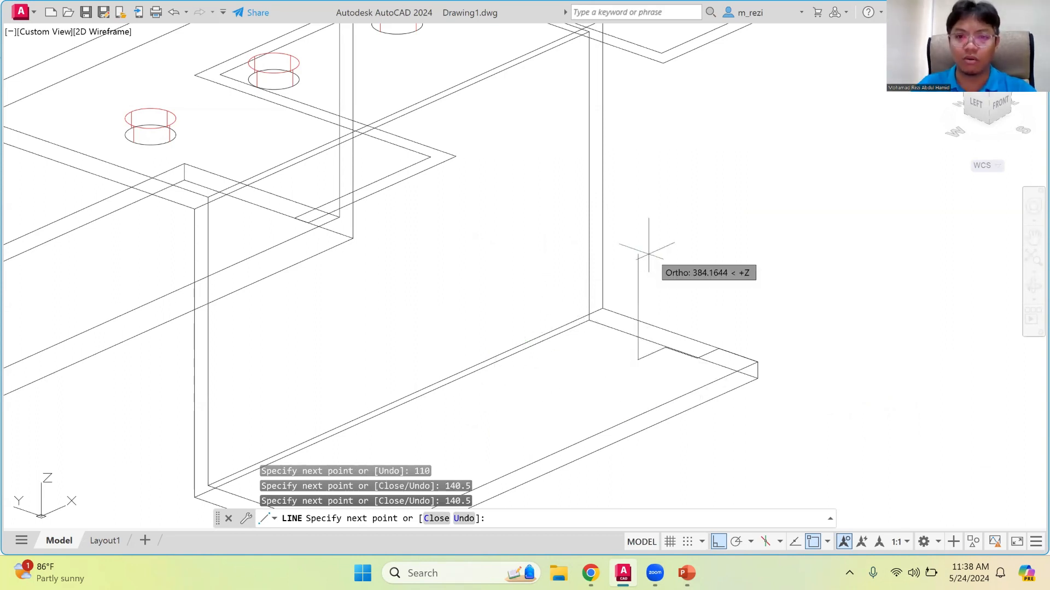
key("Return")
Draw a 281-diameter circle centred on the free end of the construction line on the flange
scroll(651, 361, "up", 2)
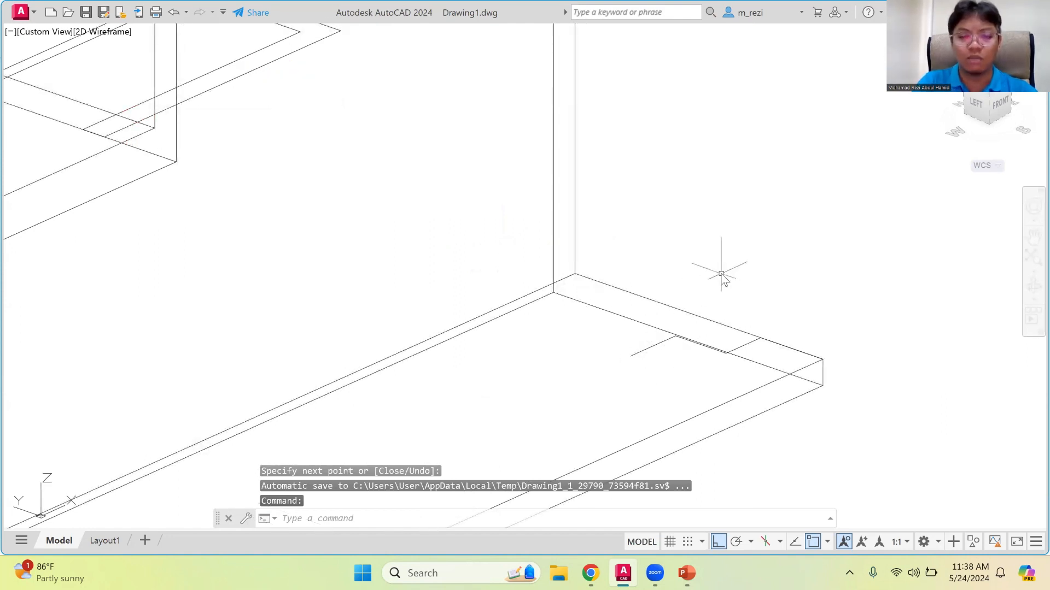
type("cir")
key("Return")
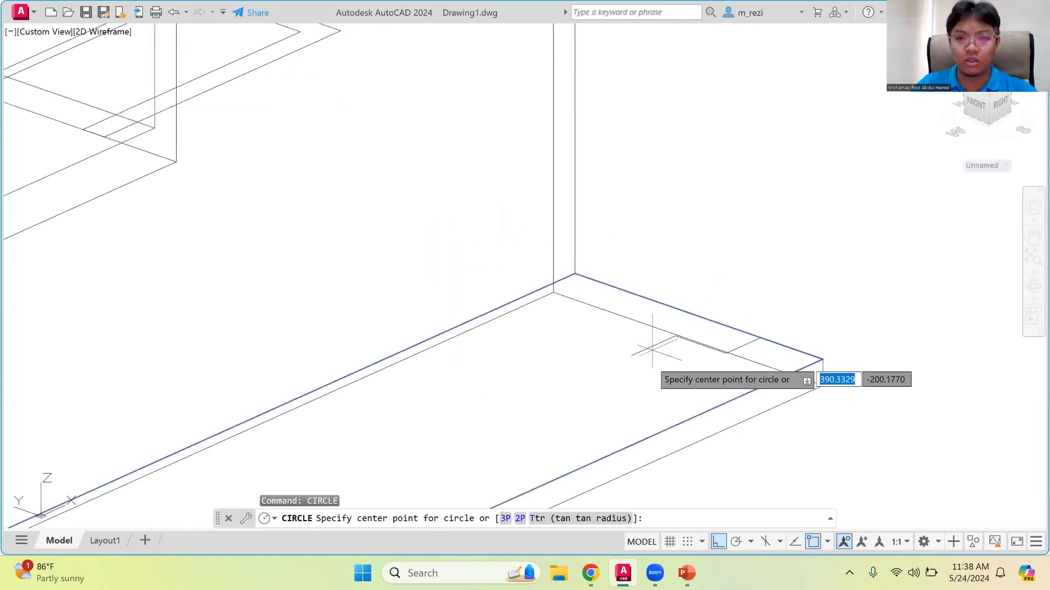
left_click(631, 356)
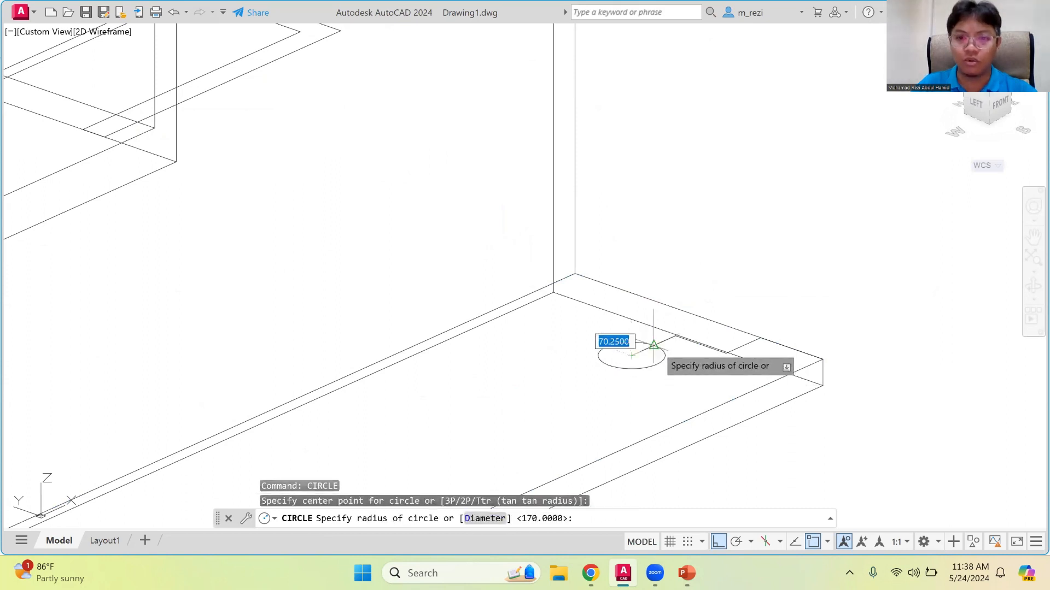
left_click(474, 519)
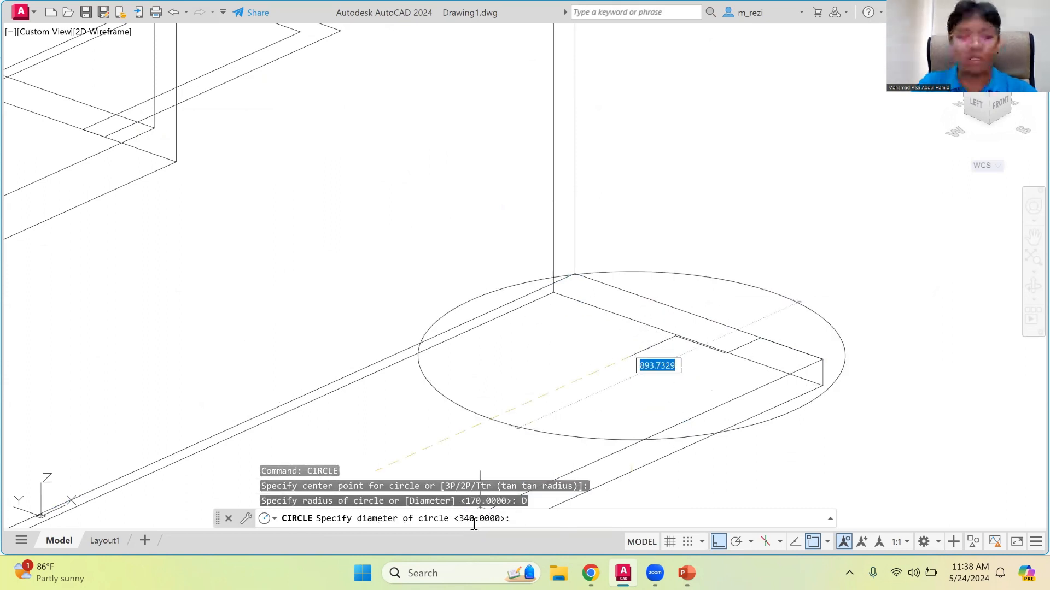
type("281")
key("Return")
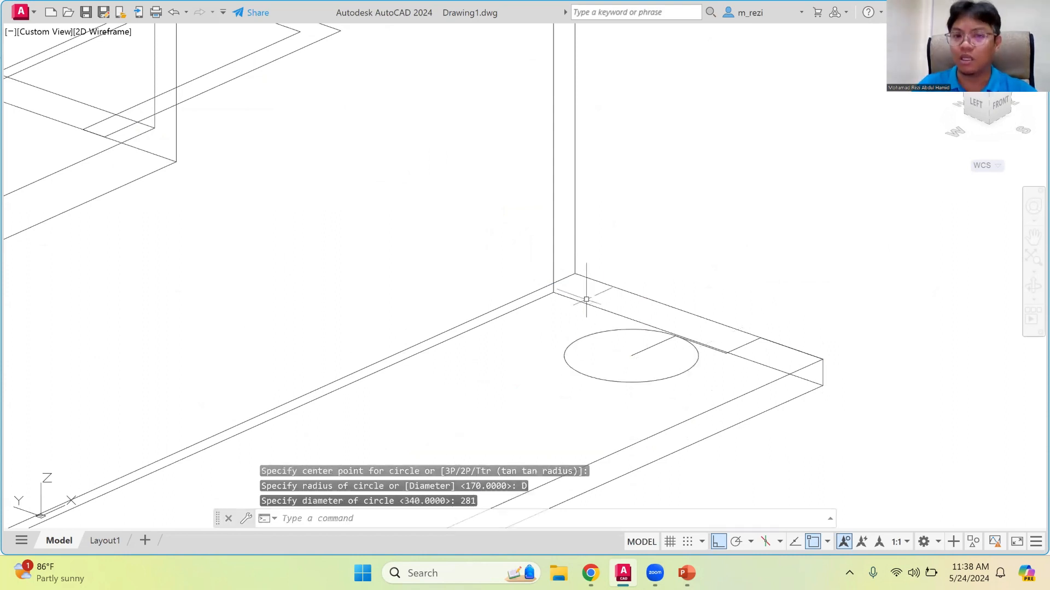
Draw a 530 line along the flange's length from the circle's quadrant nearest the end edge, passing through its centre
scroll(588, 301, "down", 2)
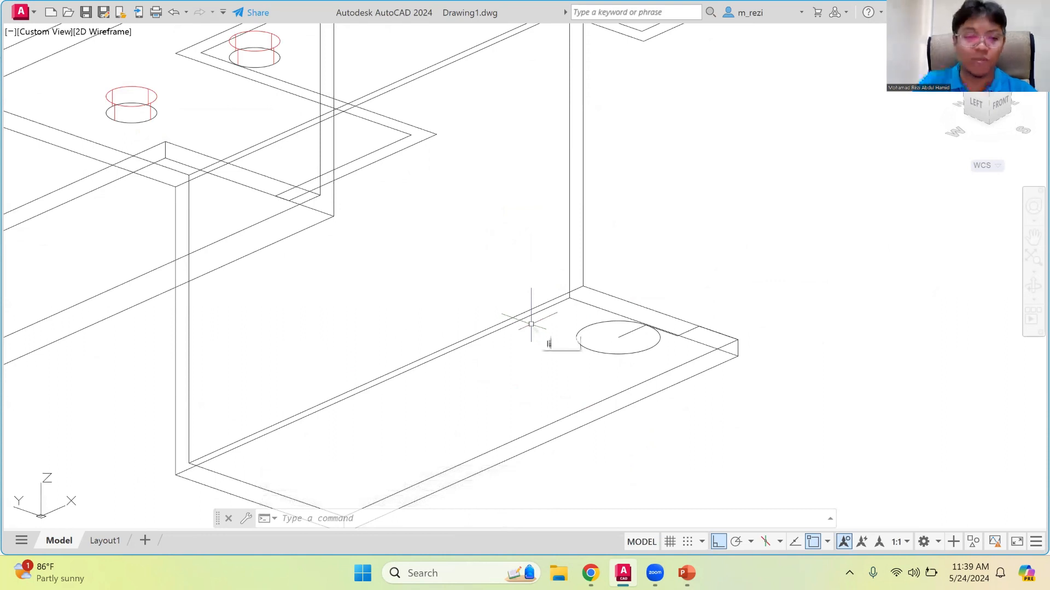
key("Return")
scroll(646, 317, "up", 6)
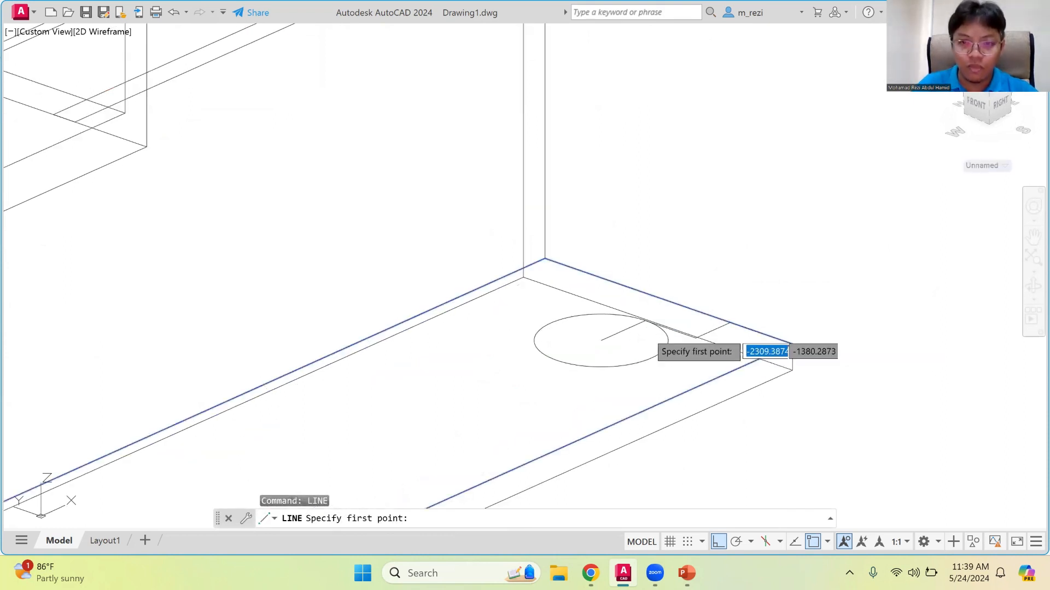
left_click(643, 303)
scroll(643, 305, "down", 2)
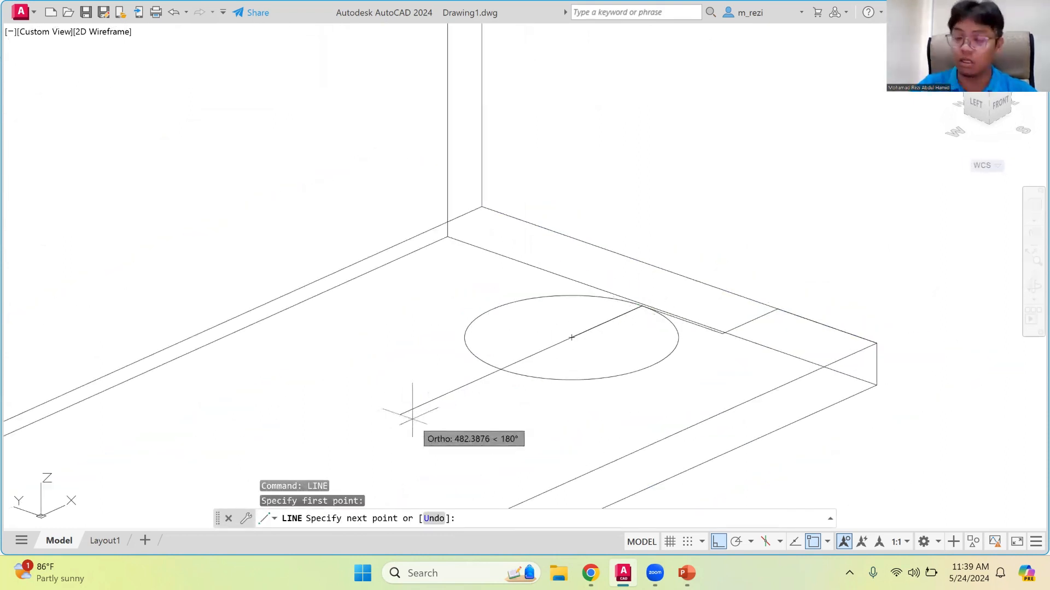
type("530")
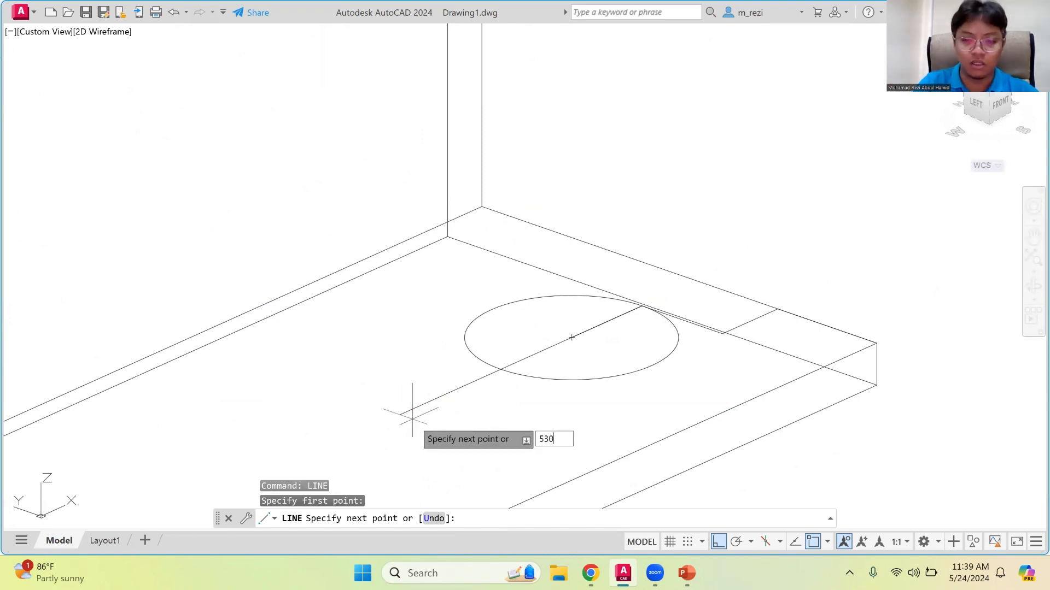
key("Return")
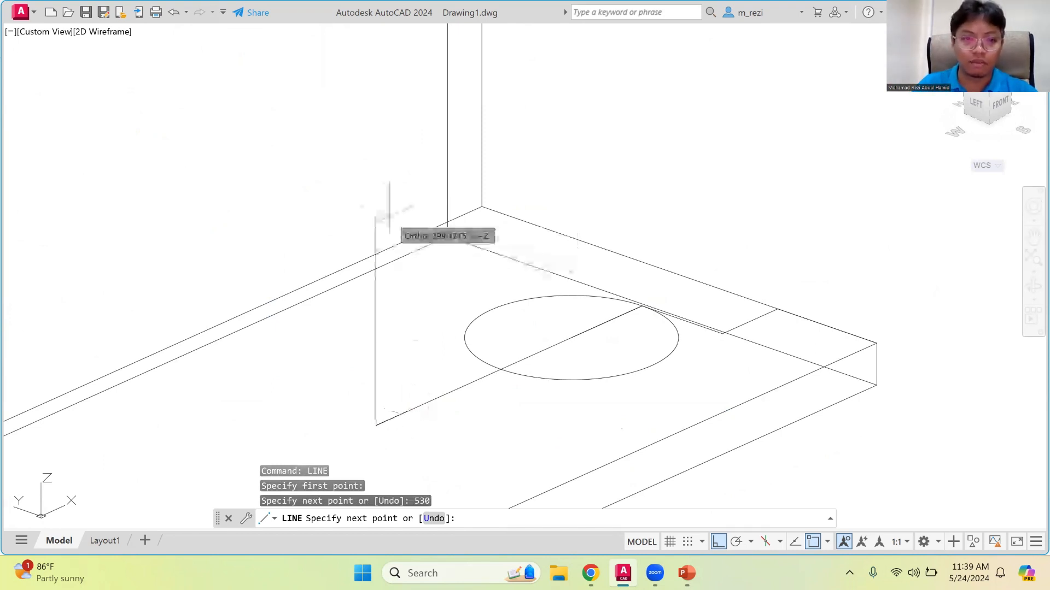
scroll(398, 230, "down", 2)
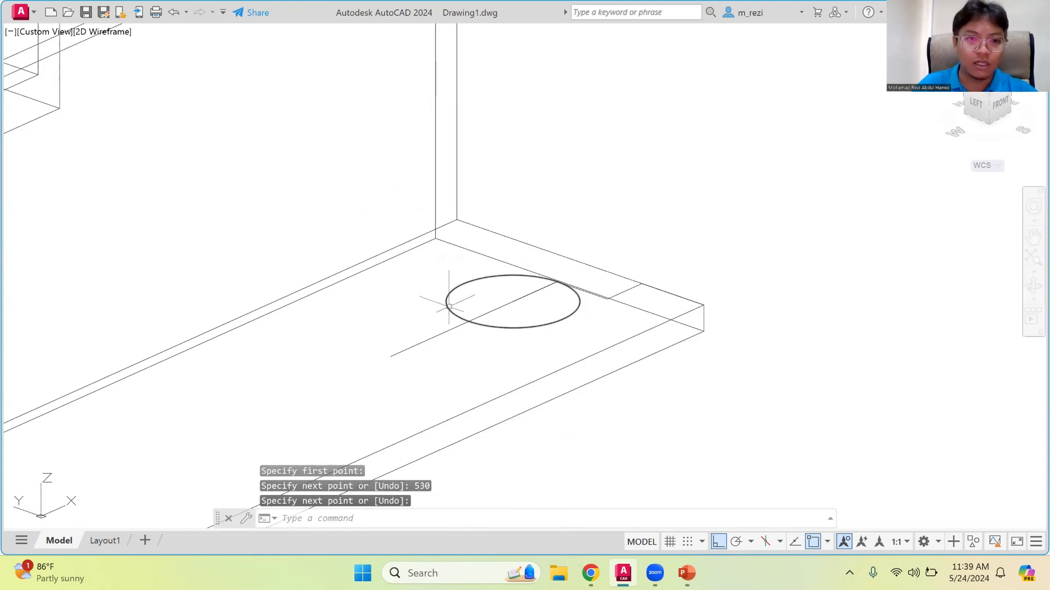
key("Return")
Copy the circle along the flange, from its quadrant farthest from the end edge to the far end of the 530 line
left_click(448, 308)
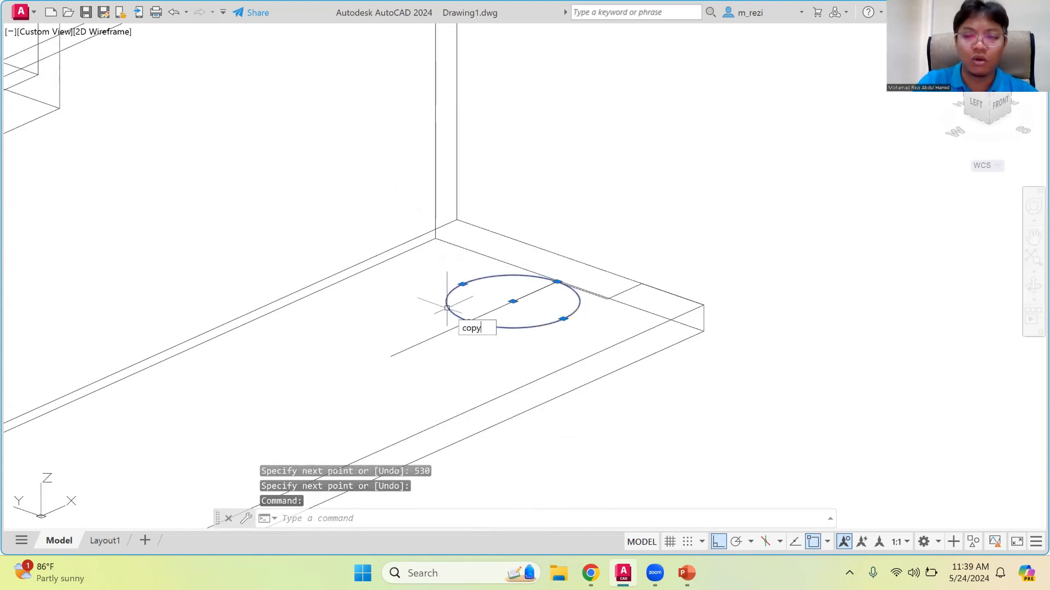
type("copy")
key("Return")
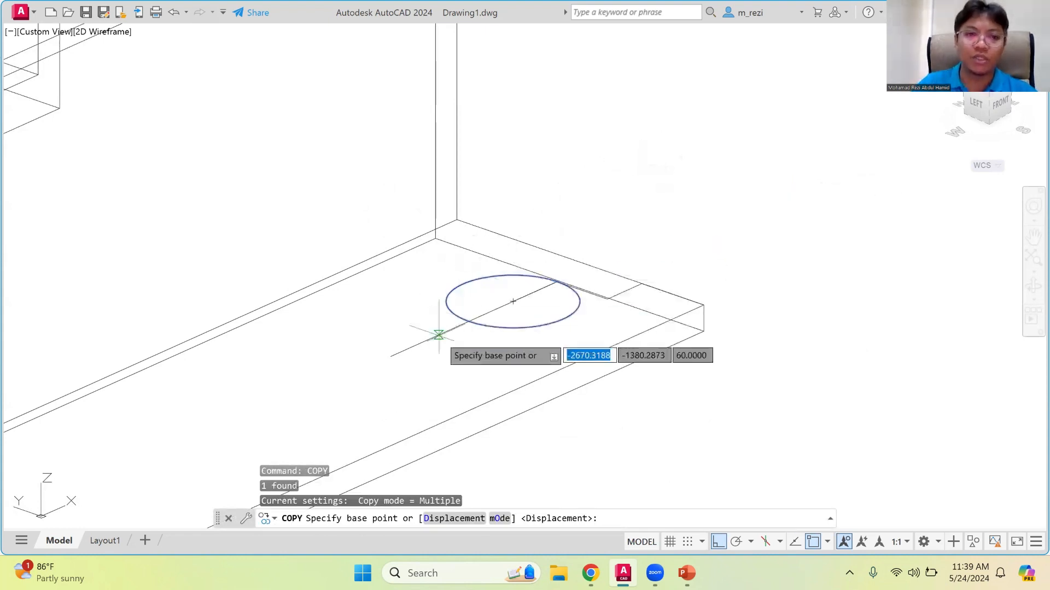
left_click(469, 321)
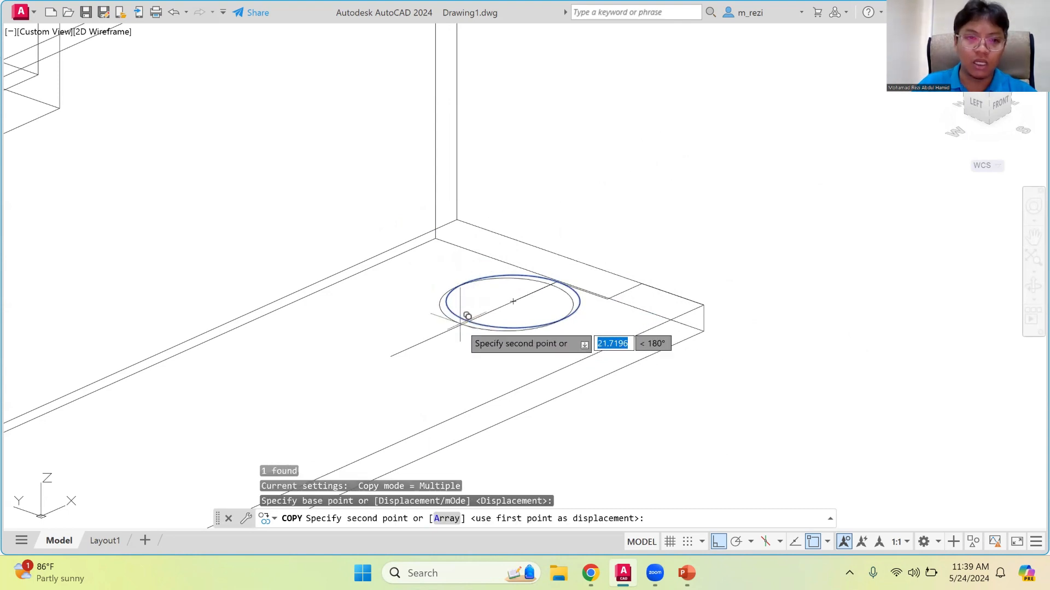
left_click(394, 353)
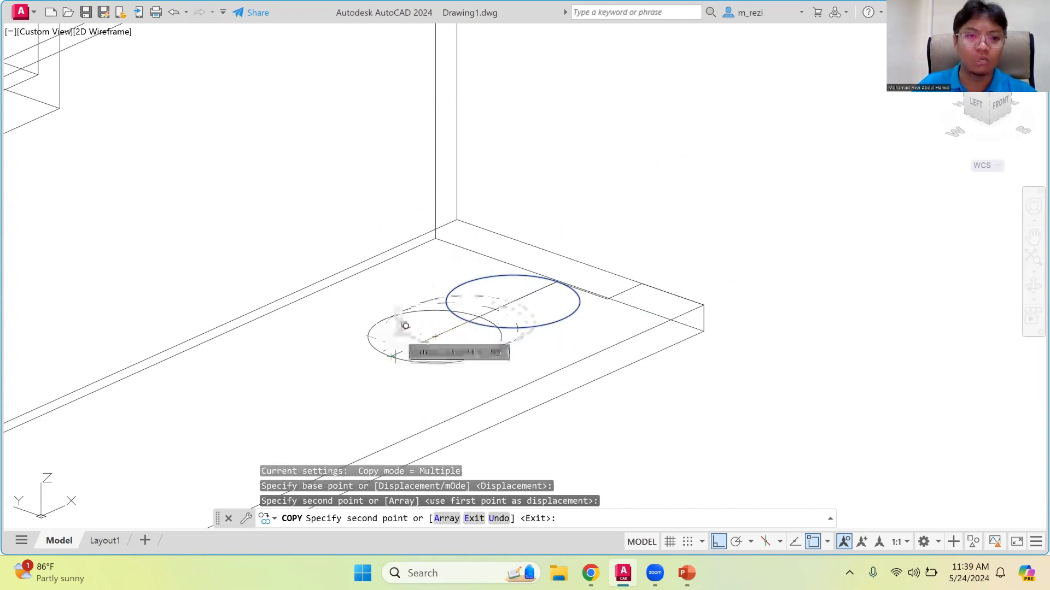
key("Return")
Draw a straight line joining the two circles' quadrants on the flange's outer-edge side
type("line")
key("Return")
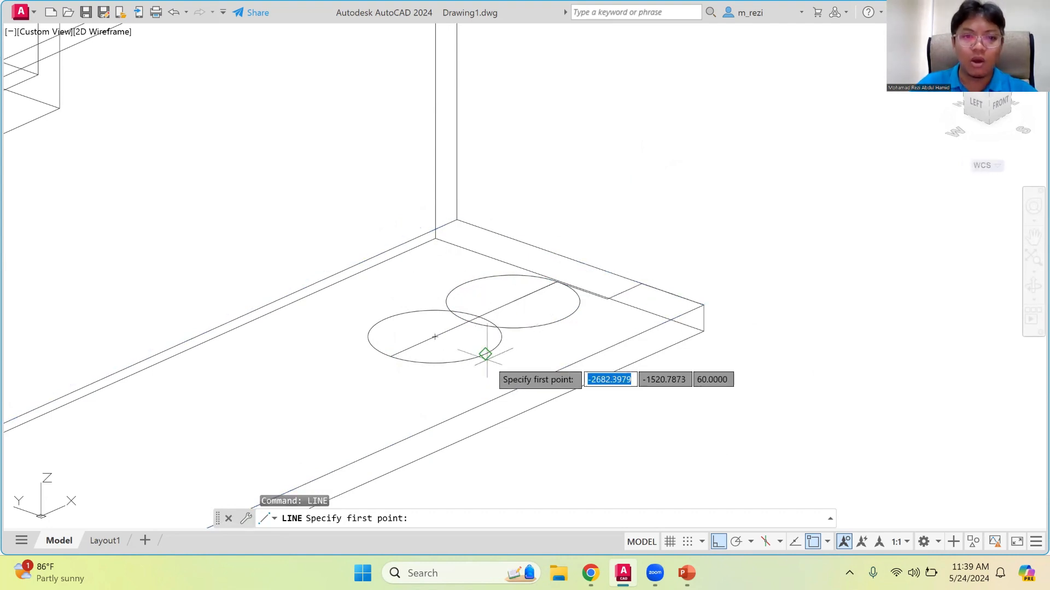
left_click(482, 354)
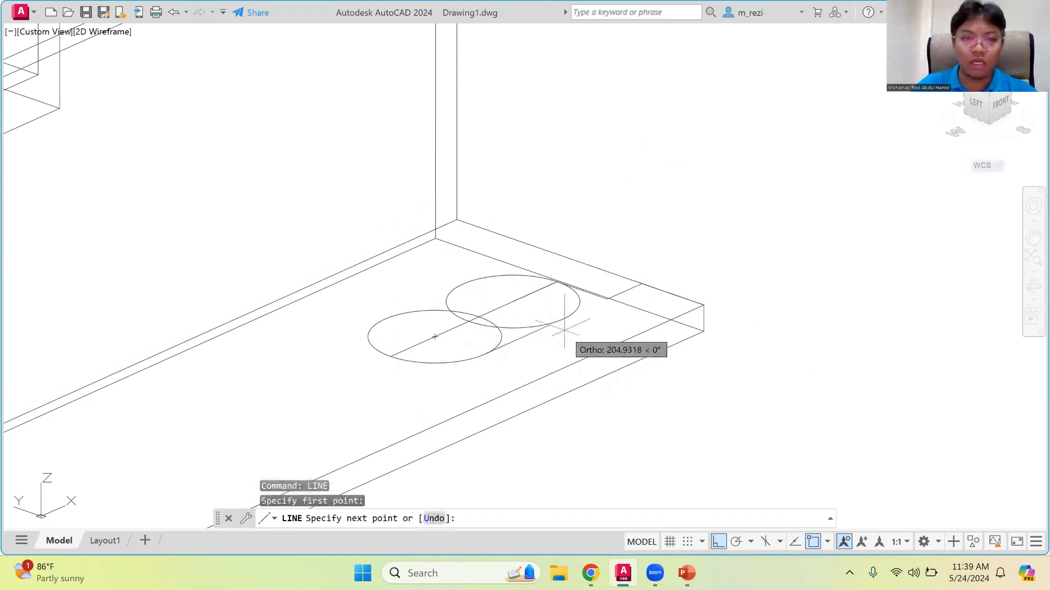
scroll(578, 301, "up", 6)
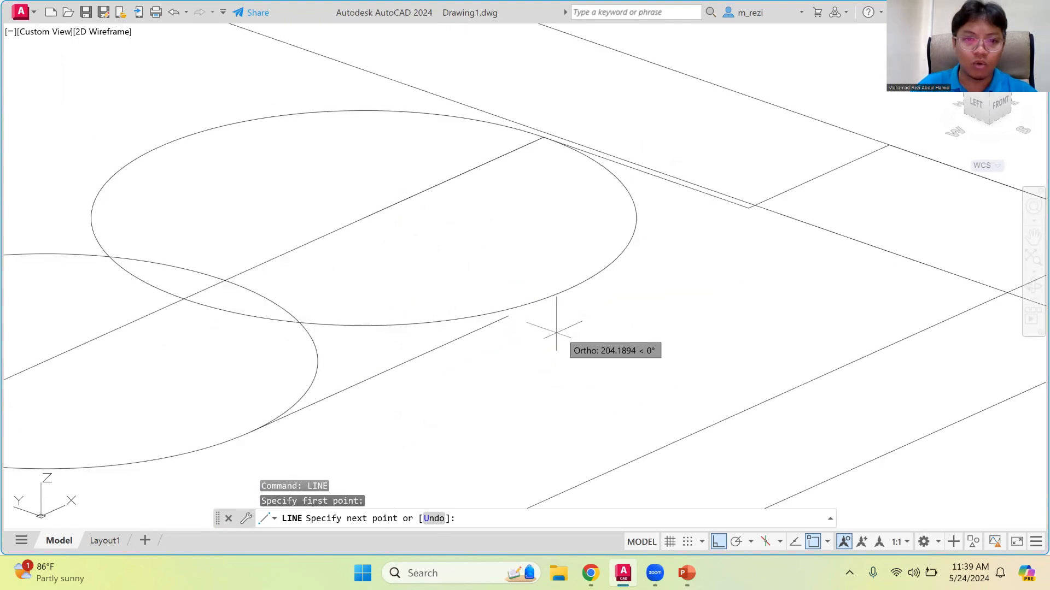
left_click(568, 288)
scroll(569, 289, "down", 6)
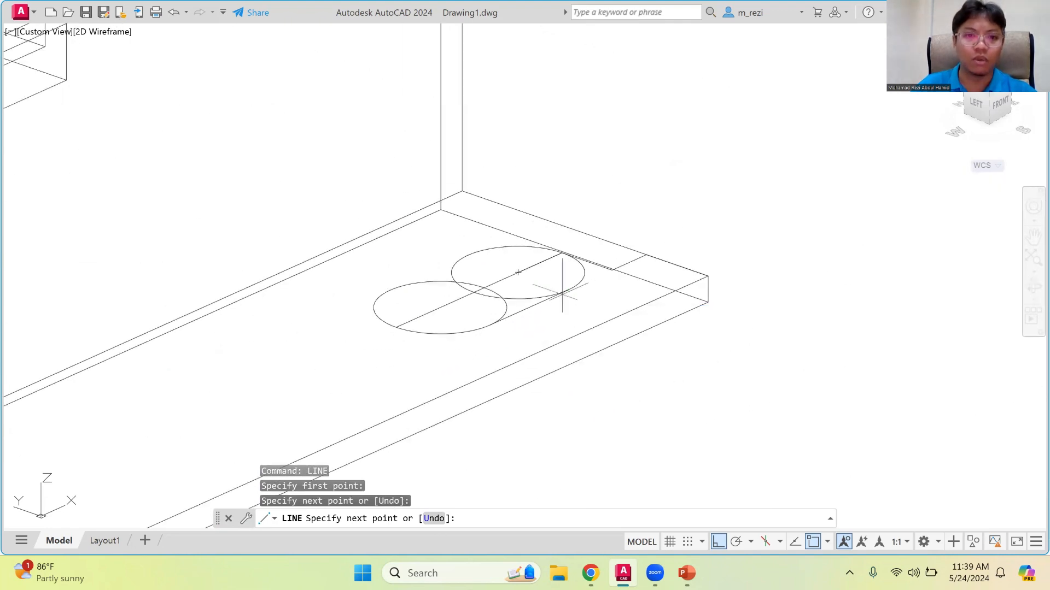
key("Return")
Start another line at the copied circle's quadrant on the side facing the vertical wall
key("Return")
scroll(412, 284, "up", 4)
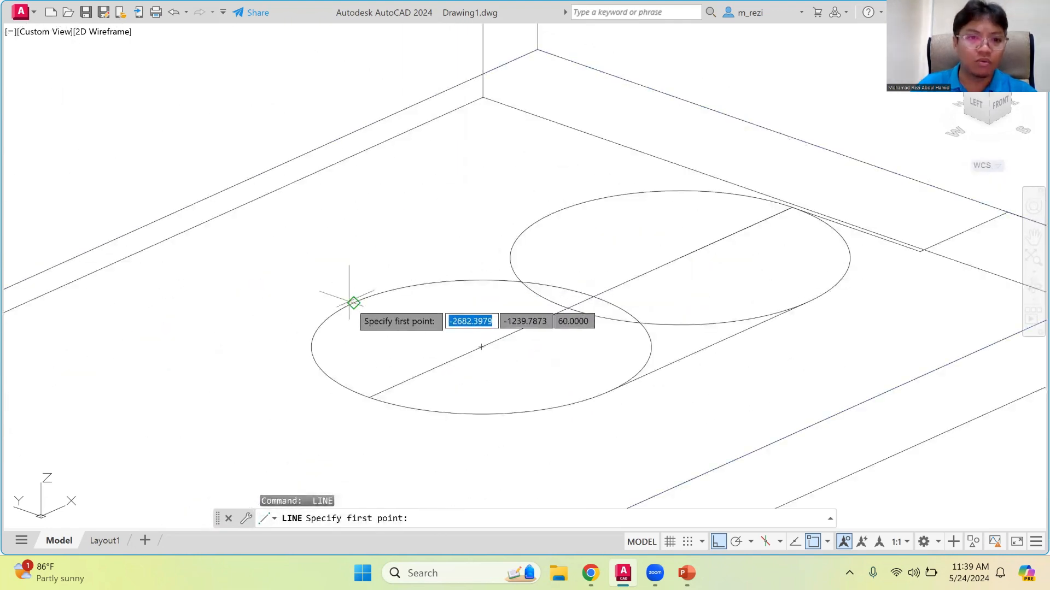
Draw a line tangent to both circles along the open side of the slot outline
left_click(352, 302)
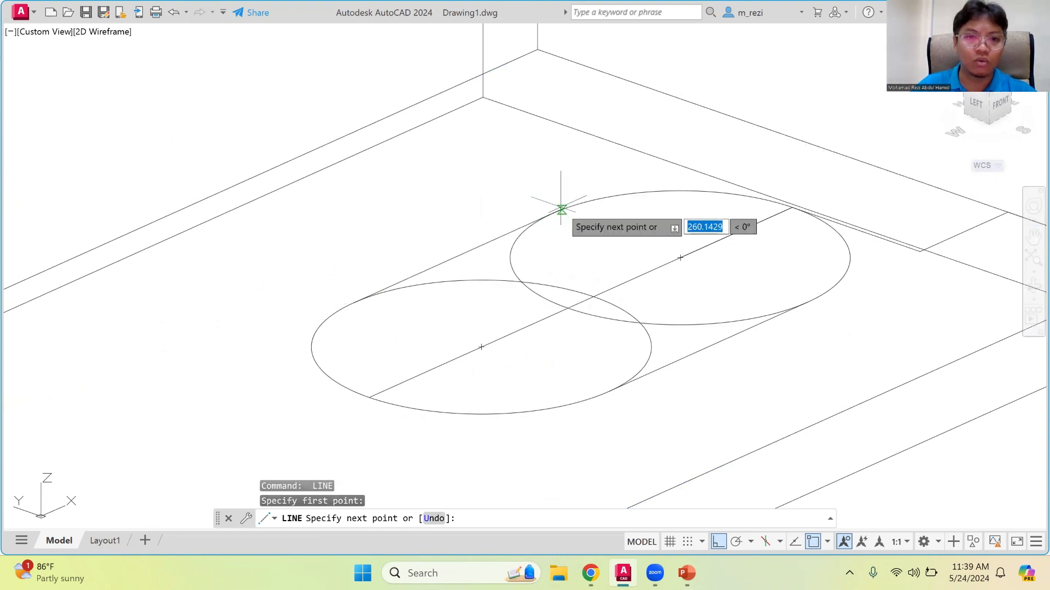
left_click(553, 213)
key("Return")
scroll(551, 215, "down", 3)
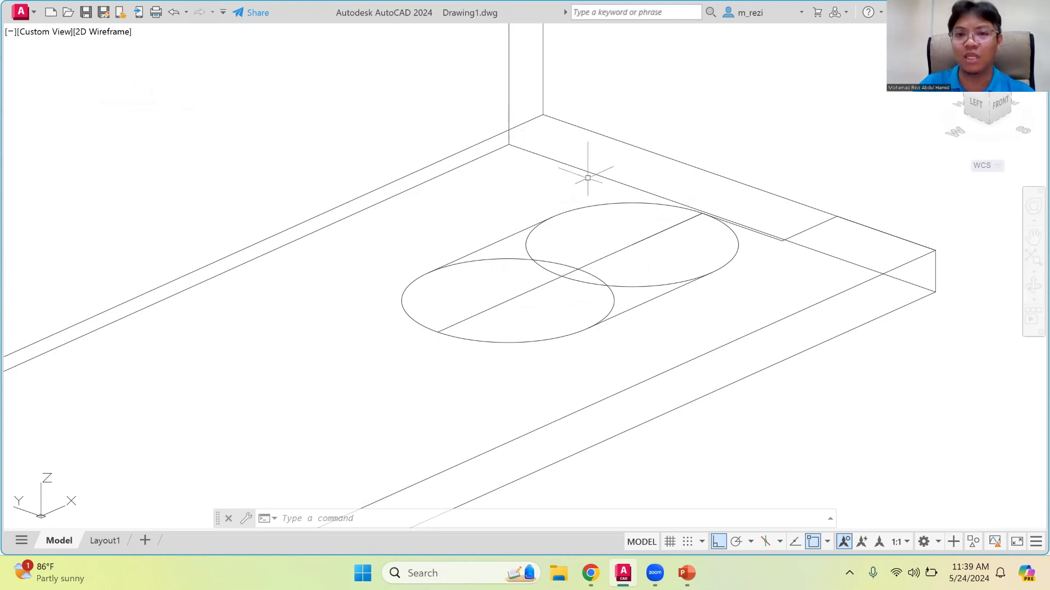
Erase the two offset construction lines near the flange corner and the two centre lines running through the circles
scroll(703, 212, "up", 2)
left_click(851, 244)
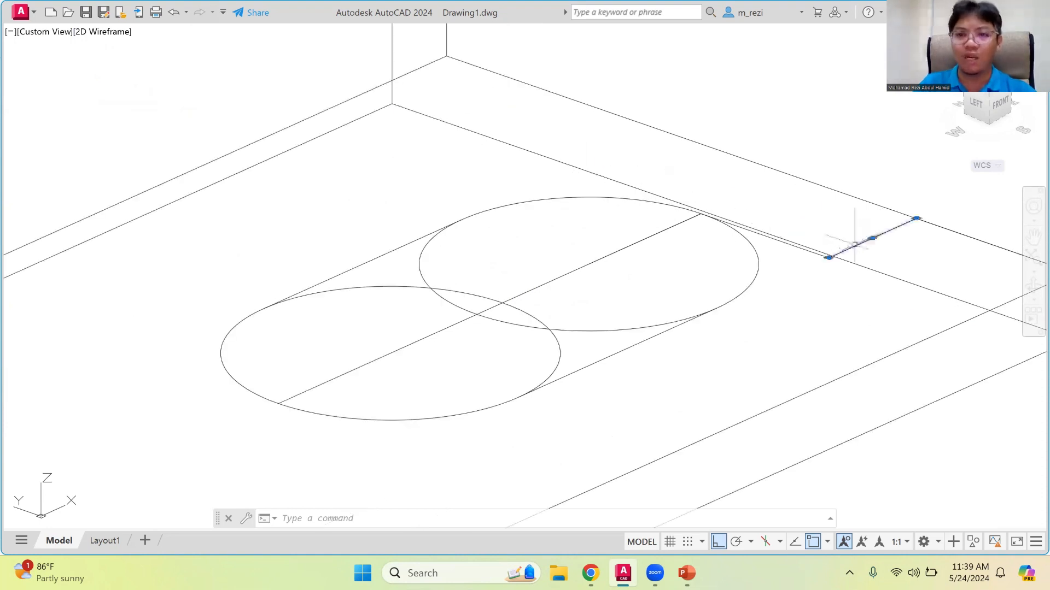
left_click(794, 248)
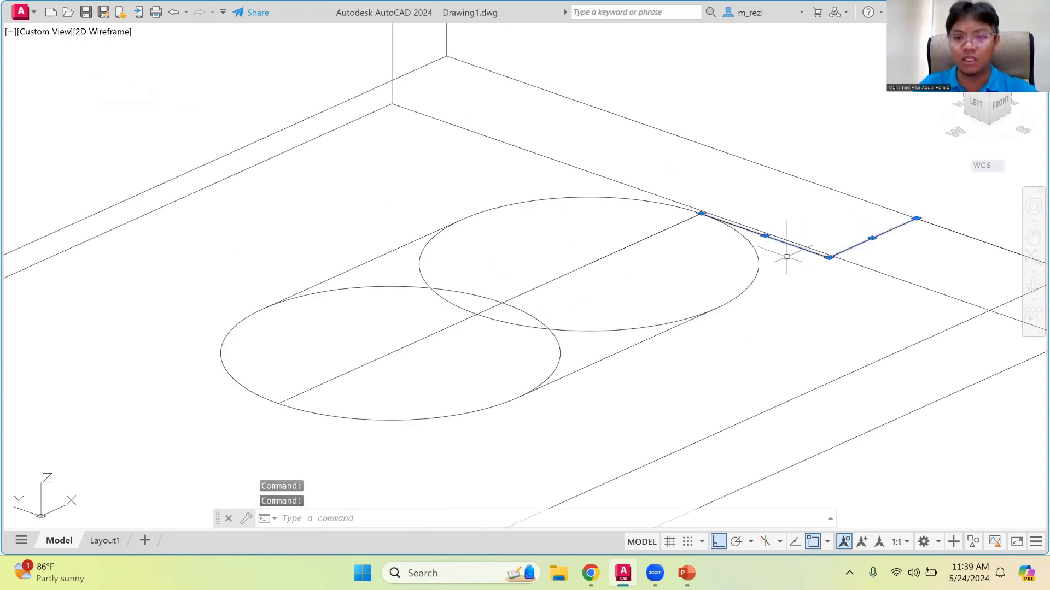
key("Delete")
left_click(628, 238)
left_click(615, 254)
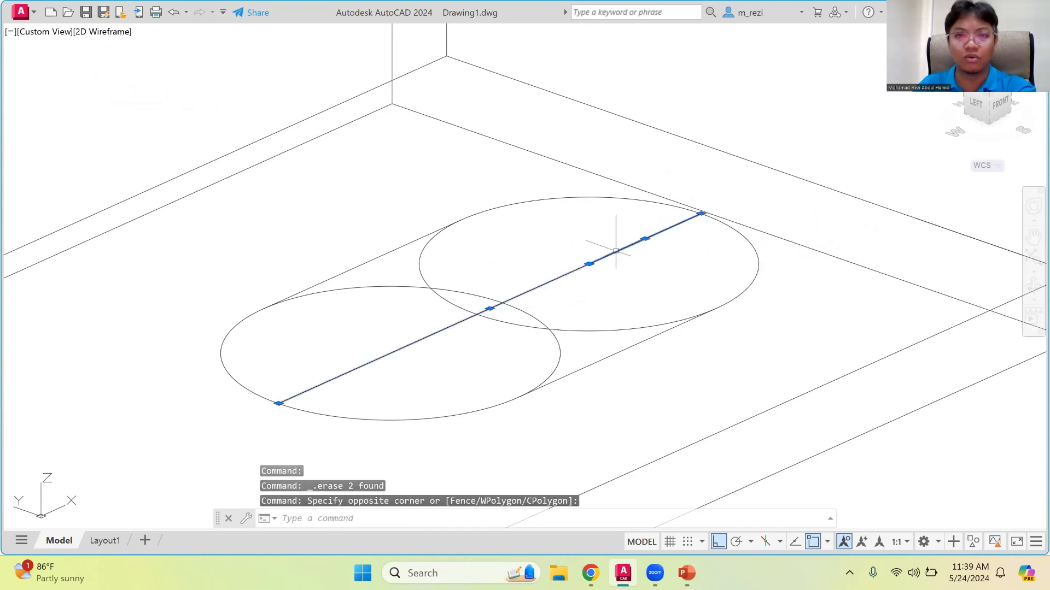
key("Delete")
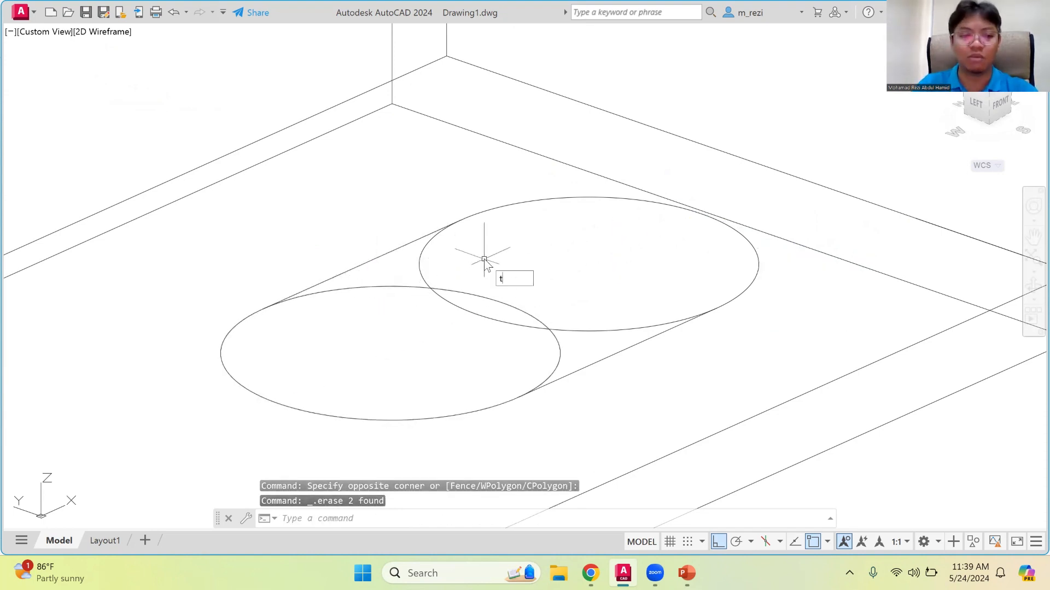
Trim the inner arcs of both circles between the tangent lines to leave a rounded slot outline
type("trim")
key("Return")
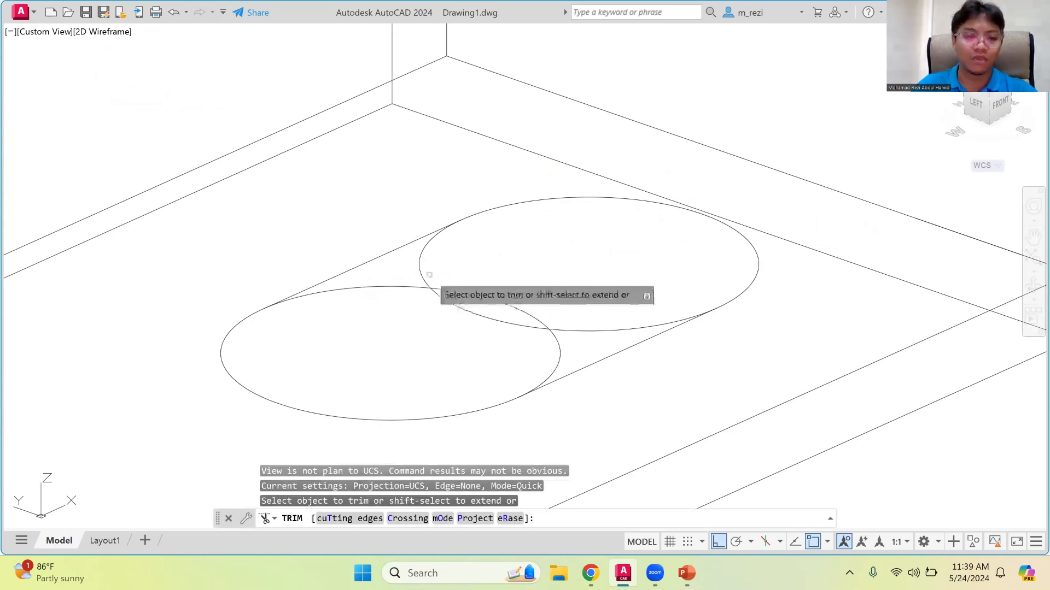
left_click(420, 263)
left_click(406, 285)
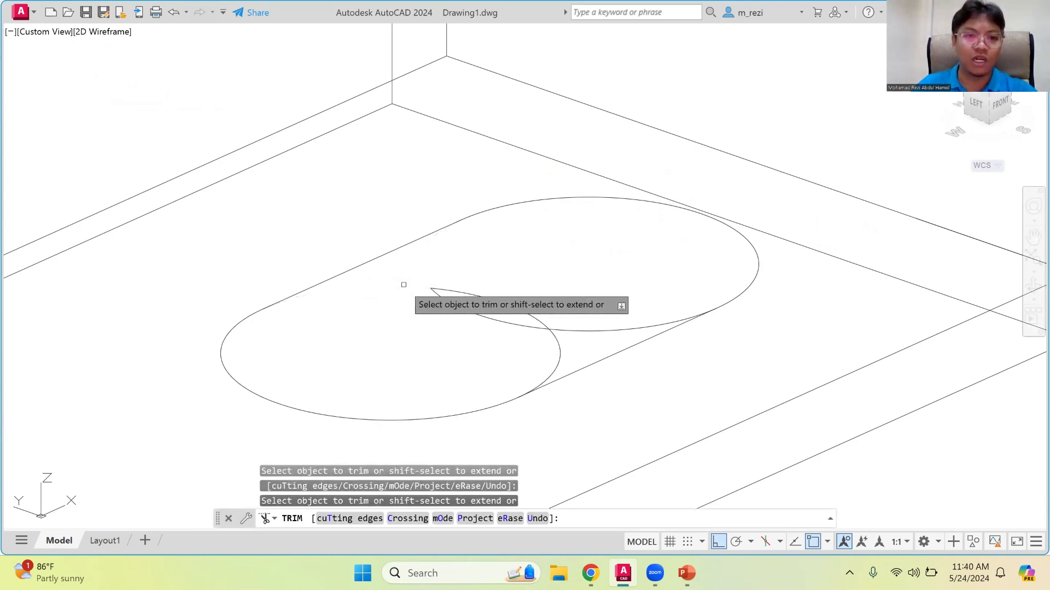
left_click(446, 297)
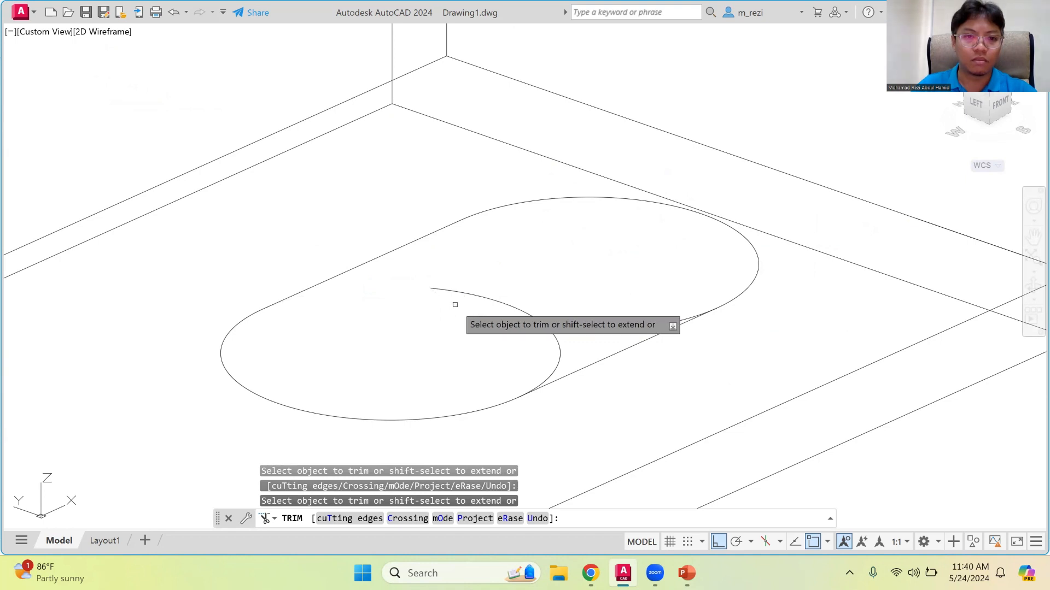
left_click(468, 292)
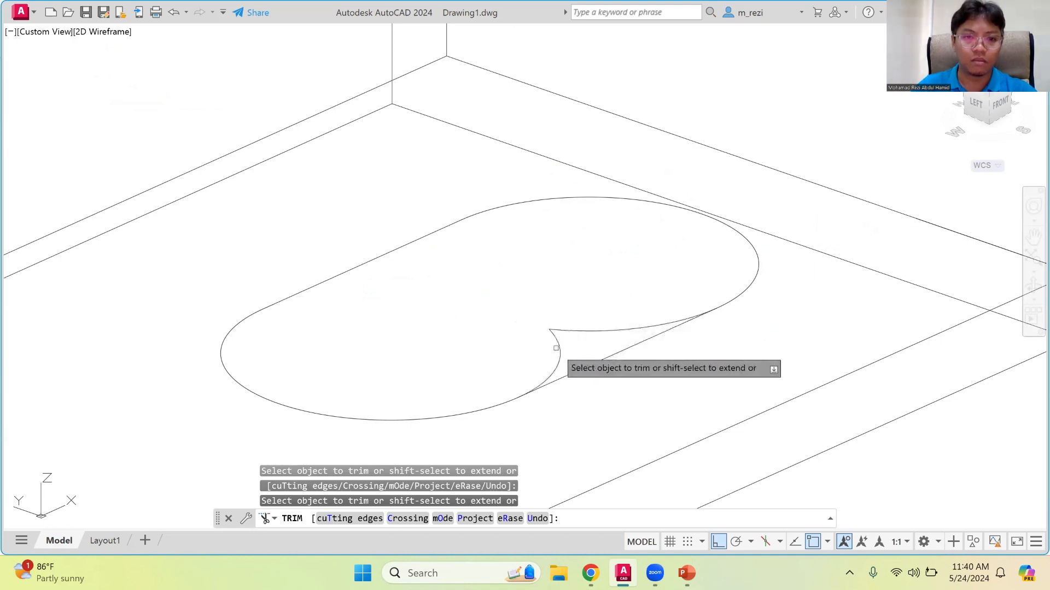
left_click_drag(555, 349, 562, 345)
left_click(564, 330)
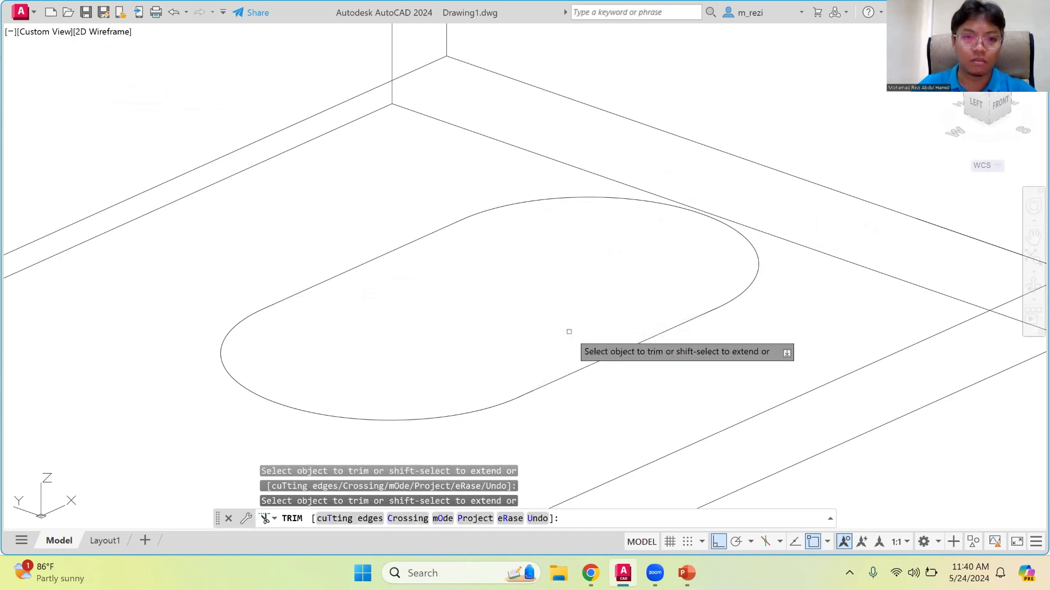
key("Escape")
scroll(565, 315, "down", 2)
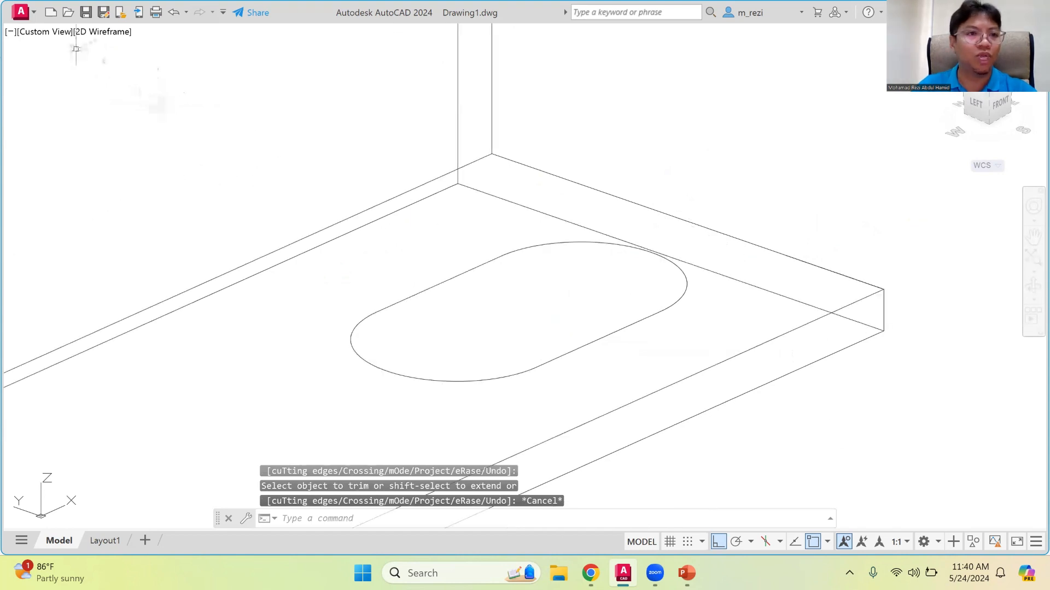
Switch to the Top view and erase the leftover hat-shaped profile polyline beside the bracket
left_click(47, 32)
left_click(88, 67)
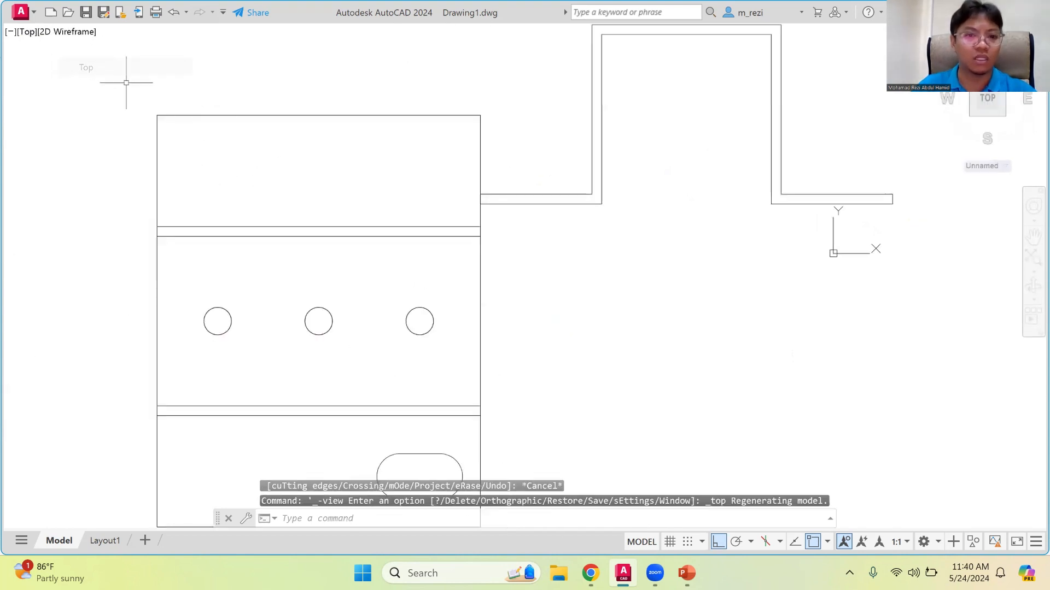
left_click(1033, 237)
left_click_drag(795, 269, 696, 318)
left_click(425, 244)
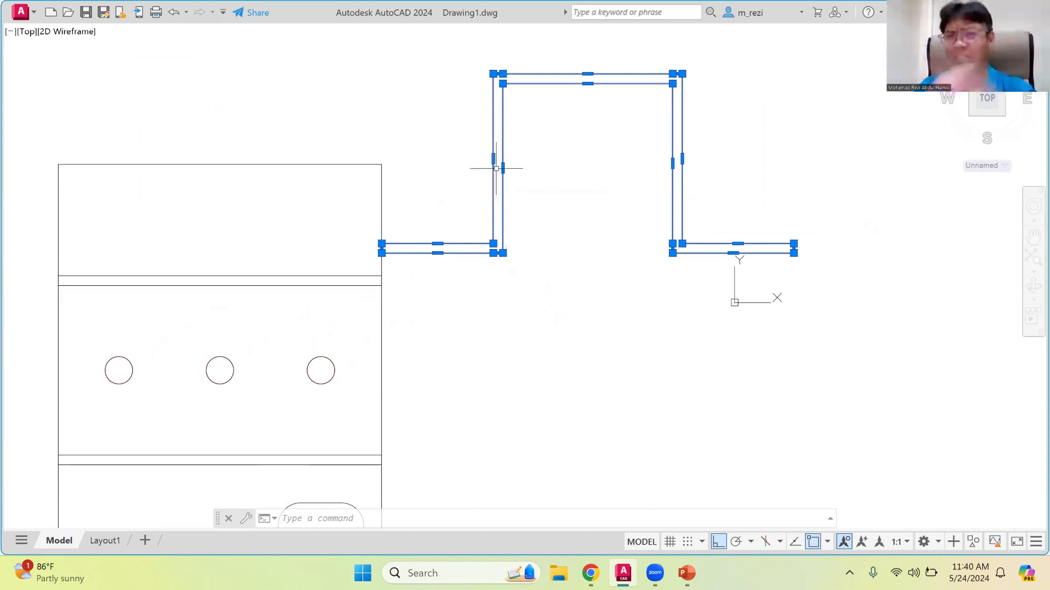
key("Delete")
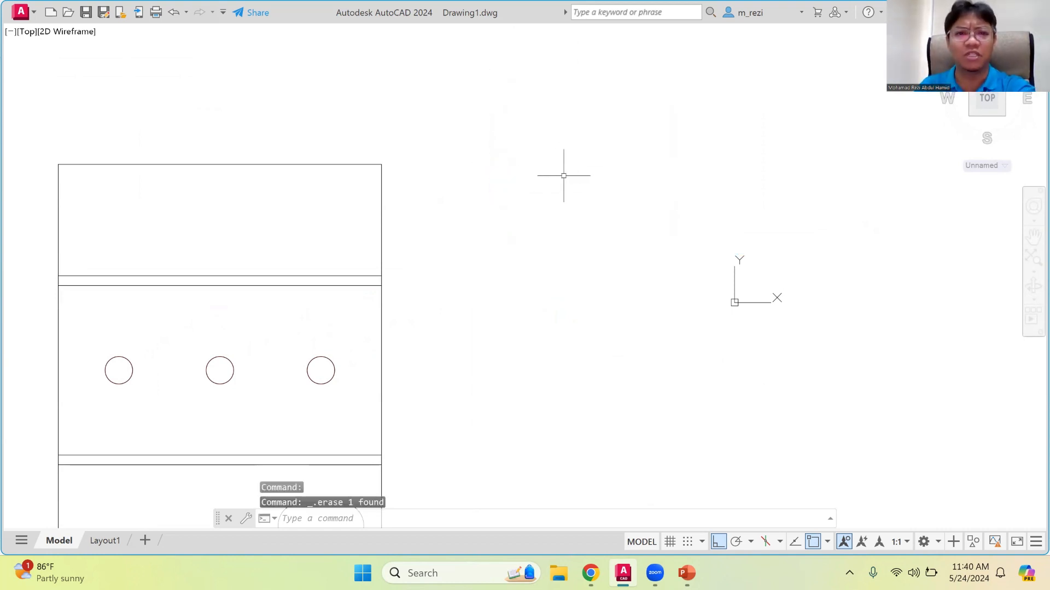
Join the four lines and arcs of the slot outline into one polyline
scroll(563, 172, "down", 4)
scroll(410, 298, "up", 4)
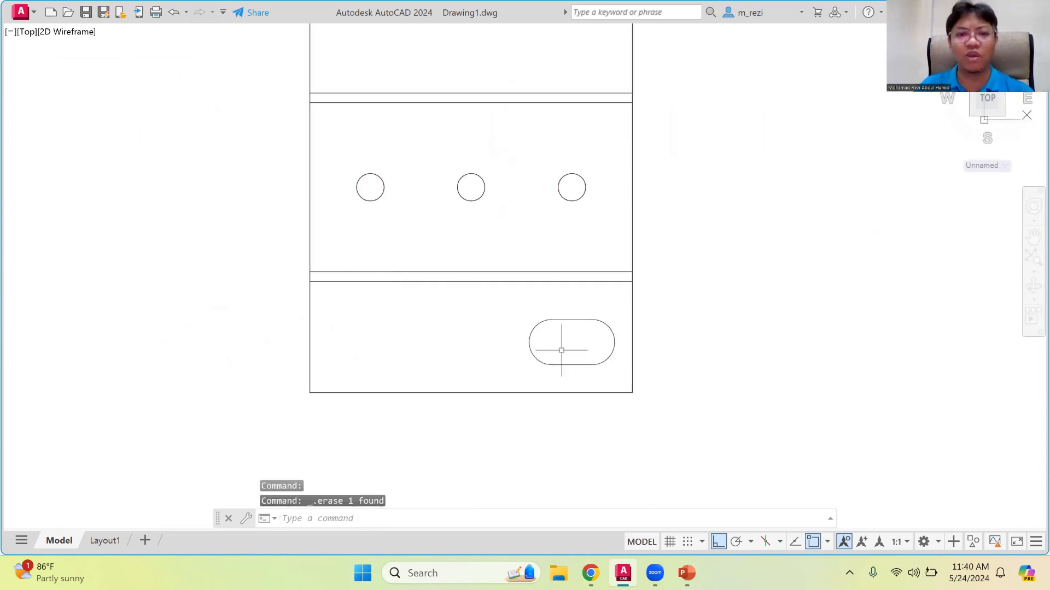
scroll(555, 284, "down", 2)
scroll(530, 85, "up", 2)
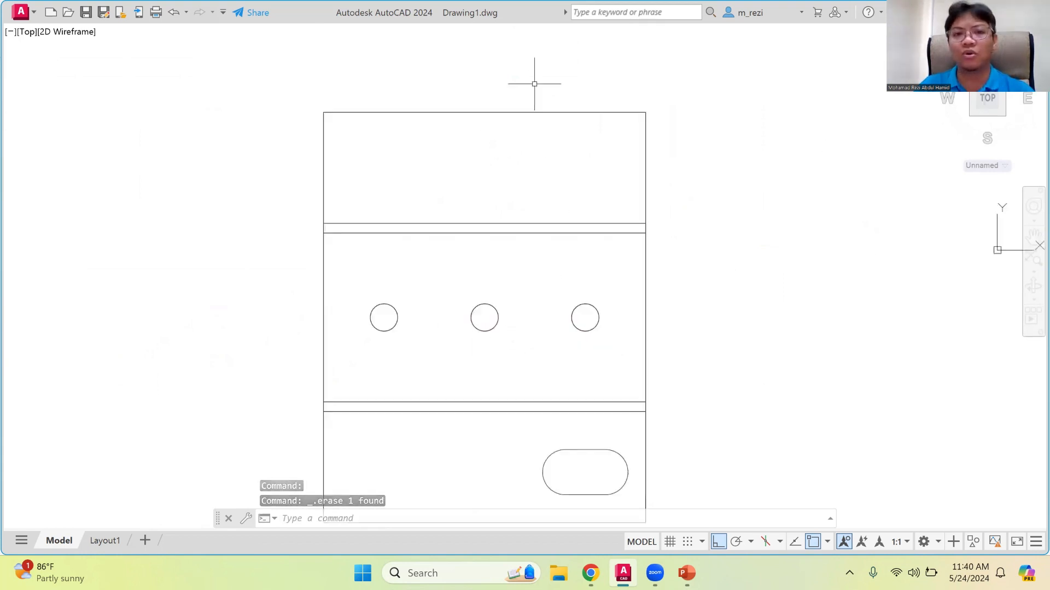
scroll(552, 422, "down", 2)
scroll(537, 484, "up", 2)
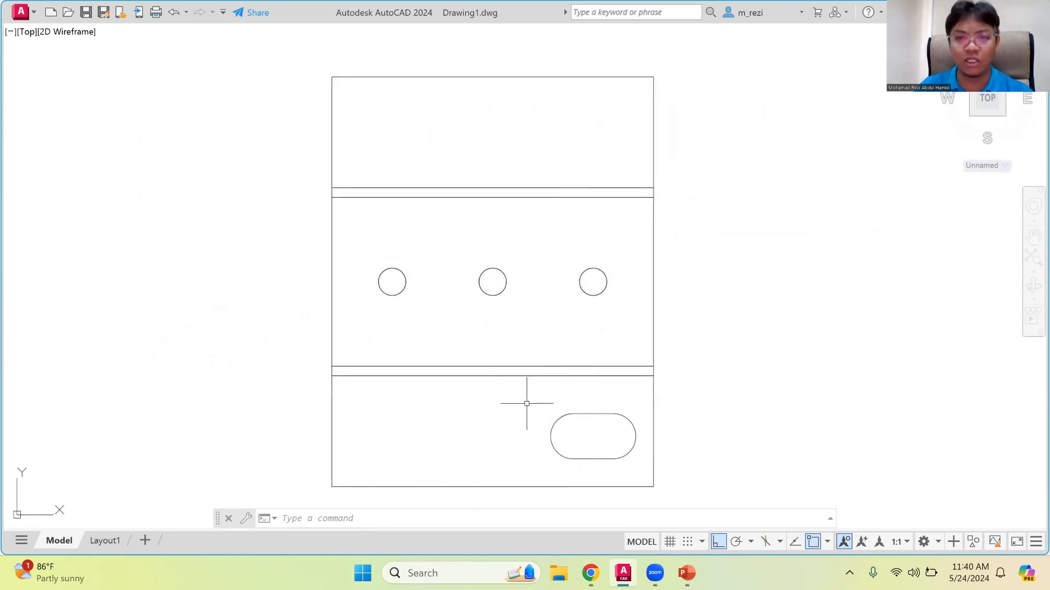
mouse_move(534, 399)
left_mouse_down()
mouse_move(638, 391)
mouse_move(647, 432)
mouse_move(618, 471)
mouse_move(529, 462)
left_mouse_up()
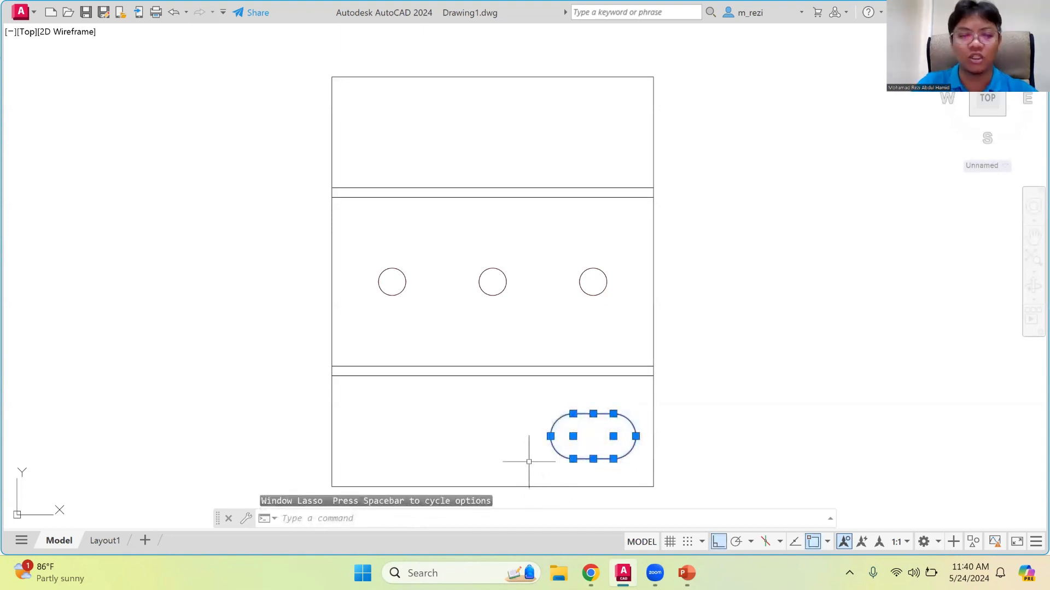
type("in")
key("Return")
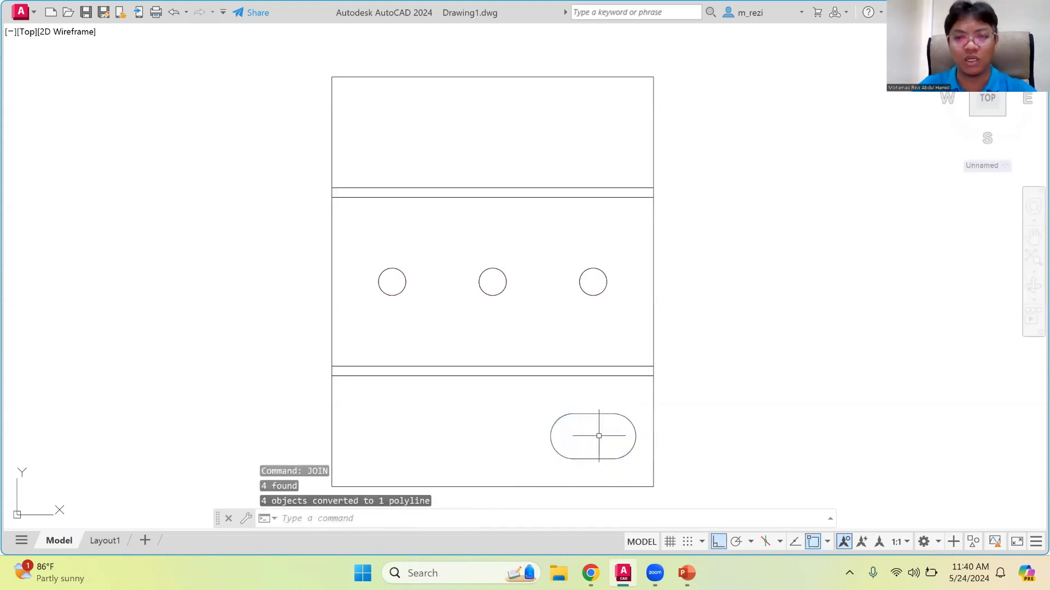
left_click(599, 413)
key("Escape")
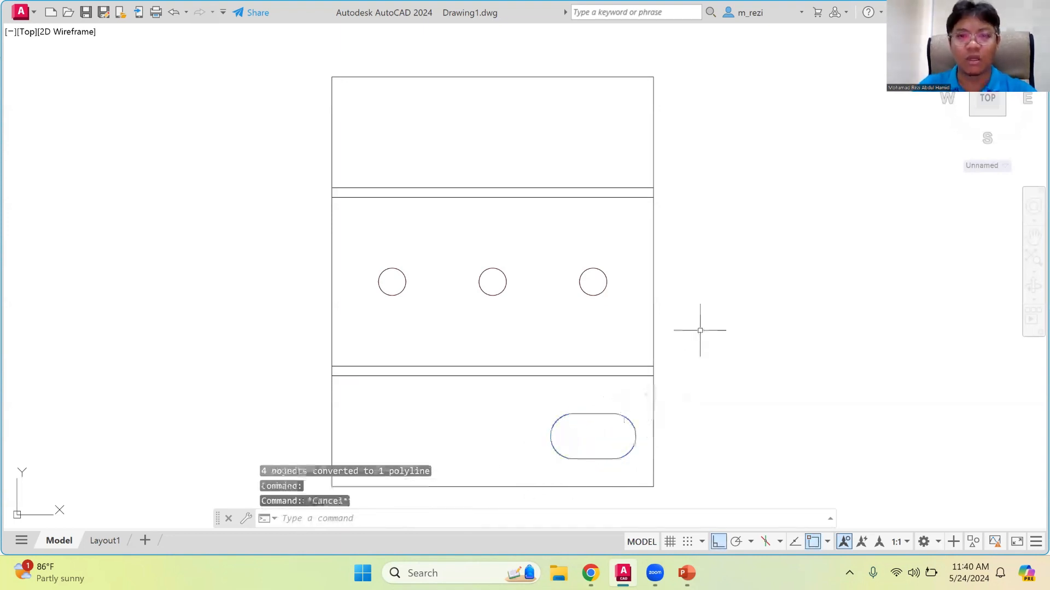
Mirror the slot about the bracket's vertical centreline, through the midpoints of the lower and upper edges, keeping the source object
scroll(698, 330, "down", 2)
scroll(661, 352, "up", 2)
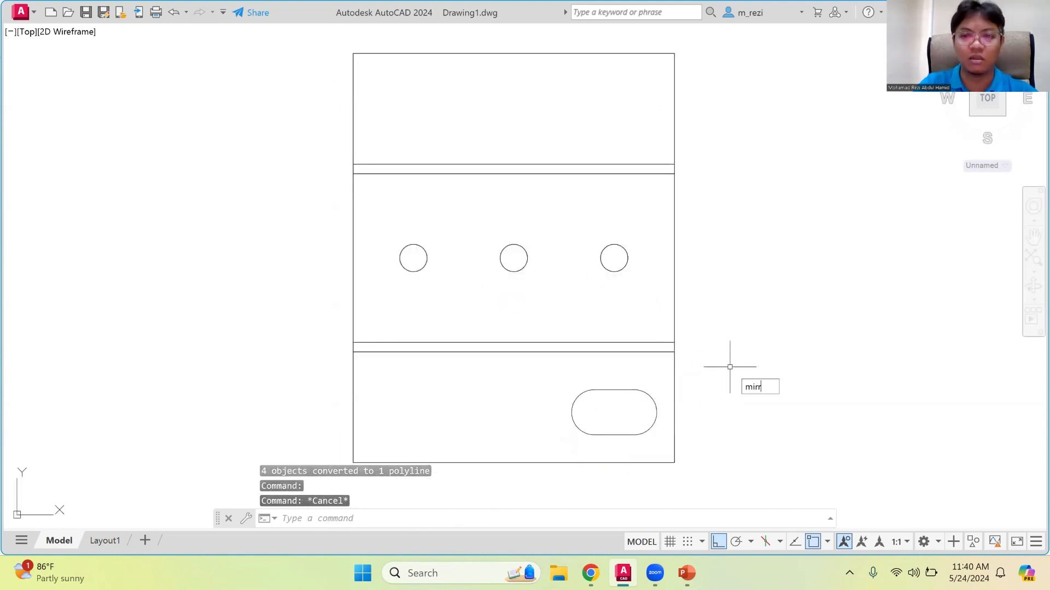
key("Return")
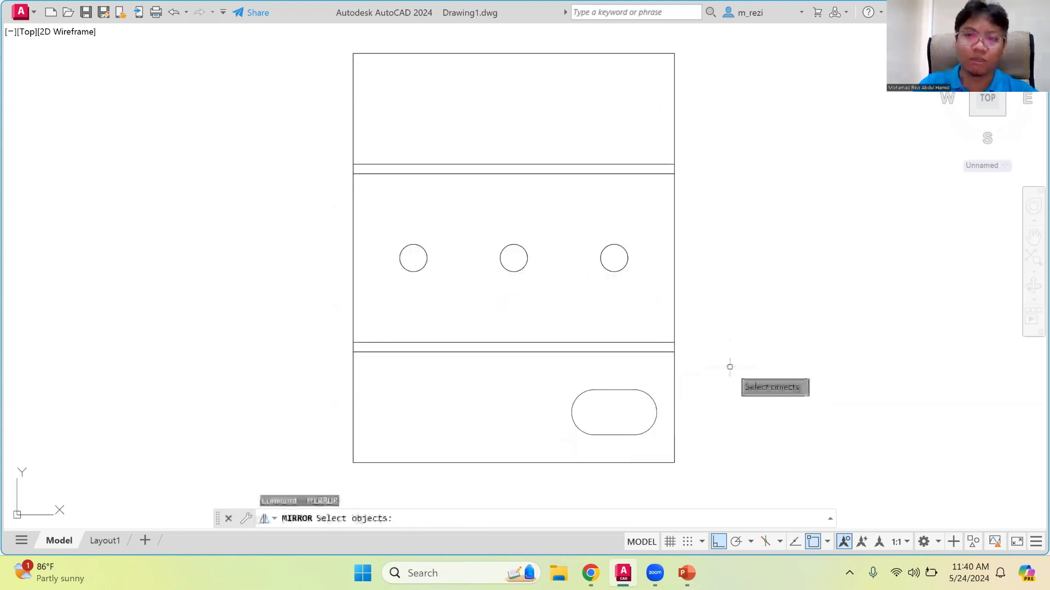
left_click(612, 390)
key("Return")
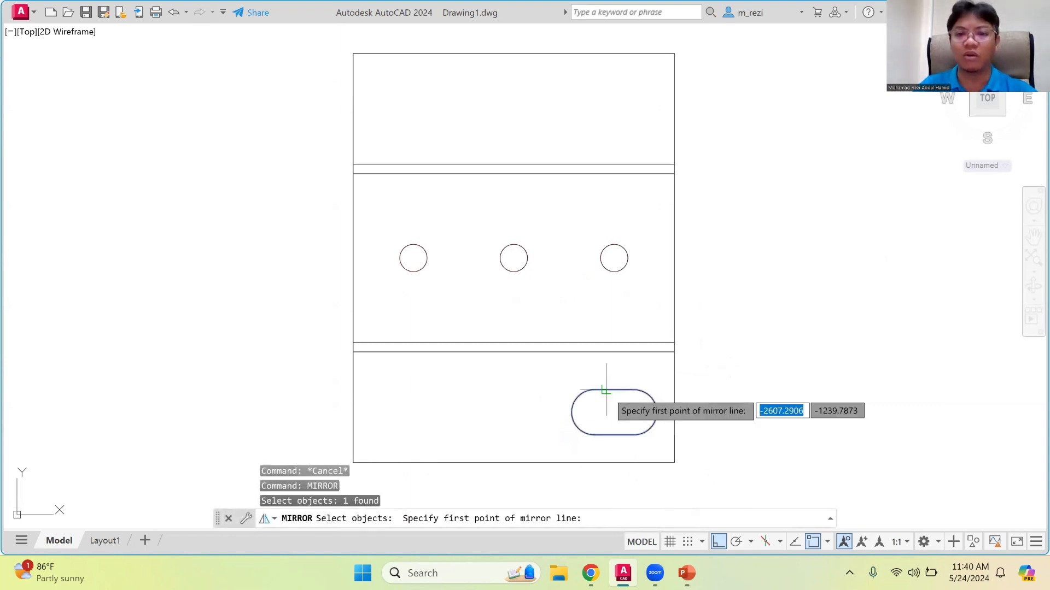
left_click(514, 462)
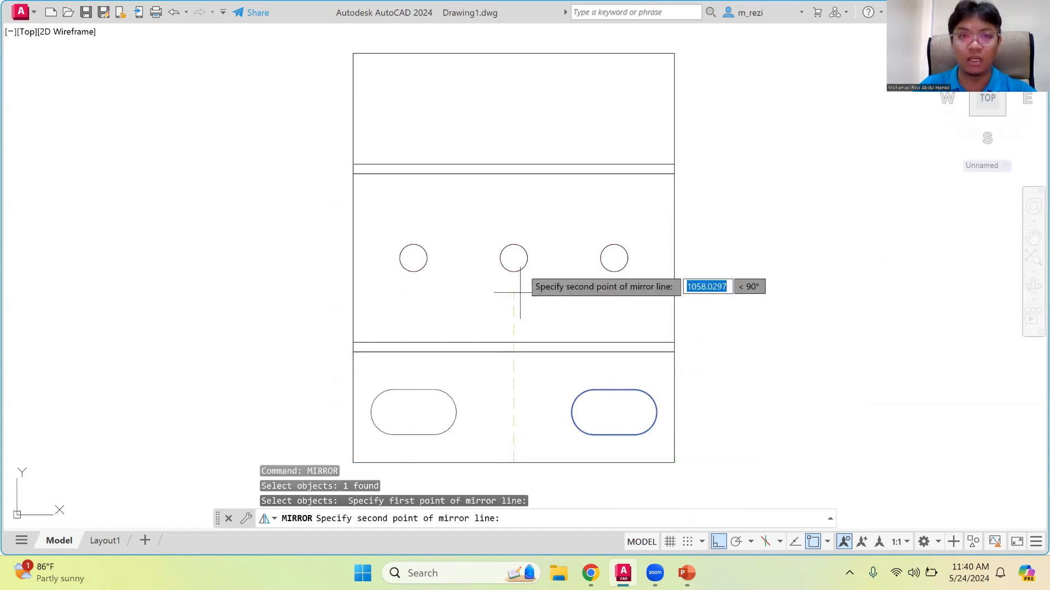
left_click(515, 54)
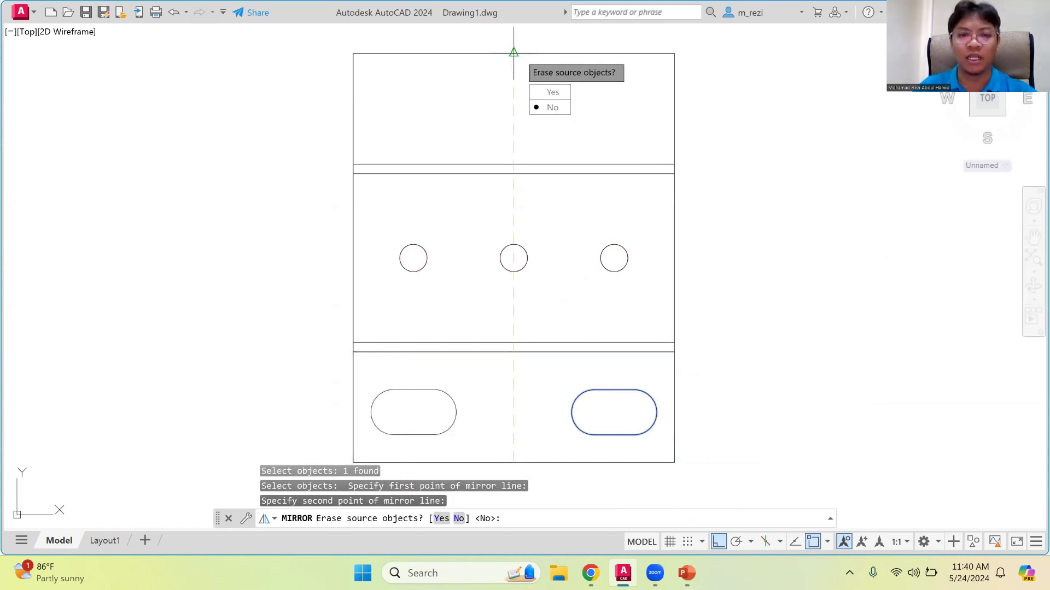
key("Return")
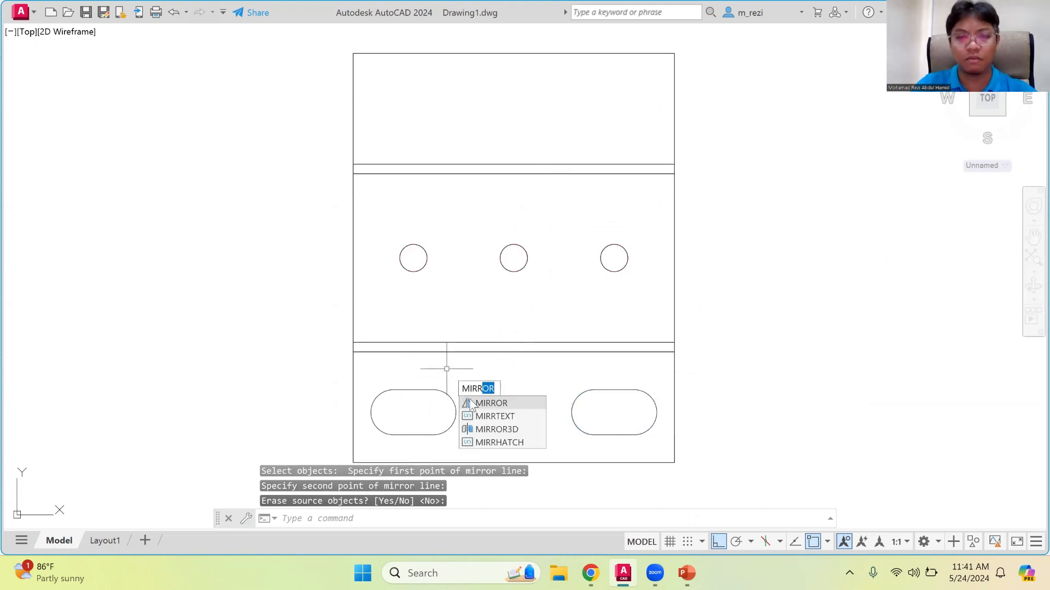
Mirror both lower slots about the bracket's horizontal centreline onto the opposite flange, keeping the source objects
type("mirr")
left_click(471, 403)
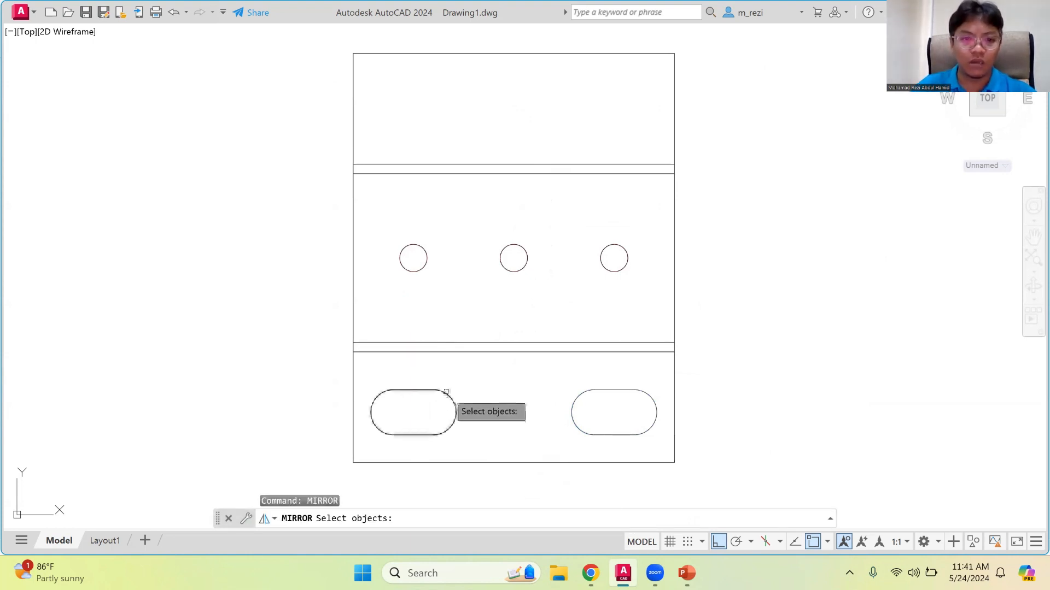
left_click(446, 392)
left_click(586, 389)
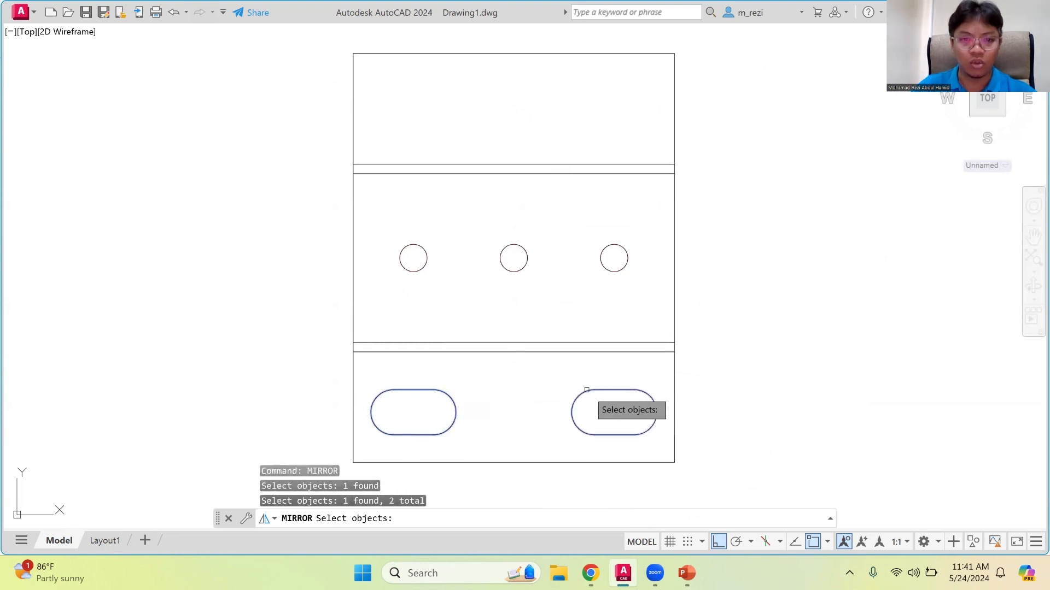
key("Return")
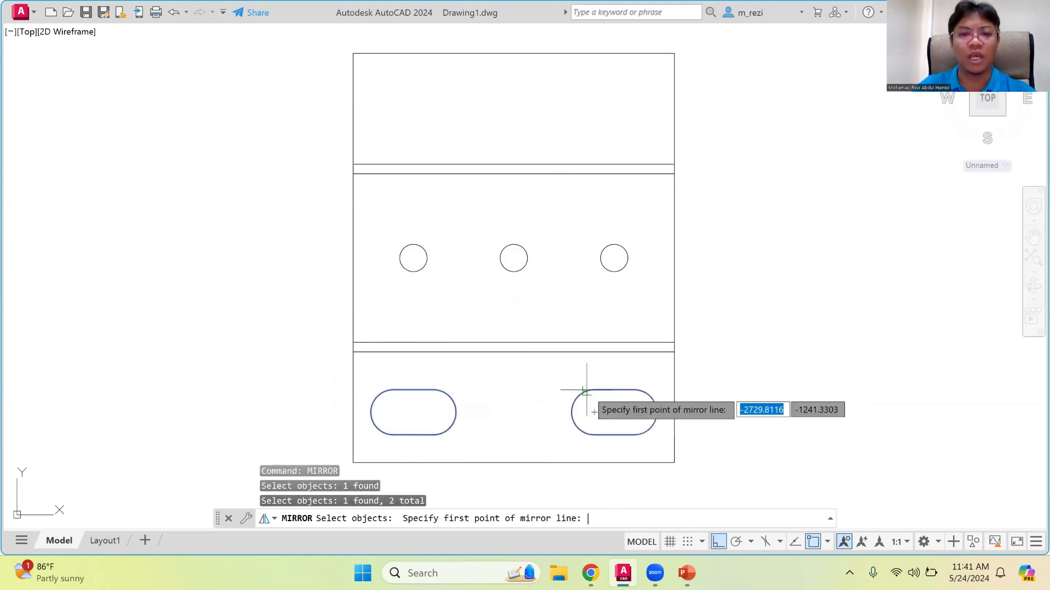
left_click(353, 257)
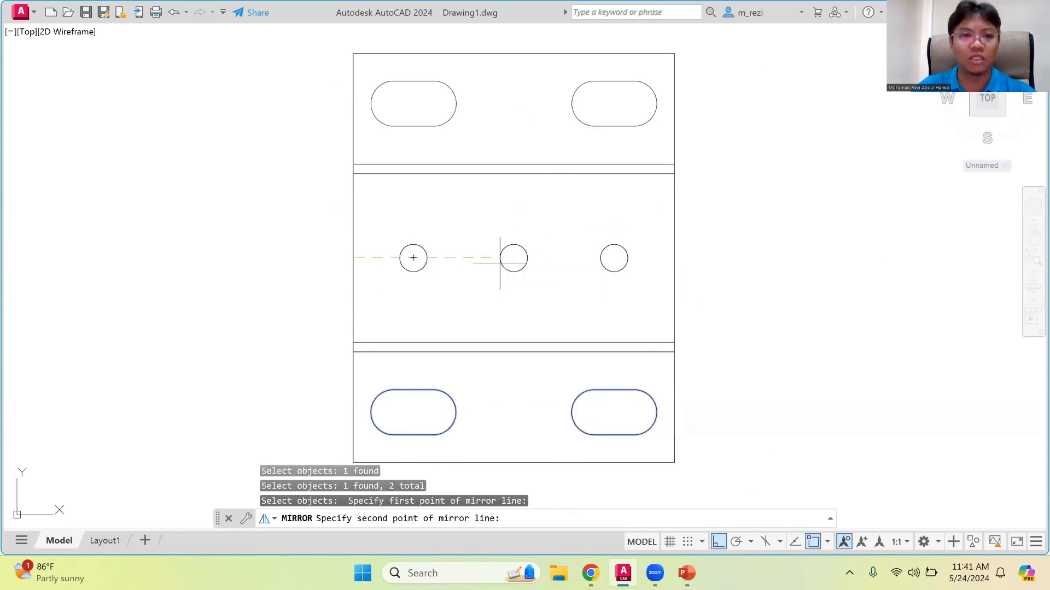
left_click(675, 257)
key("Return")
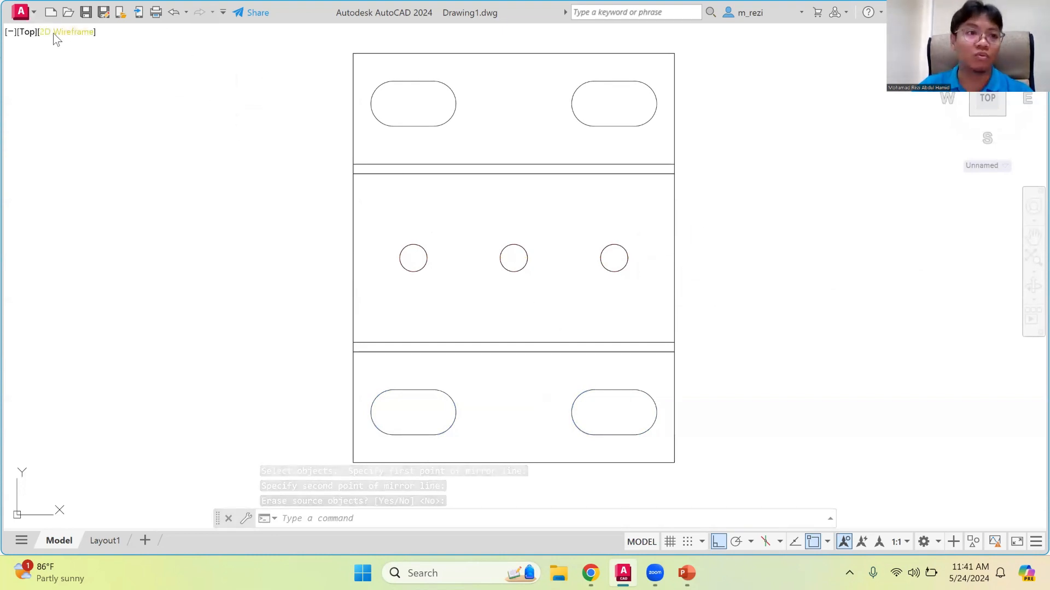
Switch to the SW Isometric view and extrude the four slot outlines downward through both flanges, about 872 deep
left_click(28, 33)
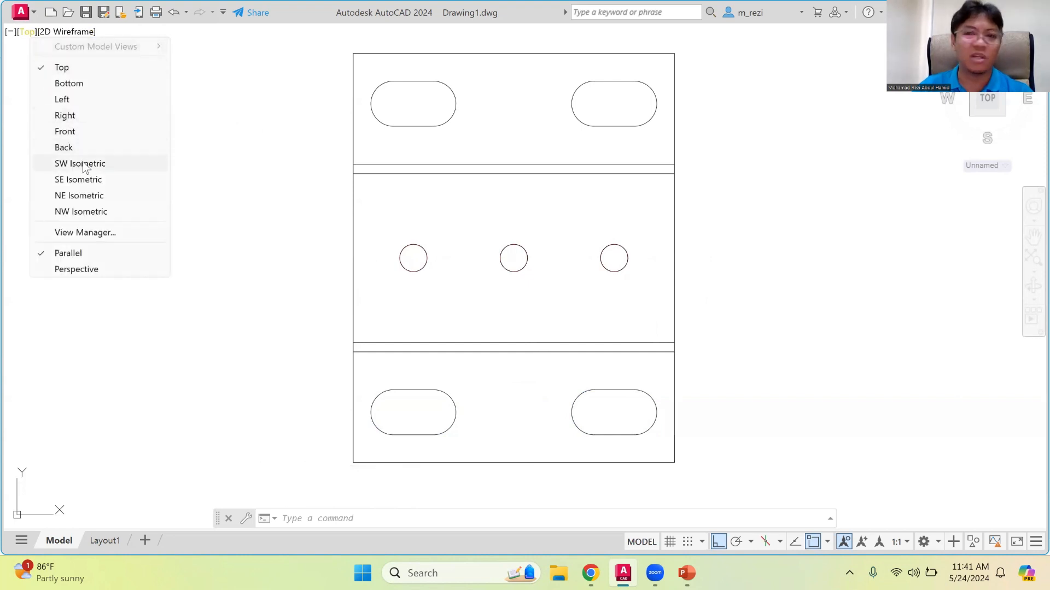
left_click(82, 162)
scroll(473, 232, "down", 2)
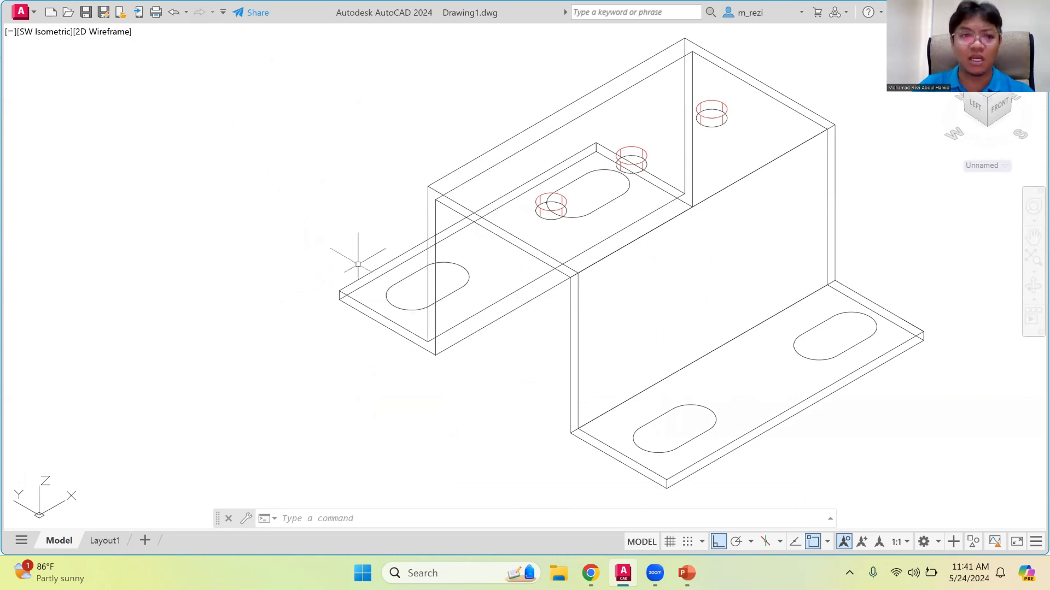
type("u")
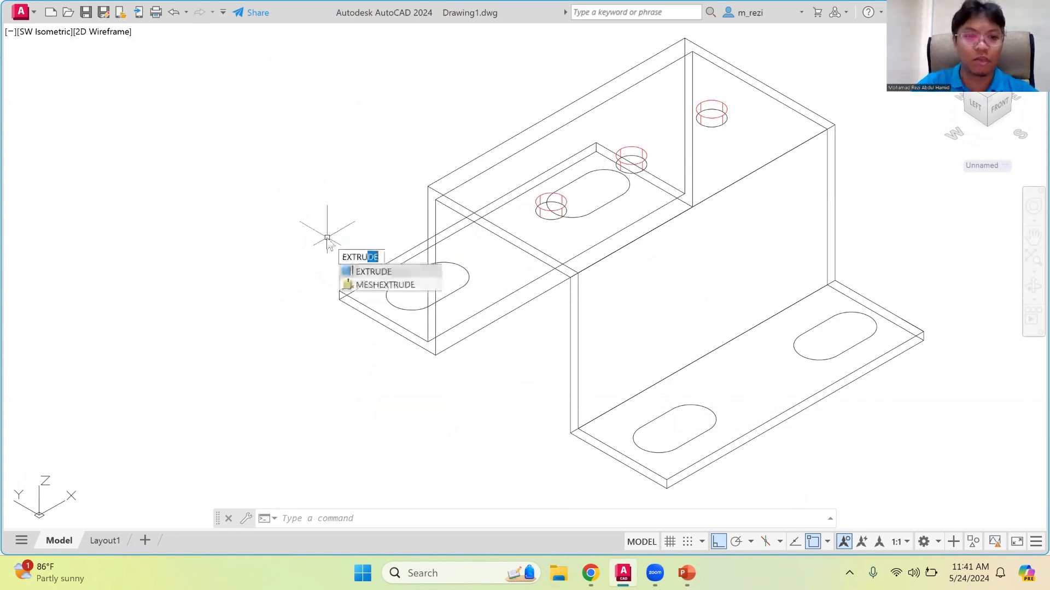
key("Return")
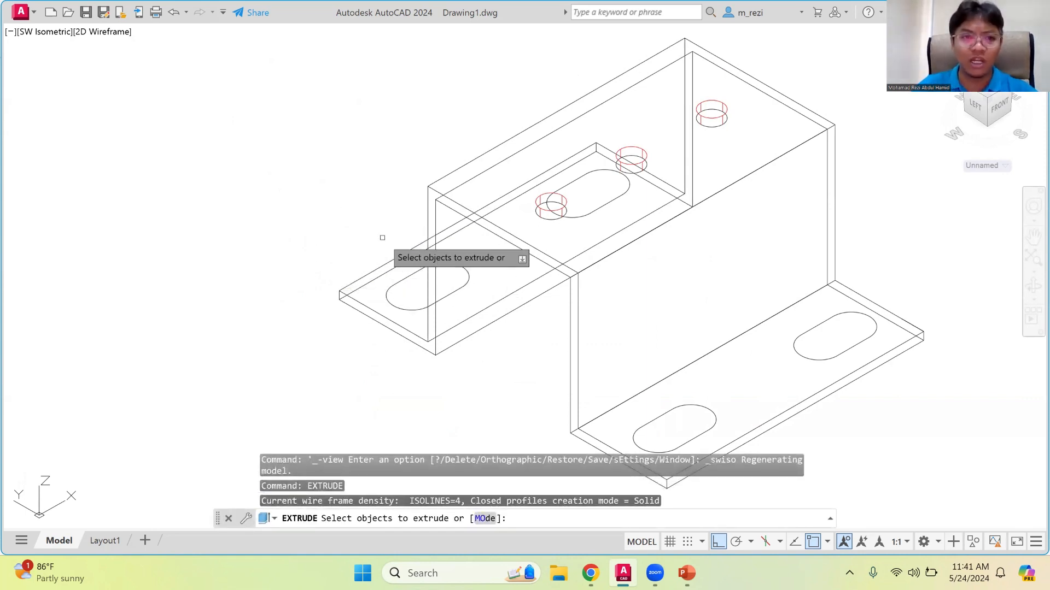
left_click(407, 273)
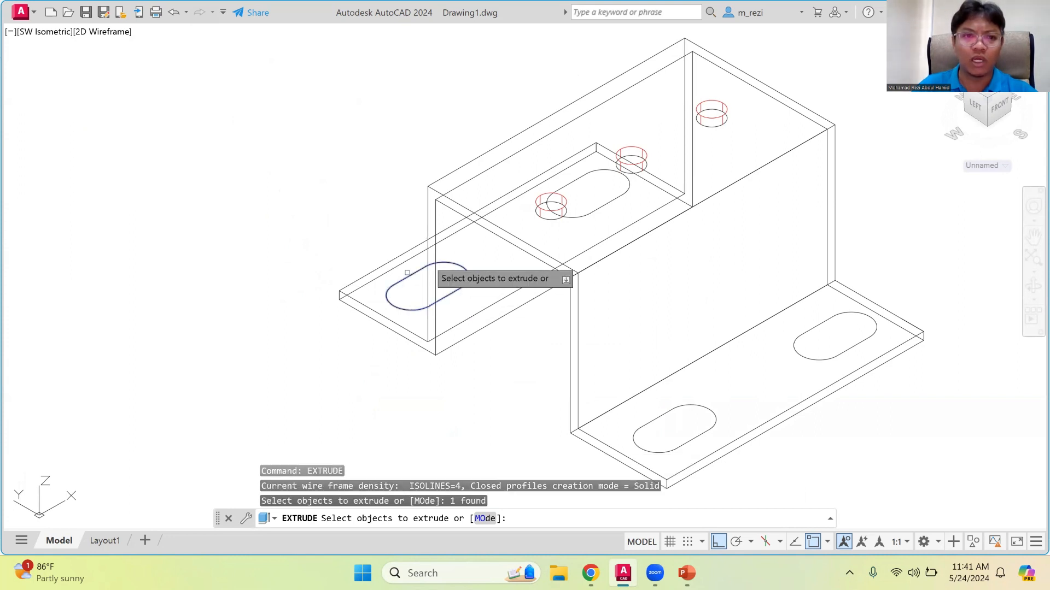
left_click(569, 182)
left_click(645, 421)
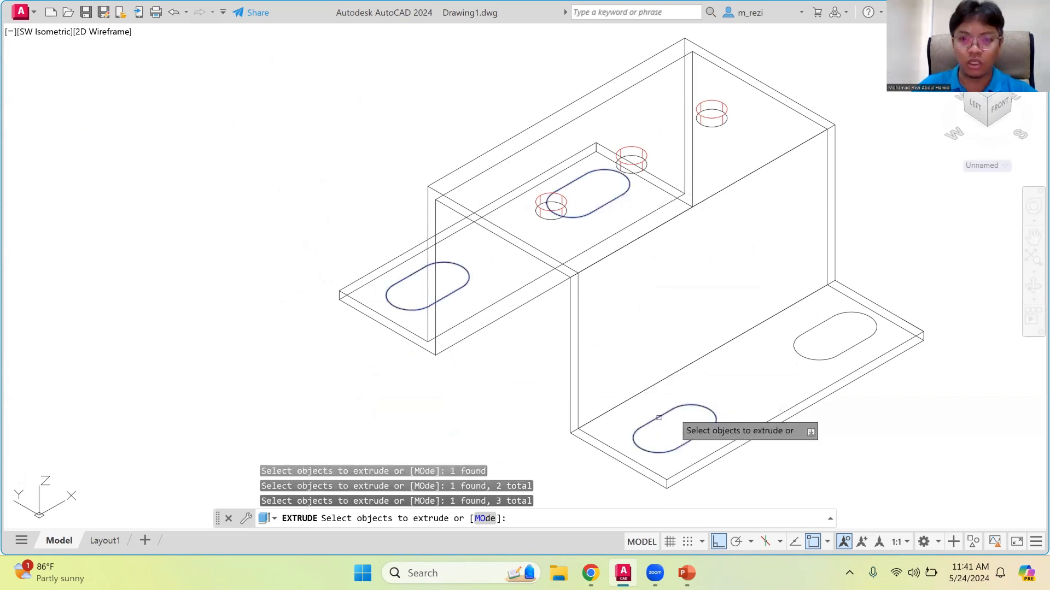
left_click(803, 332)
key("Return")
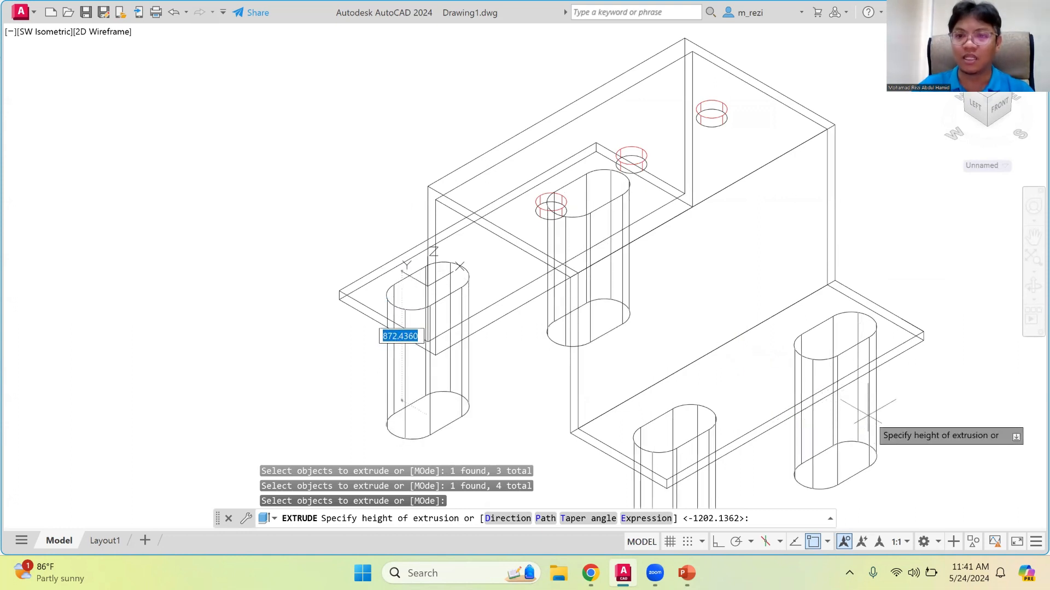
key("Escape")
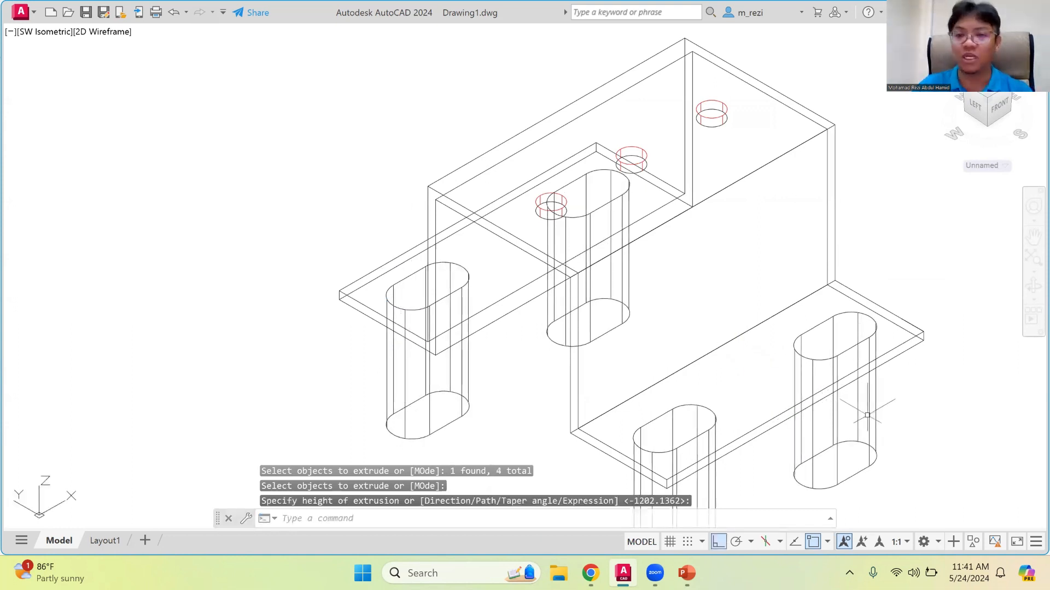
Set the visual style to Conceptual so the bracket and the four slot solids appear shaded
left_click(103, 32)
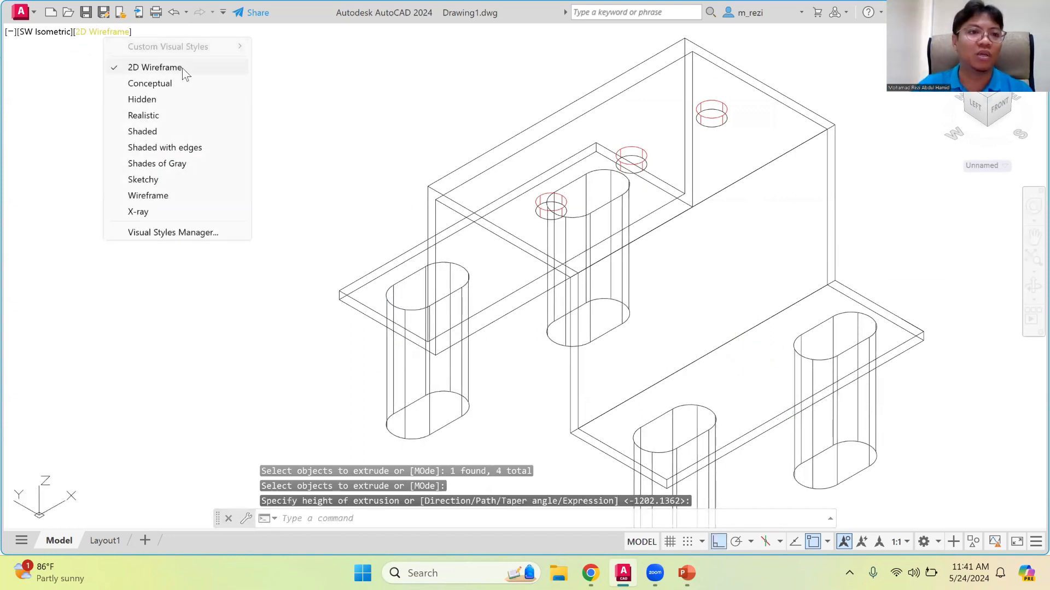
left_click(173, 87)
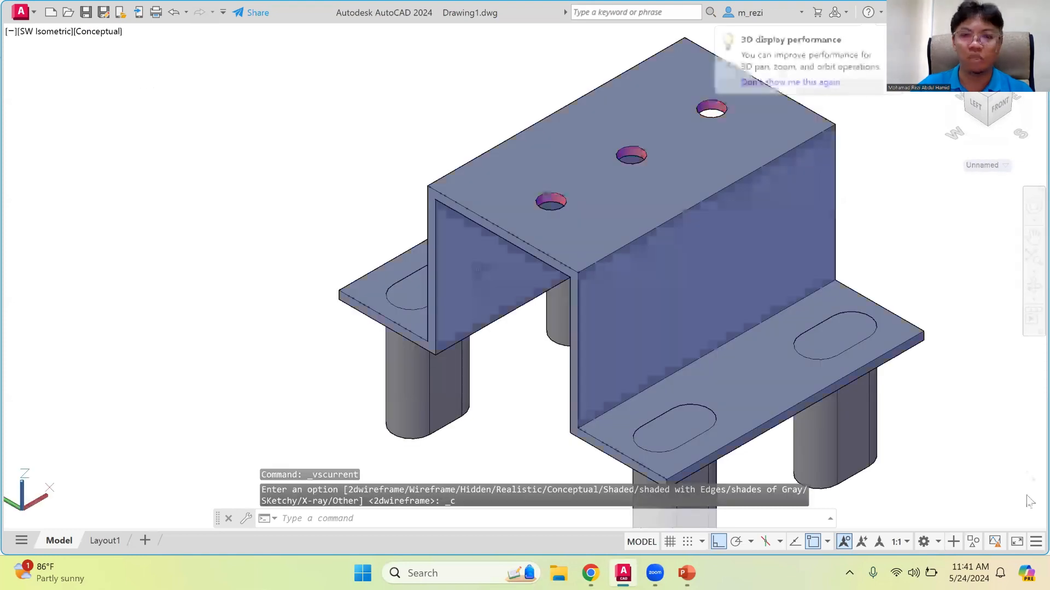
left_click(1028, 298)
mouse_move(815, 366)
left_mouse_down()
mouse_move(719, 264)
mouse_move(757, 265)
mouse_move(806, 340)
mouse_move(776, 355)
mouse_move(707, 335)
mouse_move(591, 371)
left_mouse_up()
key("Escape")
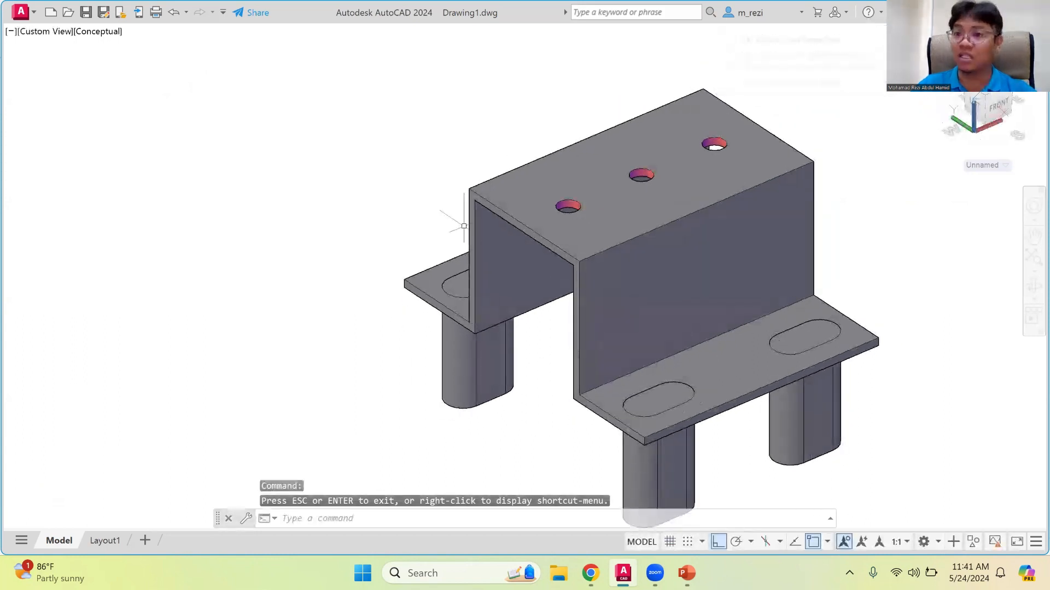
Subtract the four extruded slot solids from the hat-shaped bracket to cut the slots through its flanges
type("s")
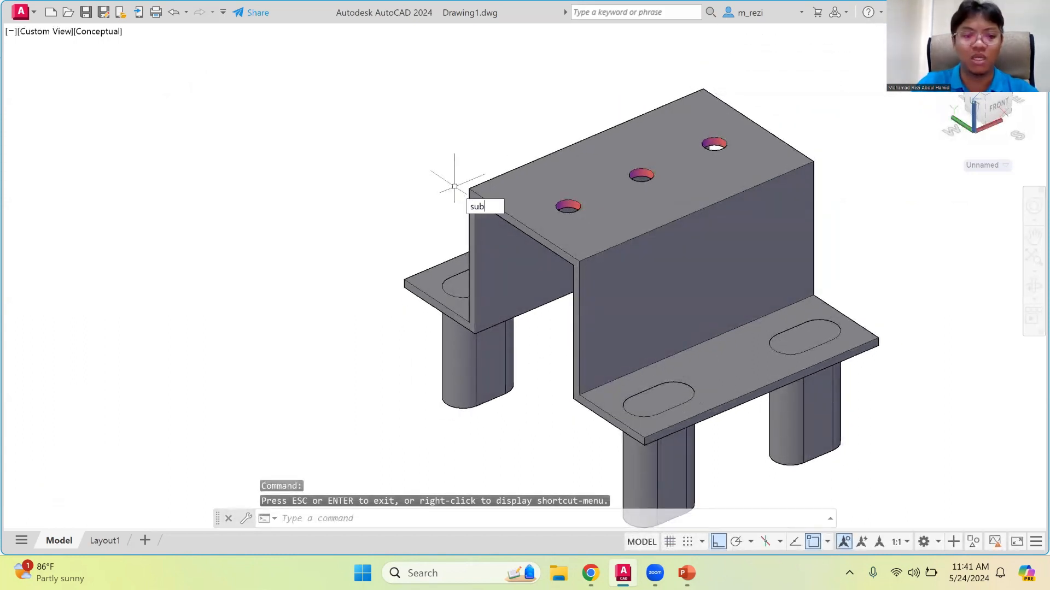
type("ub")
key("Return")
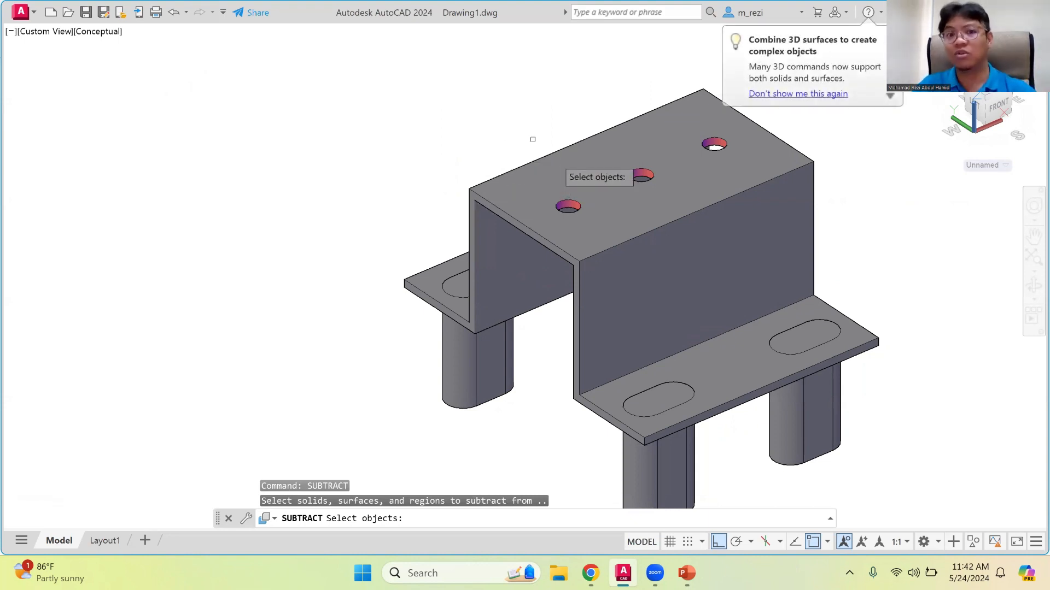
left_click(548, 179)
key("Return")
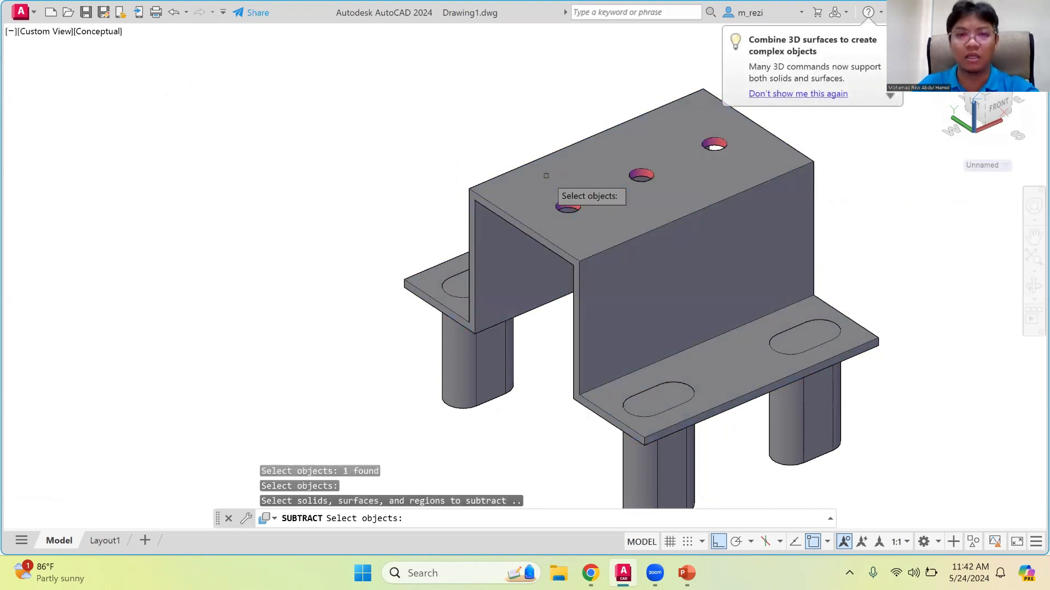
left_click(459, 365)
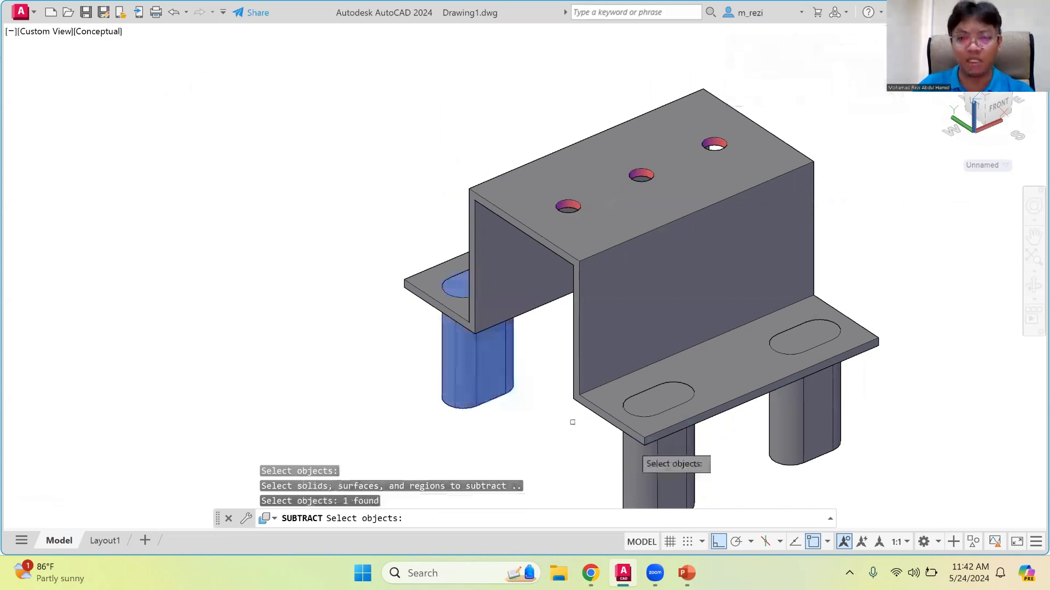
left_click(662, 461)
left_click(795, 439)
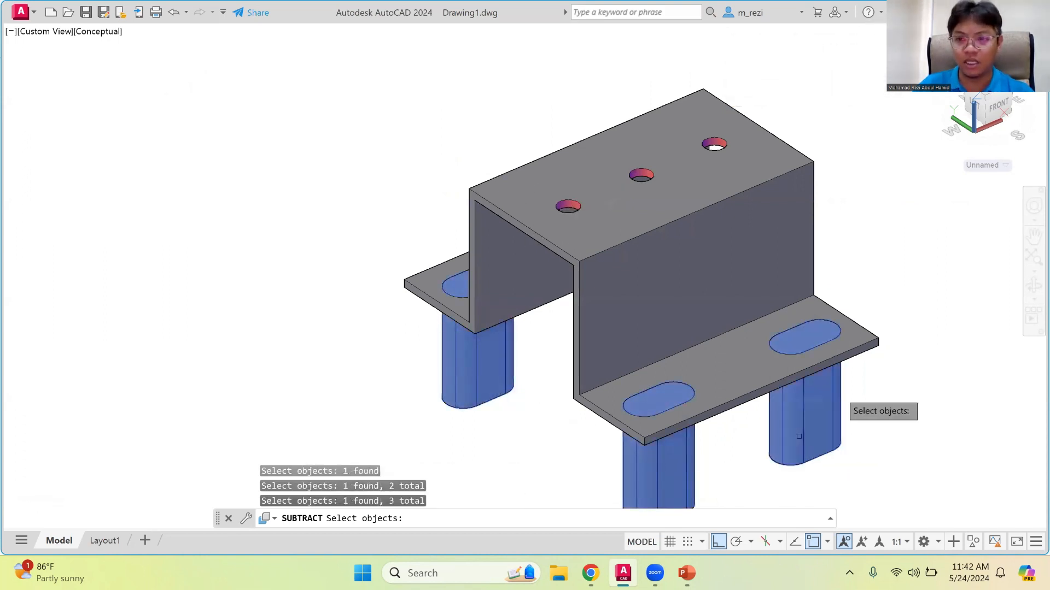
left_click(1033, 287)
left_click_drag(835, 329, 872, 250)
key("Escape")
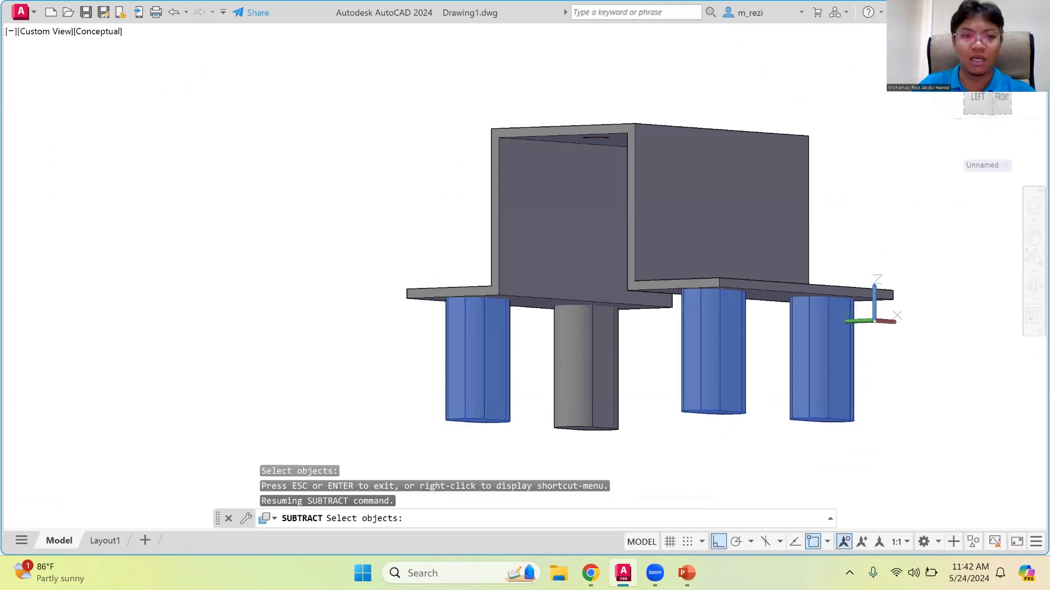
left_click(573, 364)
key("Return")
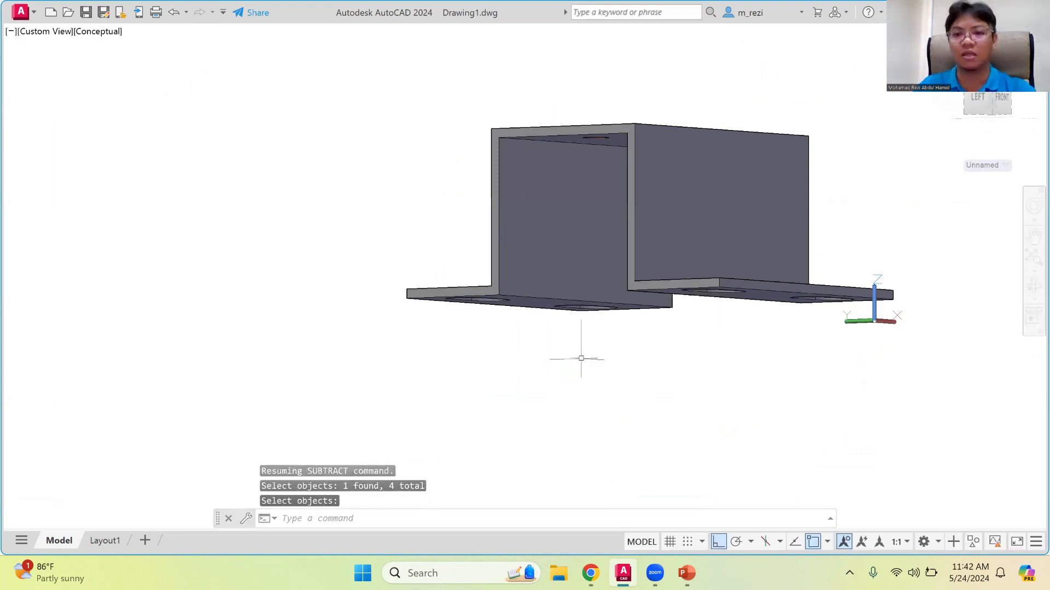
Inspect the cut slots and top holes of the bracket from above and centre it in the view
left_click(1033, 287)
left_click_drag(787, 290, 773, 370)
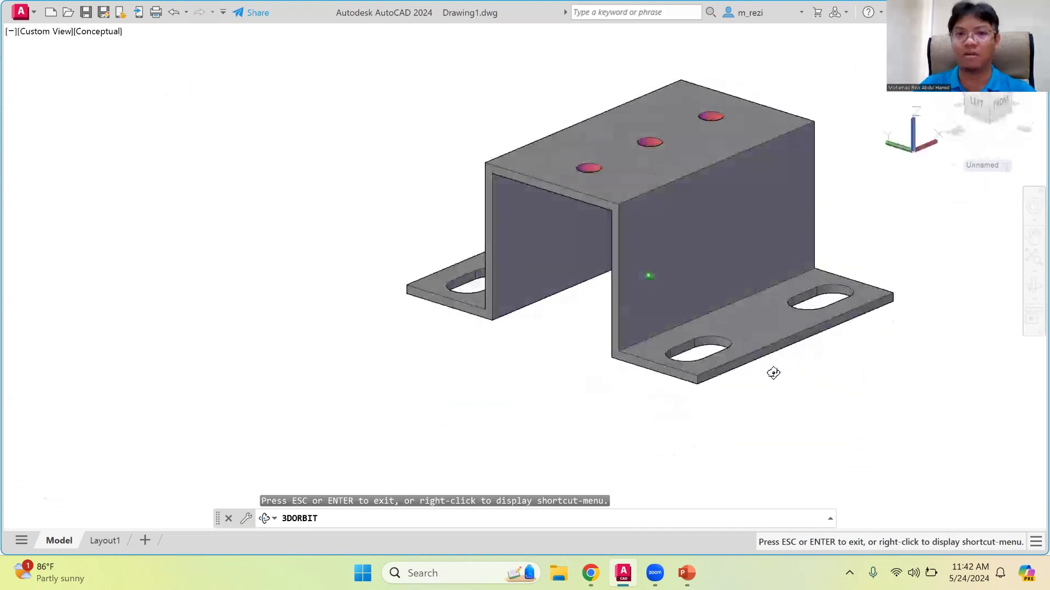
left_click(1032, 237)
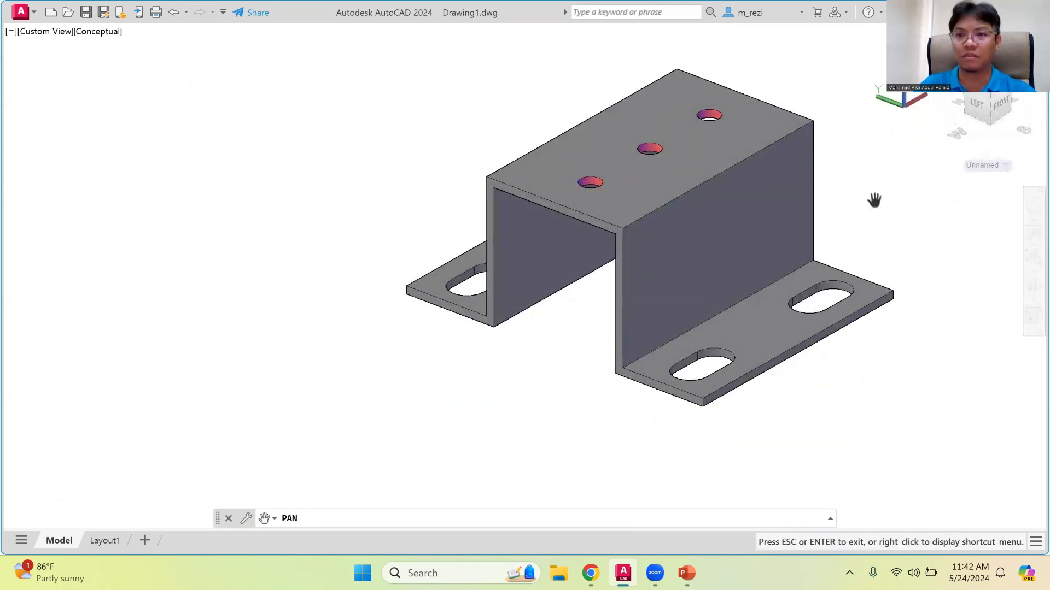
left_click_drag(874, 193, 768, 211)
key("Escape")
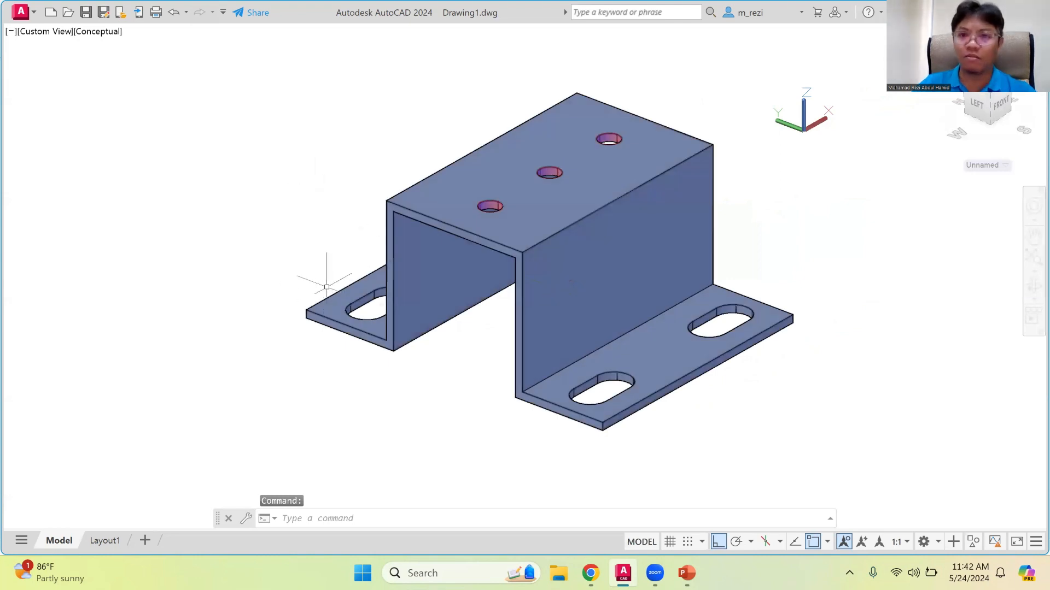
left_click(112, 540)
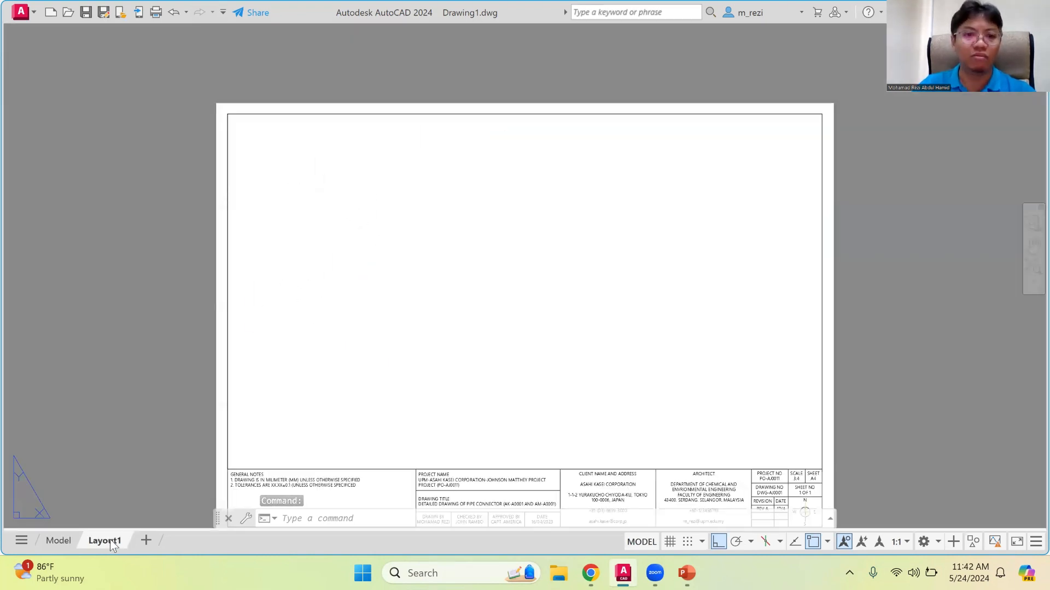
scroll(377, 206, "down", 2)
scroll(346, 263, "up", 2)
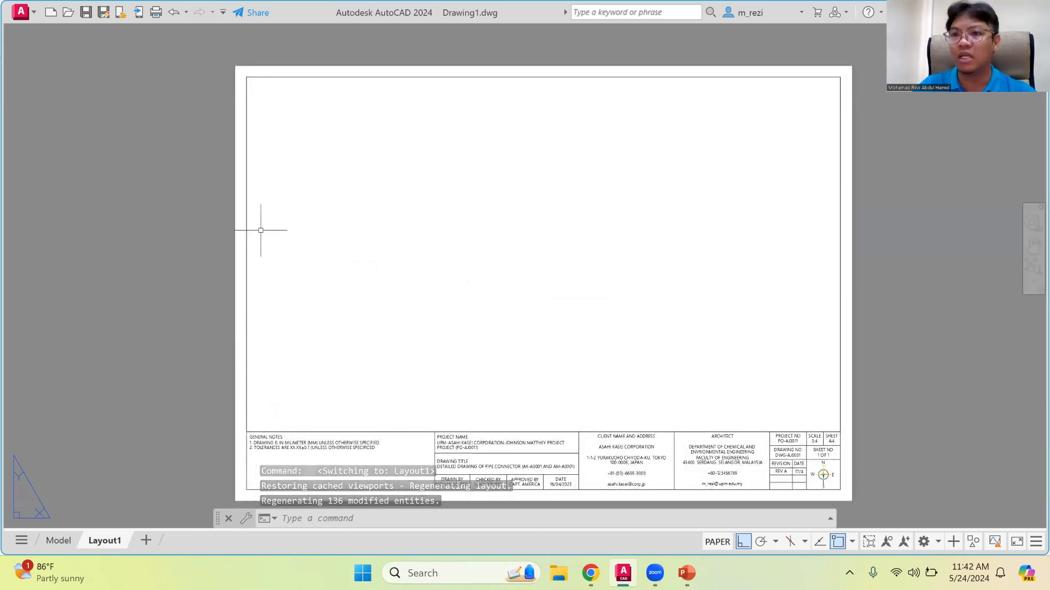
type("vi")
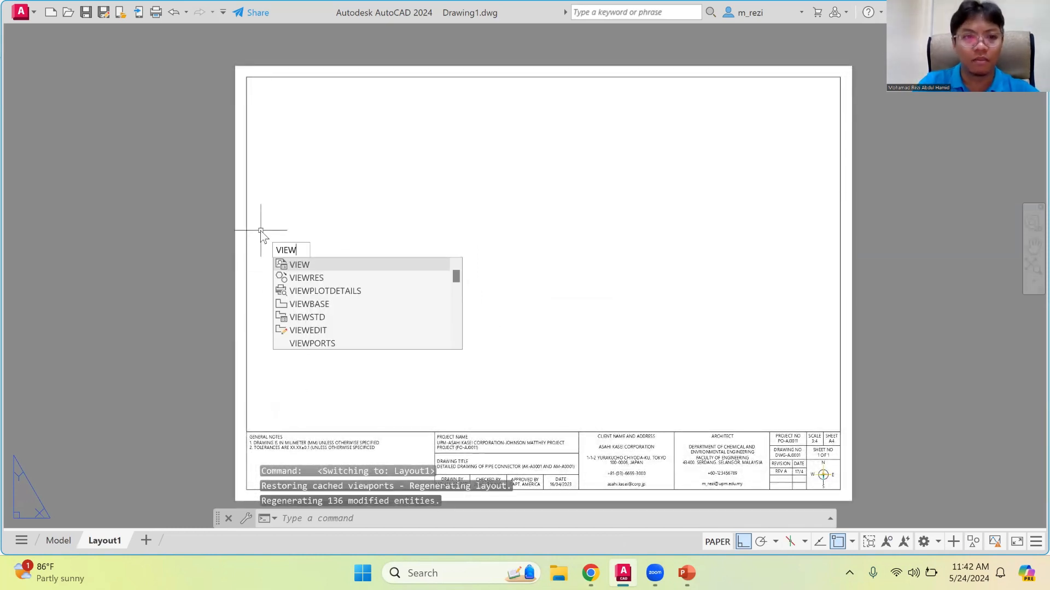
type("ewba")
key("Return")
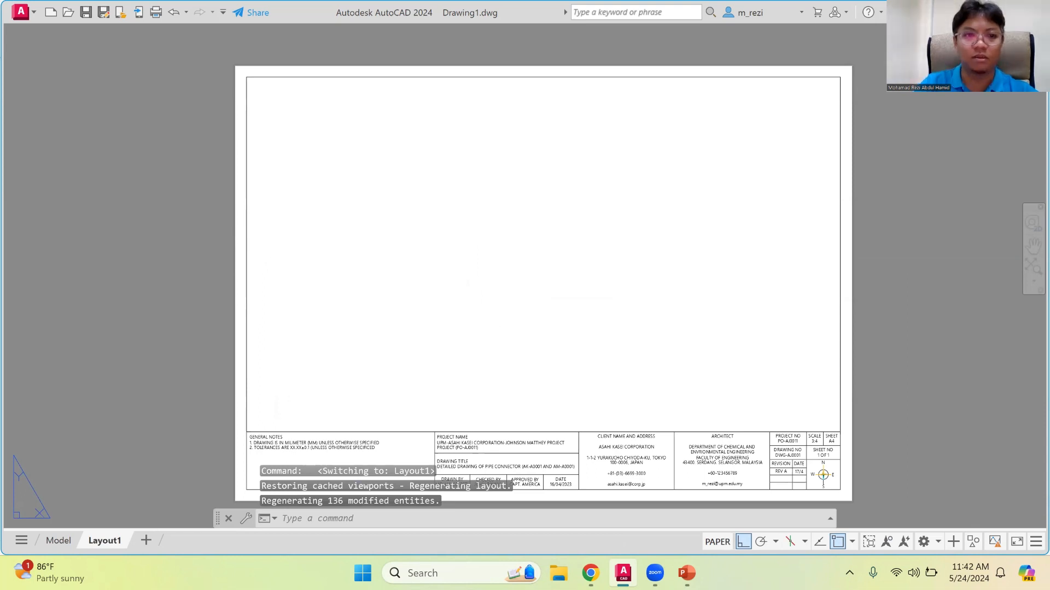
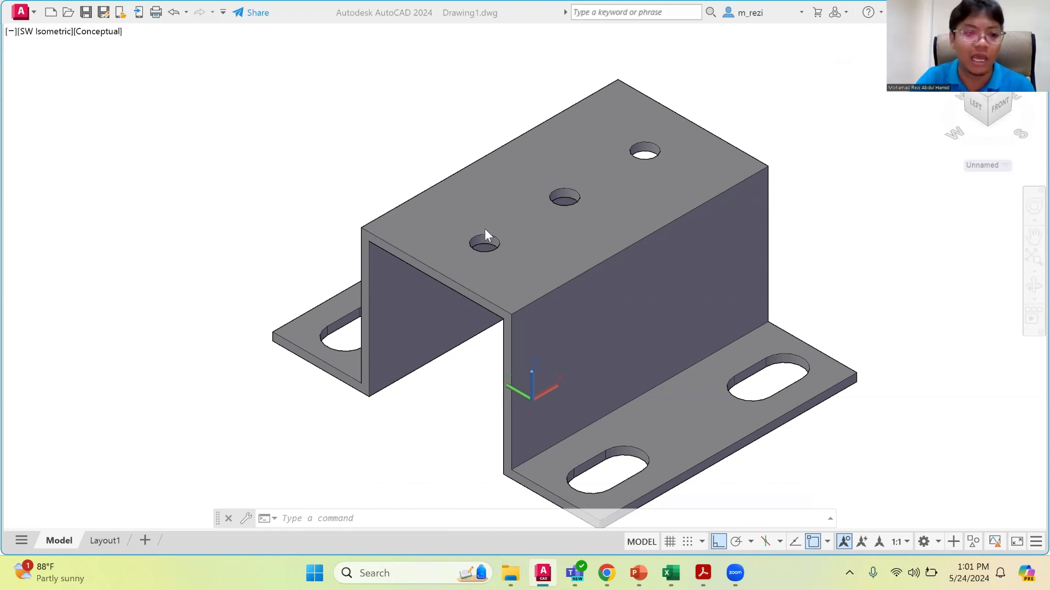
Open Layout1 and zoom to the extents of the title-block sheet
left_click(106, 540)
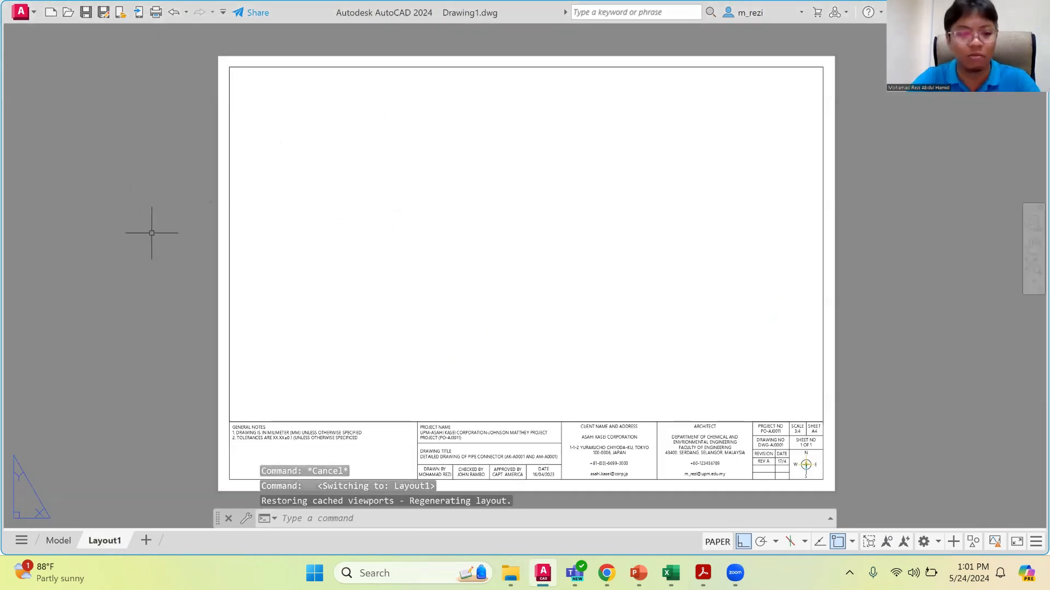
type("zoom")
key("Return")
type("e")
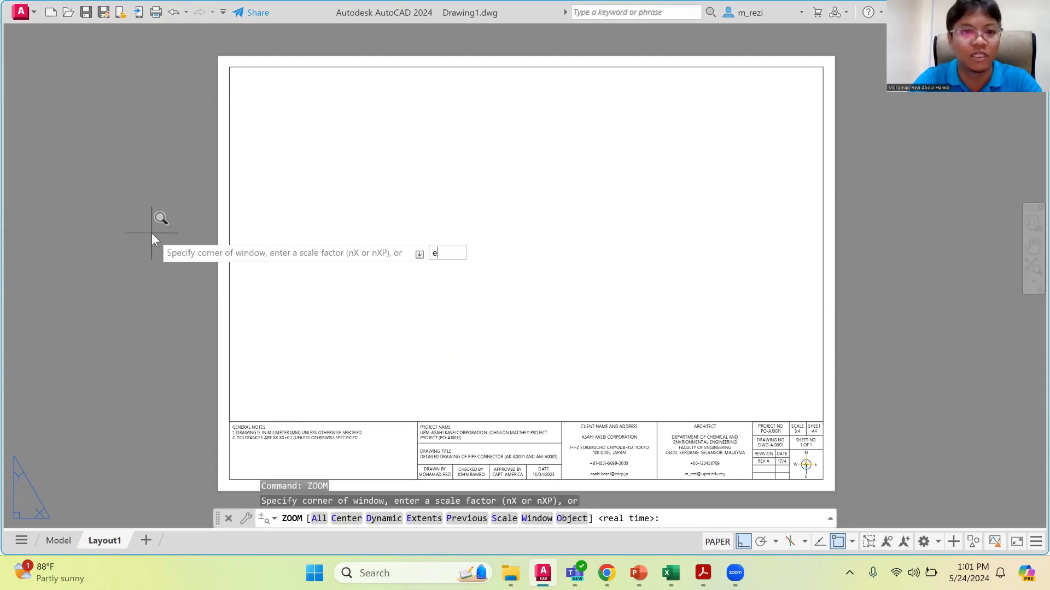
key("Return")
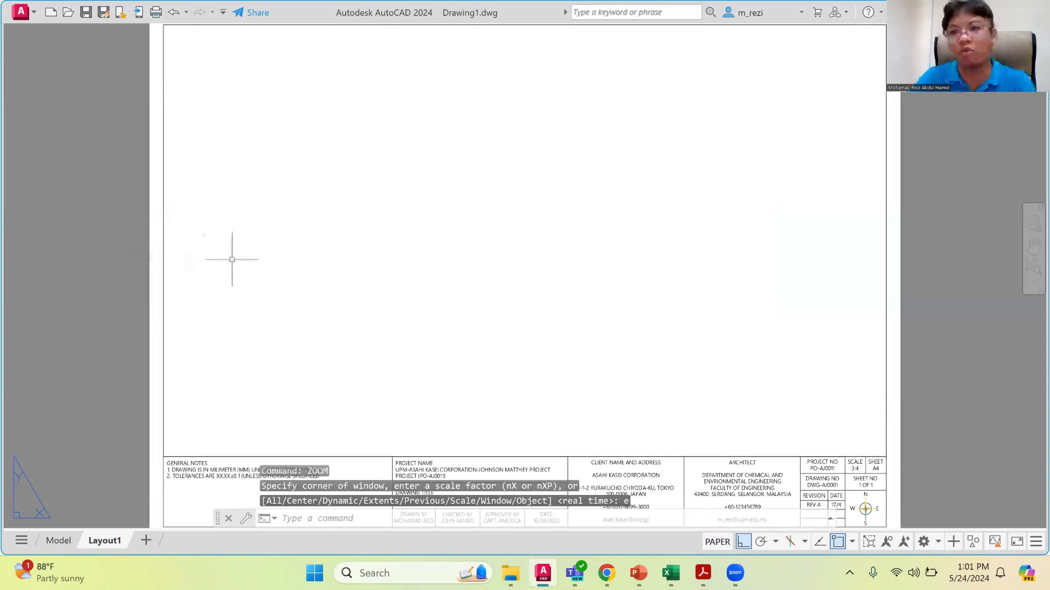
Create a Front-oriented base view of the model-space bracket with VIEWBASE in the sheet's lower-left area, above the title block
type("vi")
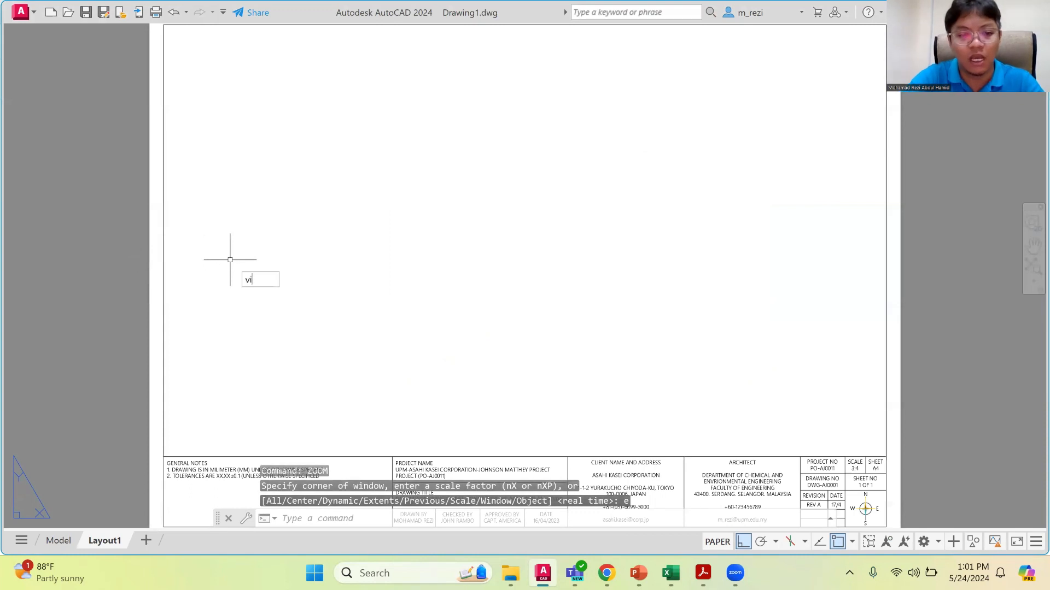
type("ewbase")
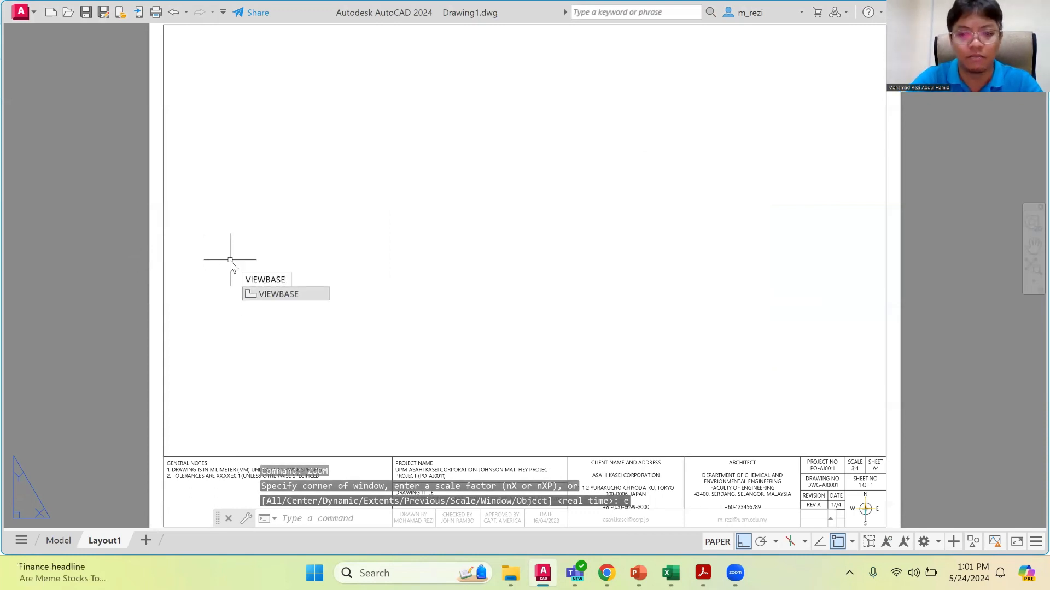
key("Return")
key("Return")
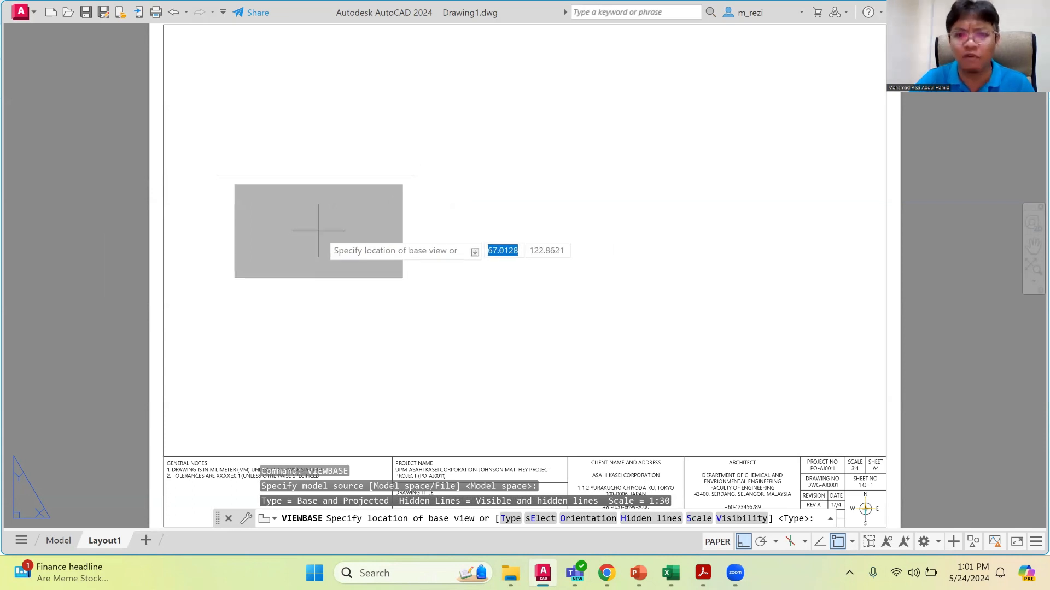
left_click(568, 521)
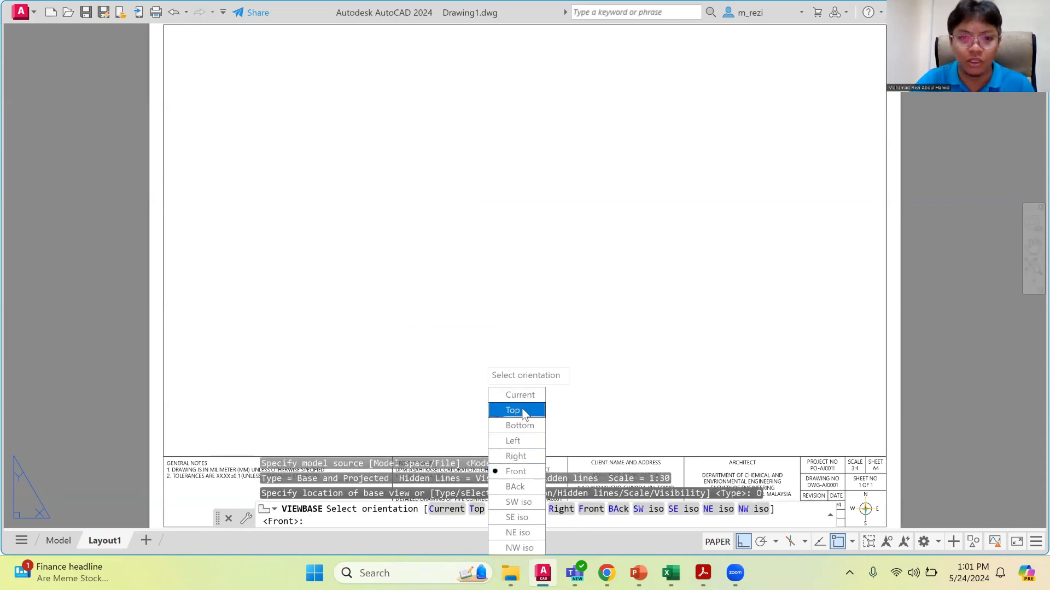
left_click(516, 471)
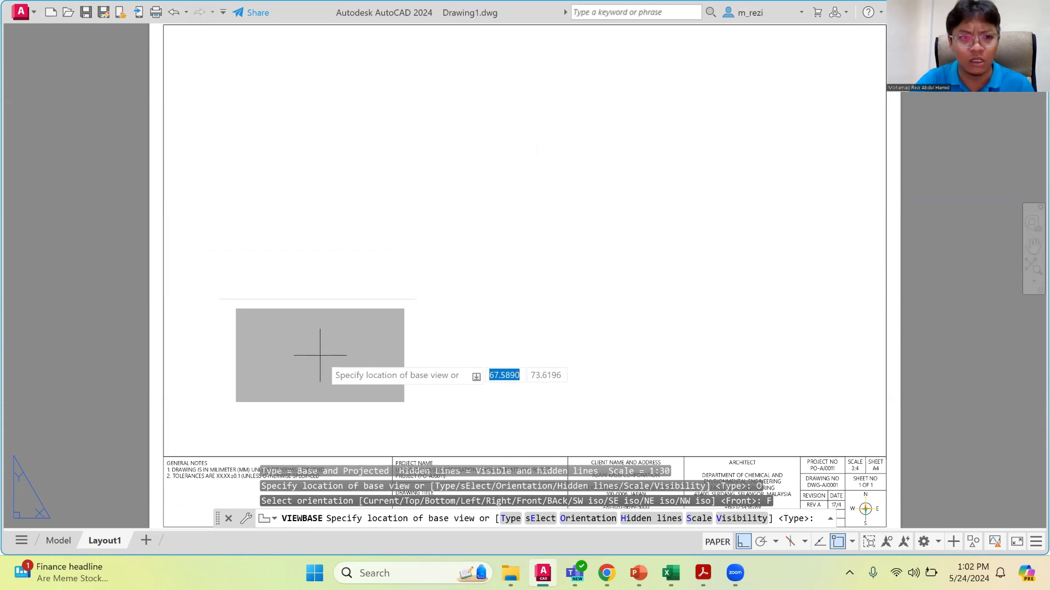
left_click(319, 355)
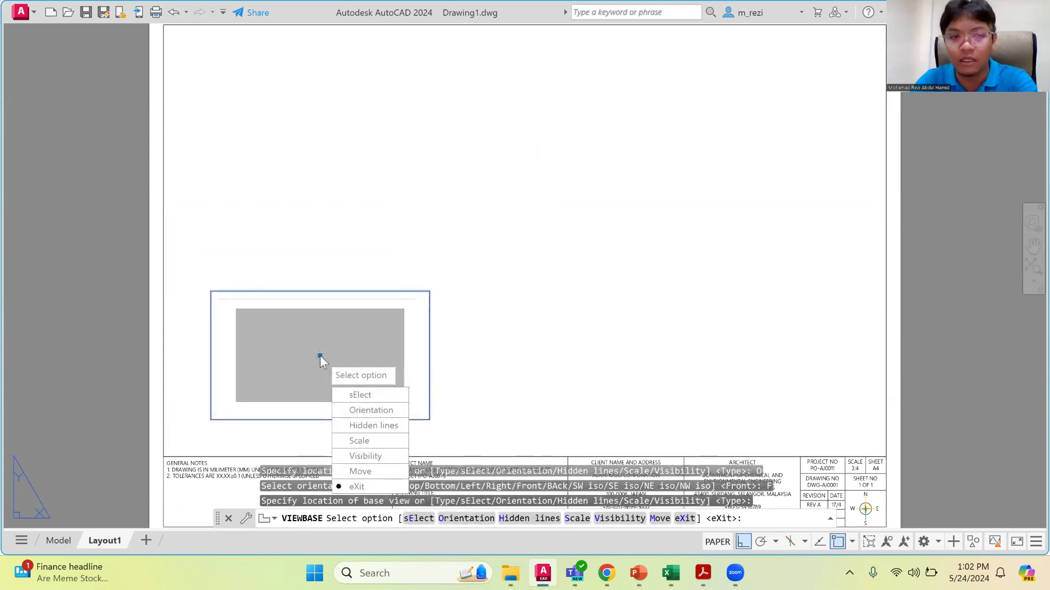
key("Return")
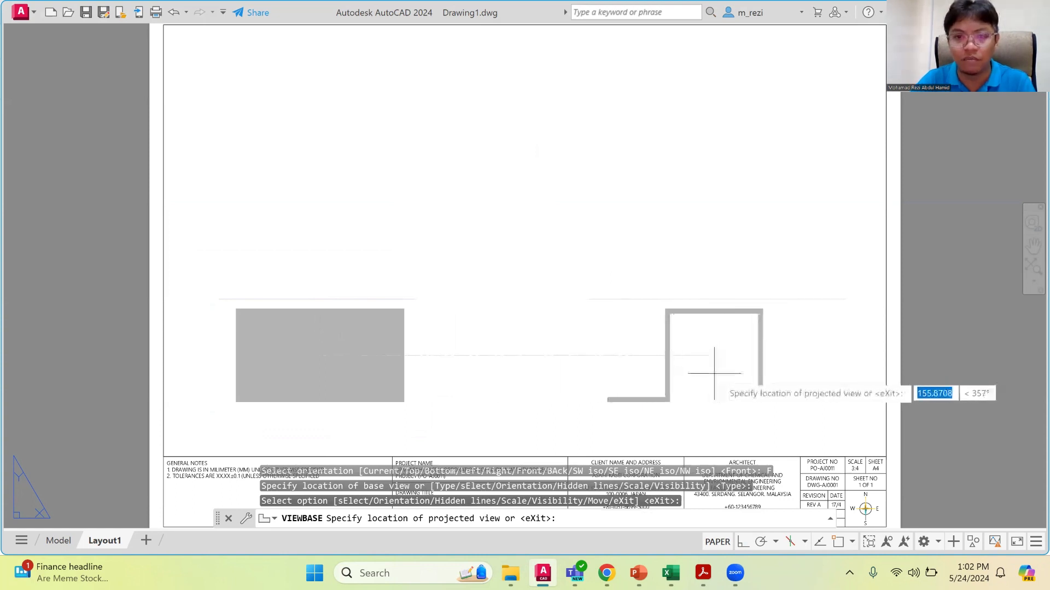
Place projected views of the bracket to the right of, above and below the front view, and finish the view creation
left_click(718, 373)
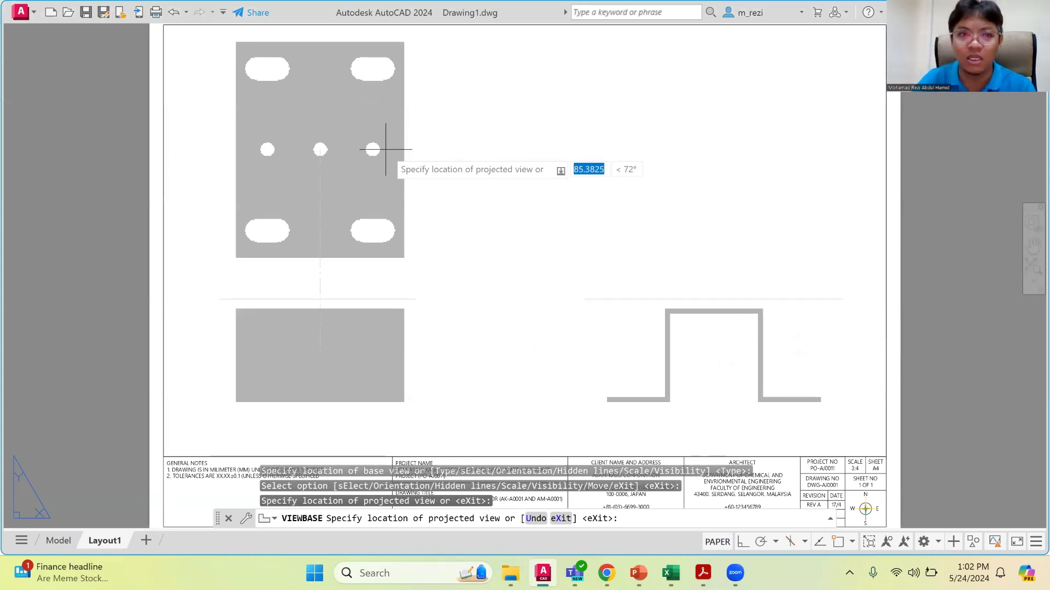
left_click(385, 149)
scroll(384, 150, "down", 2)
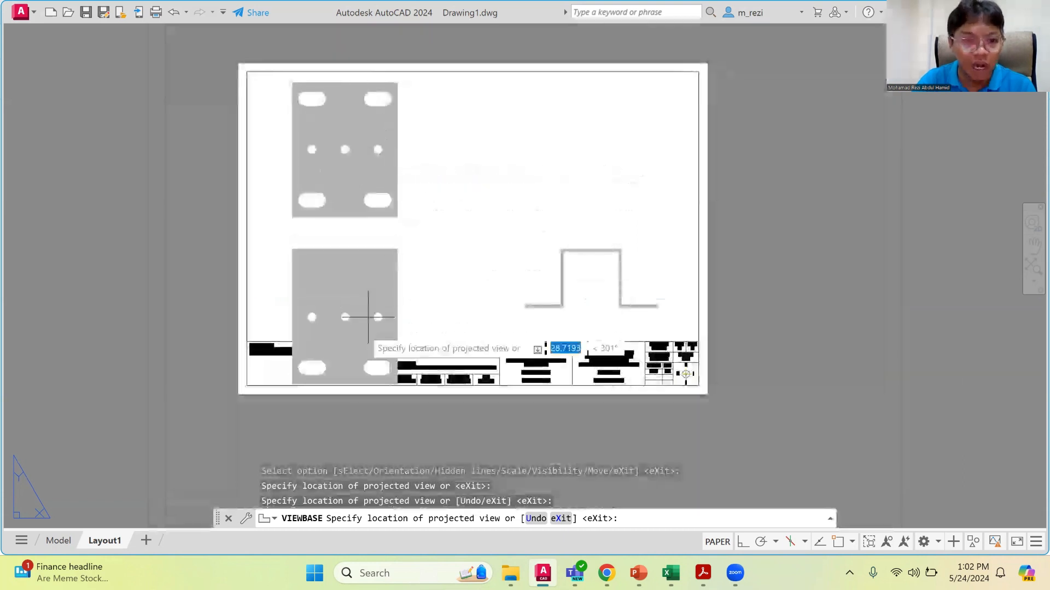
left_click(355, 411)
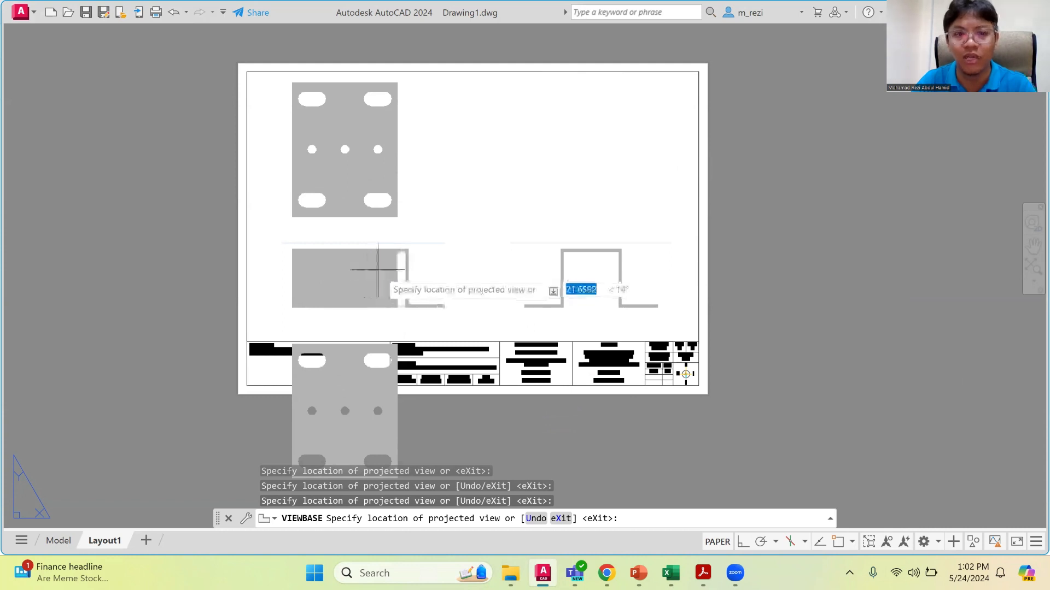
left_click(359, 266)
key("Return")
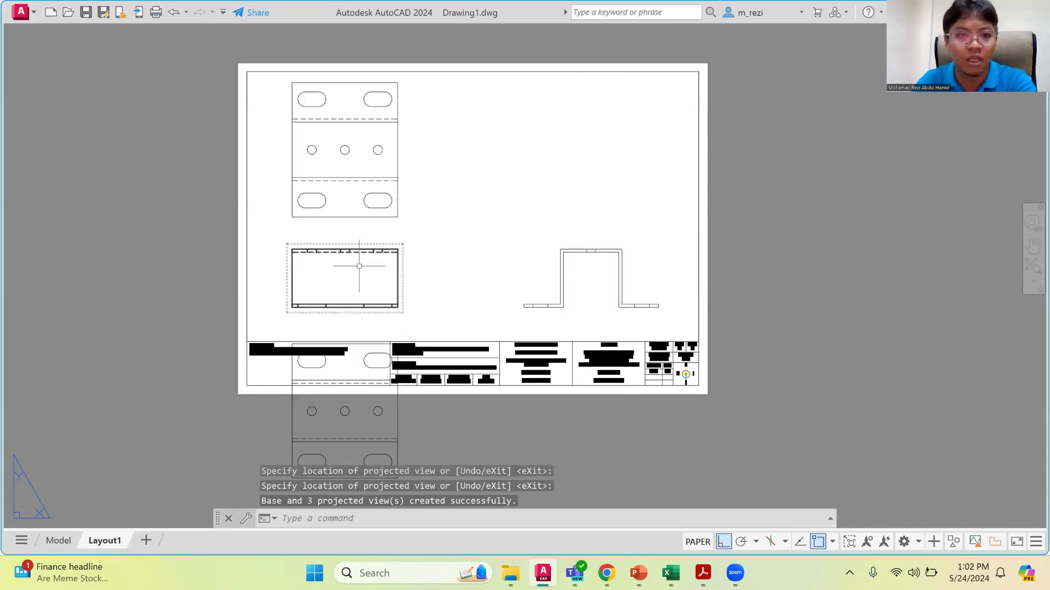
Delete the projected view above the front view
scroll(343, 119, "up", 2)
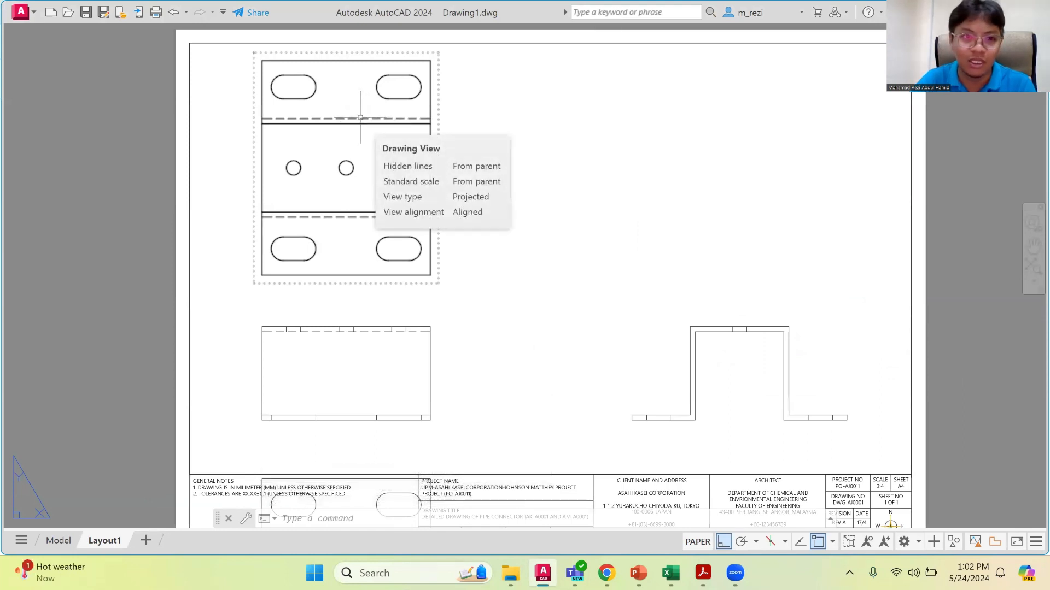
left_click(361, 117)
key("Delete")
scroll(363, 121, "down", 3)
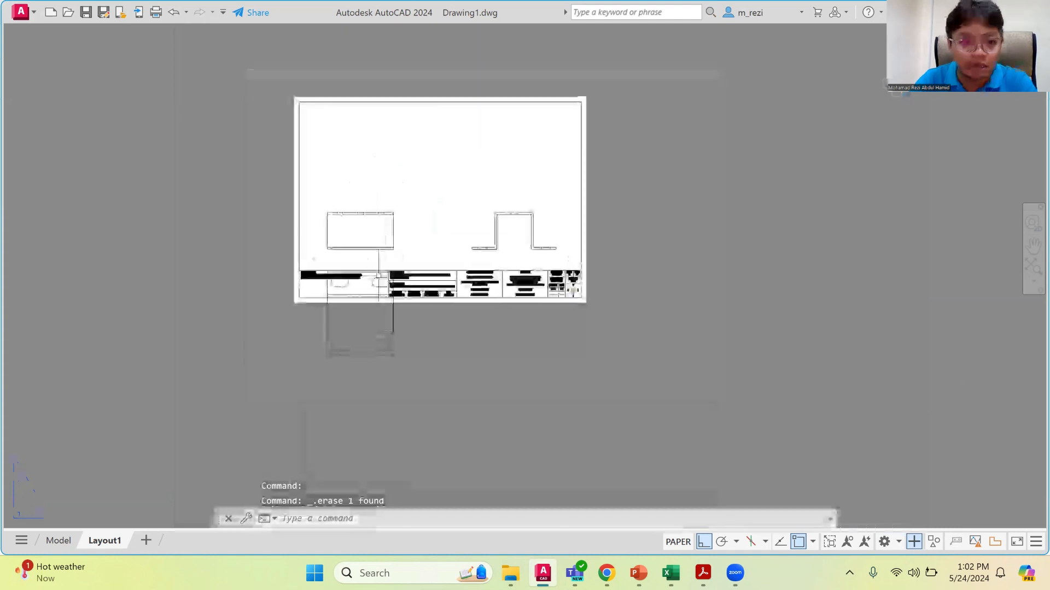
Move the projected view below the front view straight up to just above the front view
scroll(350, 283, "up", 3)
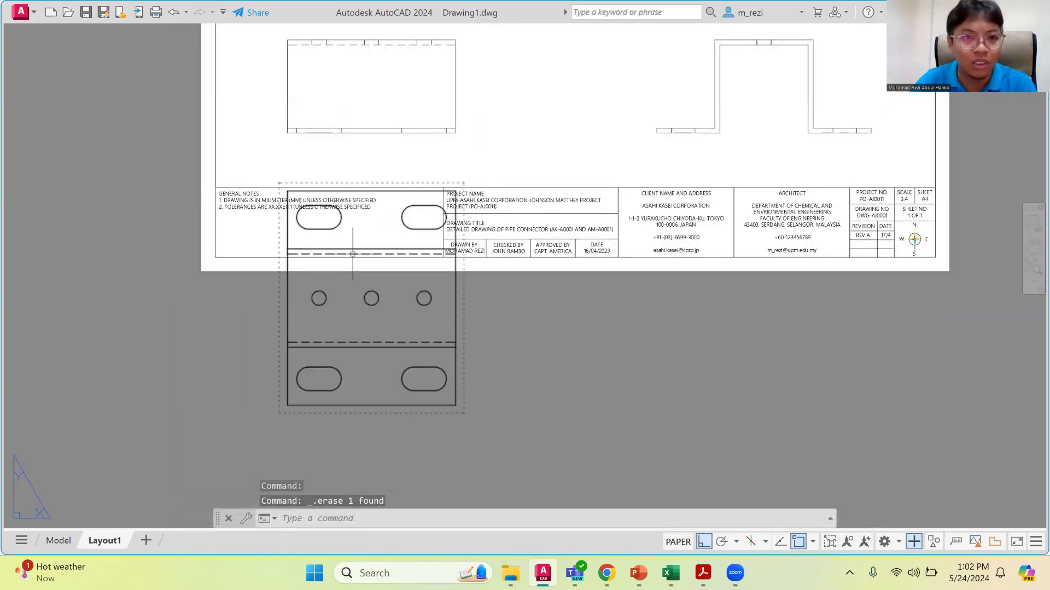
left_click(357, 279)
scroll(356, 277, "down", 2)
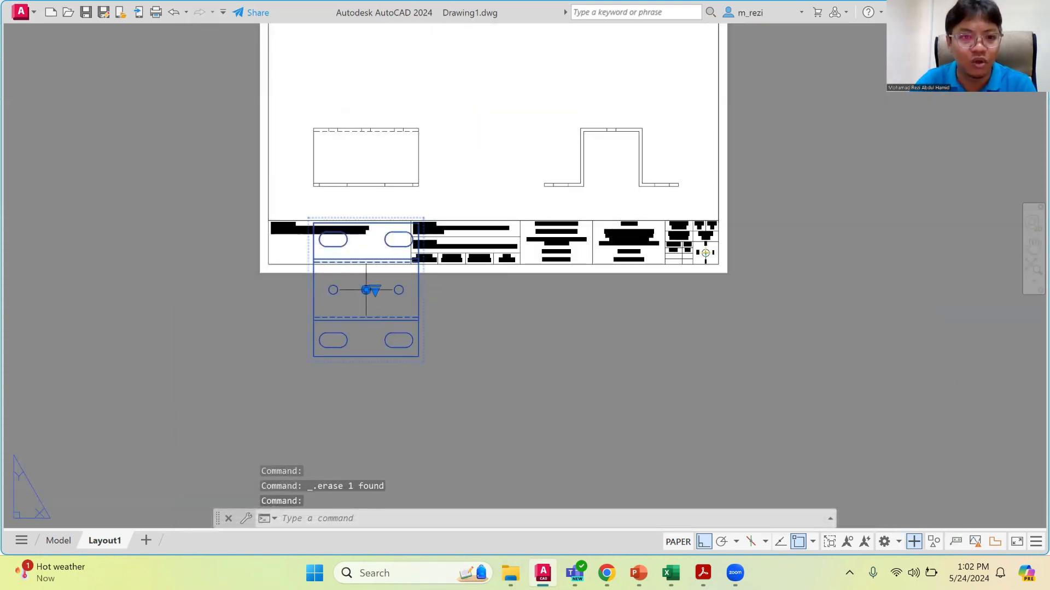
left_click(365, 290)
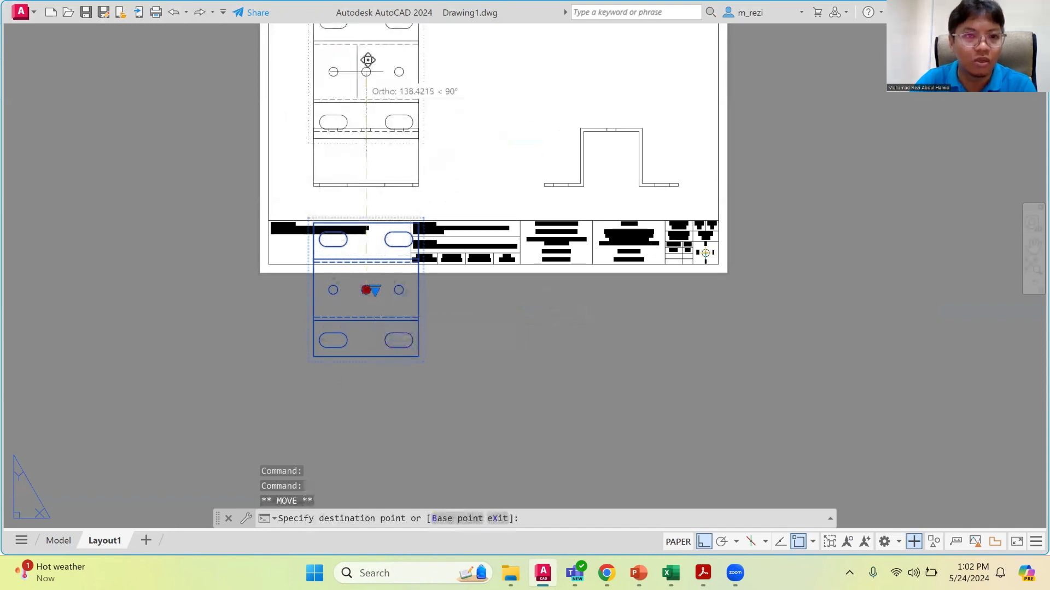
scroll(368, 71, "down", 2)
scroll(360, 74, "up", 2)
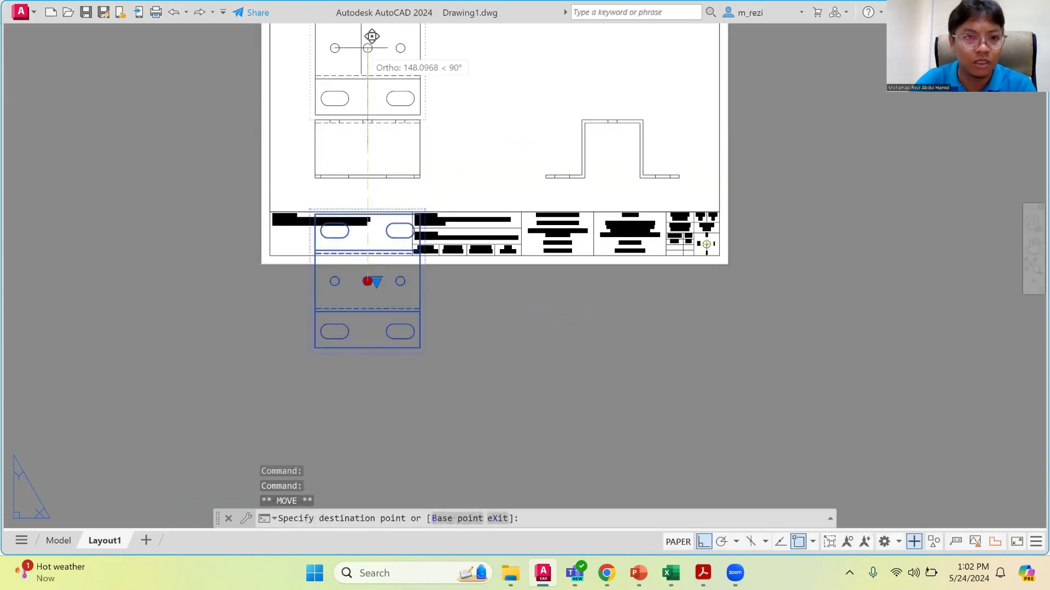
left_click(372, 38)
scroll(432, 160, "down", 2)
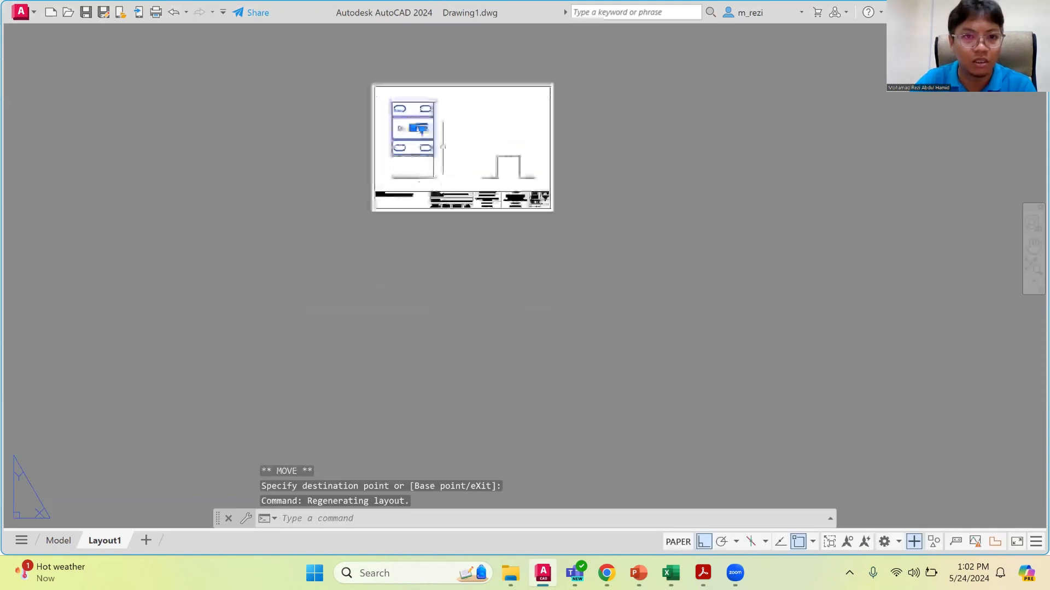
Raise the slotted plan view further to leave a clear gap above the front view, and clear the selection
scroll(436, 64, "up", 2)
scroll(338, 294, "up", 3)
left_click(337, 294)
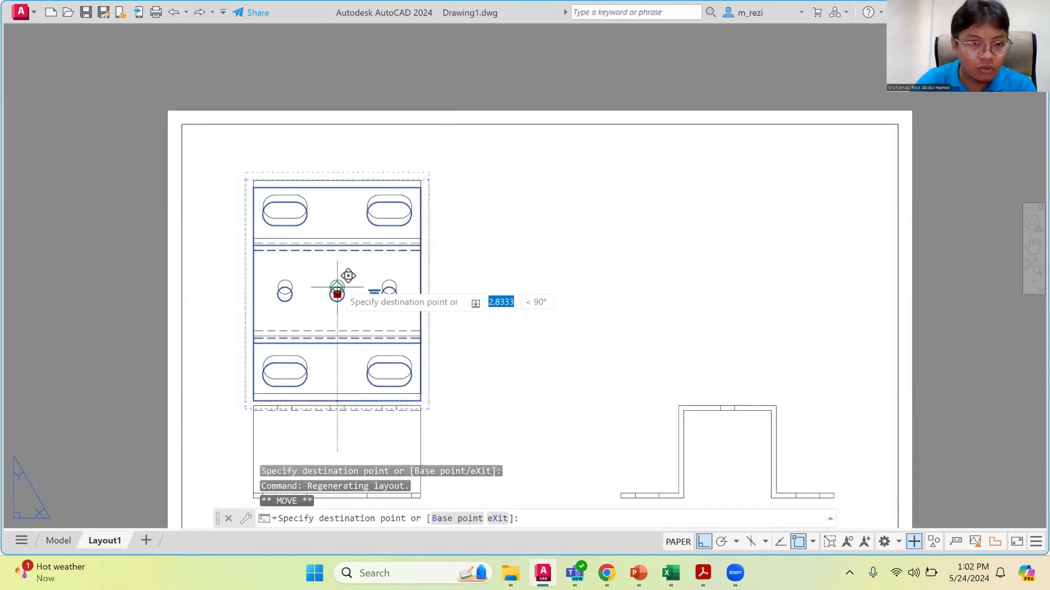
left_click(337, 259)
scroll(337, 259, "down", 2)
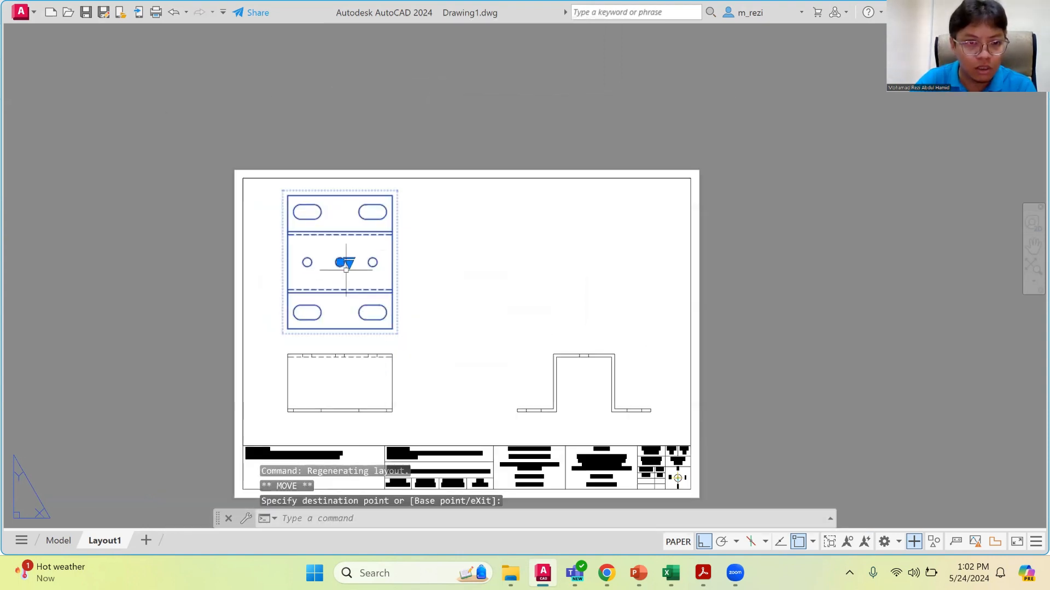
left_click(341, 401)
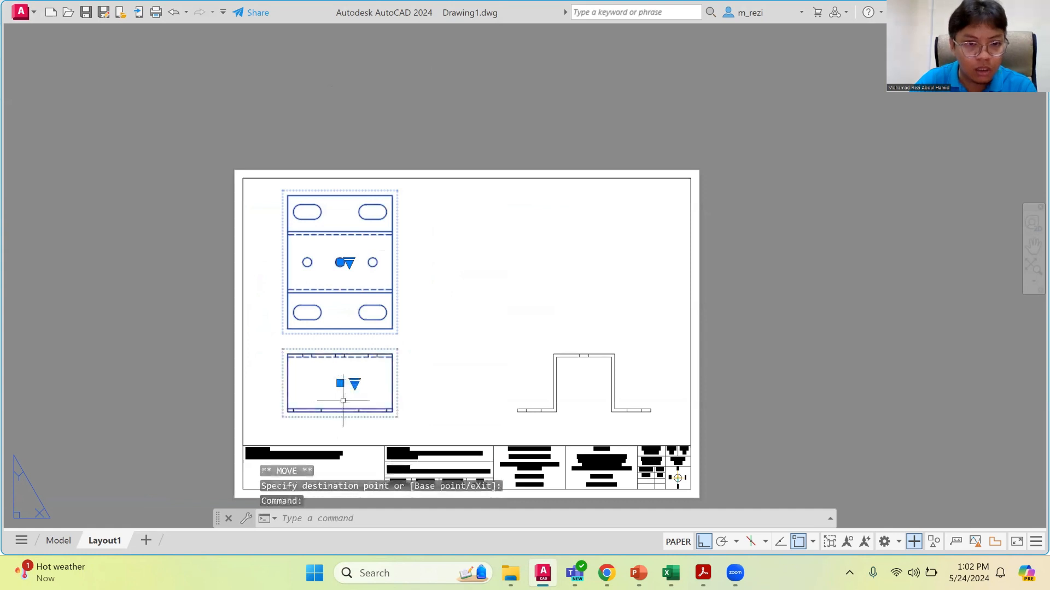
key("Escape")
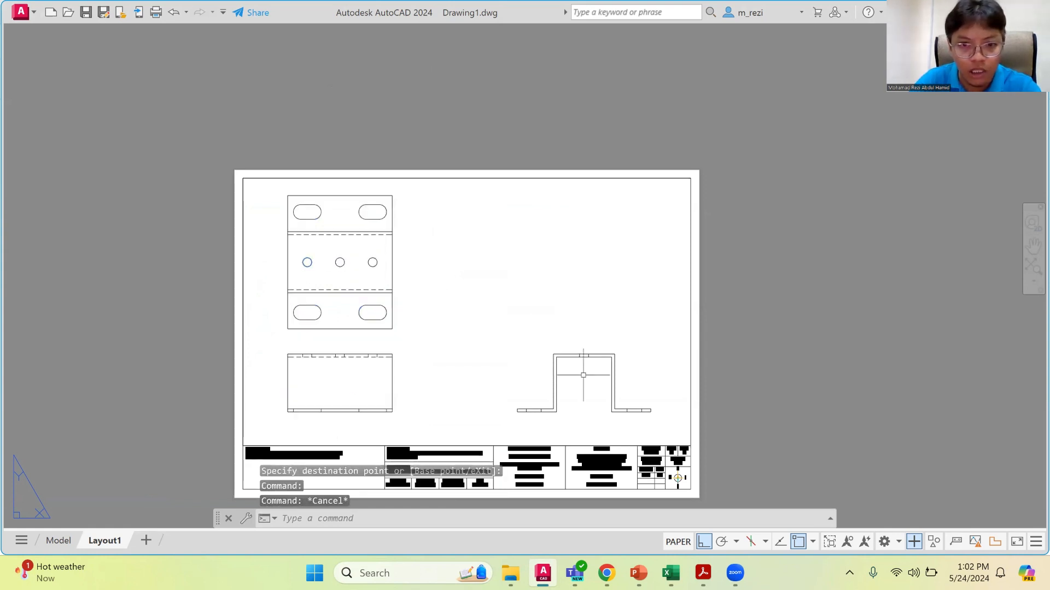
Shift the hat-profile side view slightly left toward the front view, keeping it aligned
left_click(583, 358)
left_click(584, 383)
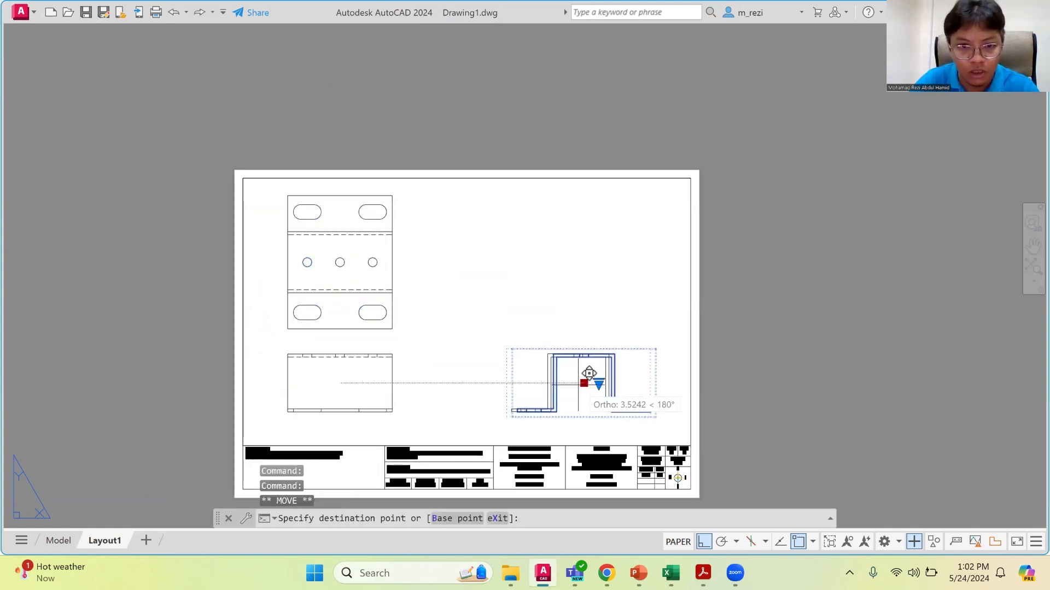
left_click(570, 384)
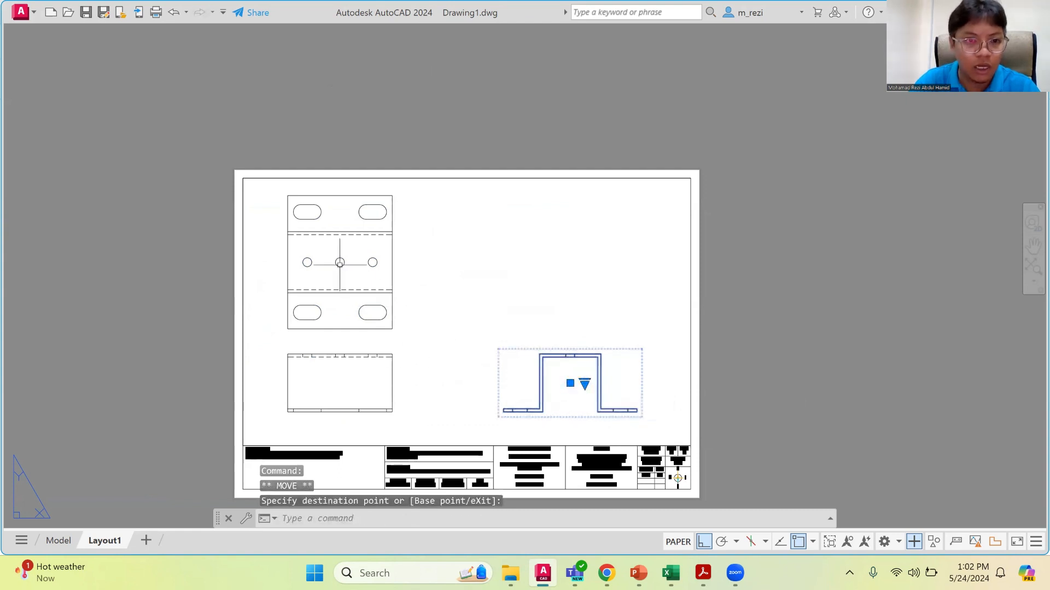
Move all three drawing views together about 8.75 mm to the right, using the plan view's middle hole centre as base point
left_click(336, 261)
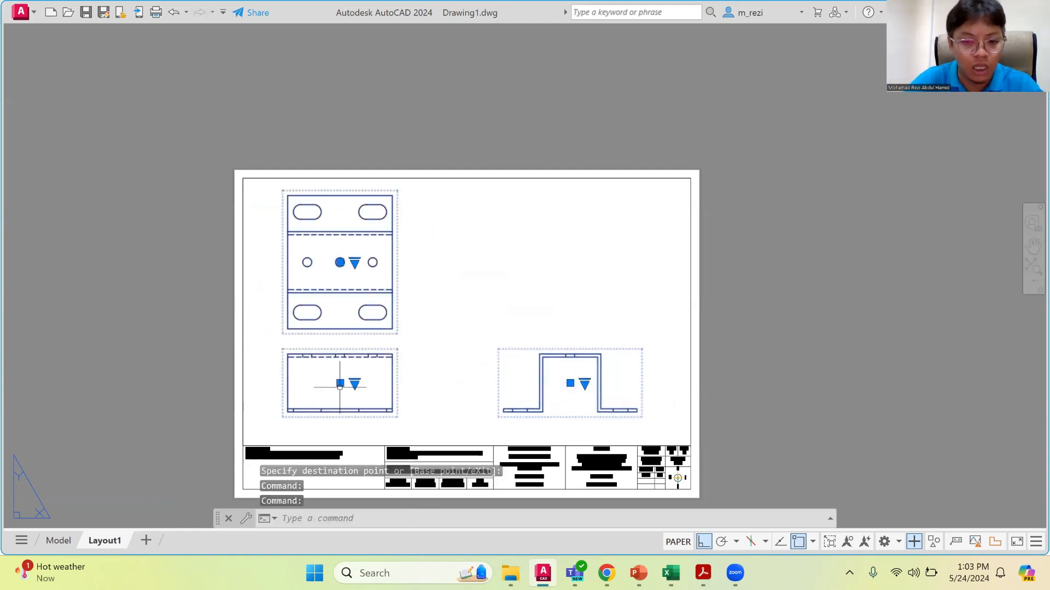
key("Return")
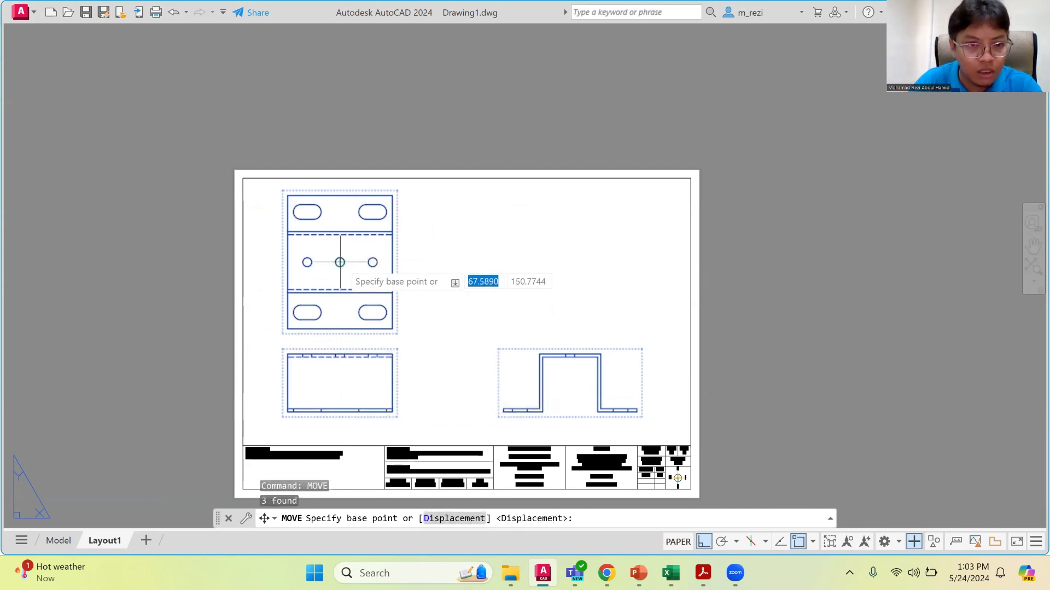
left_click(340, 261)
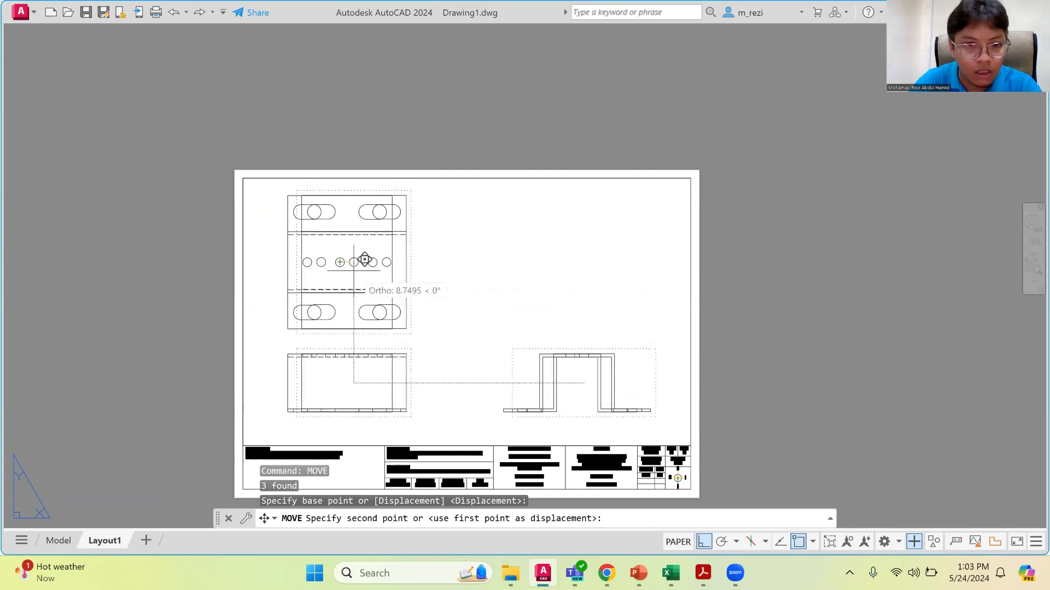
left_click(354, 262)
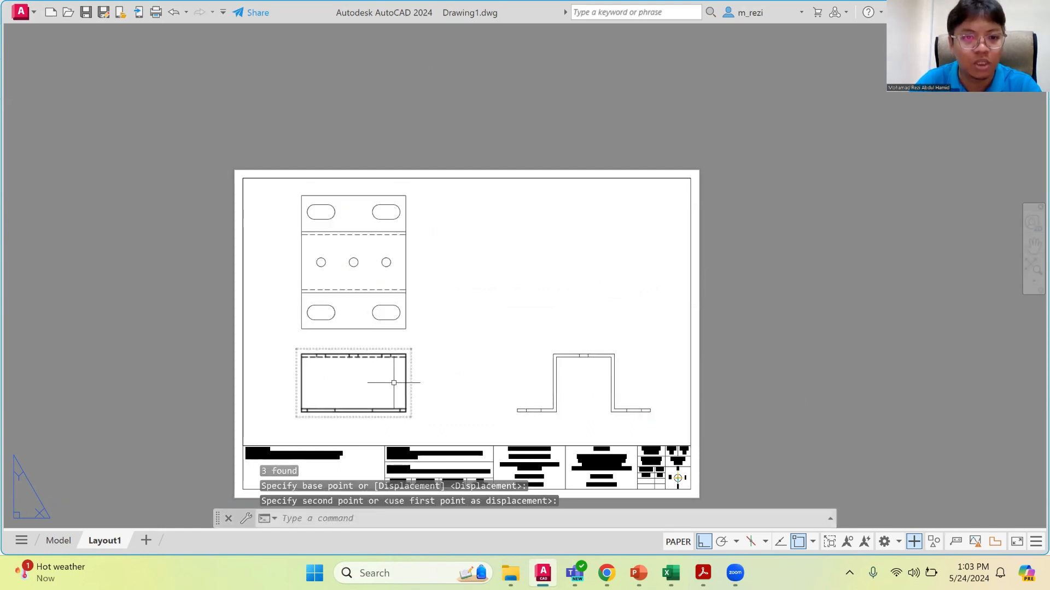
Move all three drawing views together slightly down the sheet, using the plan view's middle hole centre as base point
left_click(561, 383)
left_click(367, 365)
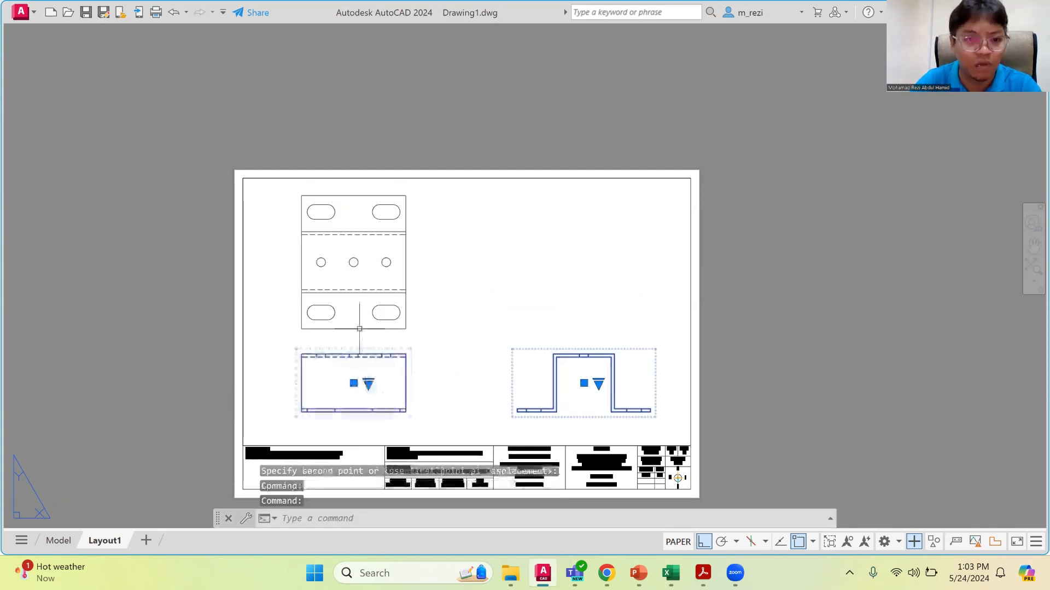
left_click(353, 285)
type("mov")
key("Return")
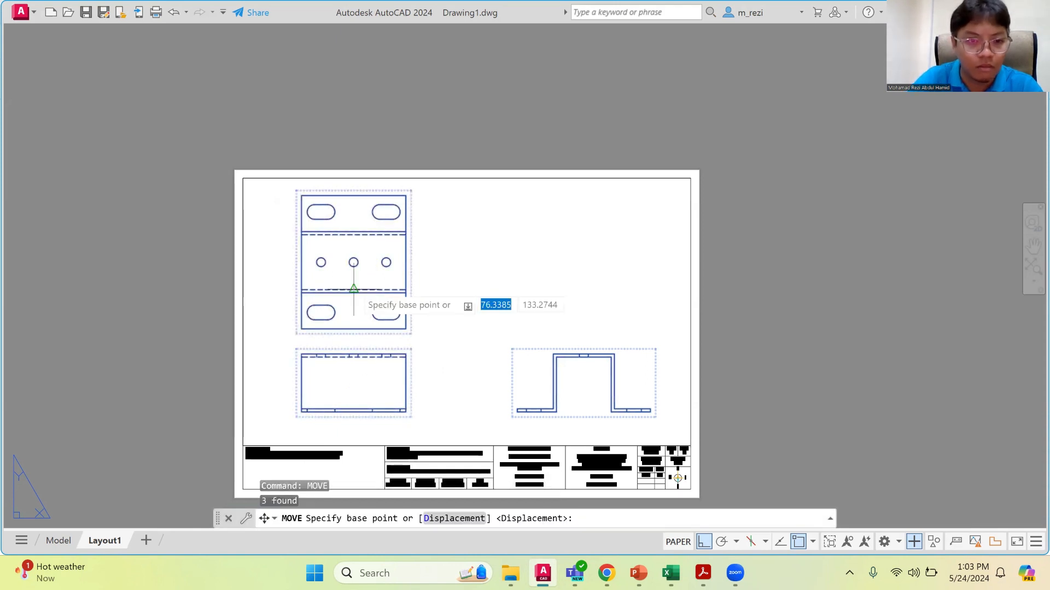
left_click(354, 262)
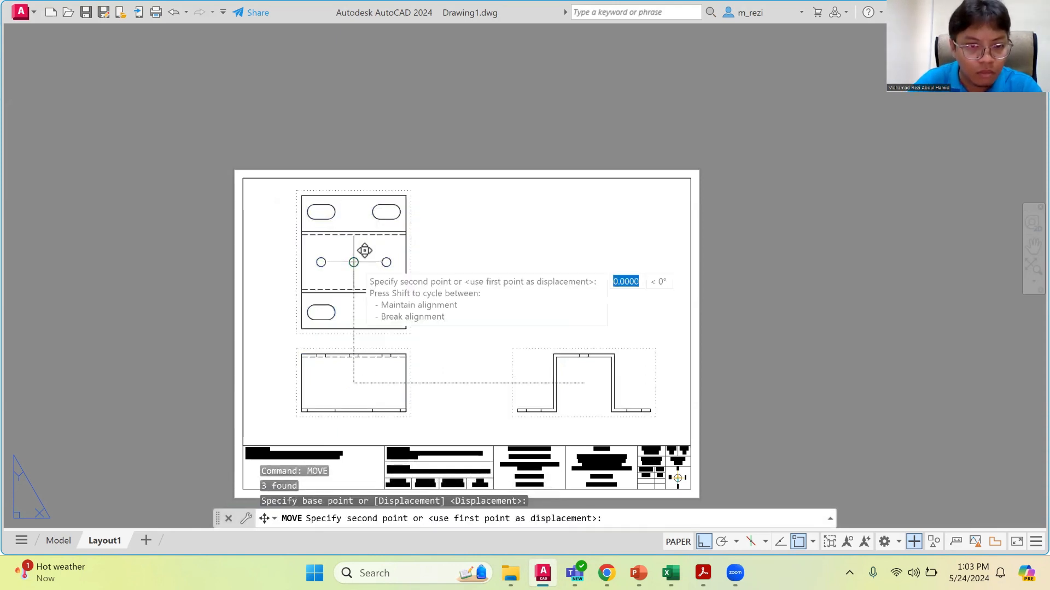
left_click(355, 267)
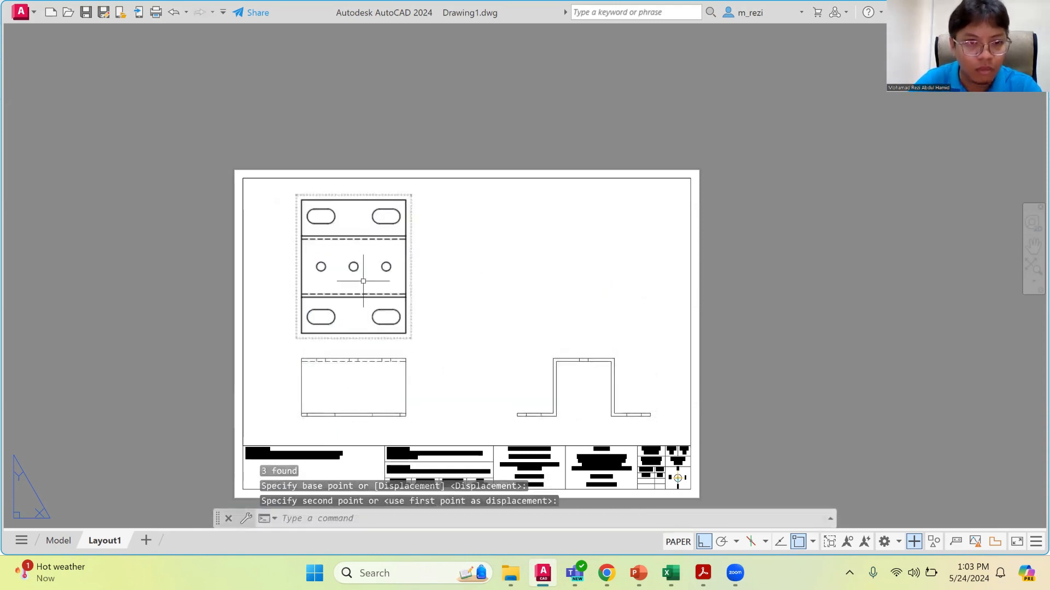
scroll(367, 391, "up", 4)
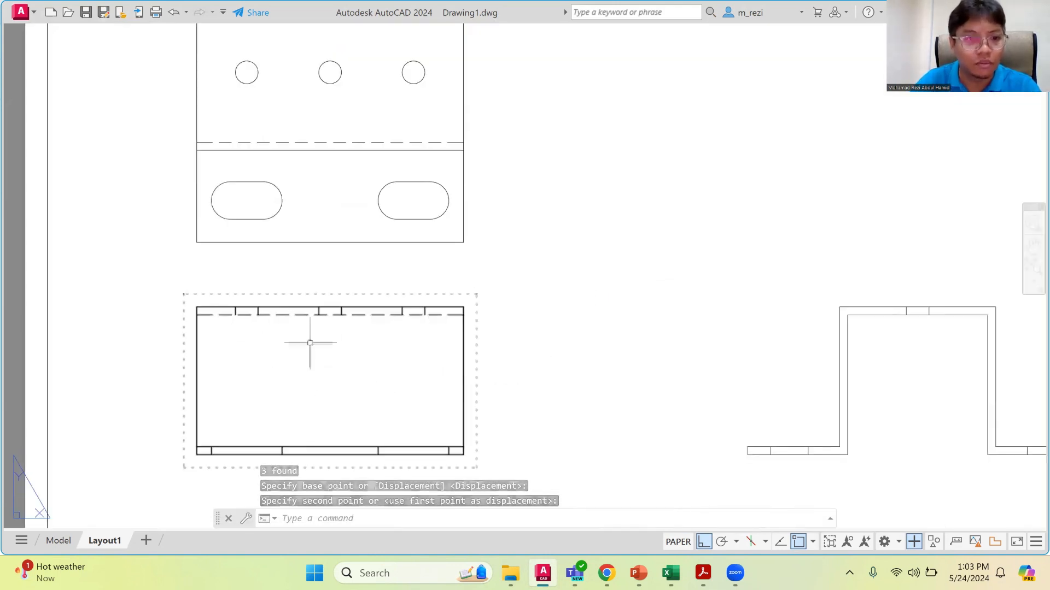
scroll(317, 235, "down", 2)
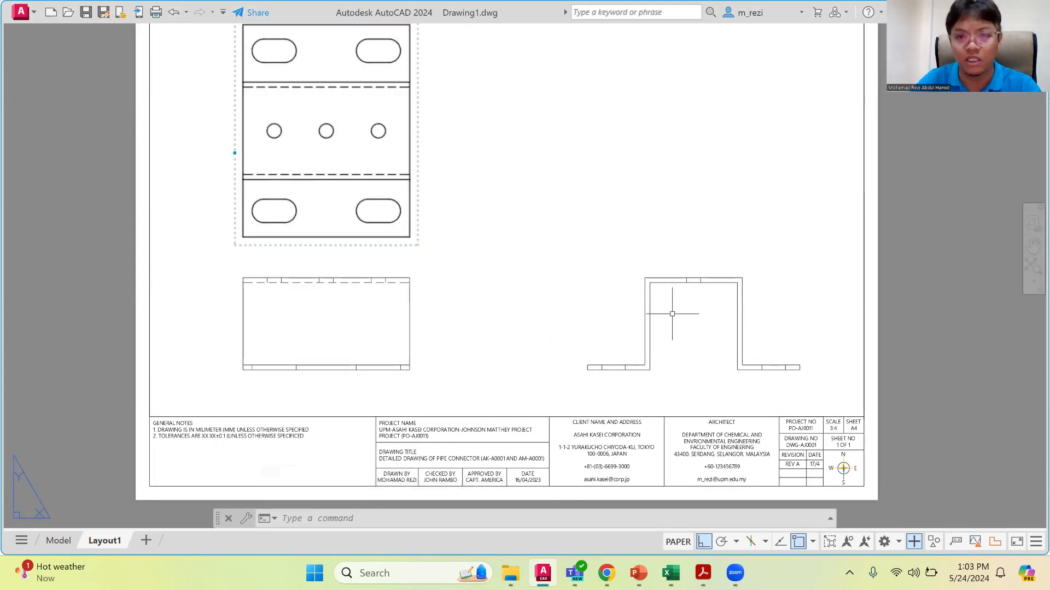
scroll(613, 334, "up", 3)
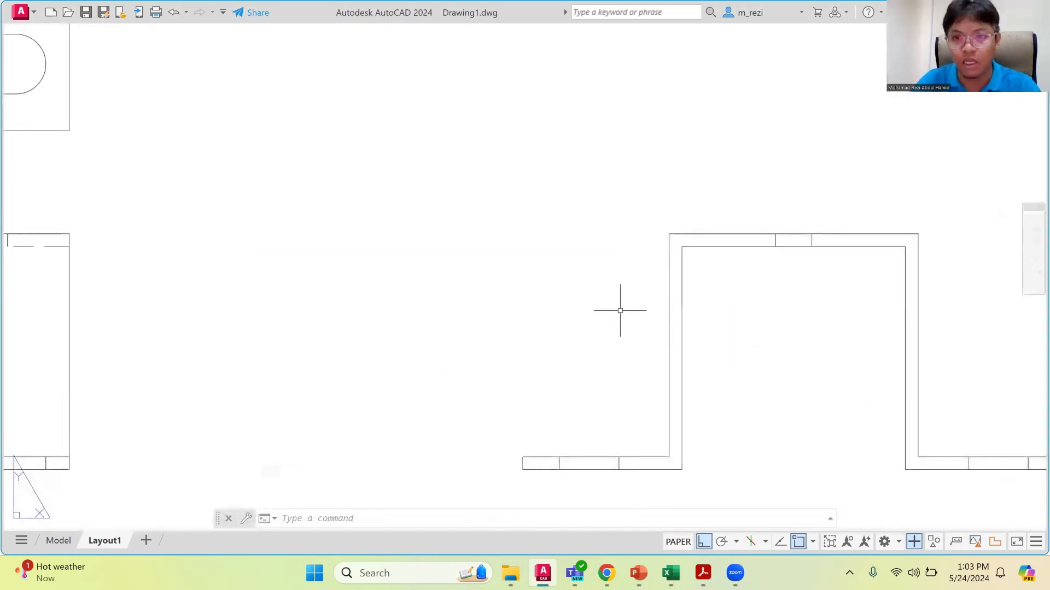
scroll(622, 328, "down", 3)
scroll(622, 328, "down", 2)
scroll(445, 164, "up", 2)
scroll(406, 363, "up", 2)
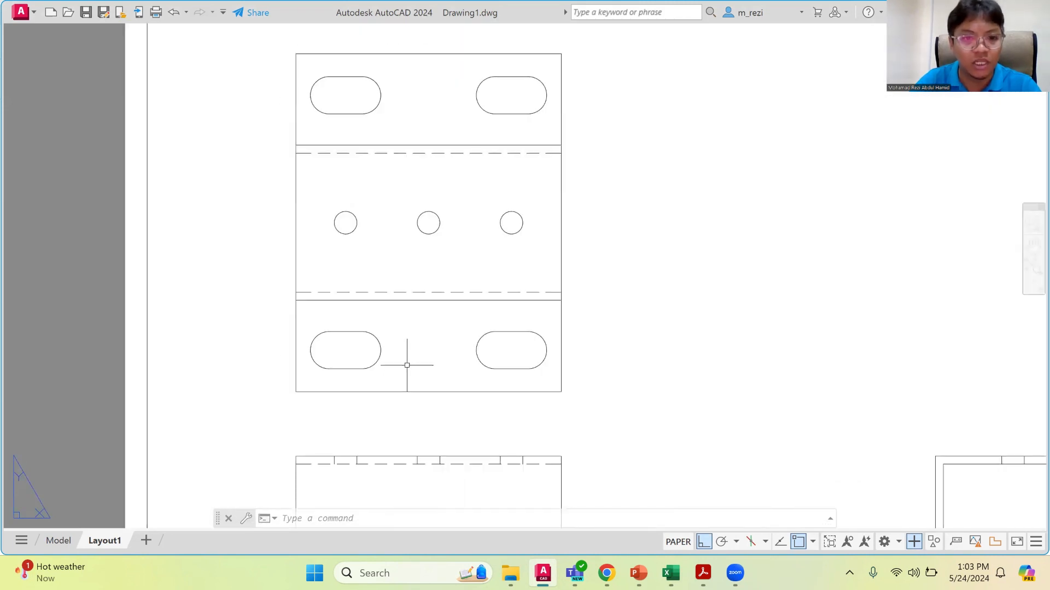
scroll(403, 462, "up", 4)
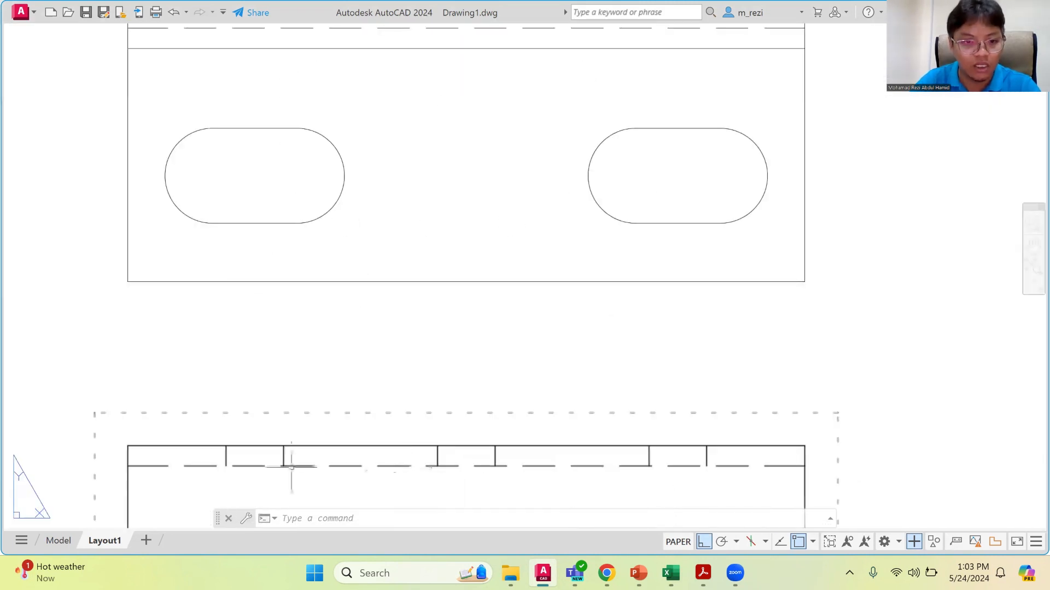
scroll(225, 459, "down", 6)
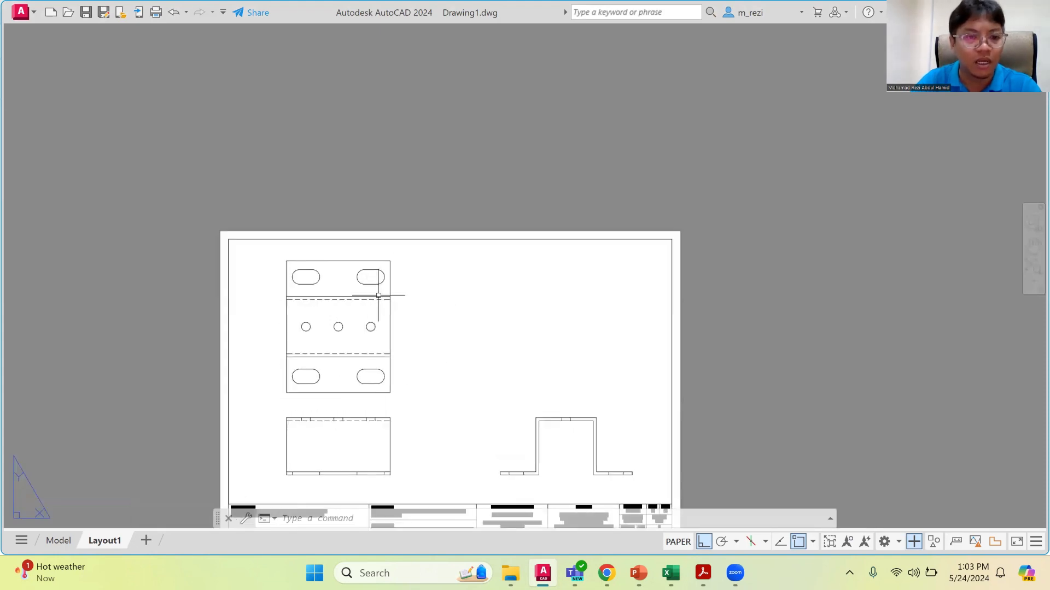
Activate the sheet's viewport and zoom its model to extents
double_click(515, 312)
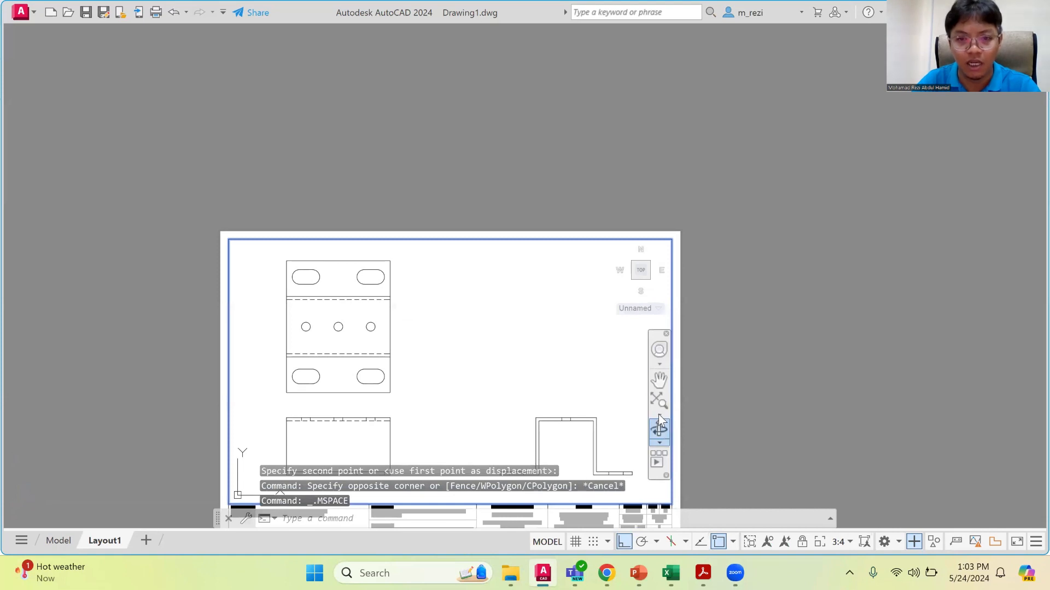
type("zoo")
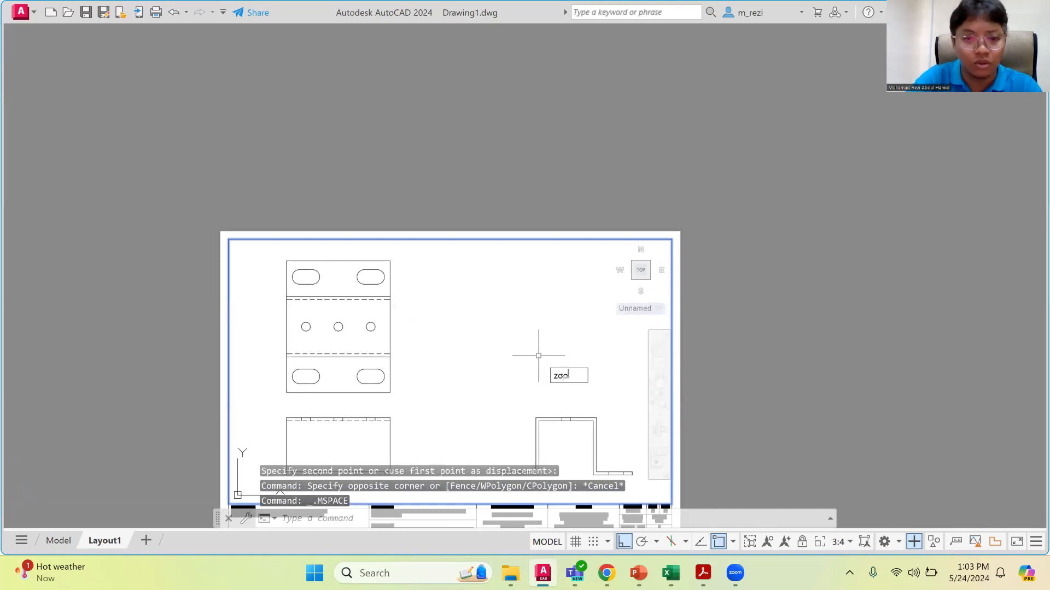
type("m")
key("Return")
type("e")
key("Return")
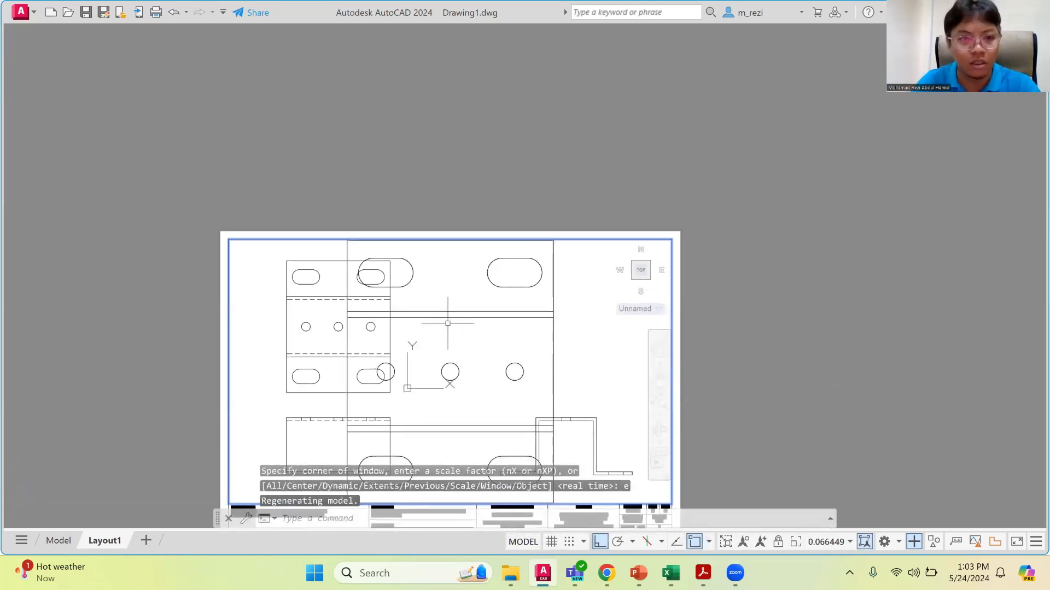
Set the viewport to the Realistic visual style and the SW Isometric view
left_click(277, 250)
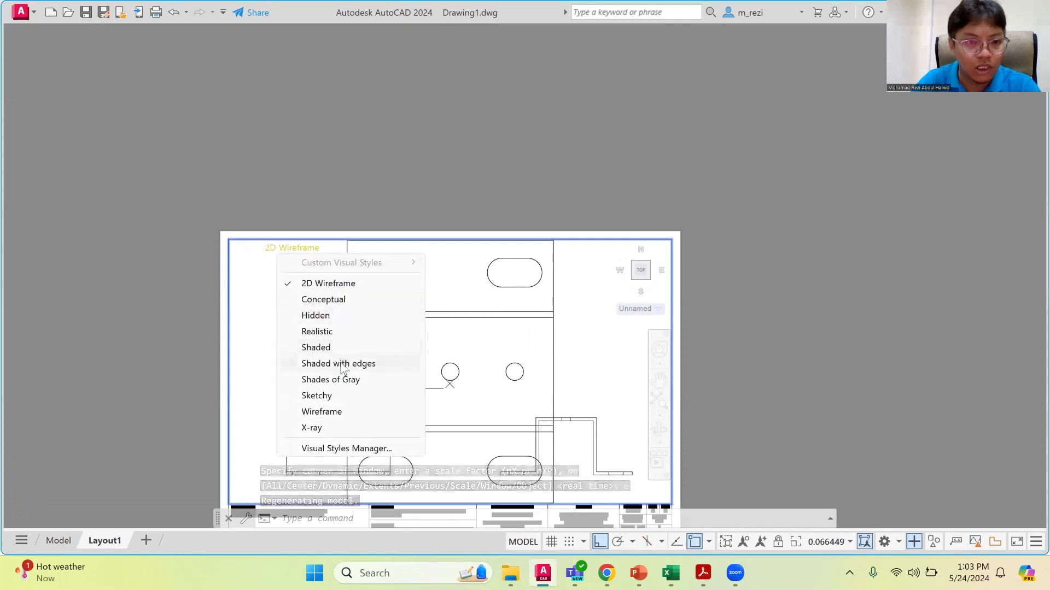
left_click(321, 335)
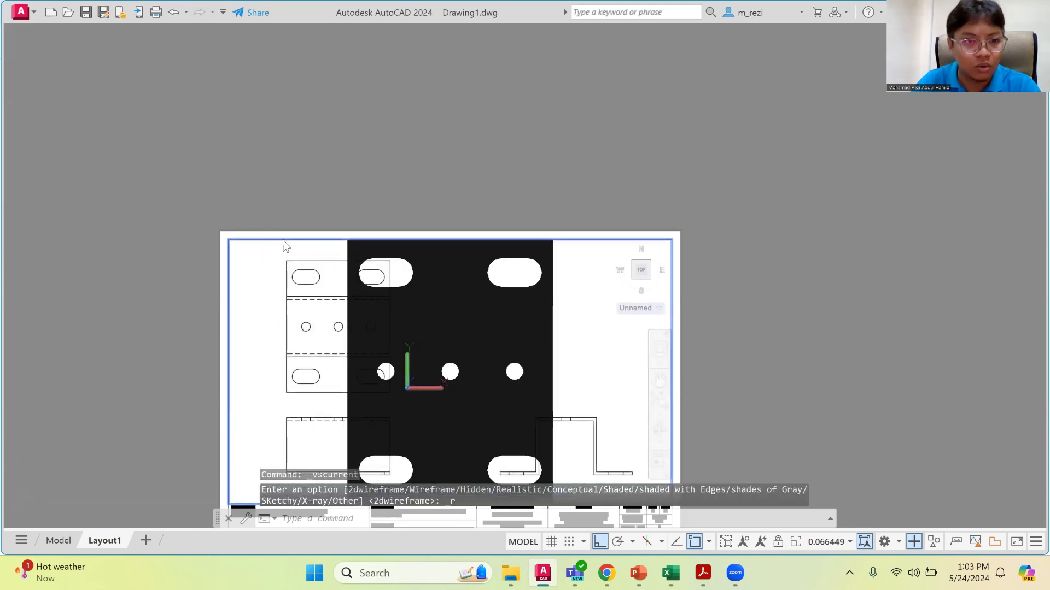
left_click(252, 248)
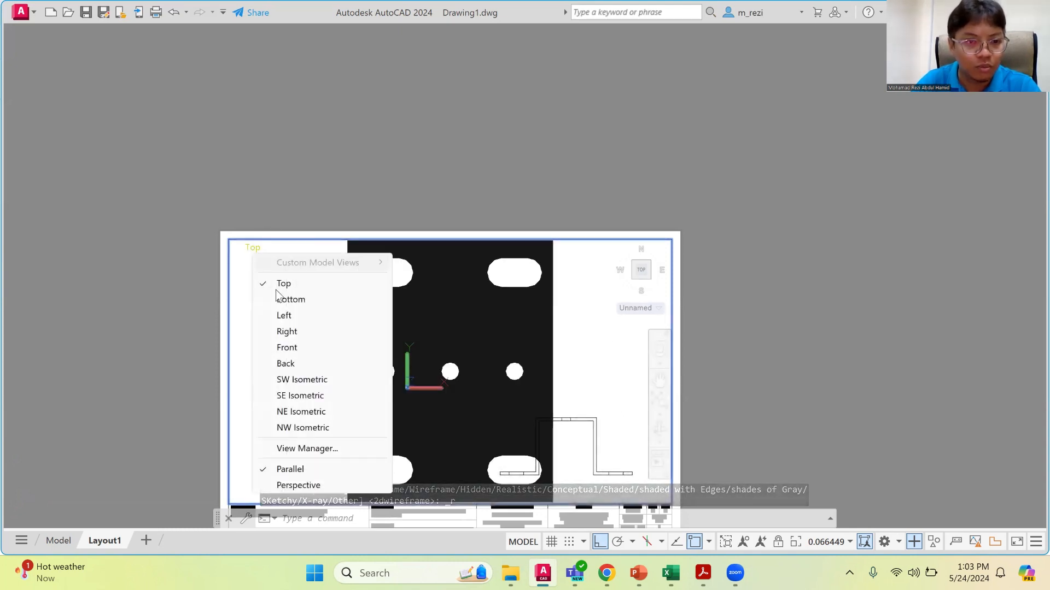
left_click(299, 377)
Shrink the isometric bracket in the viewport and place it in the empty sheet area above the hat-profile side view
left_click(659, 379)
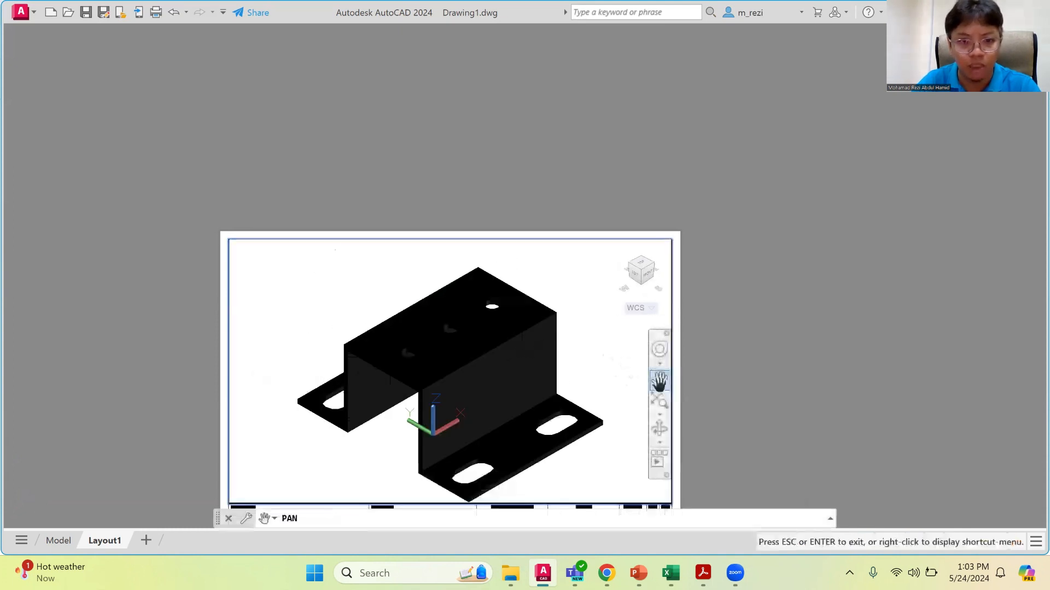
left_click_drag(456, 328, 504, 308)
scroll(538, 312, "down", 5)
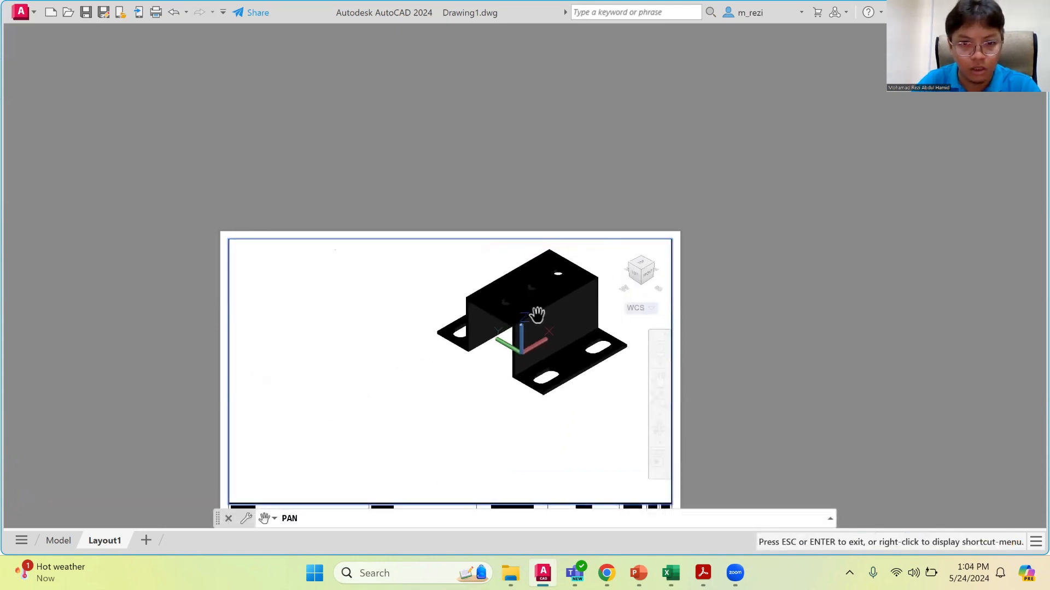
scroll(537, 316, "down", 1)
left_click_drag(537, 315, 540, 304)
right_click(810, 305)
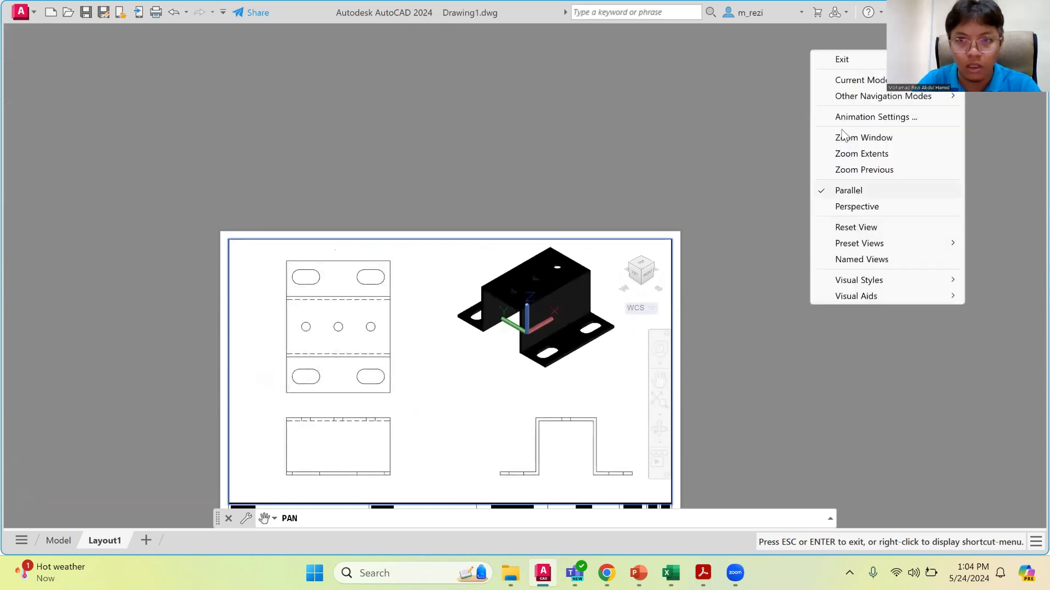
left_click(852, 60)
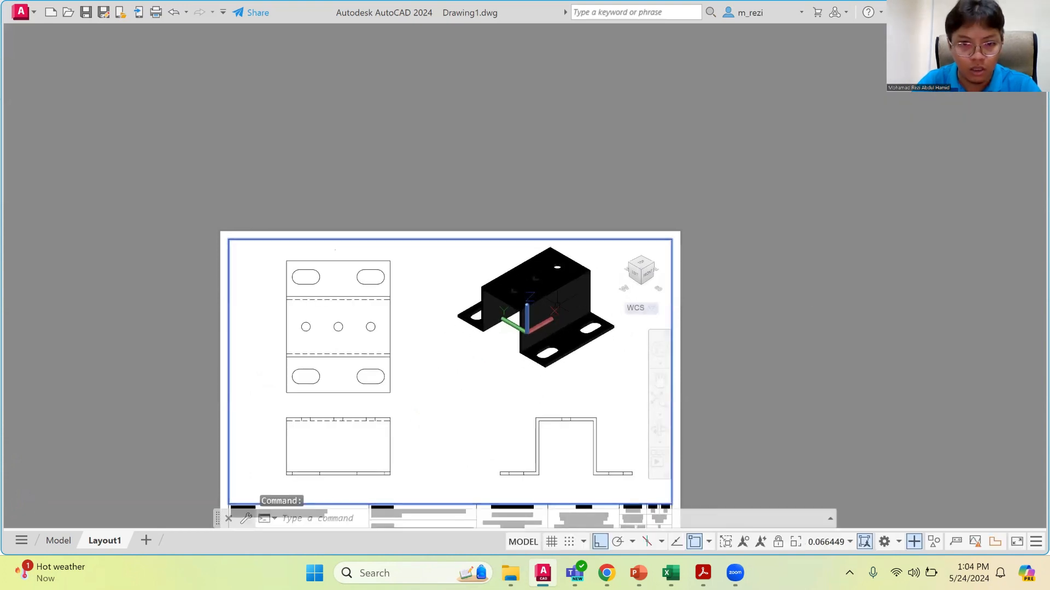
Shift the isometric bracket slightly right and down above the side view, and return to paper space
left_click(659, 379)
left_click_drag(499, 370, 534, 380)
key("Escape")
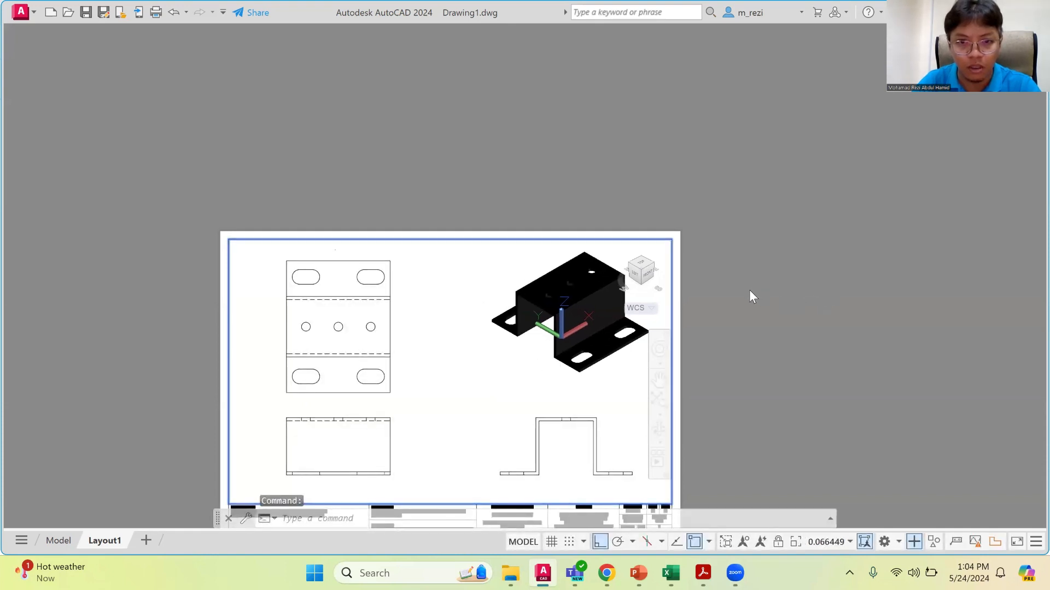
key("Escape")
double_click(587, 176)
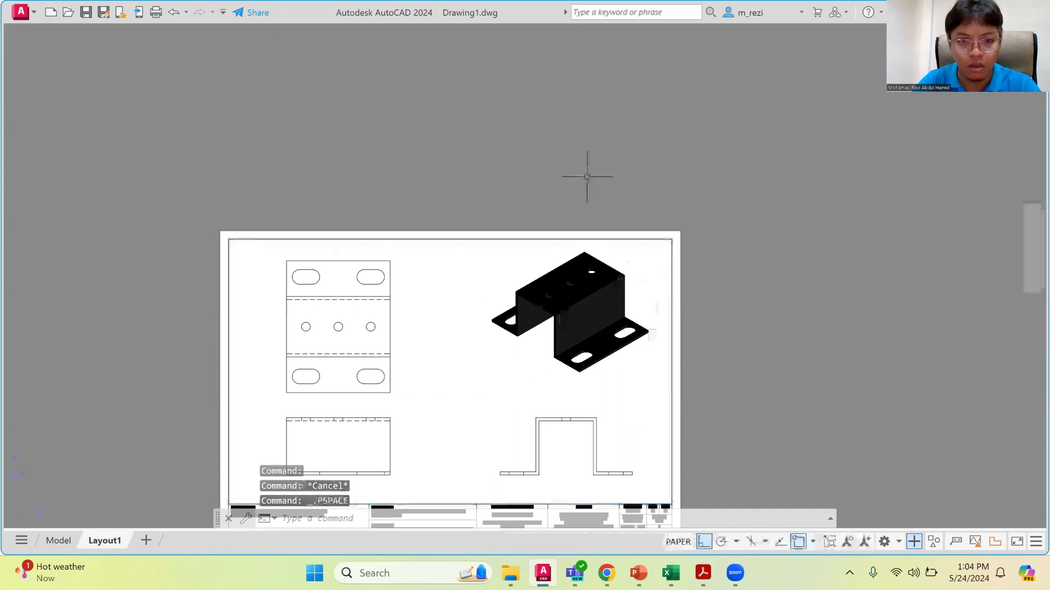
Add center marks to both rounded ends of all four flange slots in the plan view
scroll(562, 266, "down", 2)
scroll(489, 377, "up", 4)
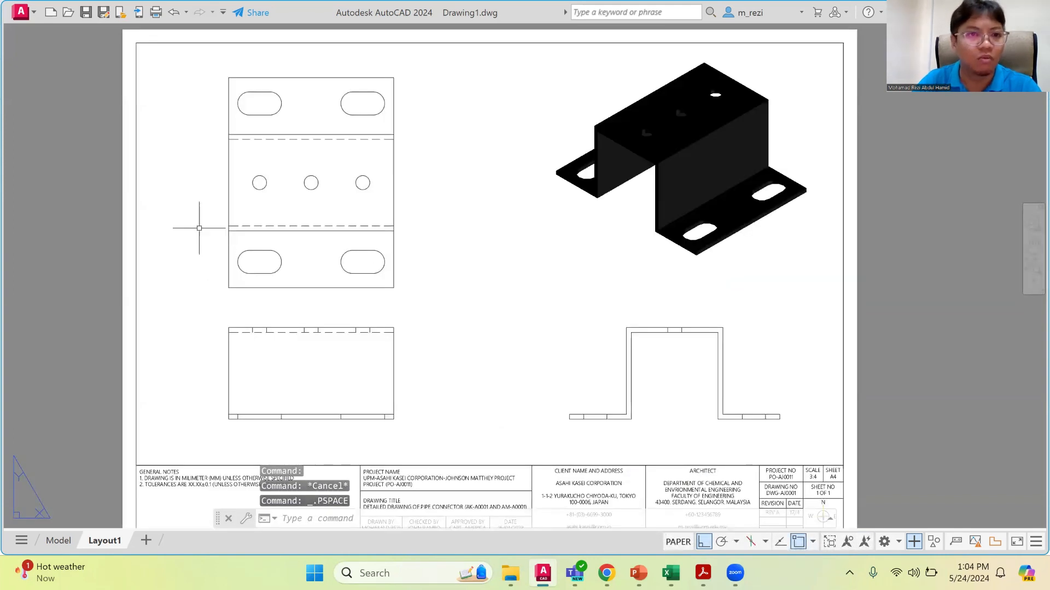
scroll(184, 163, "down", 6)
scroll(189, 83, "up", 4)
scroll(109, 408, "up", 2)
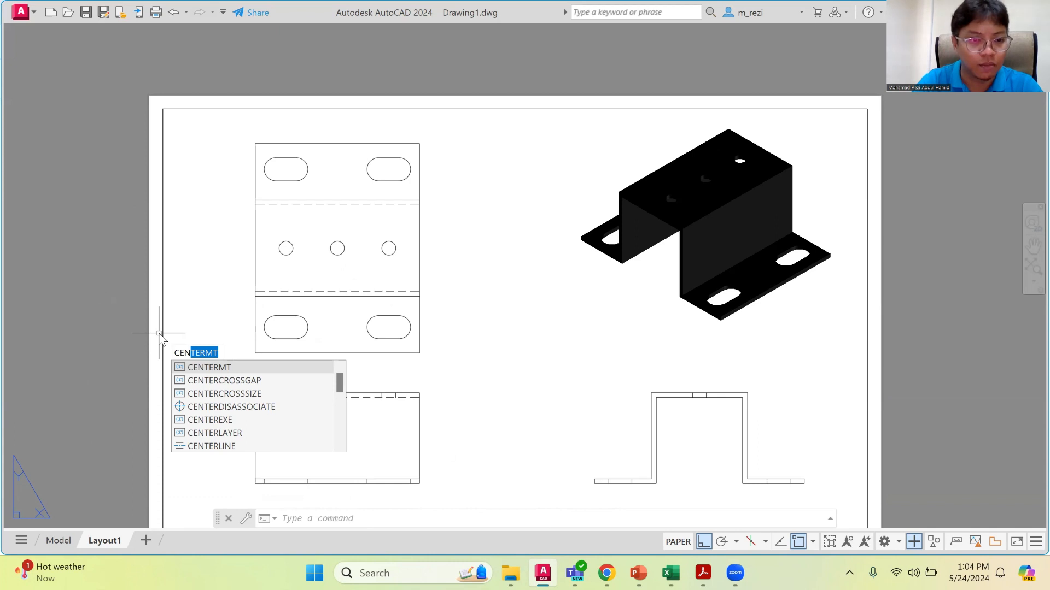
type("te")
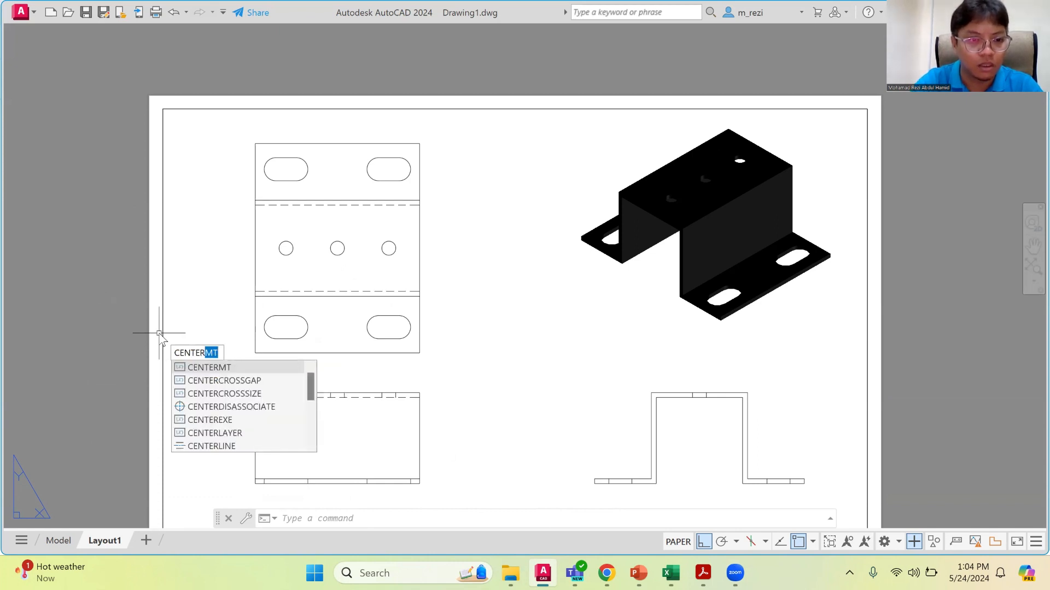
type("r mark")
key("Return")
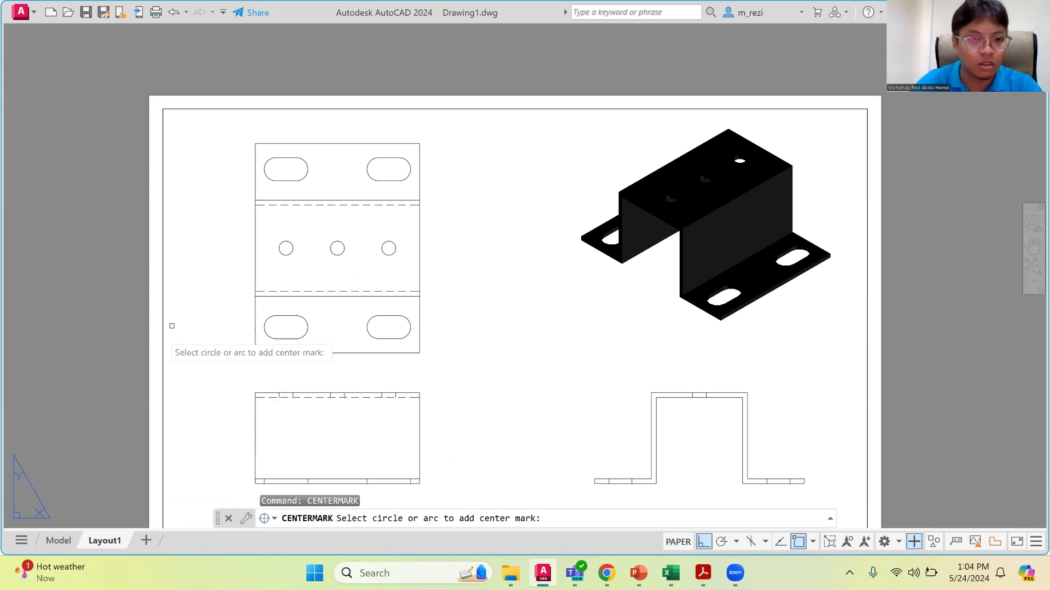
left_click(408, 166)
left_click(265, 168)
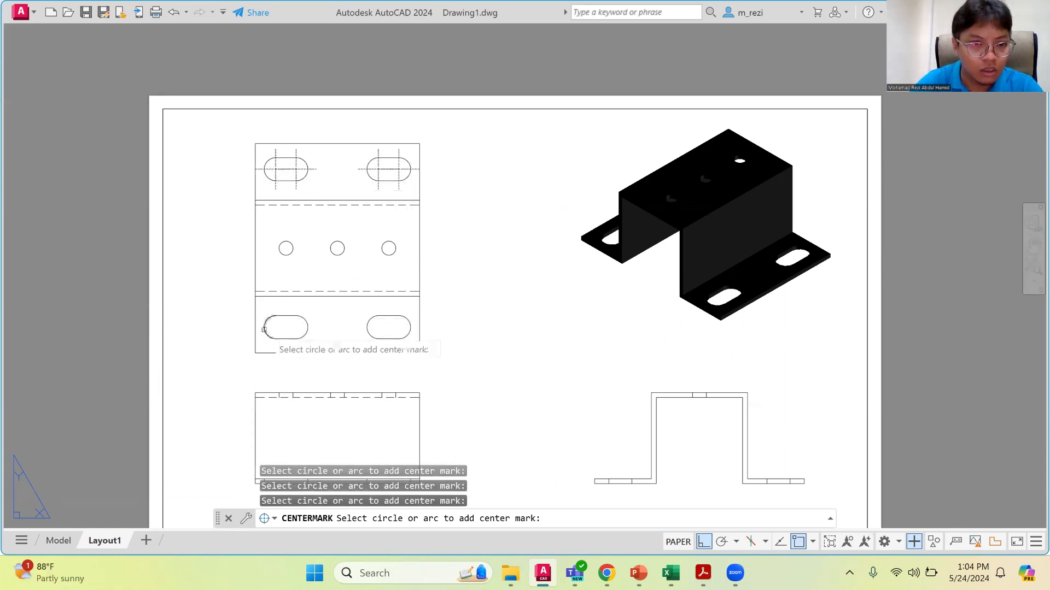
left_click(265, 328)
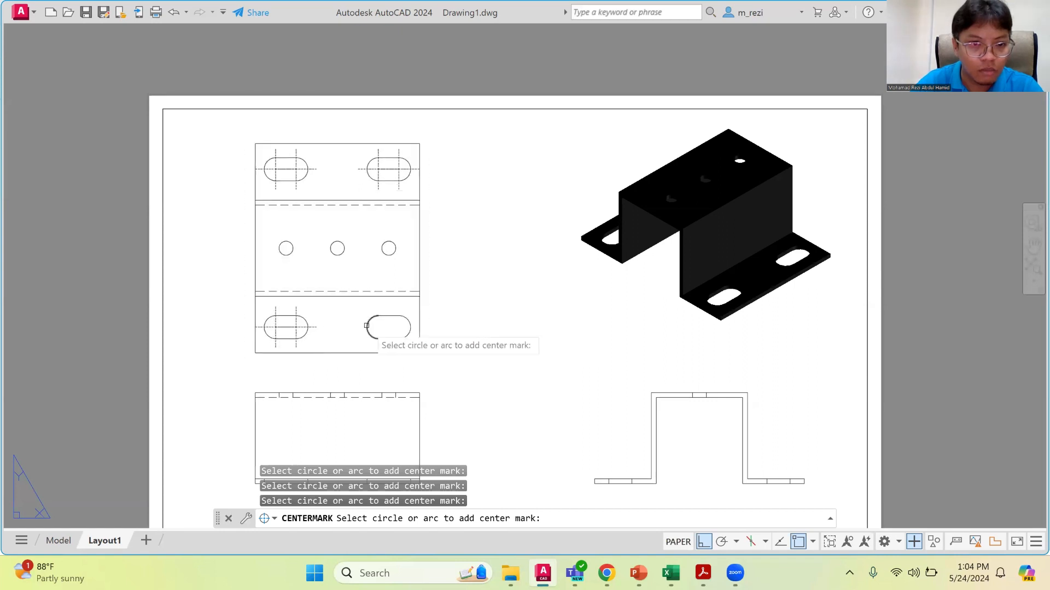
left_click(410, 328)
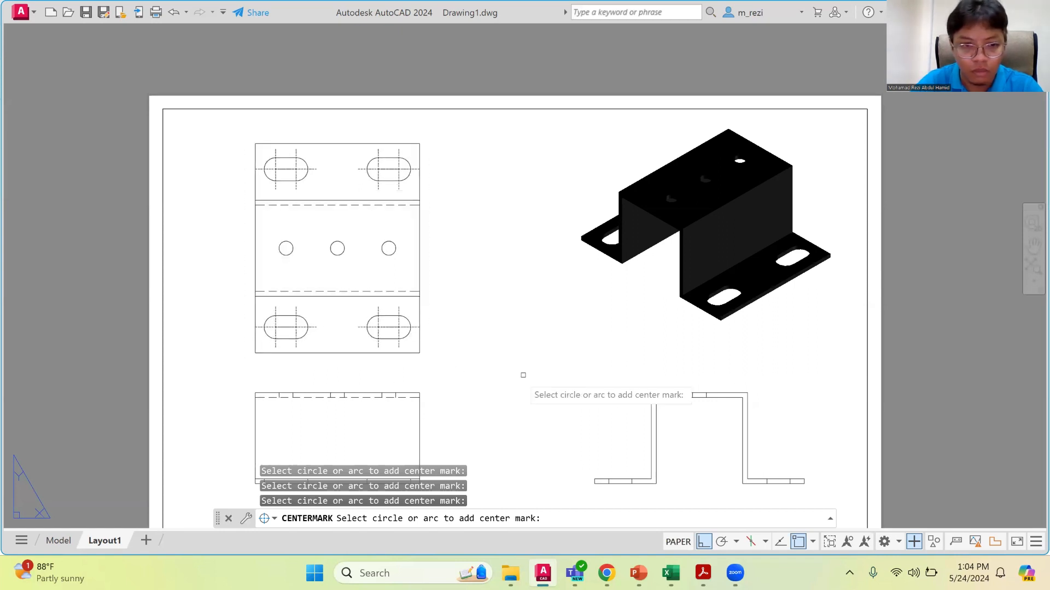
Add center marks to the three round holes in the plan view and end the command
scroll(281, 370, "up", 2)
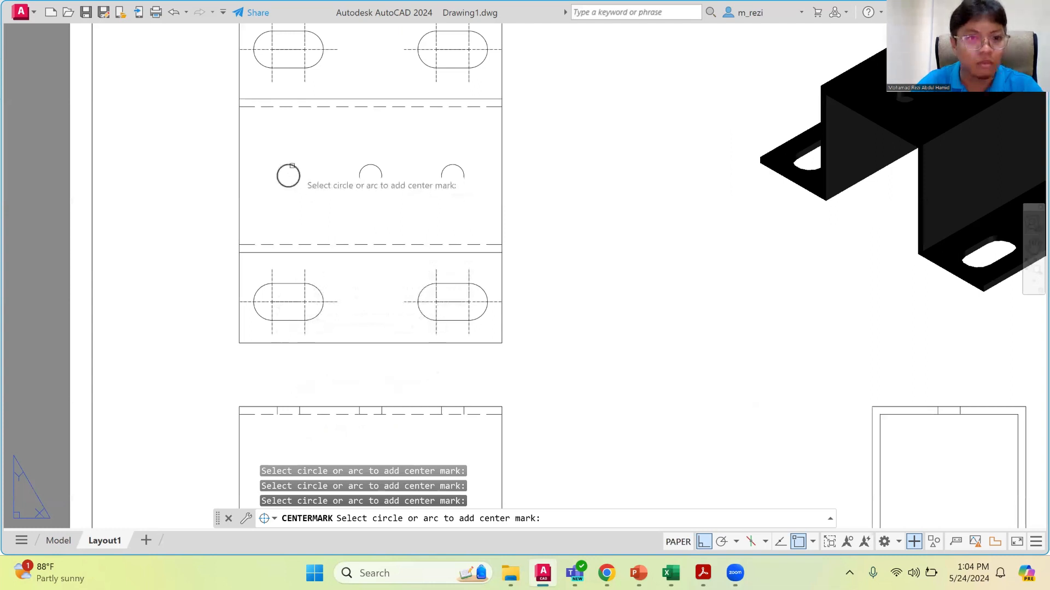
left_click(290, 172)
left_click(368, 169)
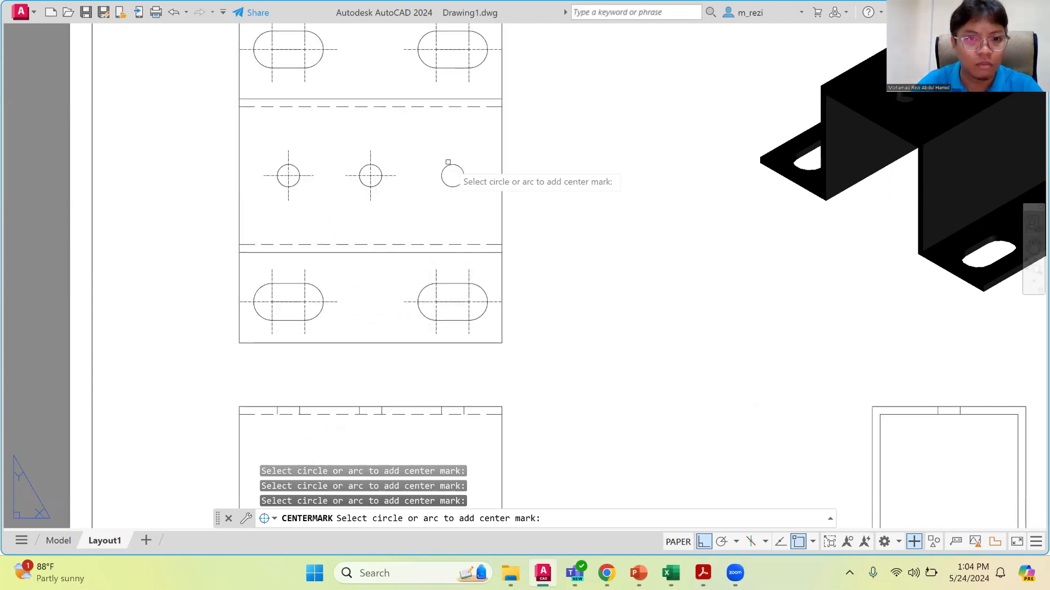
left_click(453, 171)
scroll(541, 178, "down", 2)
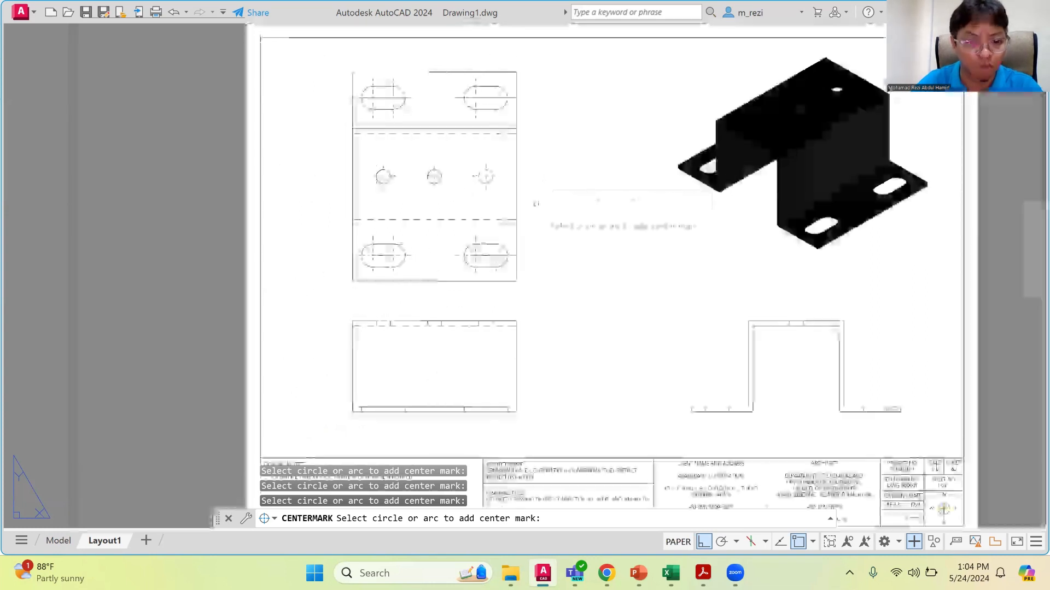
key("Escape")
Select all center marks on the four slots and three round holes in the plan view and open their properties
scroll(500, 145, "up", 2)
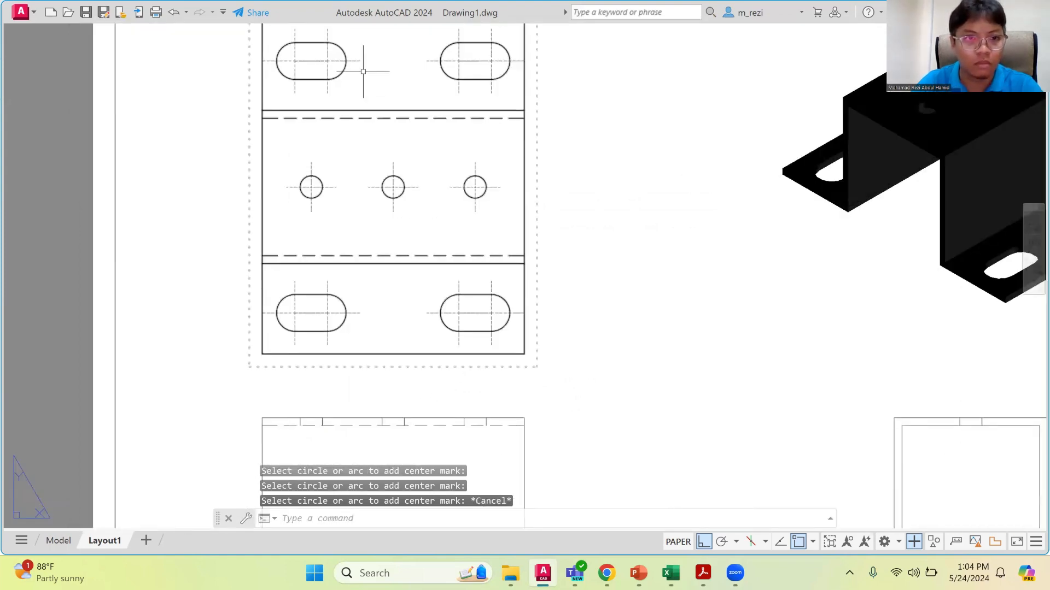
scroll(363, 65, "down", 6)
scroll(354, 53, "up", 4)
scroll(354, 54, "up", 2)
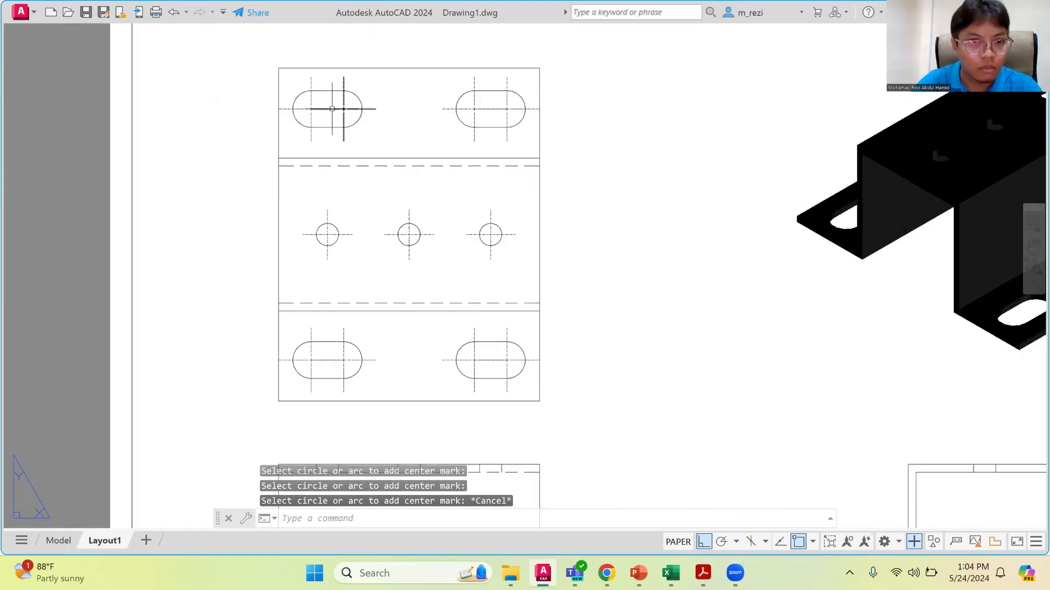
left_click(316, 101)
left_click(312, 97)
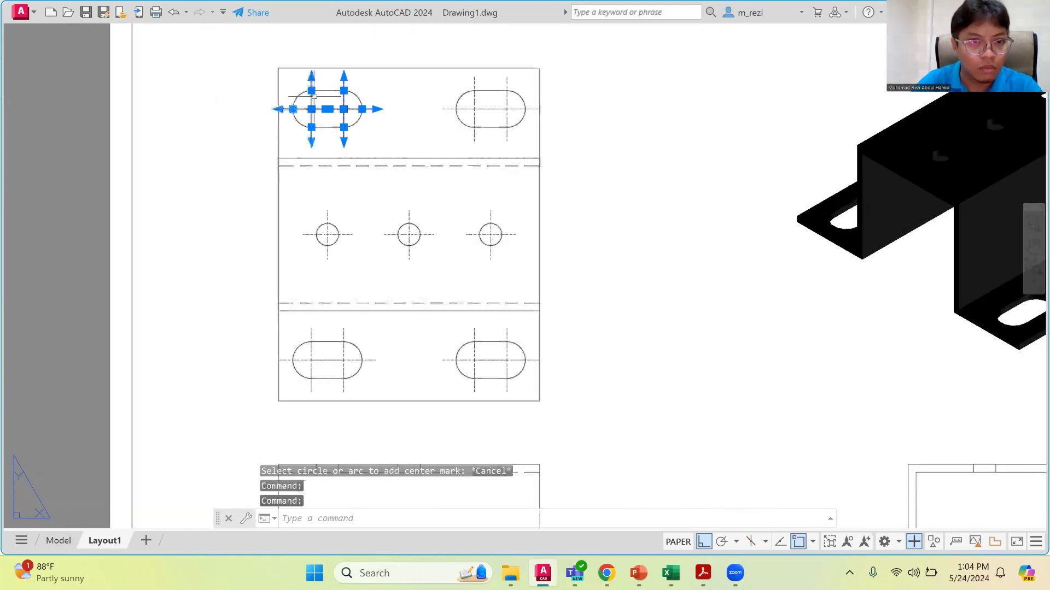
left_click(474, 82)
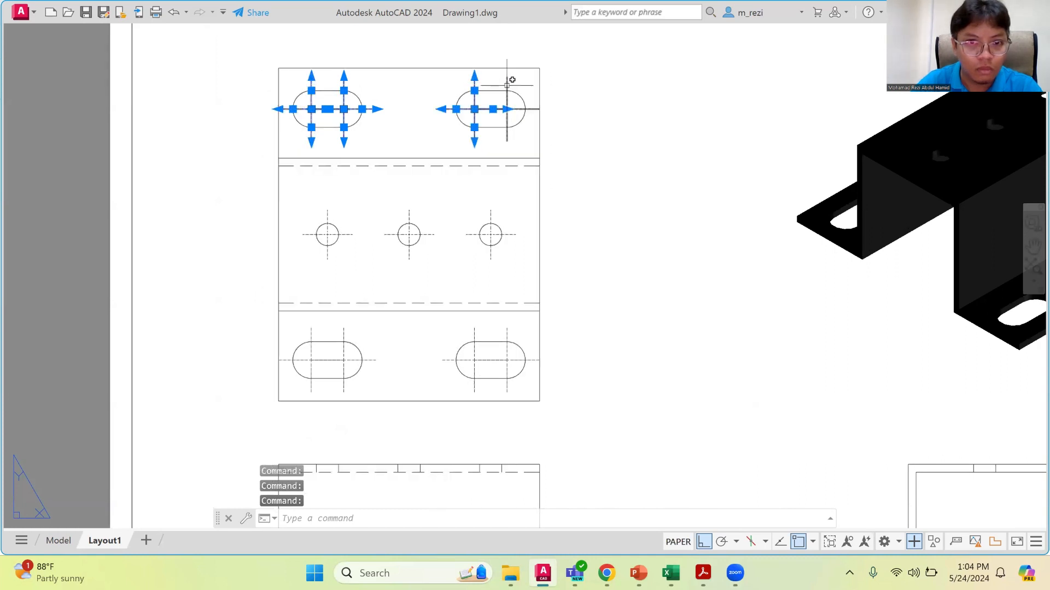
left_click(485, 225)
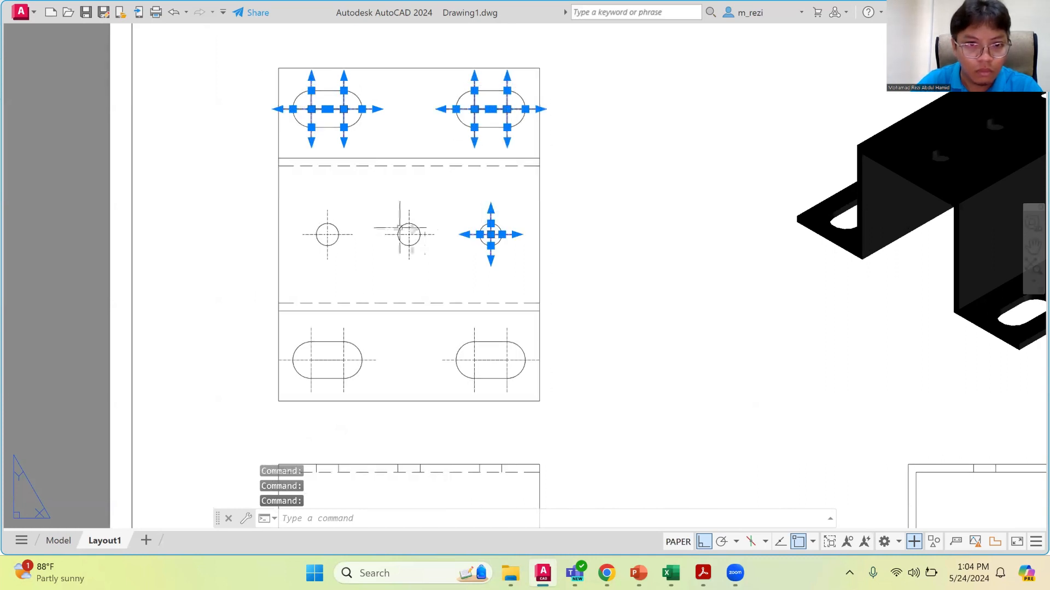
left_click(409, 210)
left_click(327, 218)
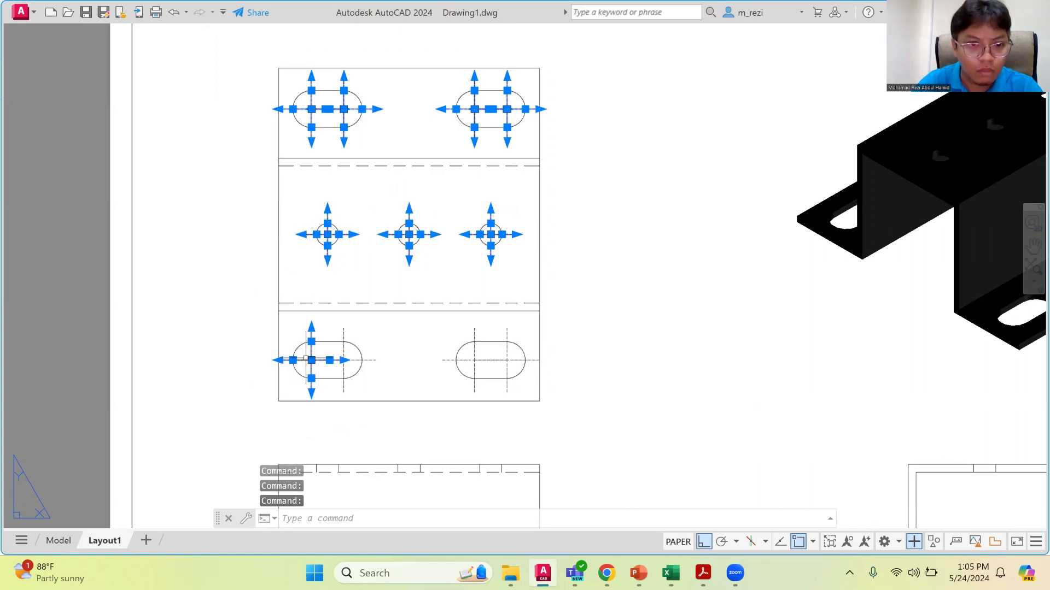
left_click(367, 360)
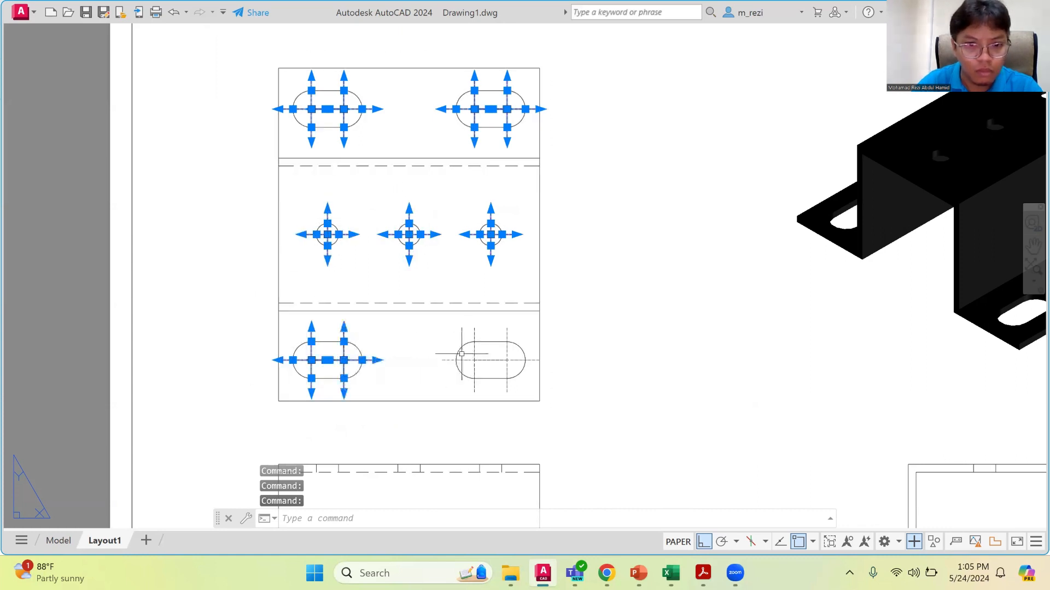
left_click(475, 330)
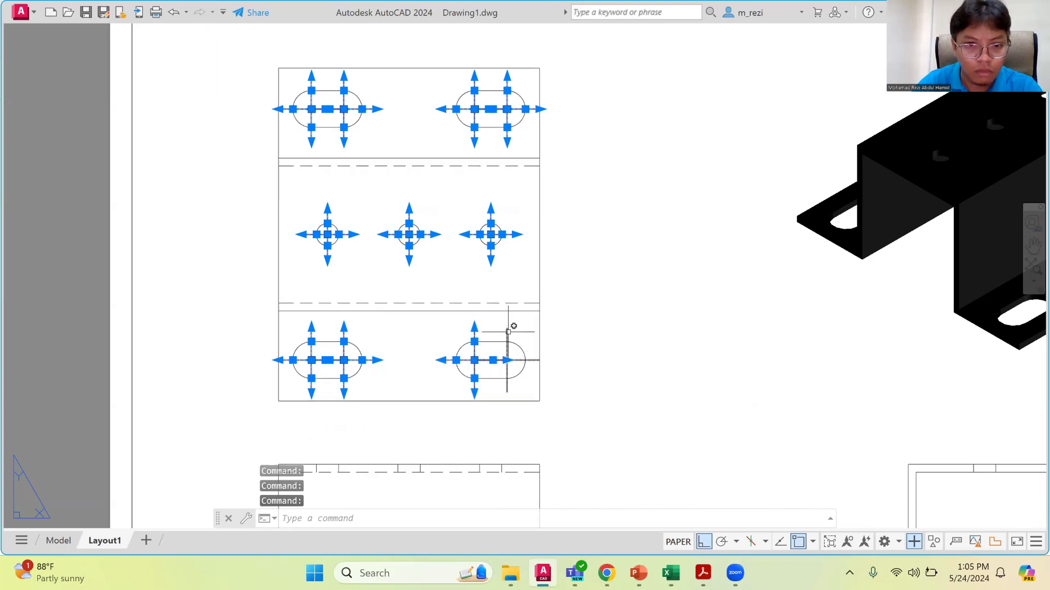
right_click(509, 337)
left_click(547, 533)
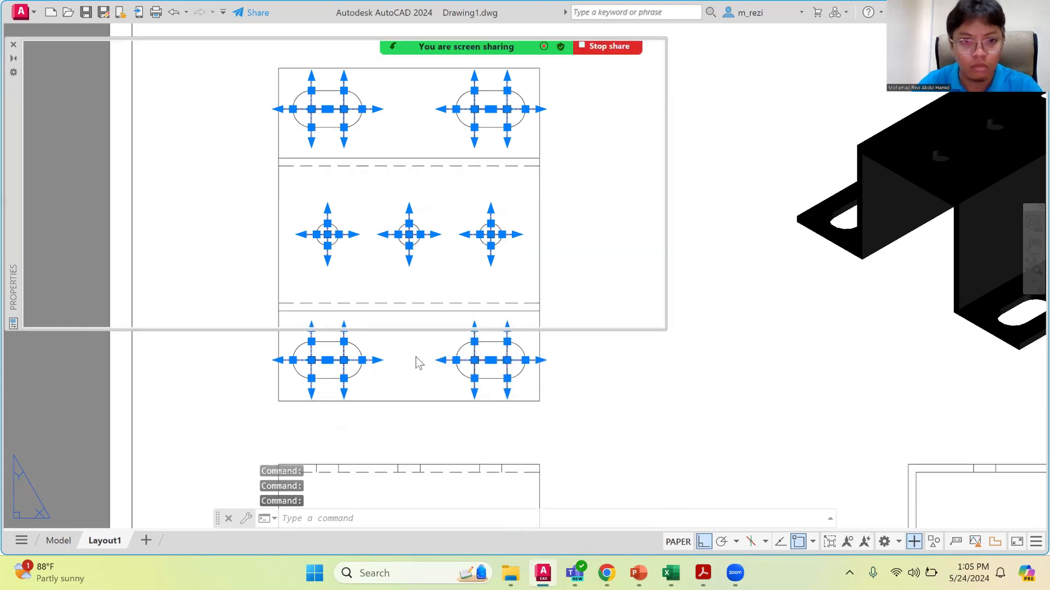
Set the selected center marks' linetype scale to 10, cross size to 0.2x and cross gap to 0.09x
left_click(380, 135)
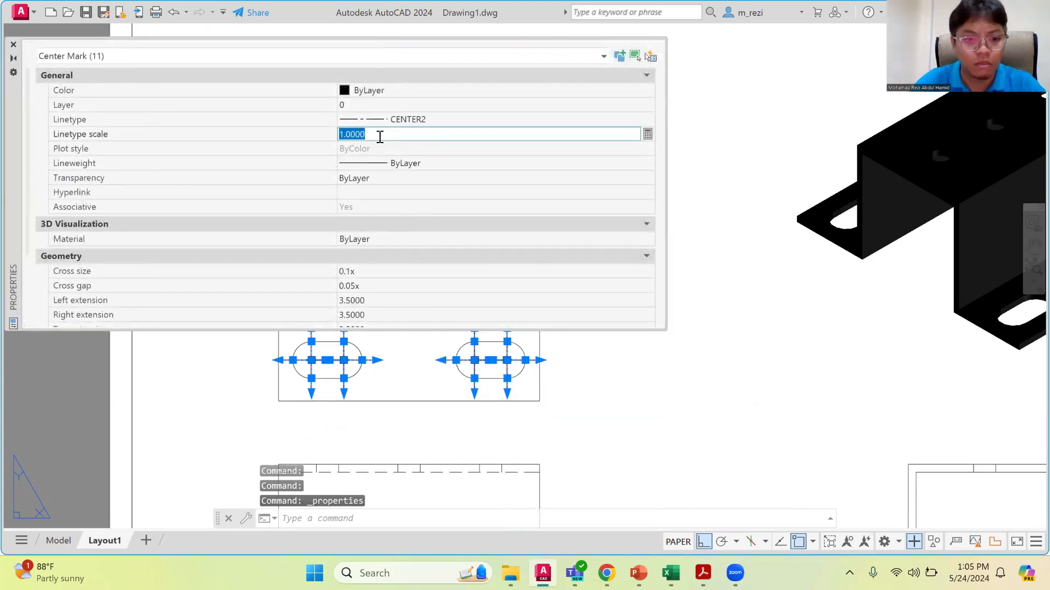
key("Return")
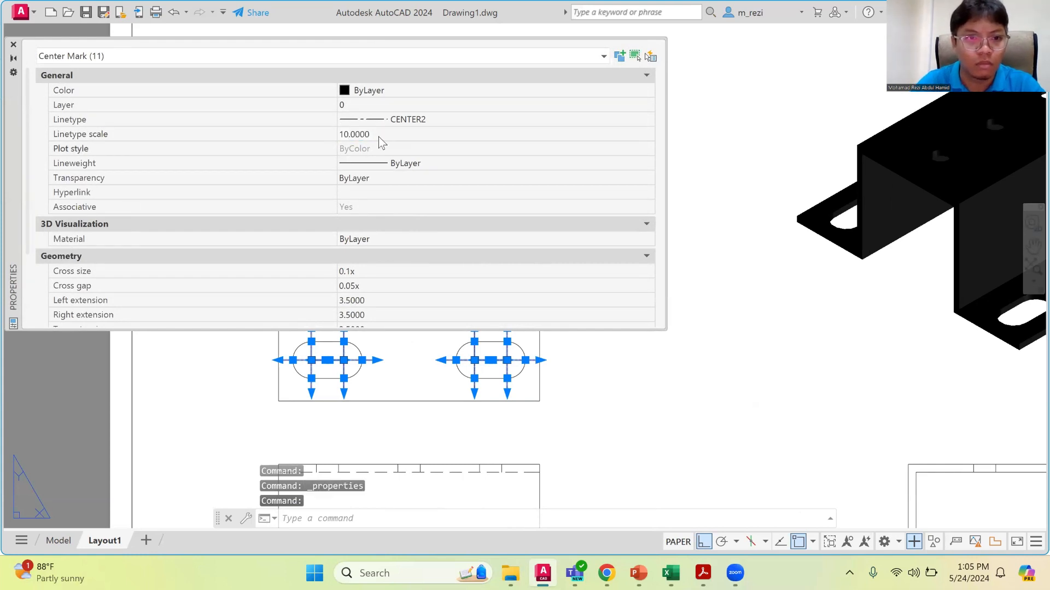
left_click(372, 274)
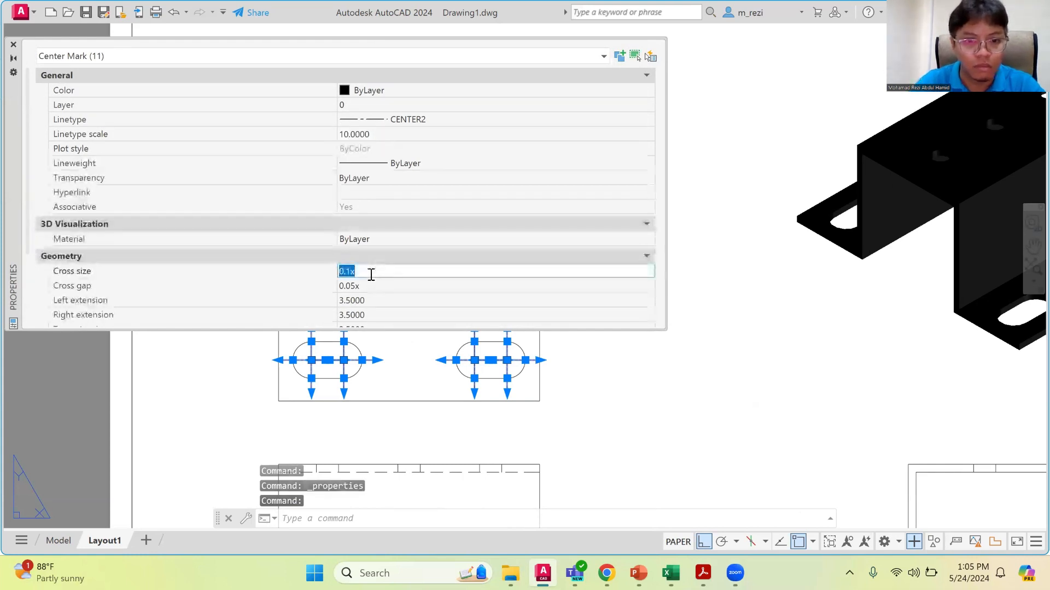
type("0.2")
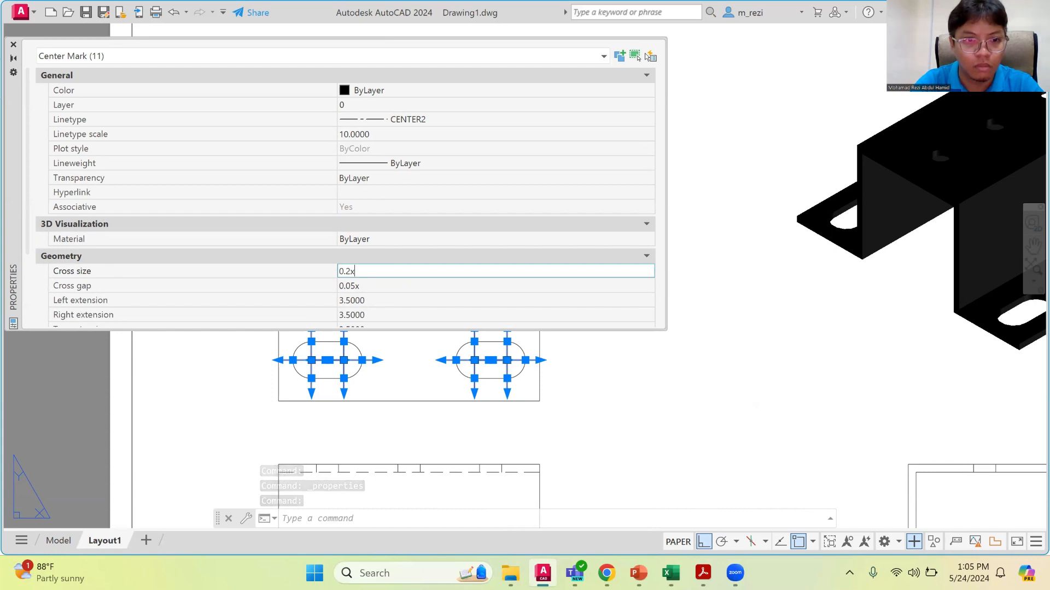
key("Tab")
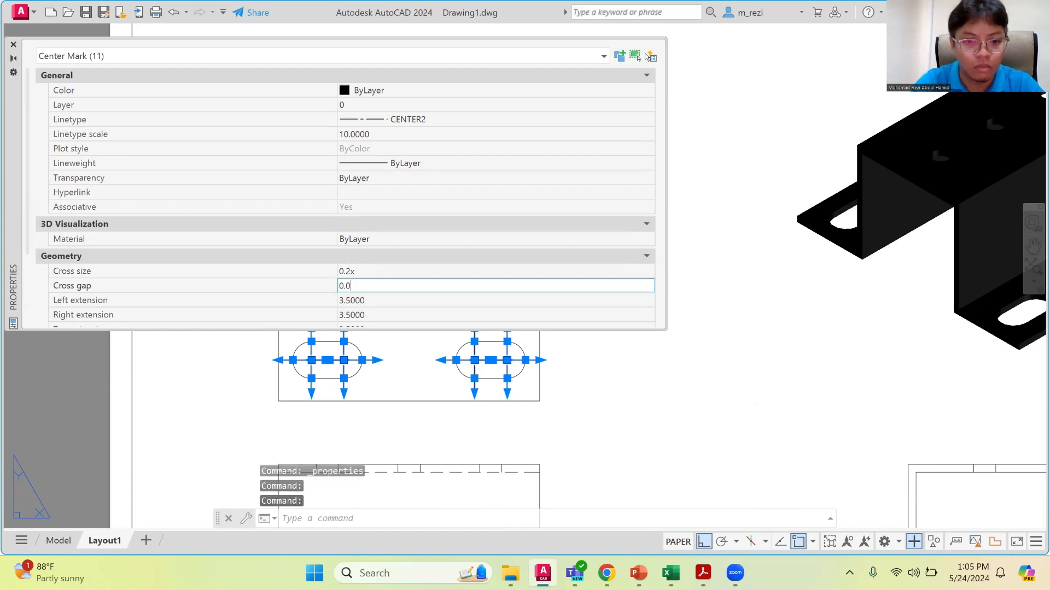
key("Tab")
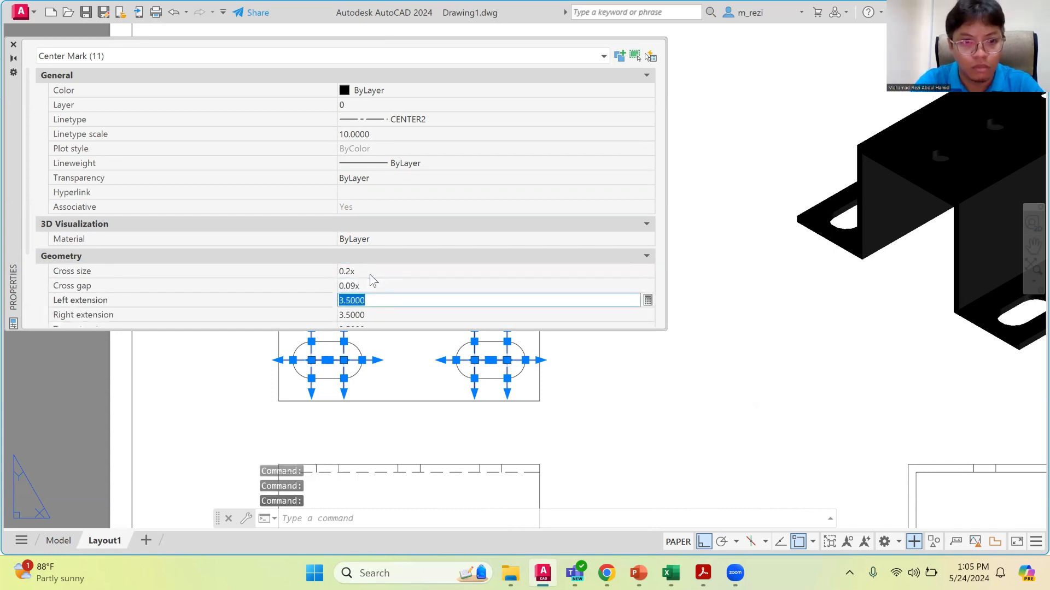
Set the center marks' left, right, top and bottom extensions to 1, then close the properties and clear the selection
type("1")
key("Tab")
type("1")
key("Tab")
type("1")
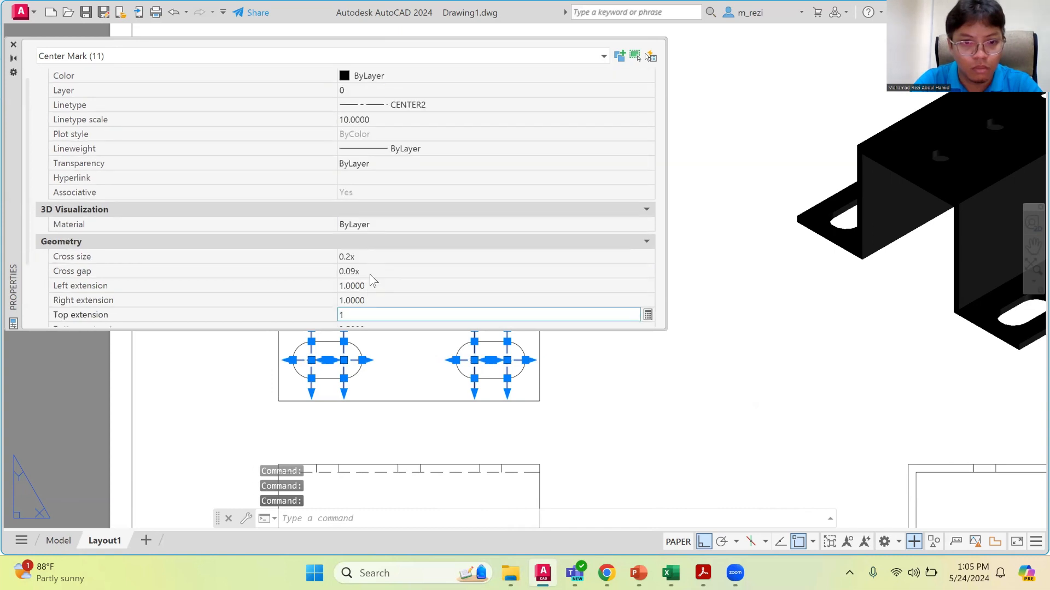
key("Tab")
type("1")
key("Tab")
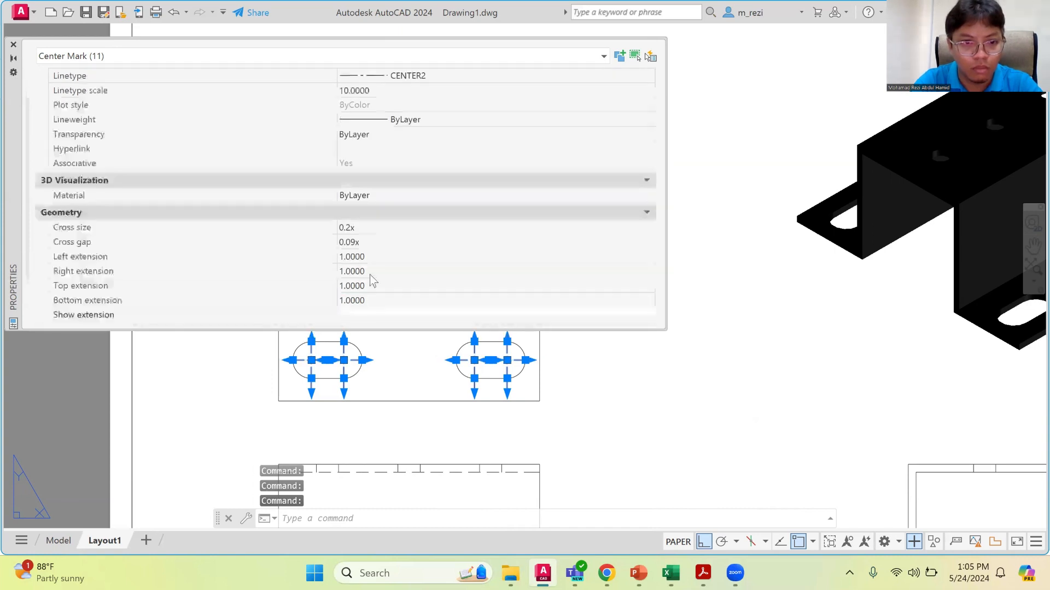
left_click(13, 46)
key("Escape")
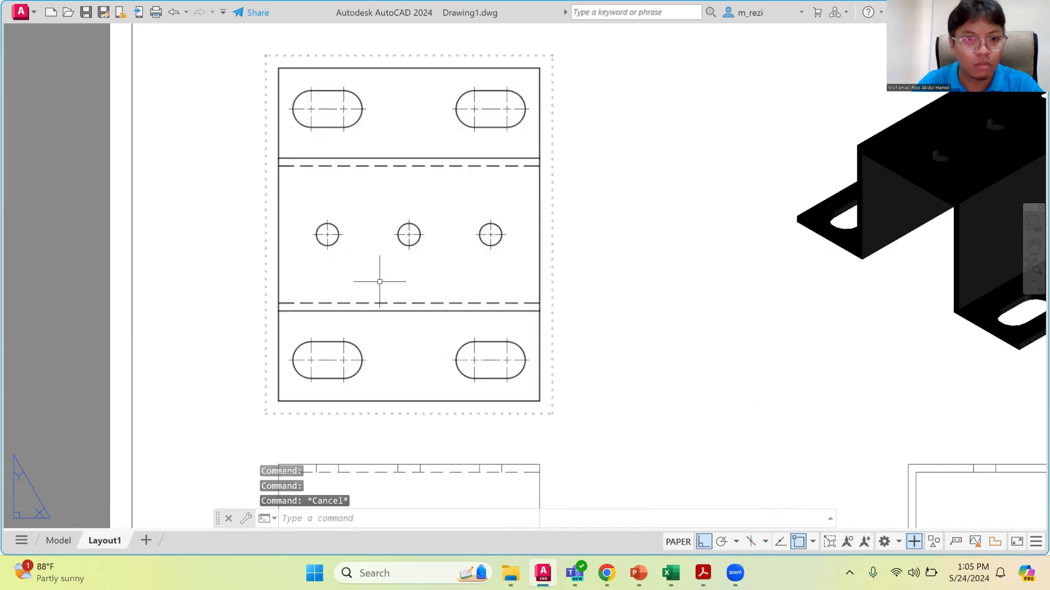
Restore the ribbon with the RIBBON command and bring up the annotation tools
scroll(375, 213, "down", 4)
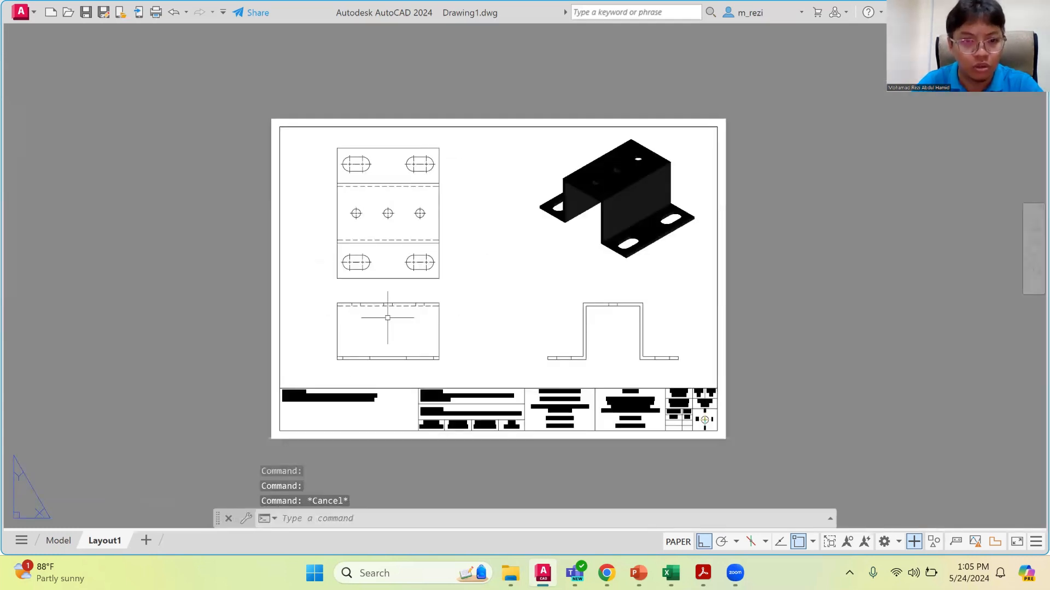
scroll(391, 315, "up", 2)
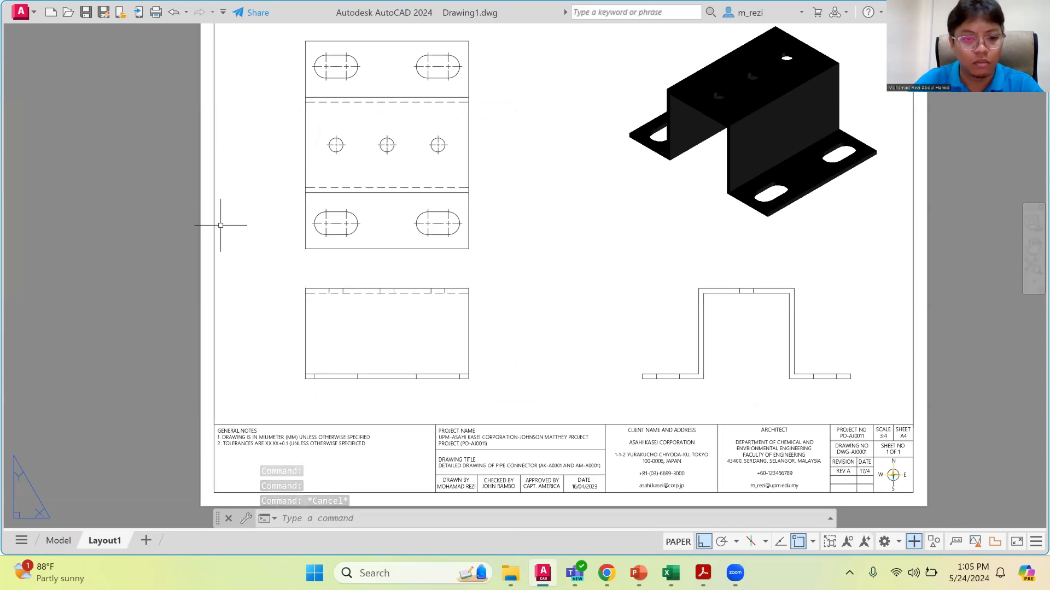
type("ri")
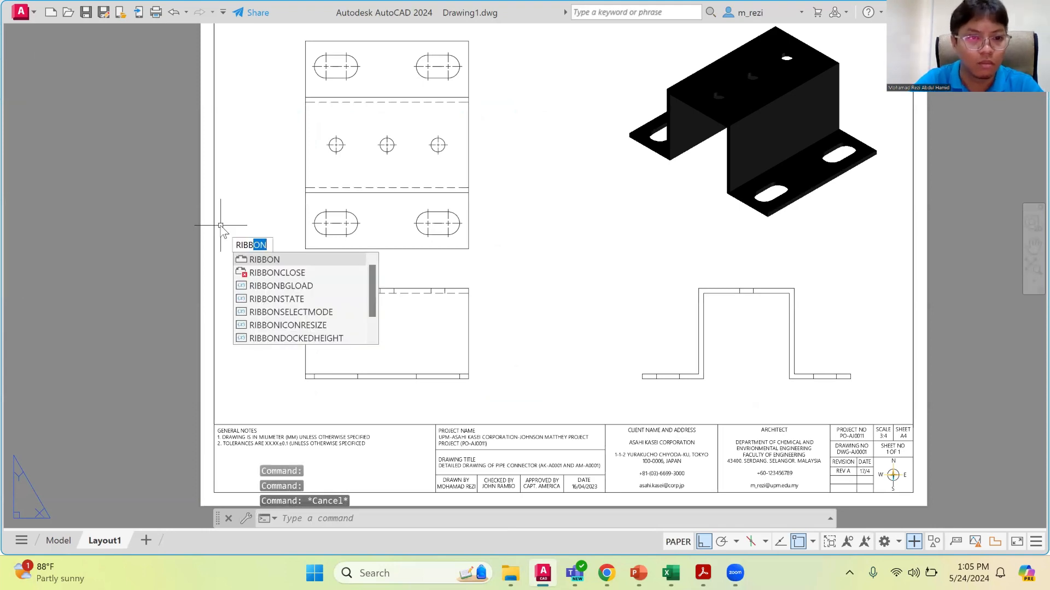
key("Return")
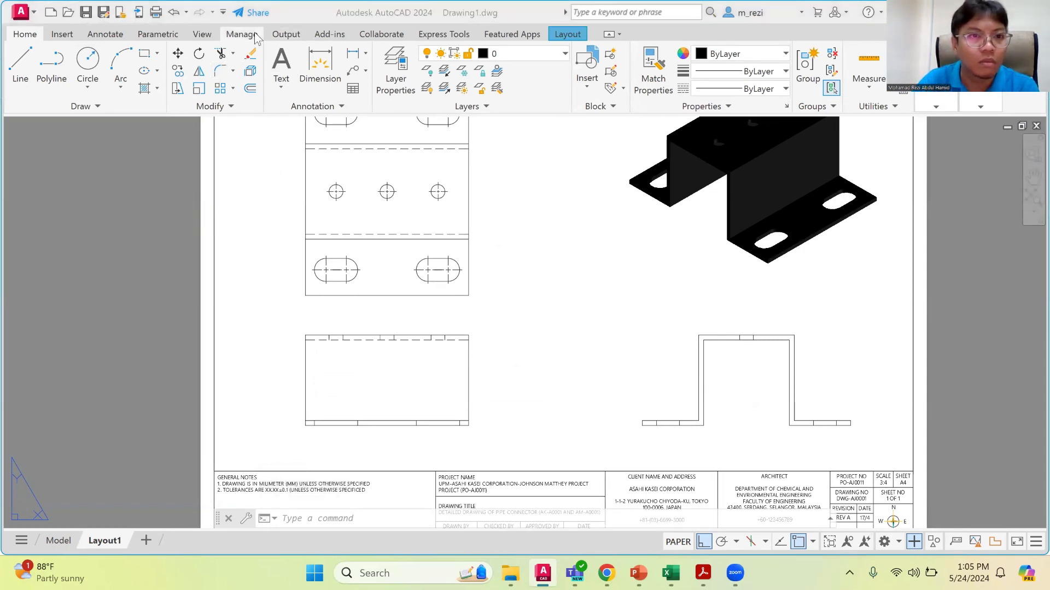
left_click(111, 33)
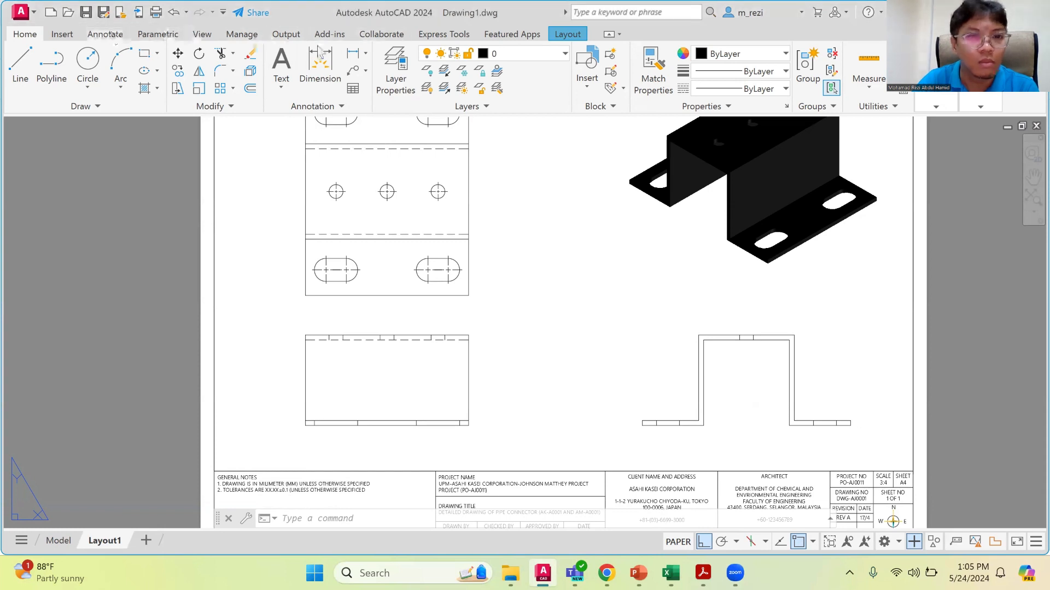
left_click(105, 34)
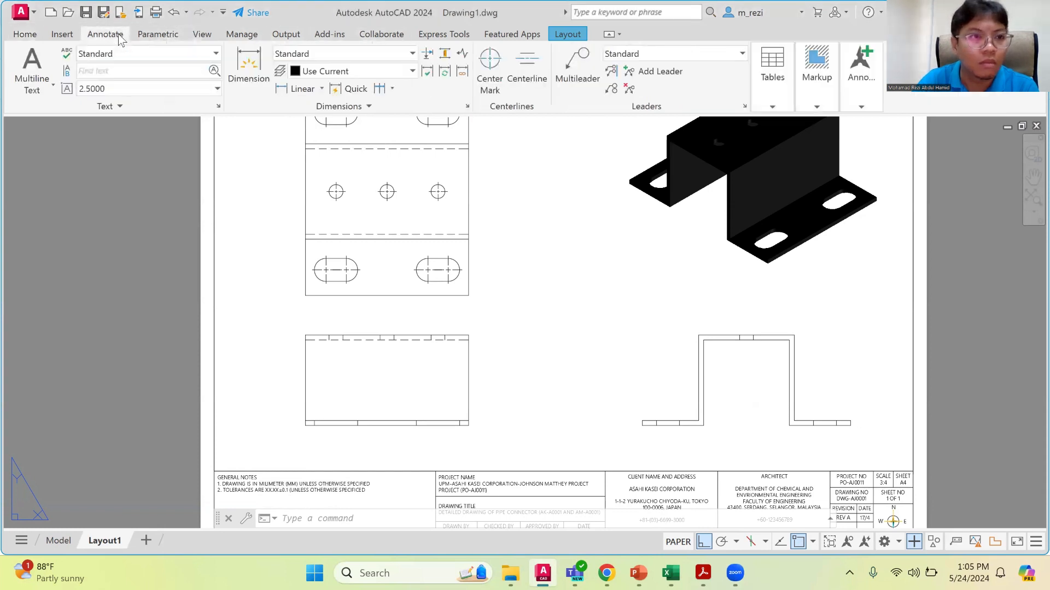
Add a centerline between the edge lines of each of the three round holes in the front view's top plate
left_click(523, 62)
scroll(318, 447, "up", 5)
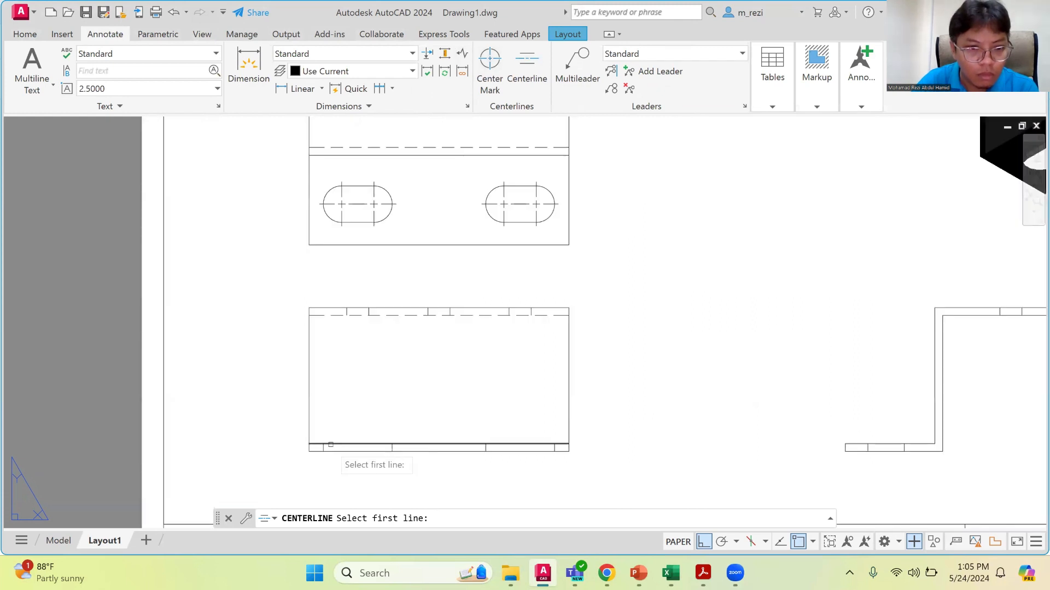
scroll(323, 419, "down", 4)
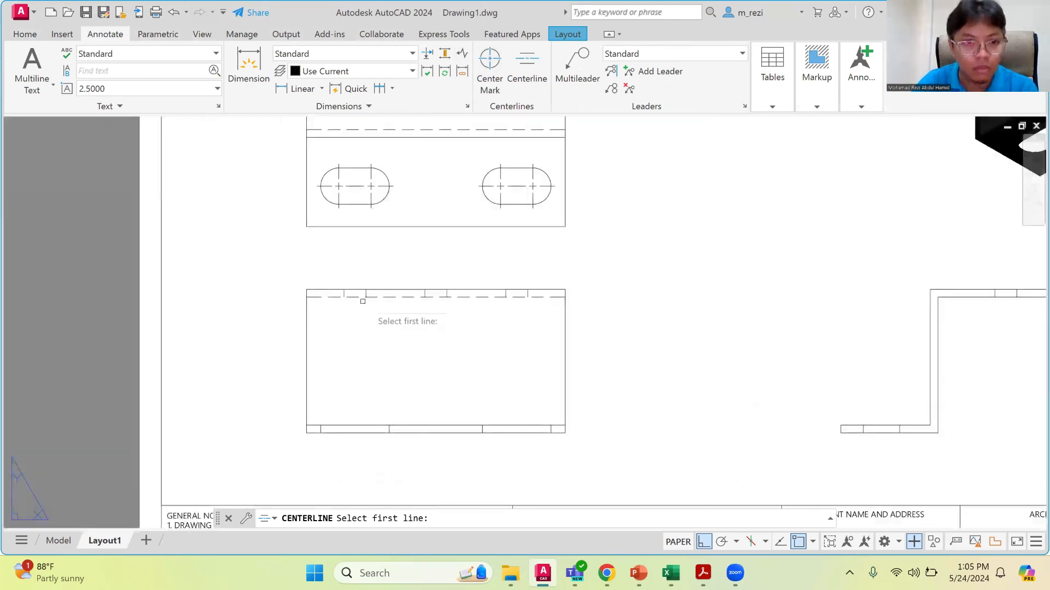
scroll(357, 293, "up", 4)
left_click(333, 300)
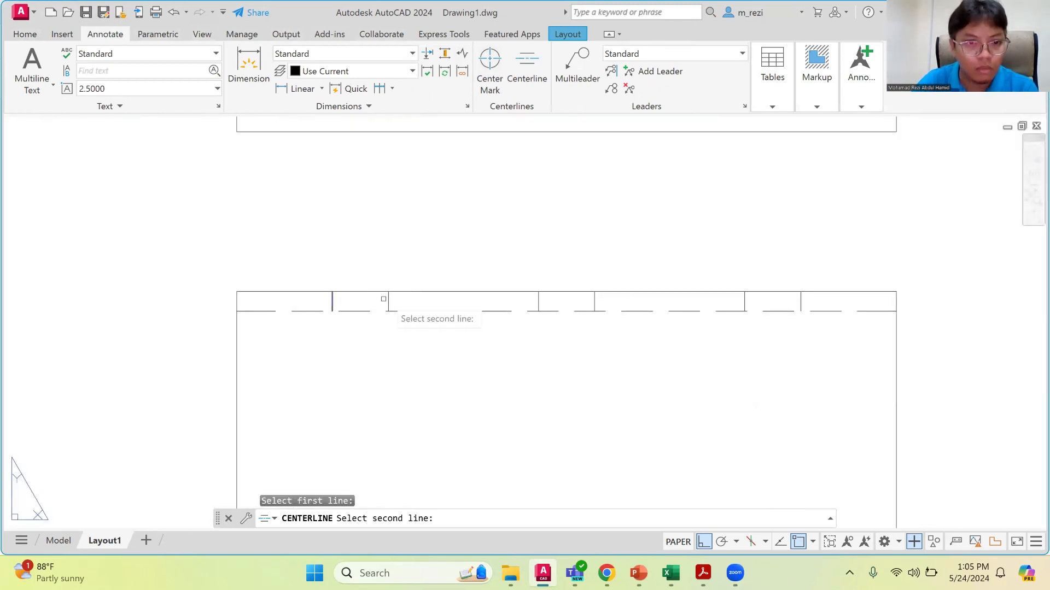
left_click(388, 300)
key("Return")
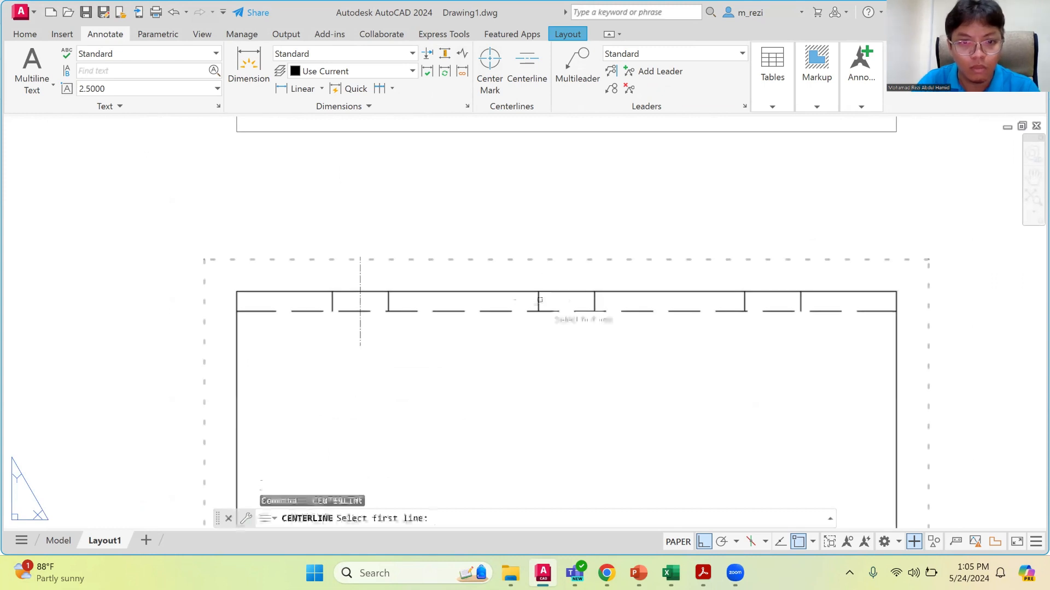
left_click(538, 300)
left_click(595, 300)
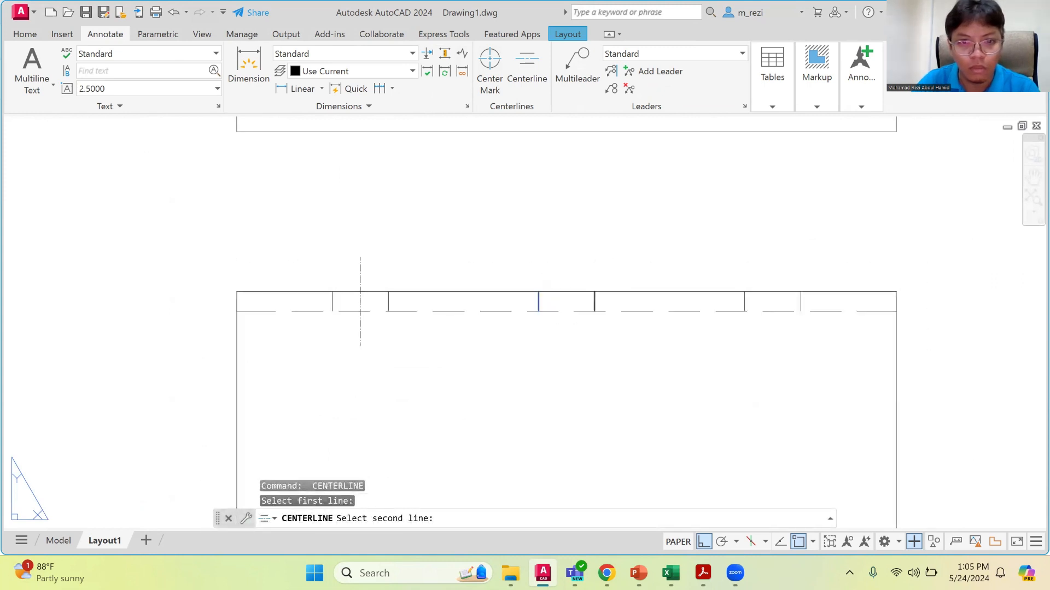
key("Return")
left_click(744, 300)
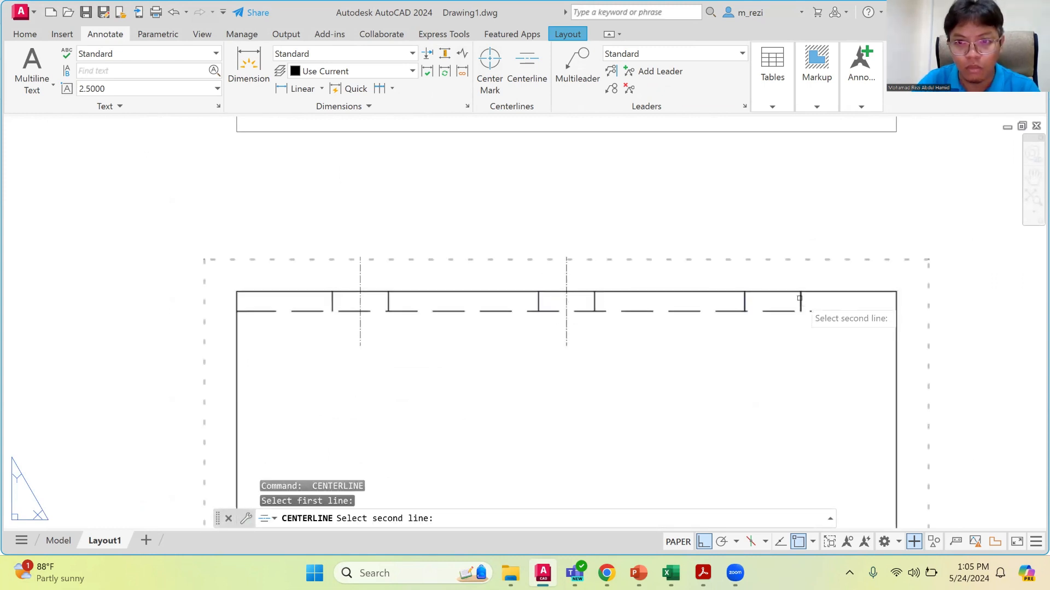
left_click(800, 300)
scroll(777, 272, "down", 7)
scroll(797, 298, "up", 3)
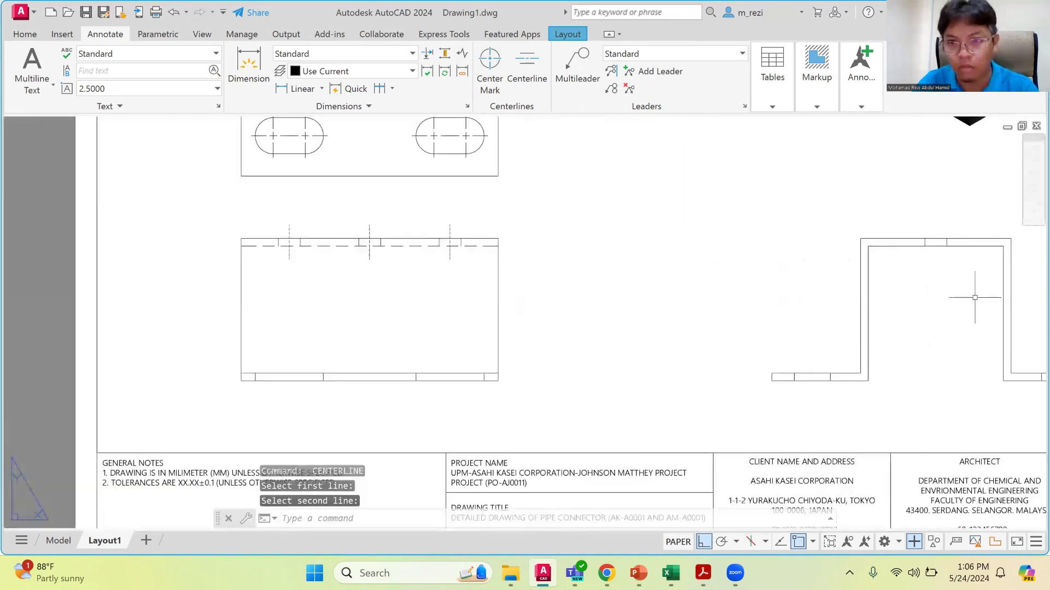
key("Return")
left_click(949, 239)
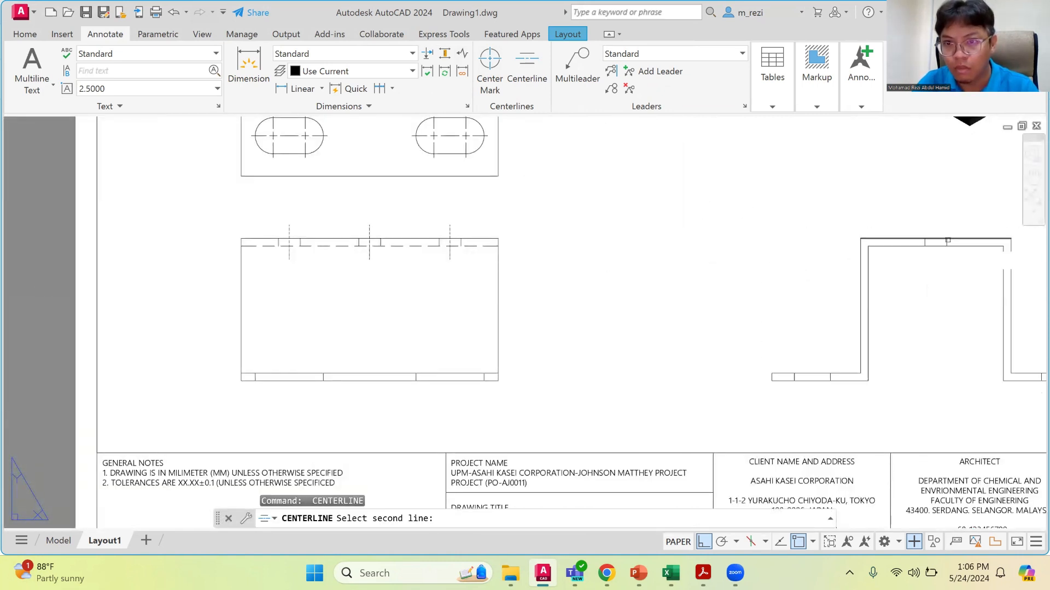
scroll(948, 236, "up", 2)
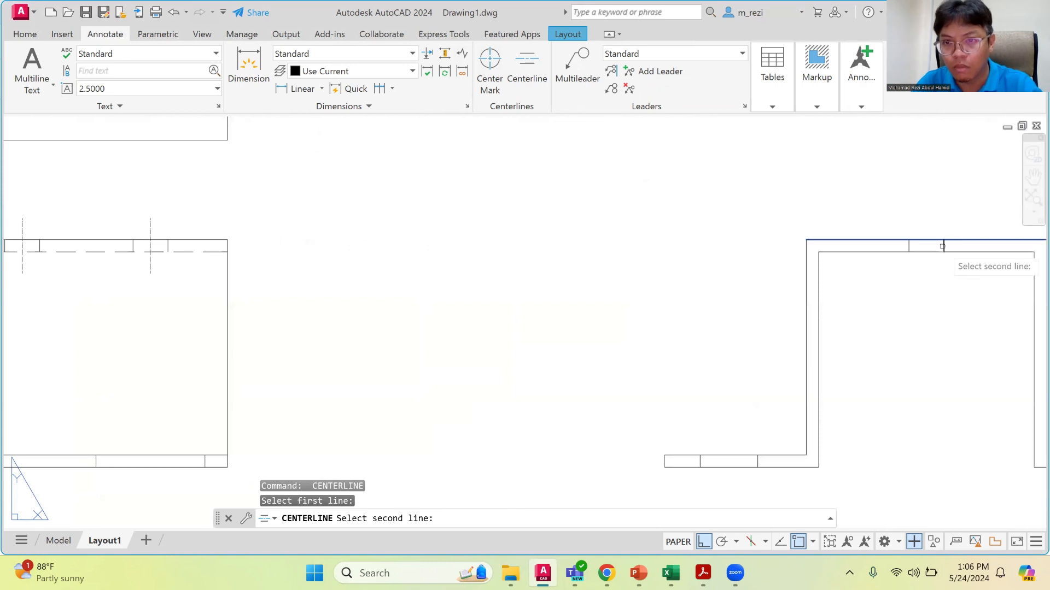
key("Escape")
Add a centerline between the hole's two edge lines in the top plate of the hat-profile side view
key("Return")
left_click(944, 245)
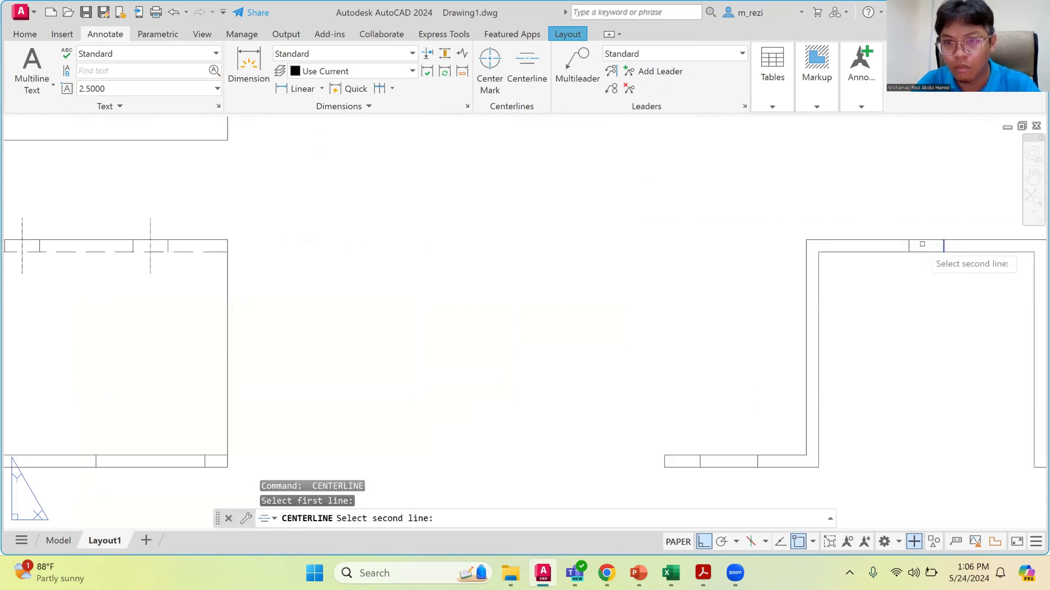
left_click(909, 245)
key("Return")
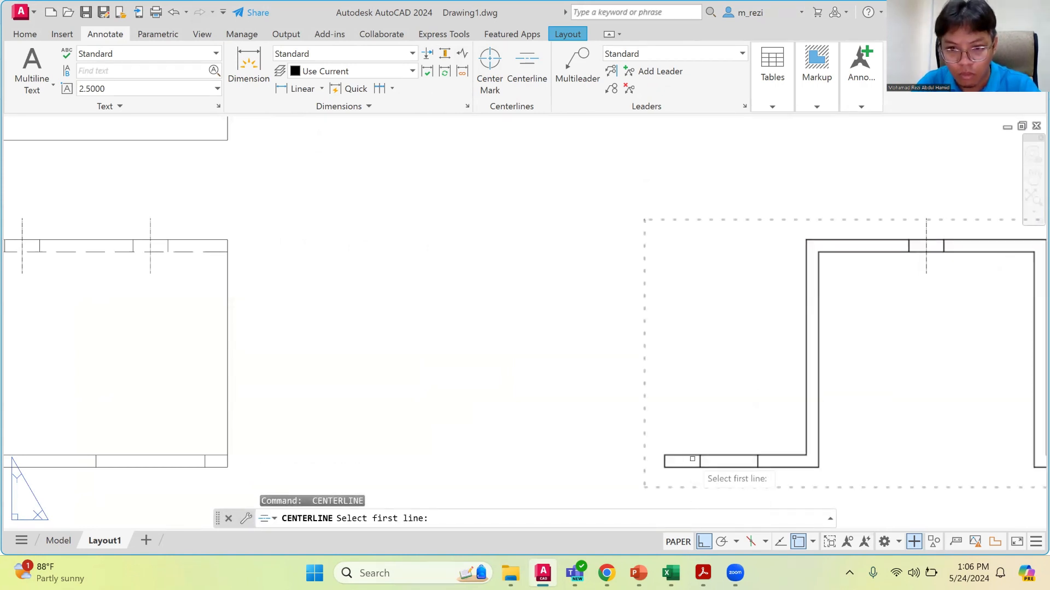
Add a centerline between the slot's two edge lines in both the left and right flanges of the hat-profile side view
left_click(699, 459)
left_click(756, 460)
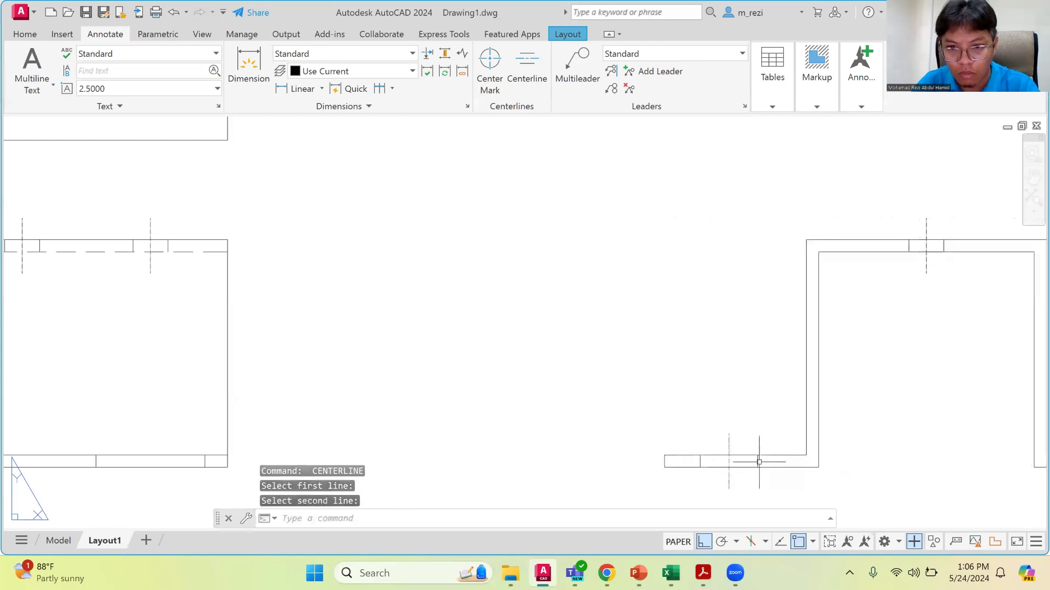
scroll(788, 423, "down", 4)
scroll(931, 439, "up", 3)
key("Return")
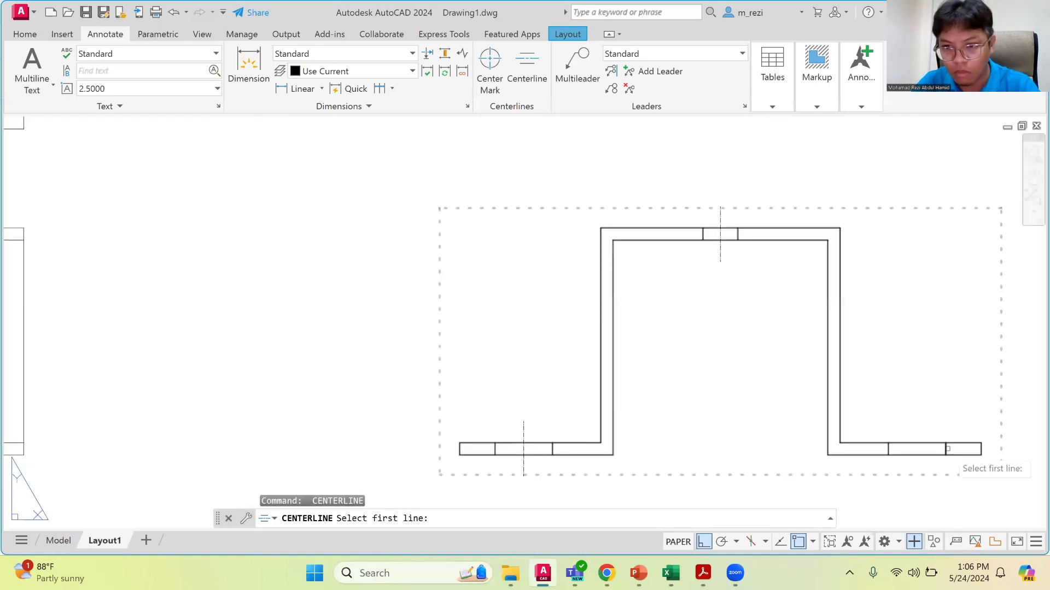
left_click(946, 449)
left_click(888, 449)
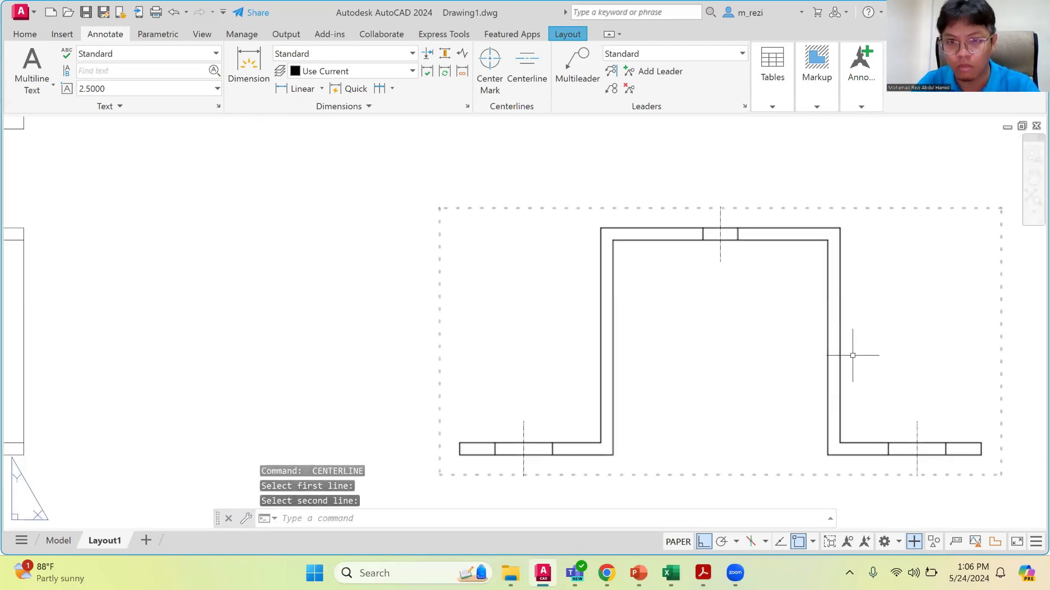
Select all six centerlines in the front and side views and set their linetype scale to 10
scroll(844, 323, "down", 2)
scroll(391, 282, "up", 4)
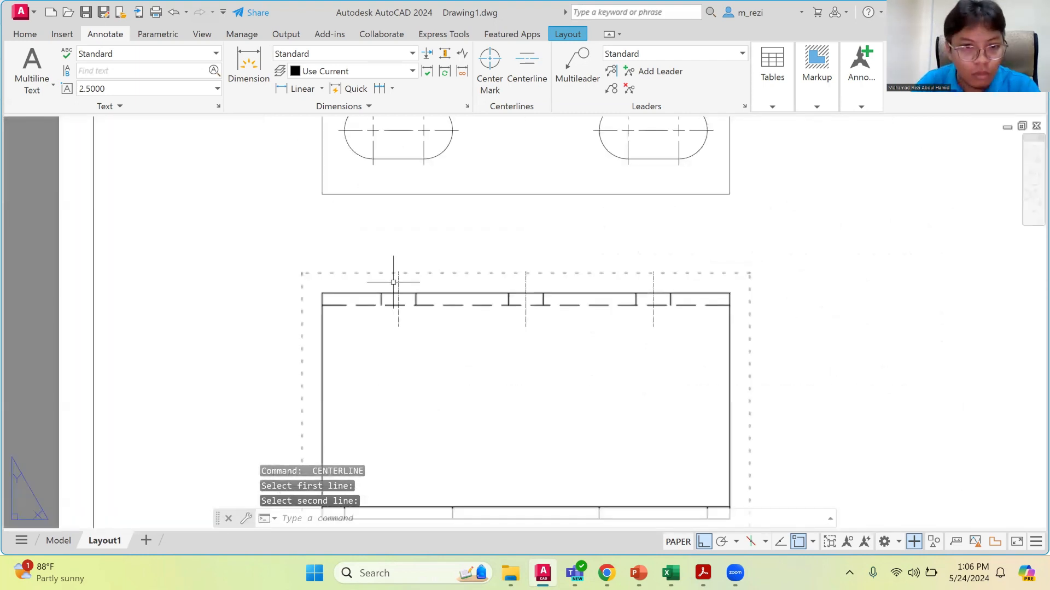
left_click(400, 289)
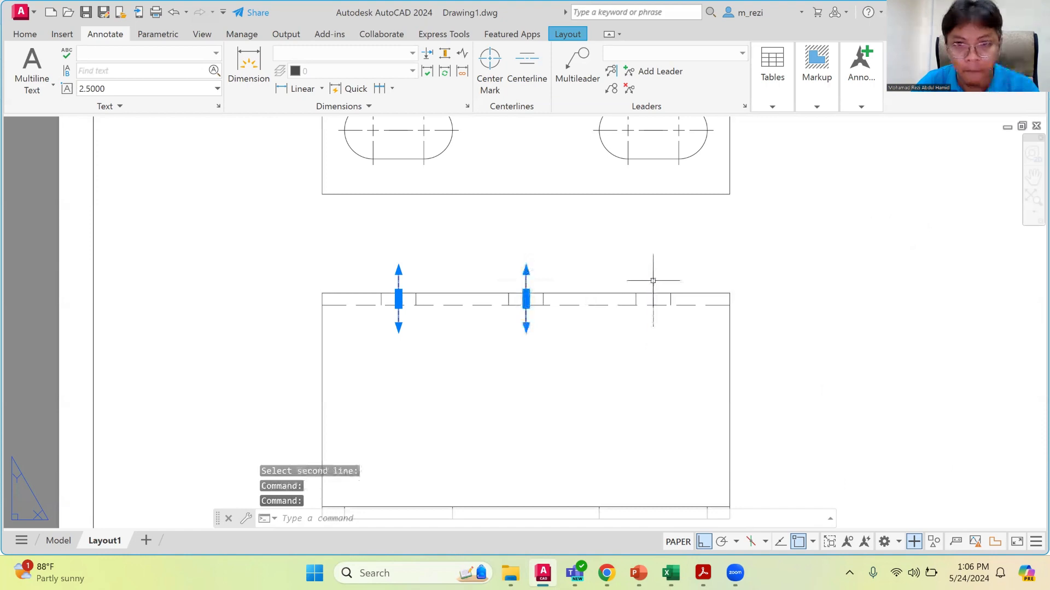
scroll(653, 280, "down", 5)
scroll(936, 400, "up", 5)
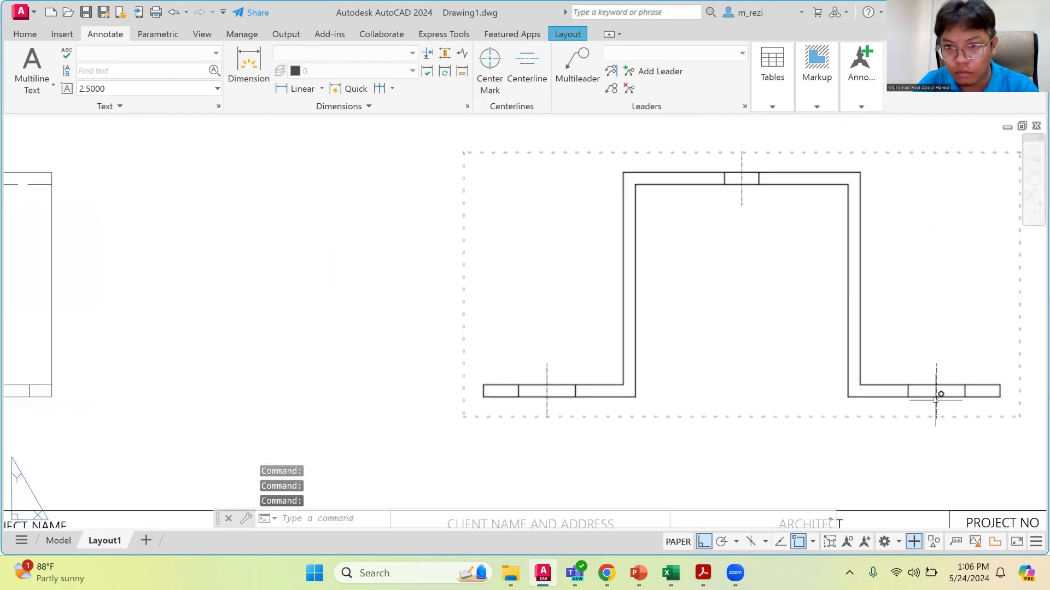
left_click(742, 162)
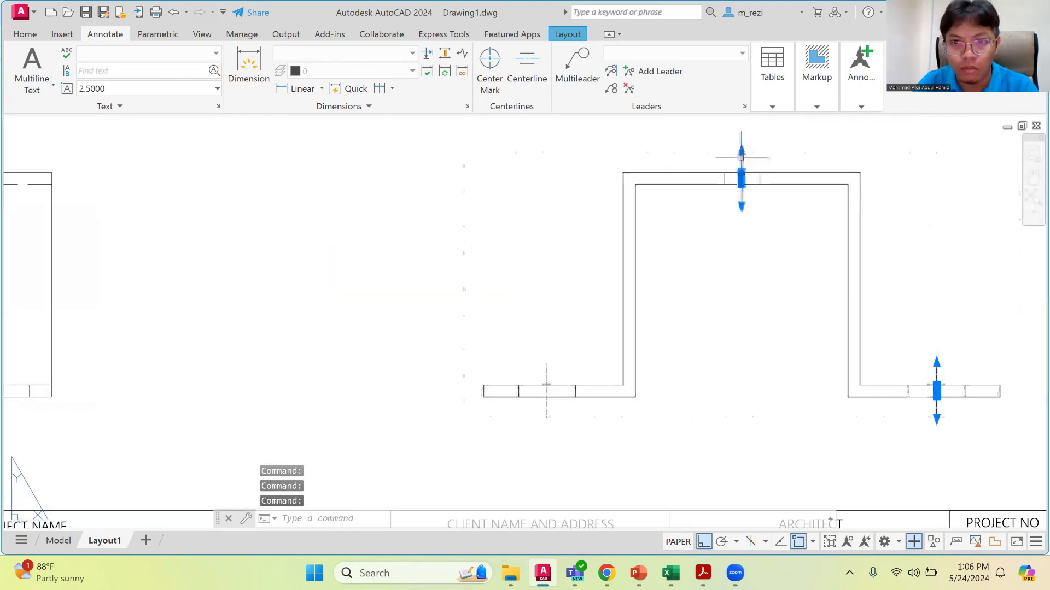
right_click(548, 373)
left_click(587, 352)
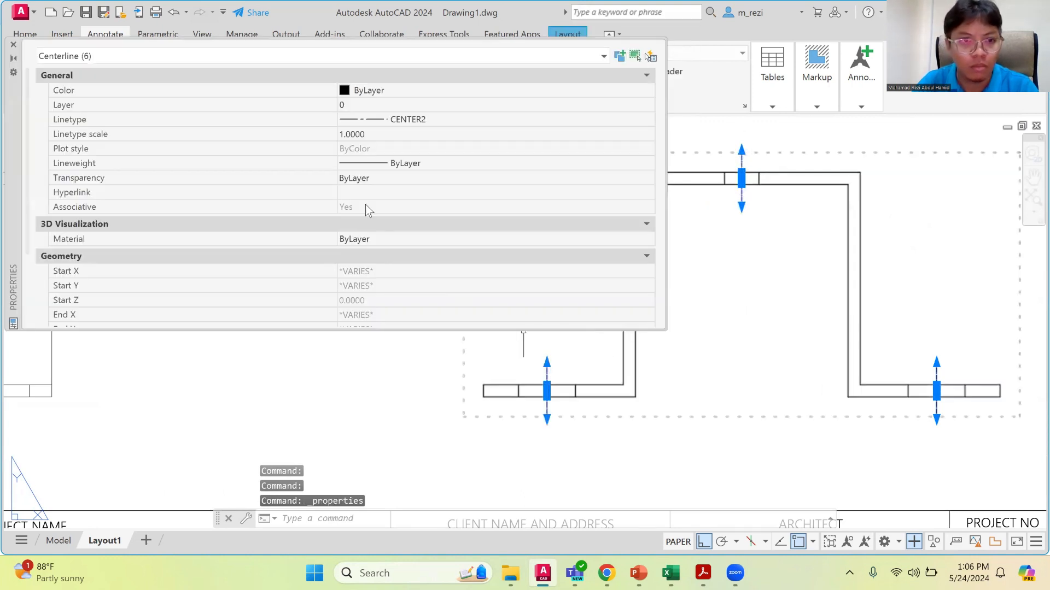
mouse_move(363, 182)
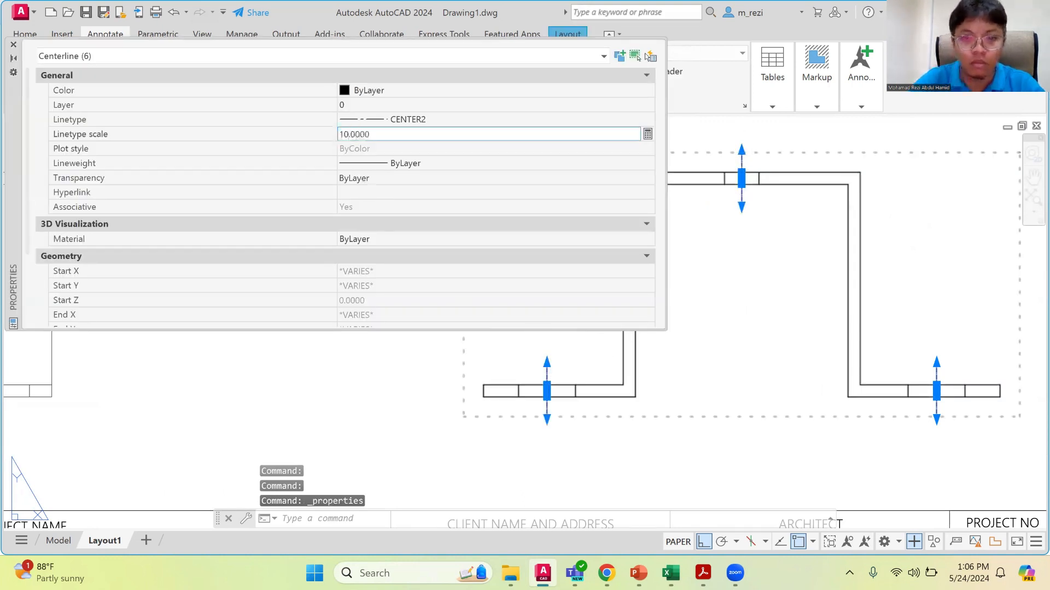
key("Return")
Set the start and end extensions of the six selected centerlines to 2
scroll(359, 218, "down", 3)
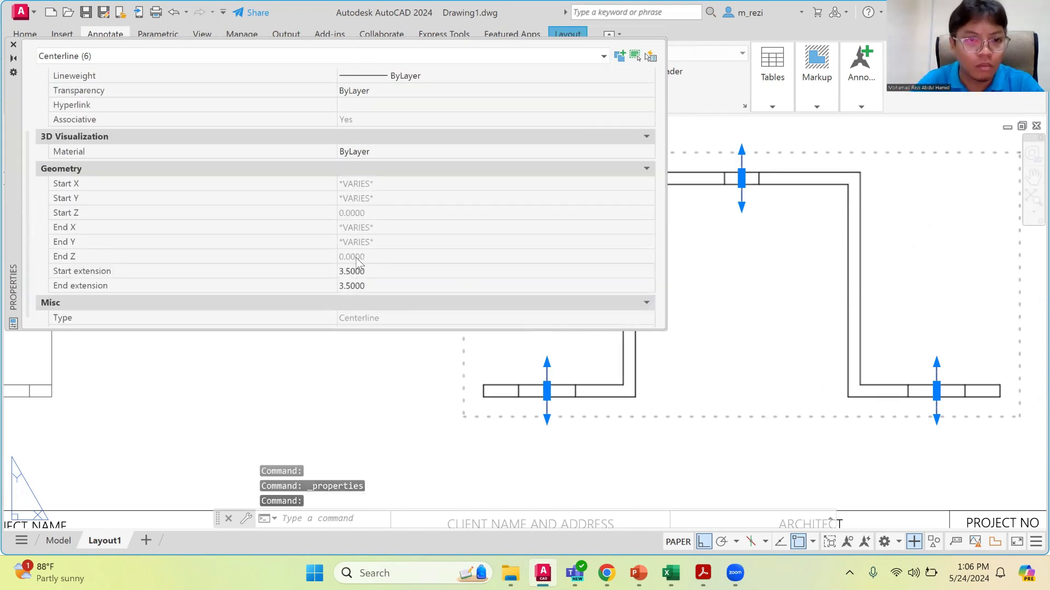
left_click(361, 273)
type("2")
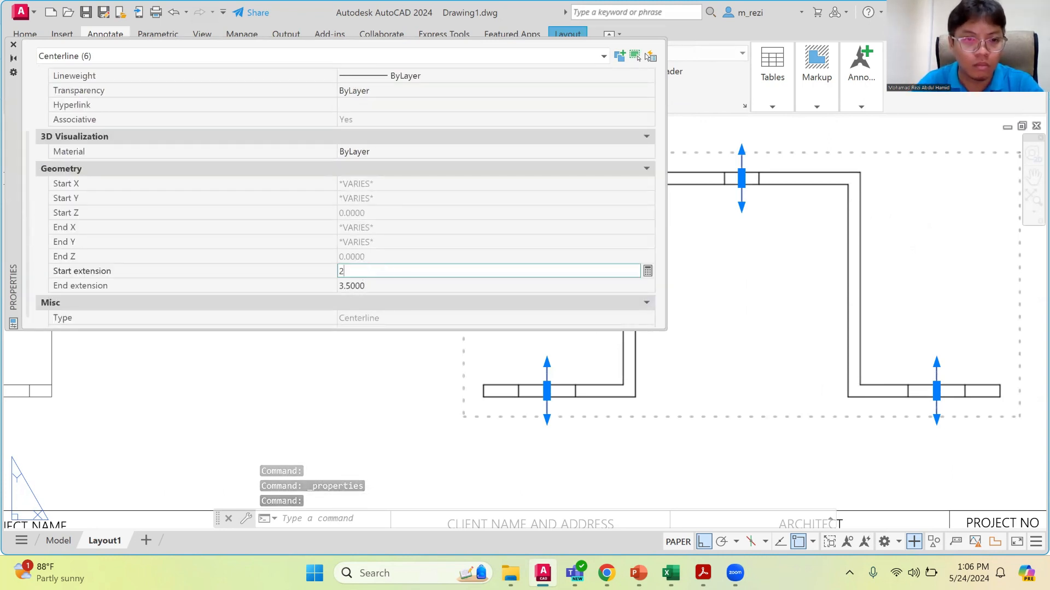
key("Return")
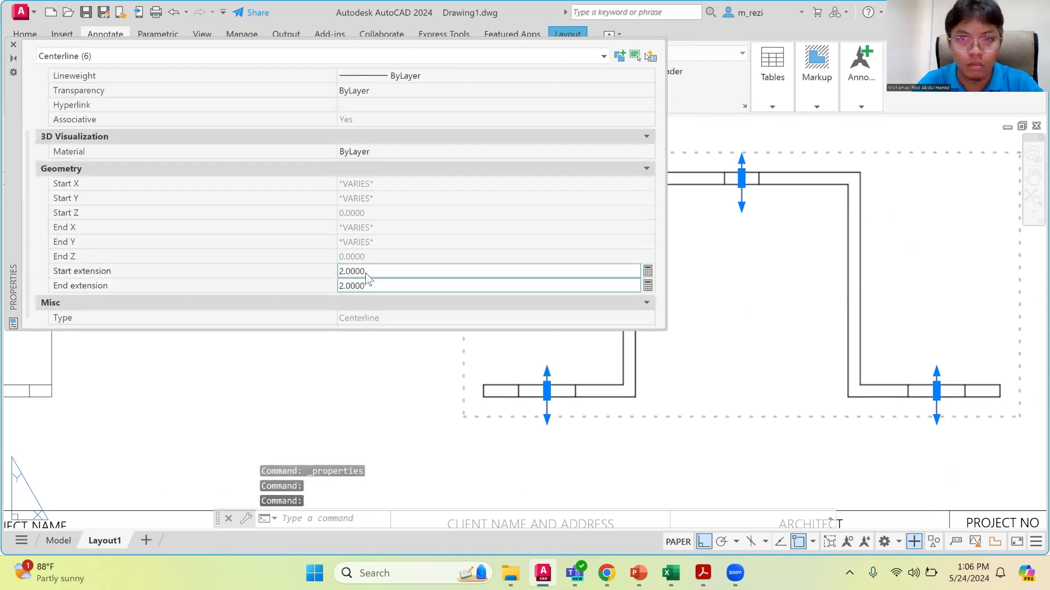
Set the six centerlines' start and end extensions to 1.5, then close the properties and clear the selection
left_click(365, 273)
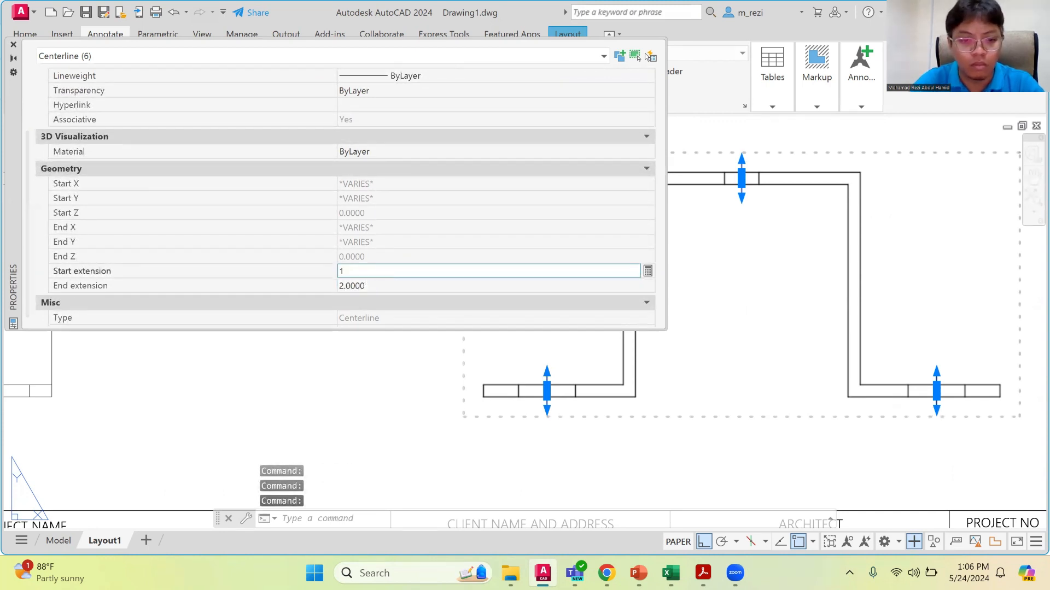
left_click(366, 285)
type("1.5")
key("Return")
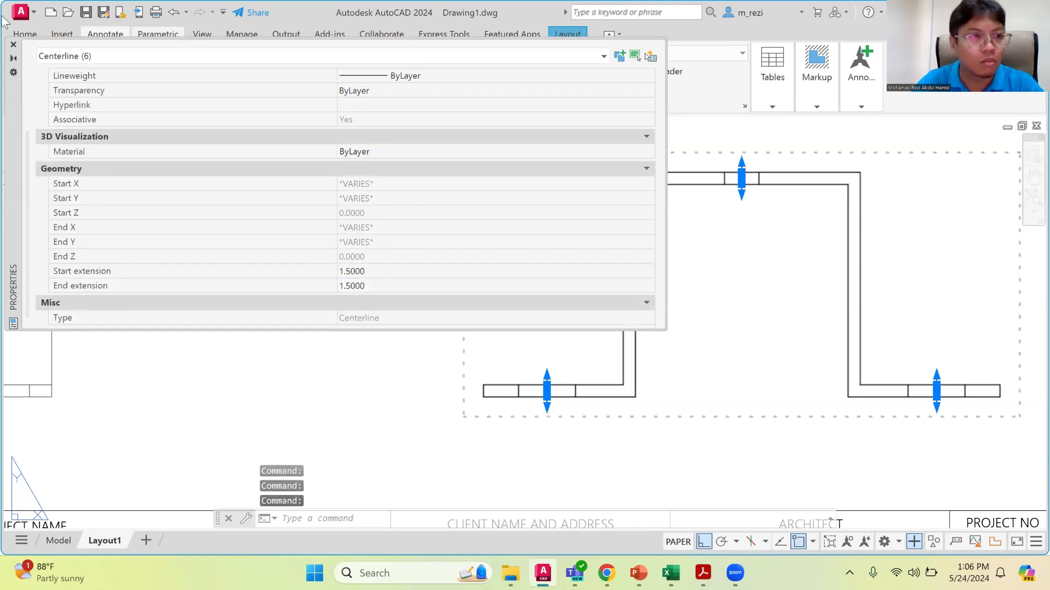
left_click(13, 45)
key("Escape")
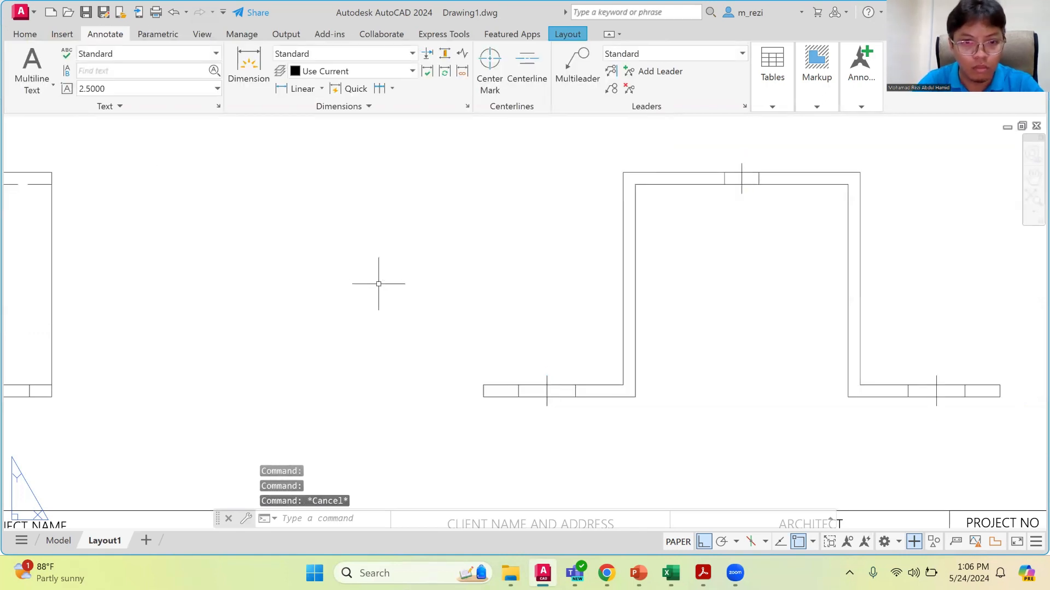
Try a linetype scale of 5 on the centerline in the side view's left flange
scroll(613, 381, "up", 6)
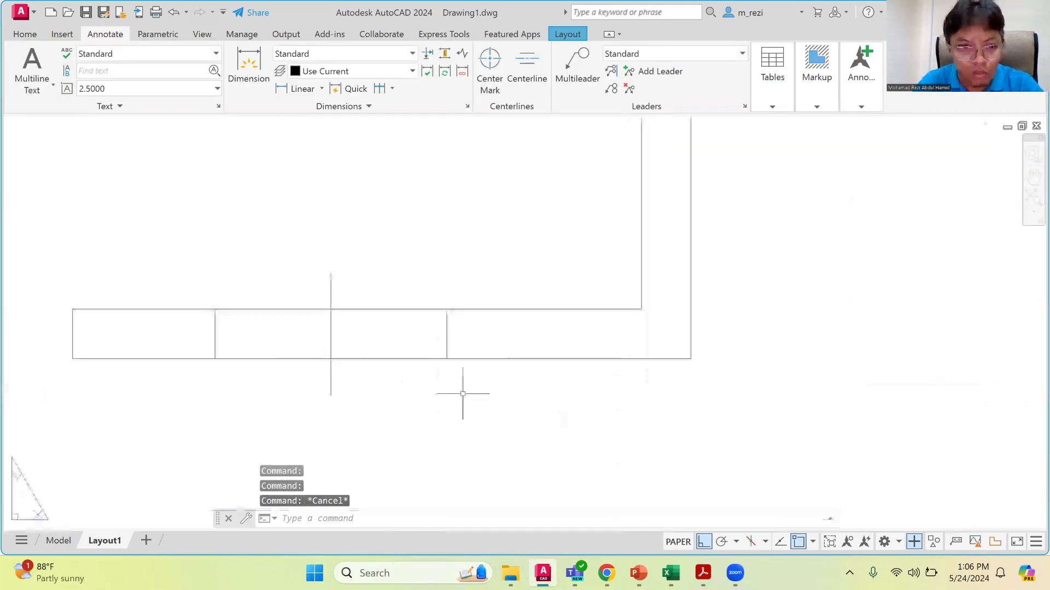
left_click(330, 333)
scroll(331, 334, "down", 6)
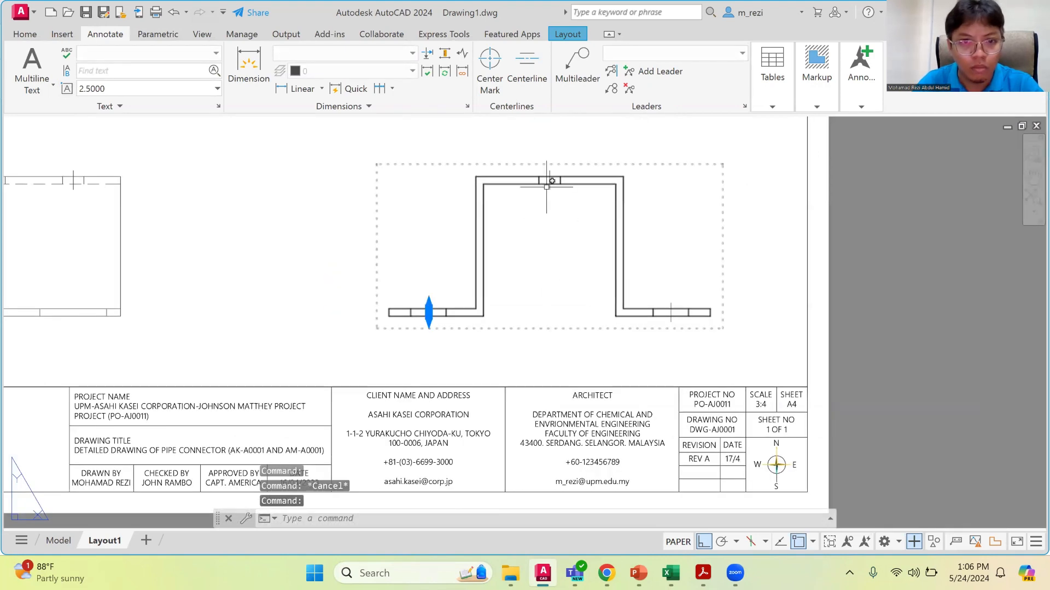
scroll(397, 263, "up", 4)
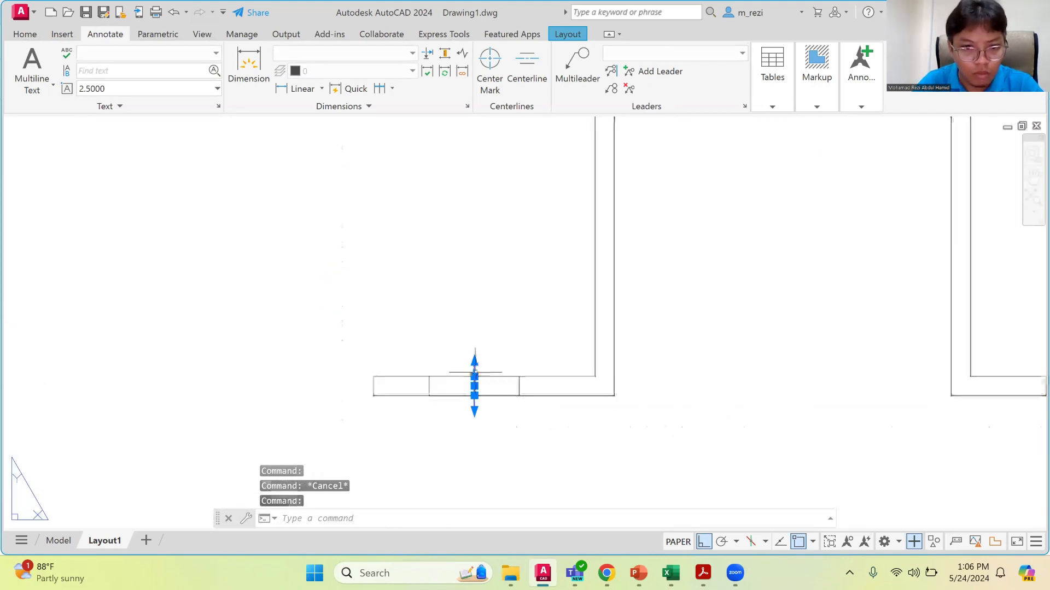
right_click(476, 372)
left_click(500, 350)
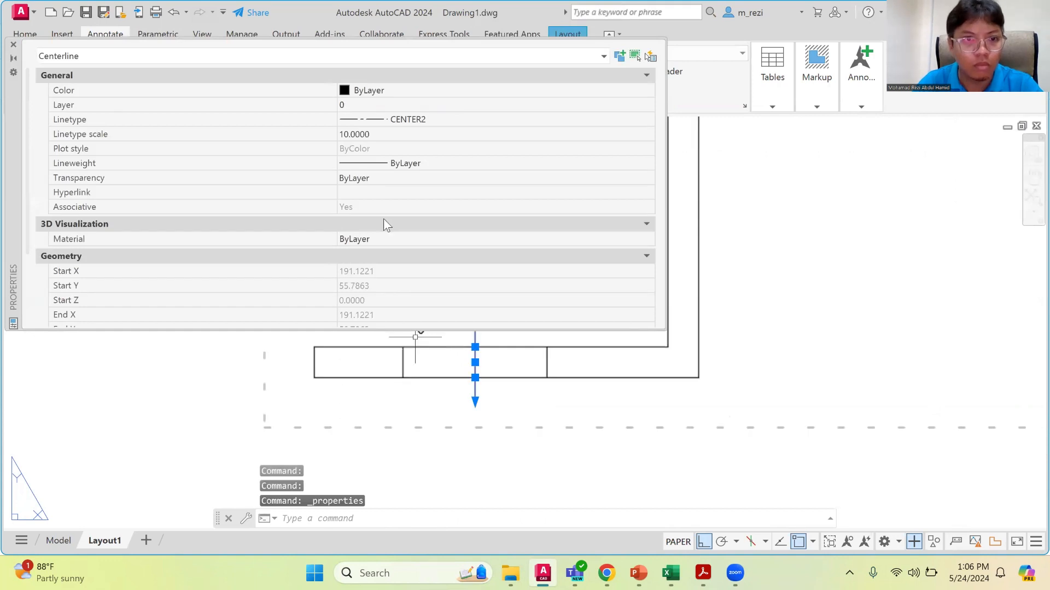
type("2")
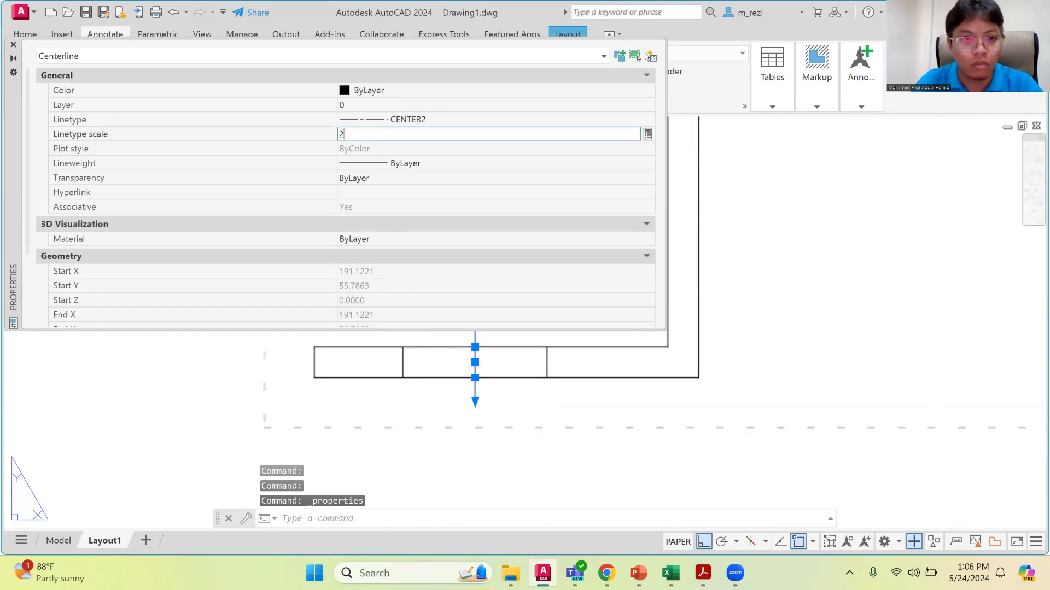
type("5")
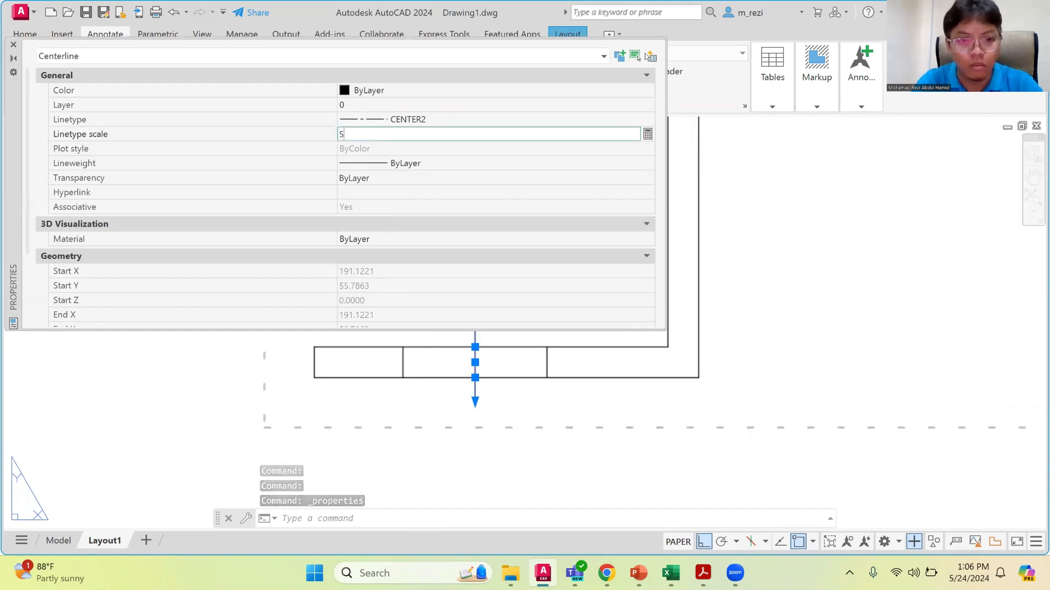
key("Return")
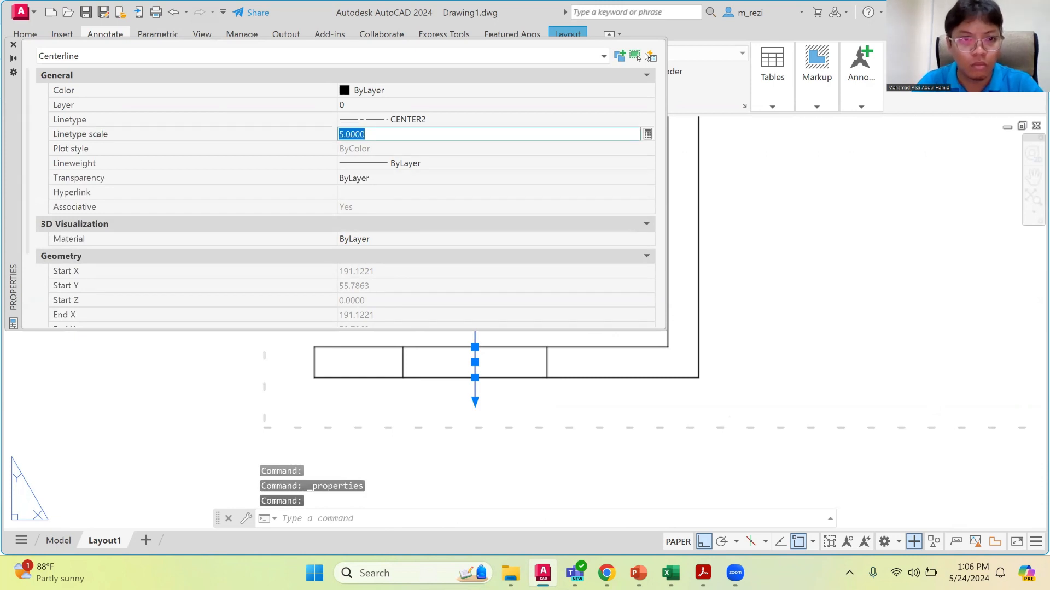
Set the left flange centerline's linetype scale to 2, then close the properties and clear the selection
key("Return")
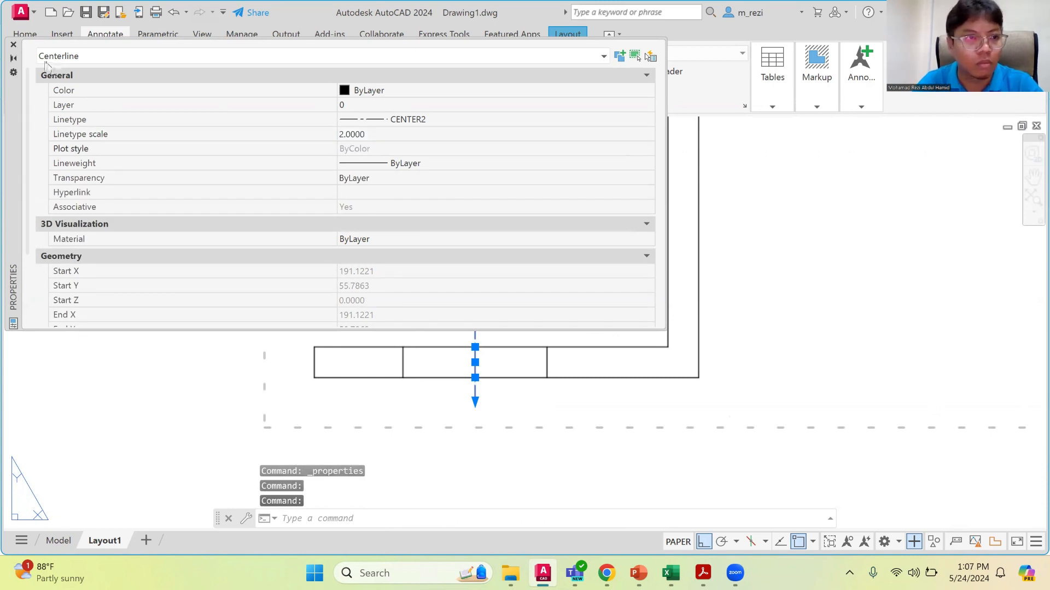
left_click(14, 46)
key("Escape")
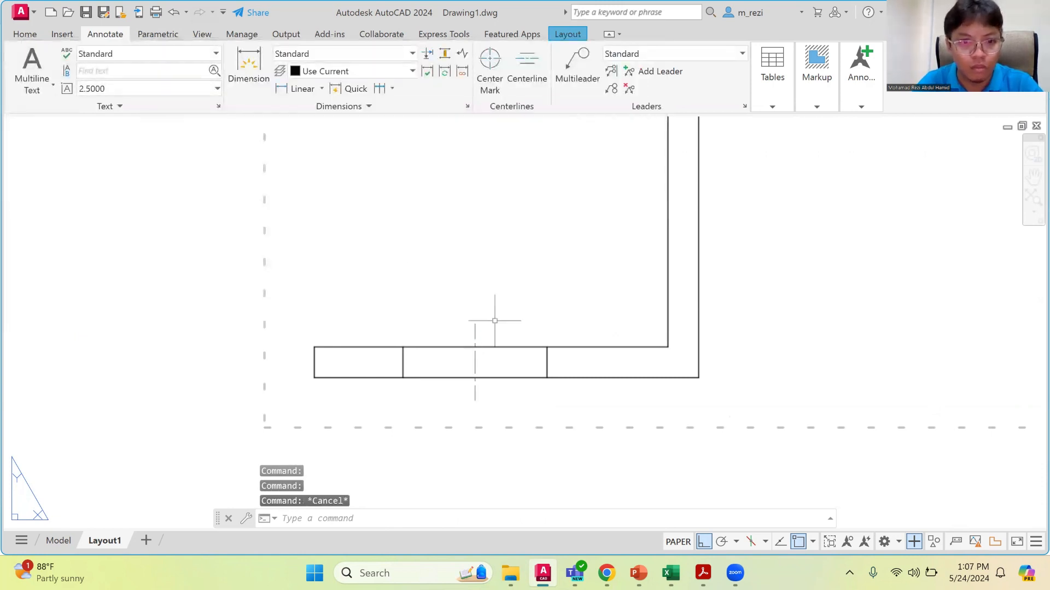
Set the linetype scale of the side view's left flange centerline to 3, then close the properties and clear the selection
left_click(476, 364)
right_click(475, 363)
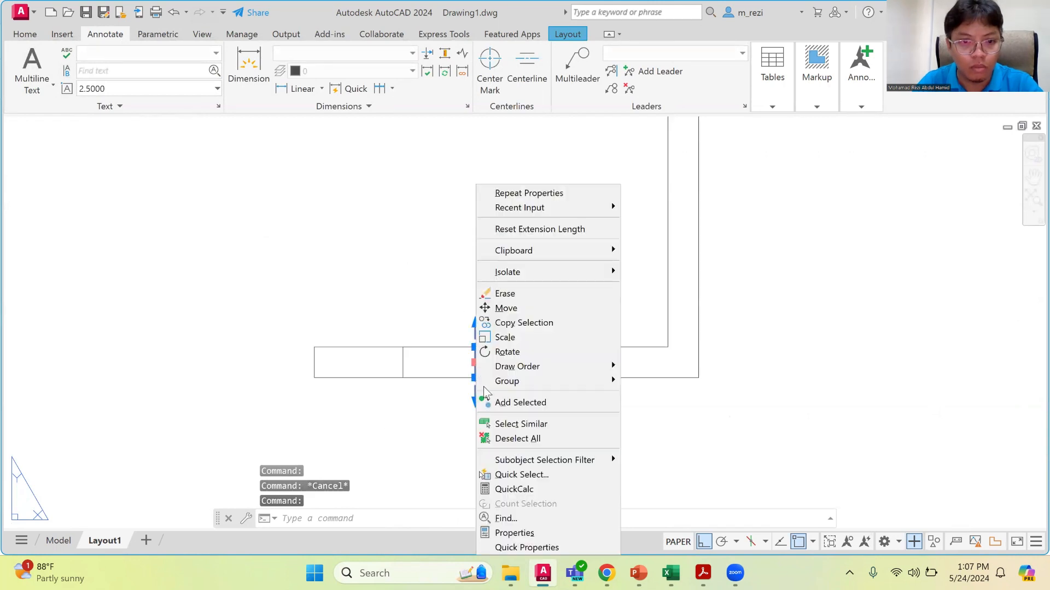
left_click(514, 533)
left_click(415, 134)
type("3")
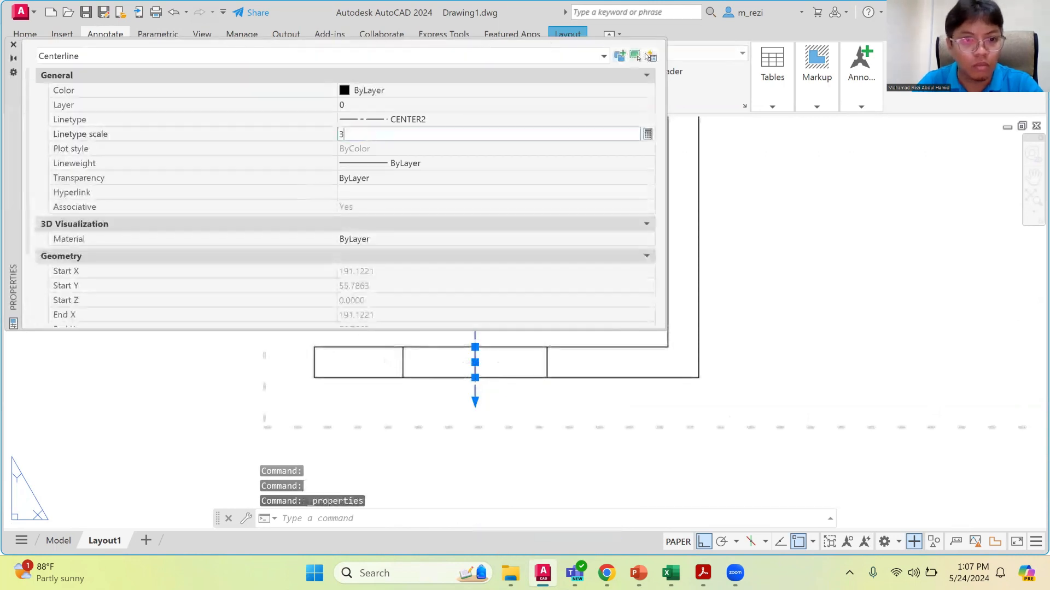
key("Return")
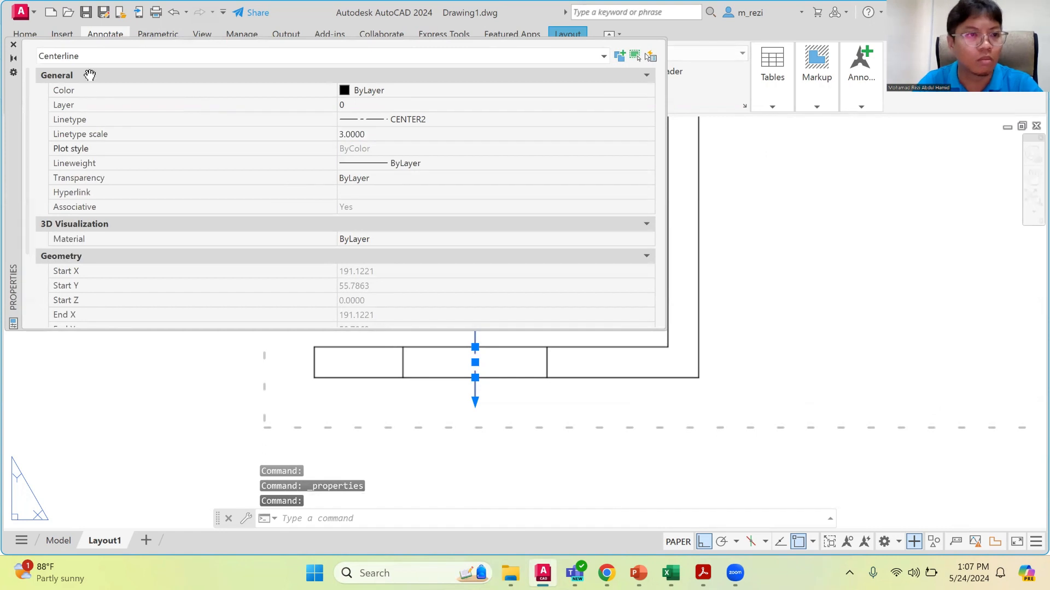
left_click(13, 44)
key("Escape")
Set the linetype scale of all six centerlines in the front and side views to 3, then close the properties and clear the selection
scroll(256, 288, "down", 3)
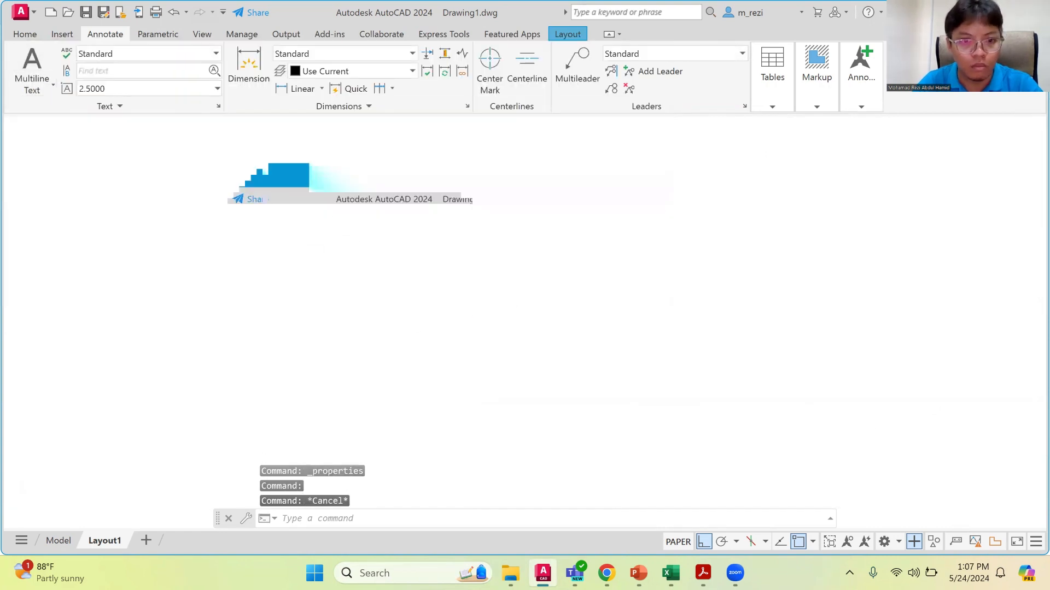
scroll(198, 236, "up", 2)
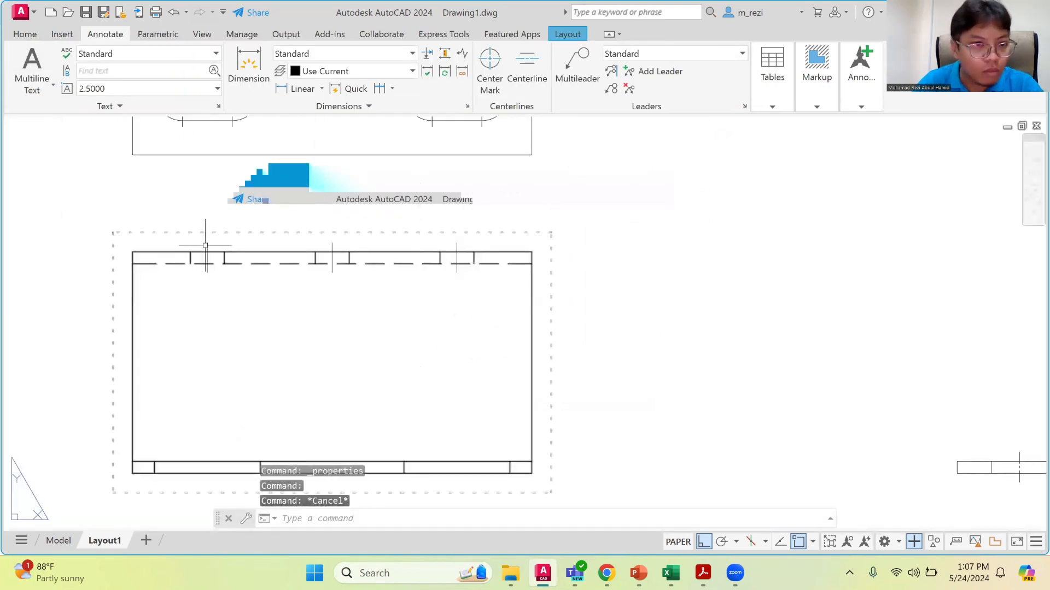
left_click(205, 246)
left_click(332, 245)
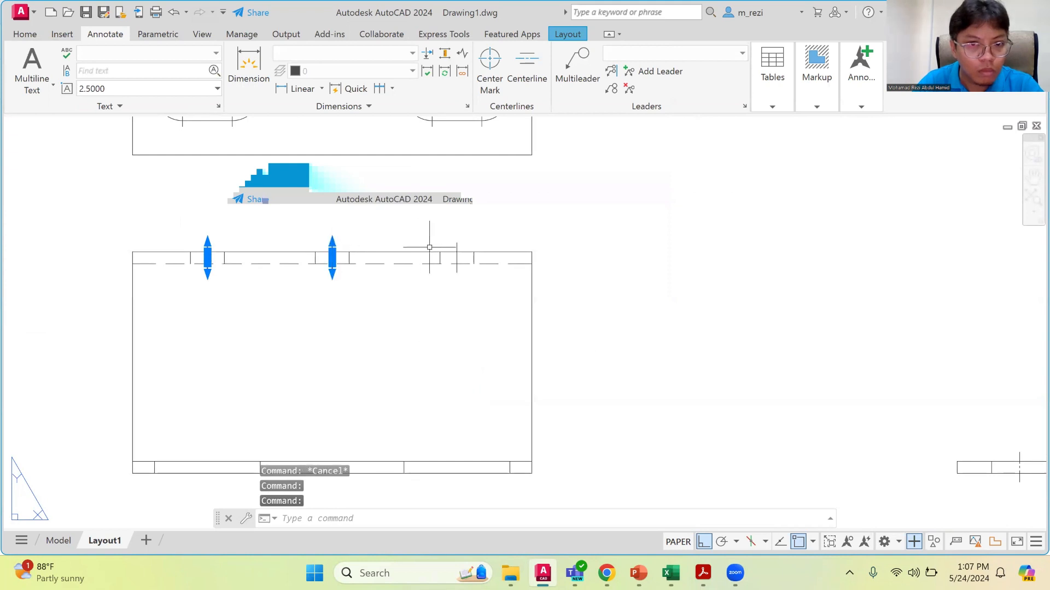
left_click(457, 243)
scroll(457, 242, "down", 3)
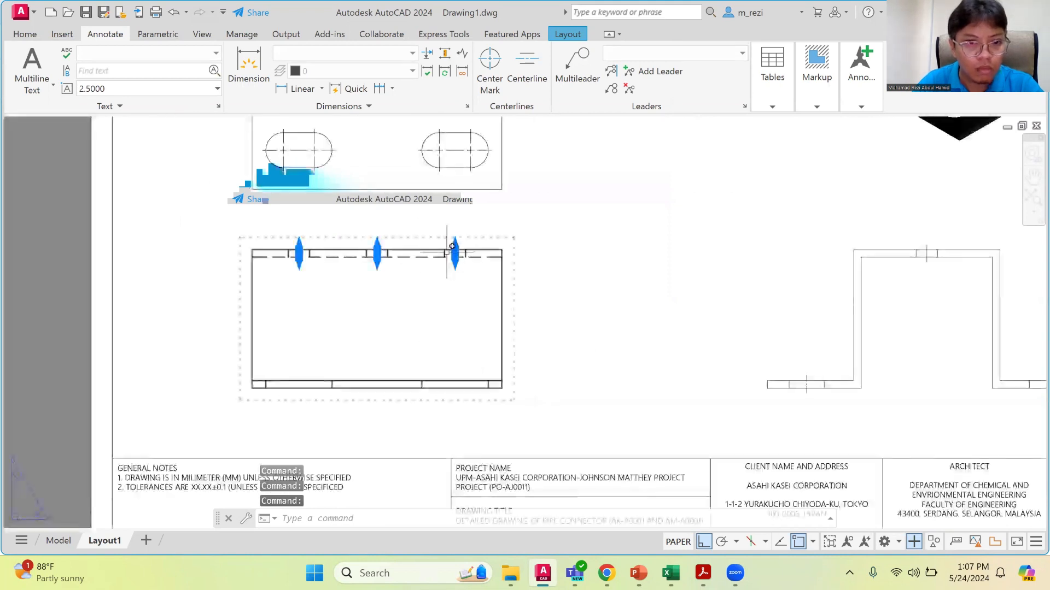
scroll(933, 244, "up", 4)
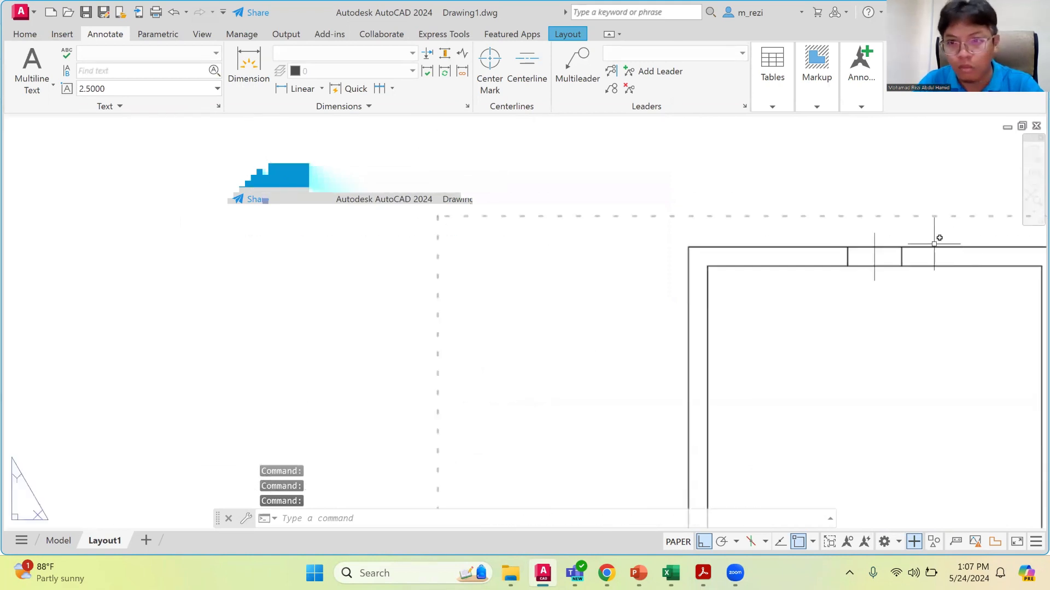
left_click(874, 234)
scroll(872, 241, "down", 5)
scroll(892, 366, "up", 4)
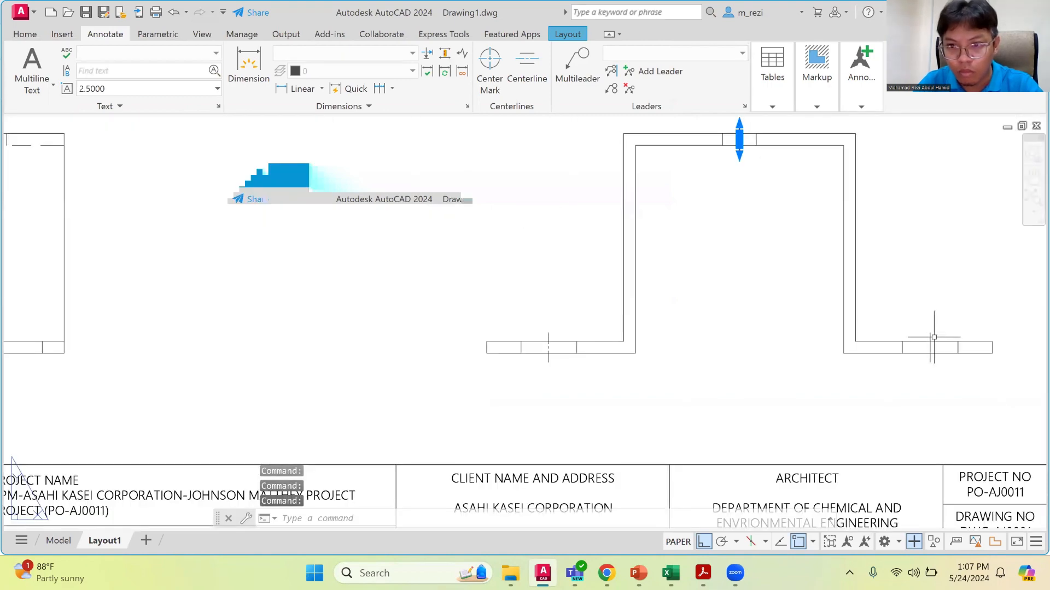
left_click(926, 342)
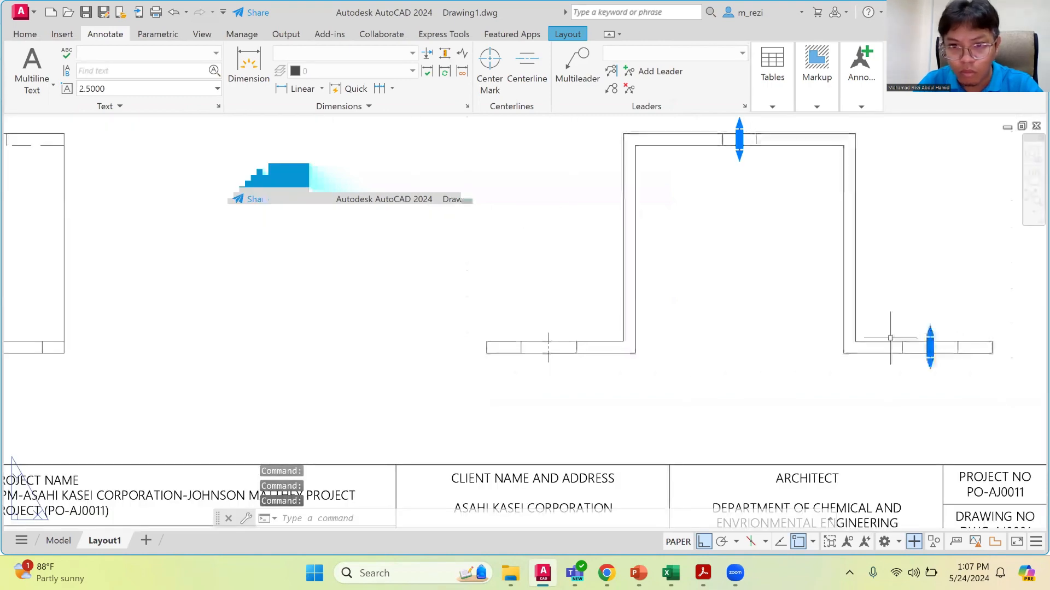
right_click(549, 332)
left_click(579, 533)
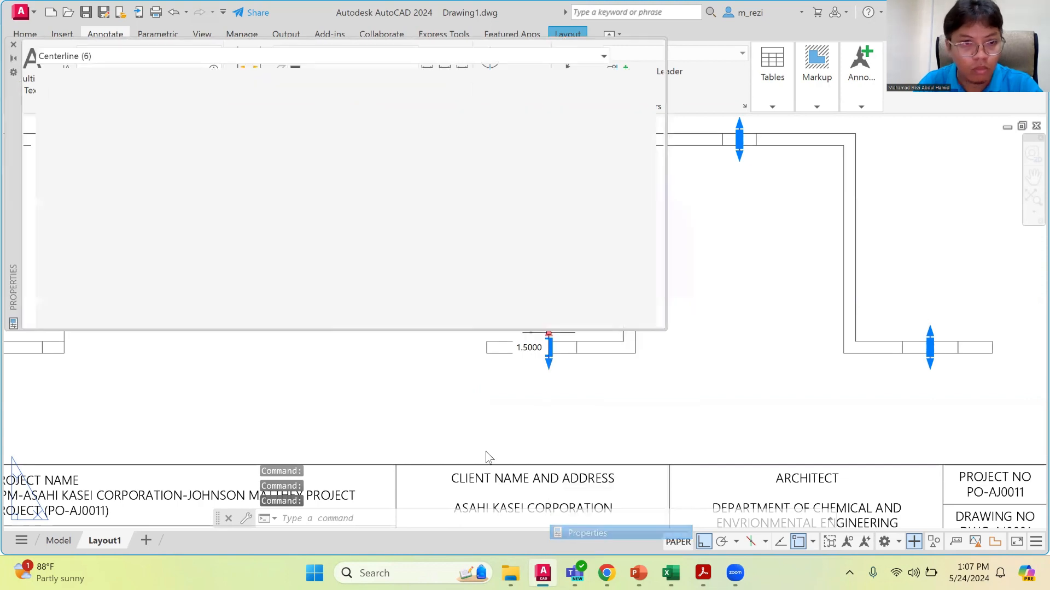
type("3")
key("Return")
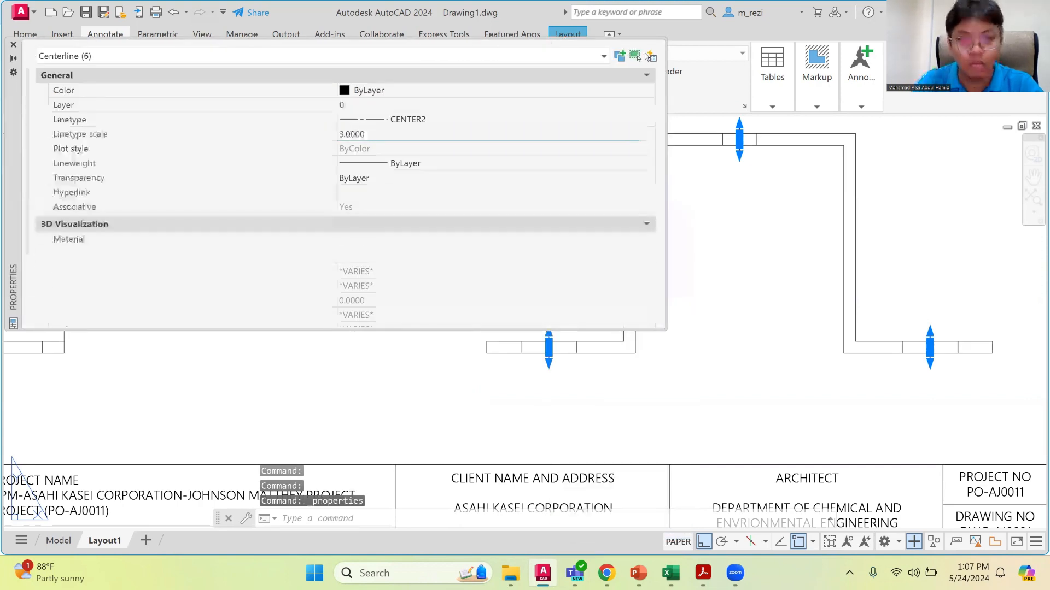
left_click(14, 45)
key("Escape")
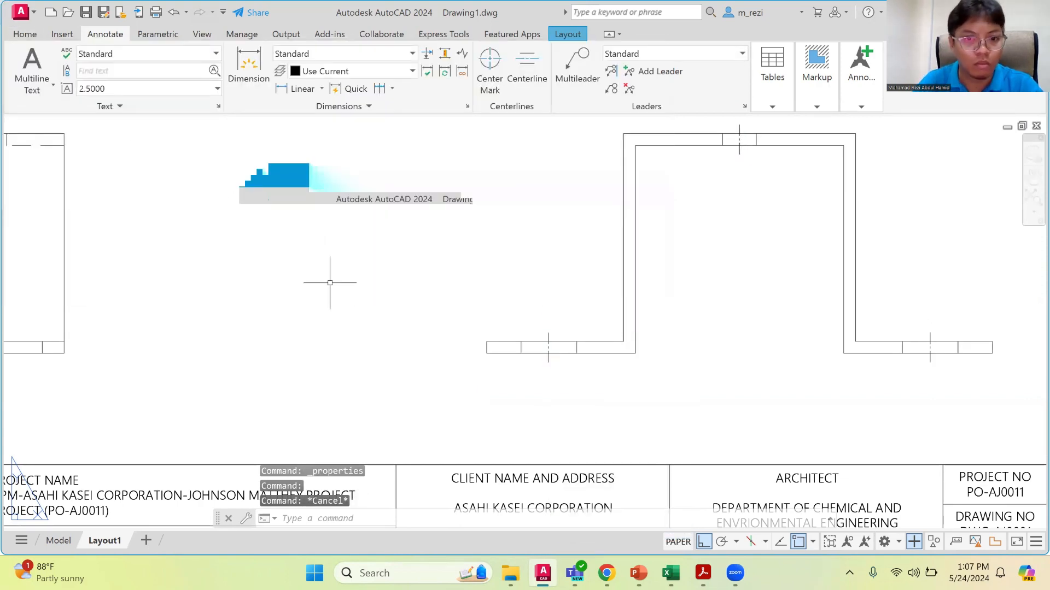
scroll(328, 281, "down", 3)
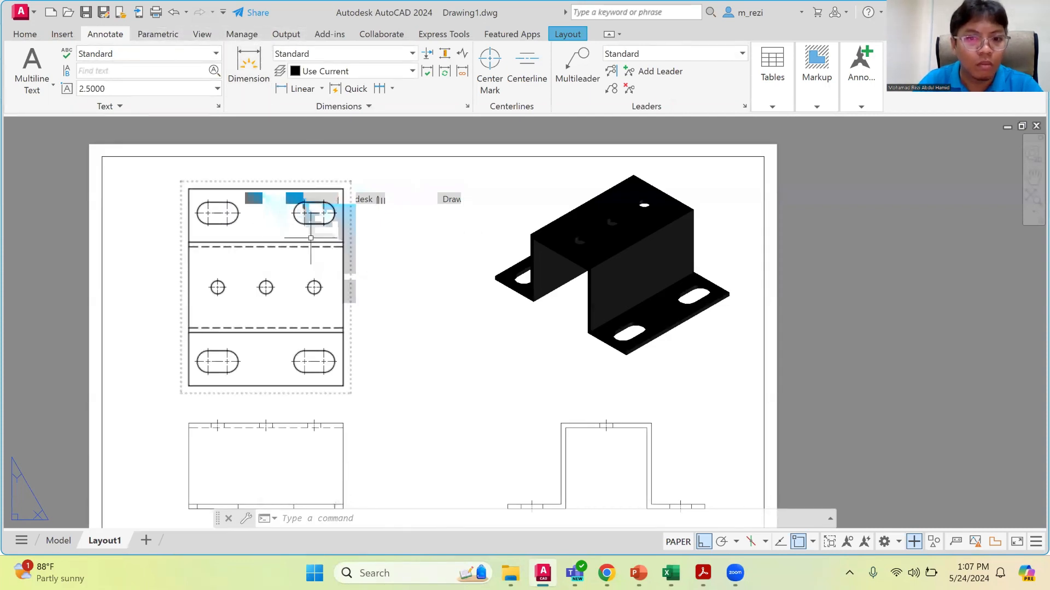
left_click(245, 66)
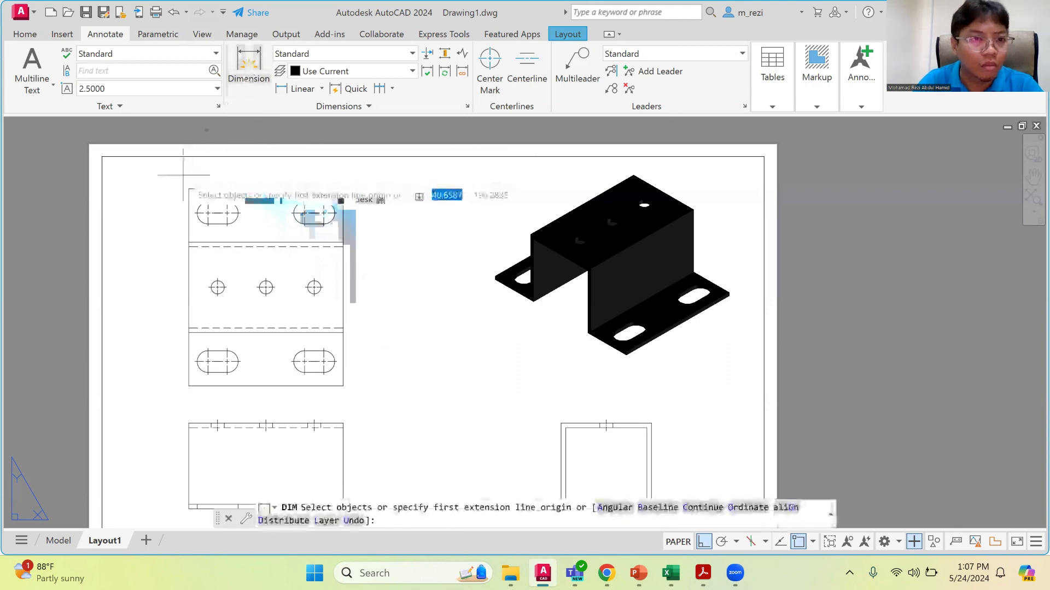
left_click(189, 189)
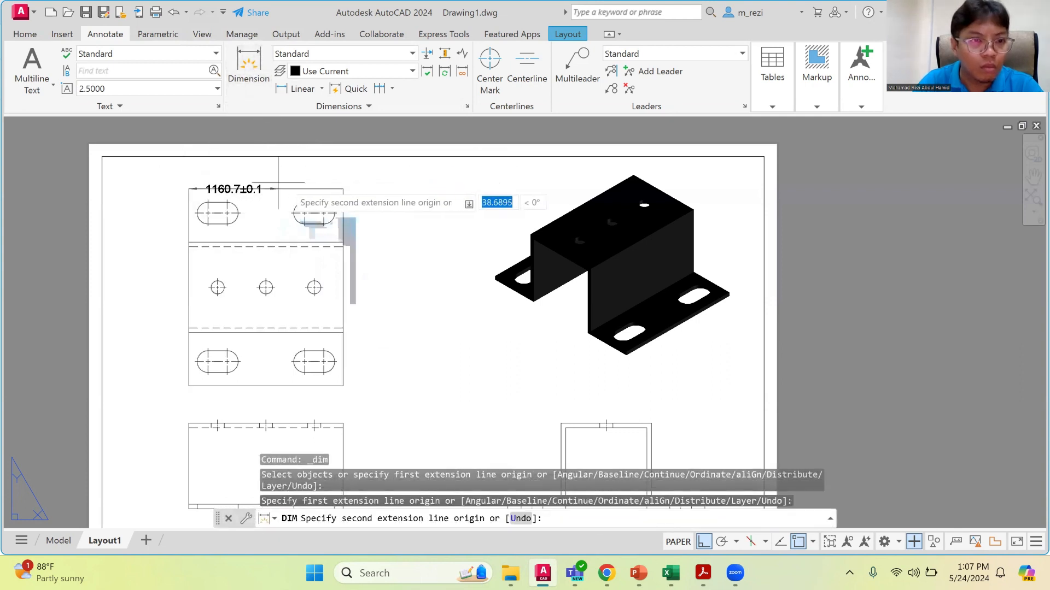
left_click(343, 189)
key("Escape")
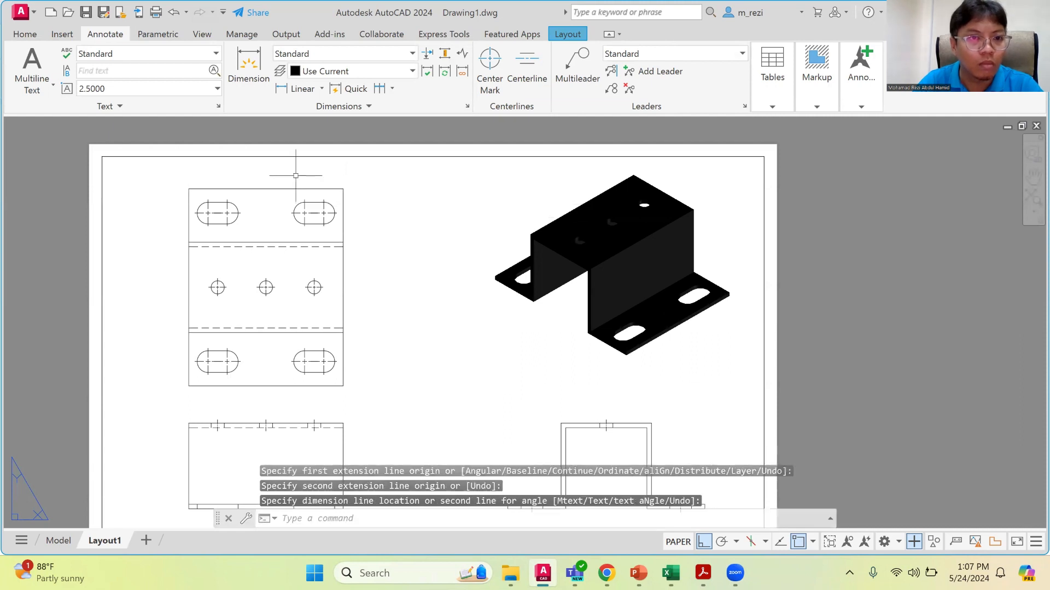
Try setting the tolerance method of the Standard dimension style to None
left_click(391, 54)
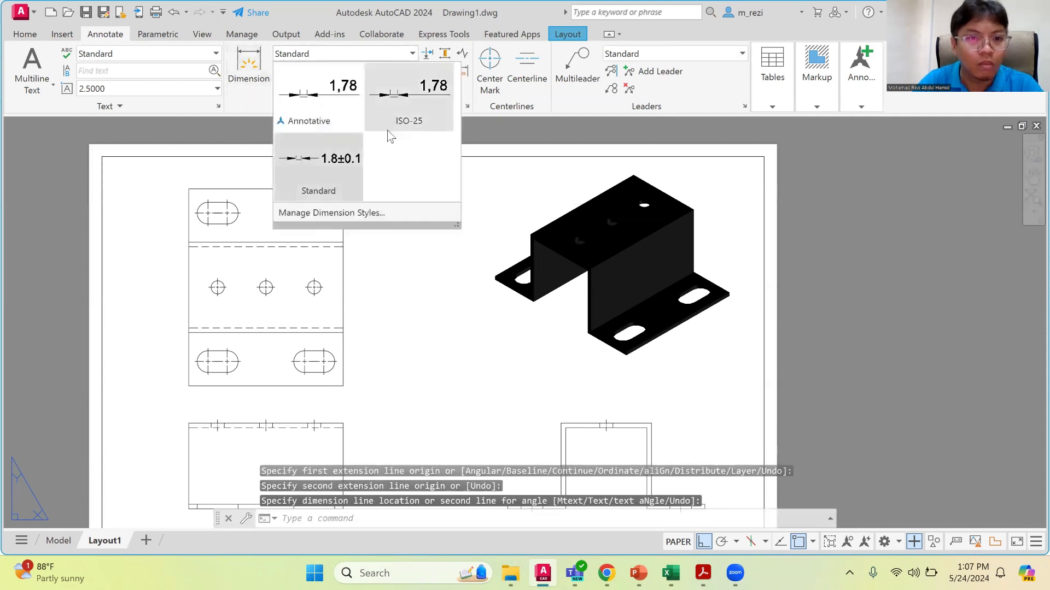
left_click(384, 209)
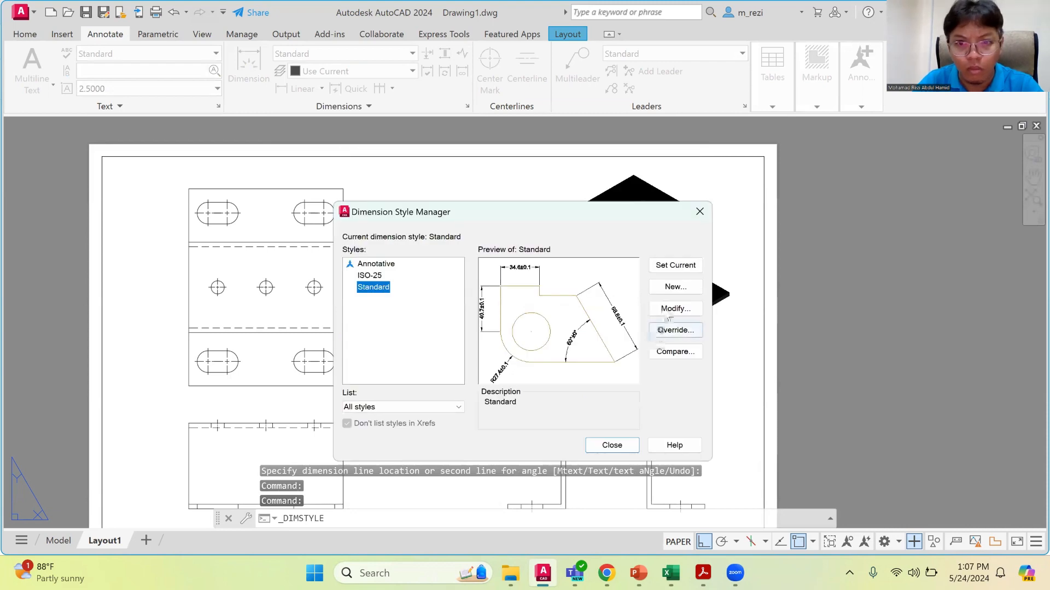
left_click(665, 310)
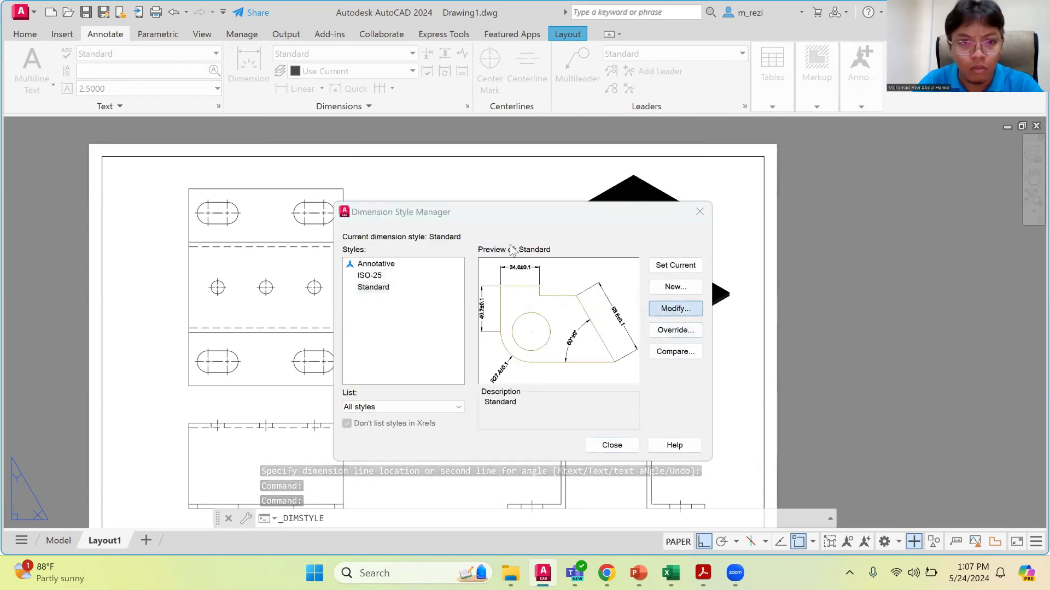
left_click(607, 128)
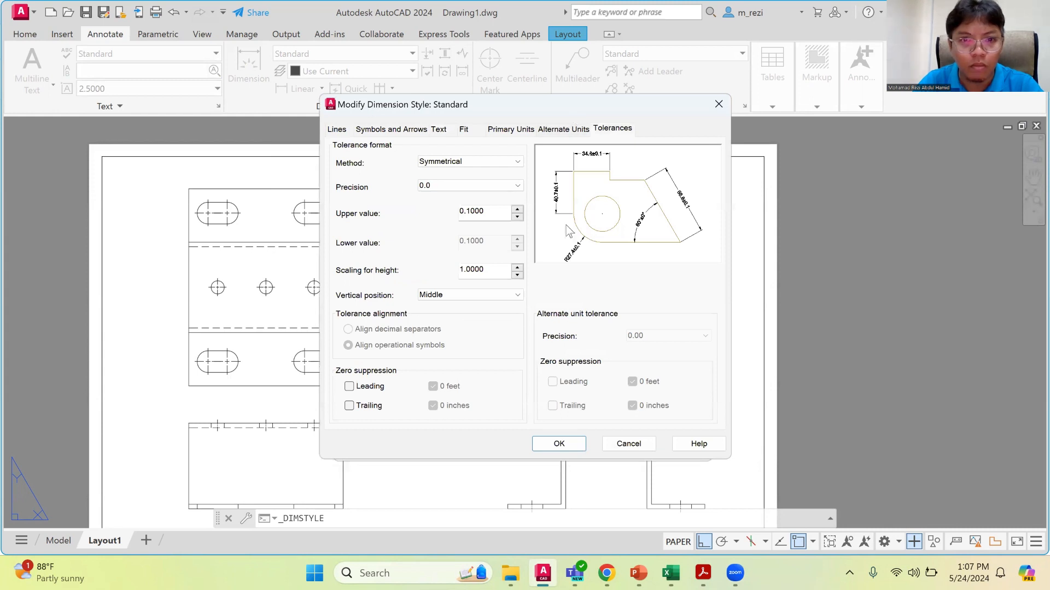
left_click_drag(540, 113, 537, 225)
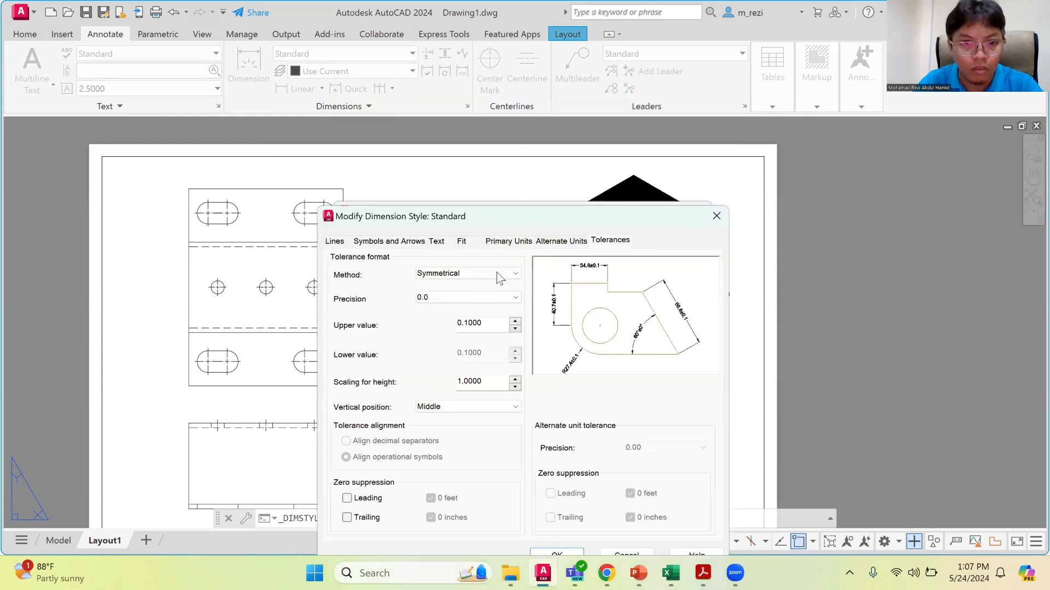
left_click(497, 273)
left_click(476, 289)
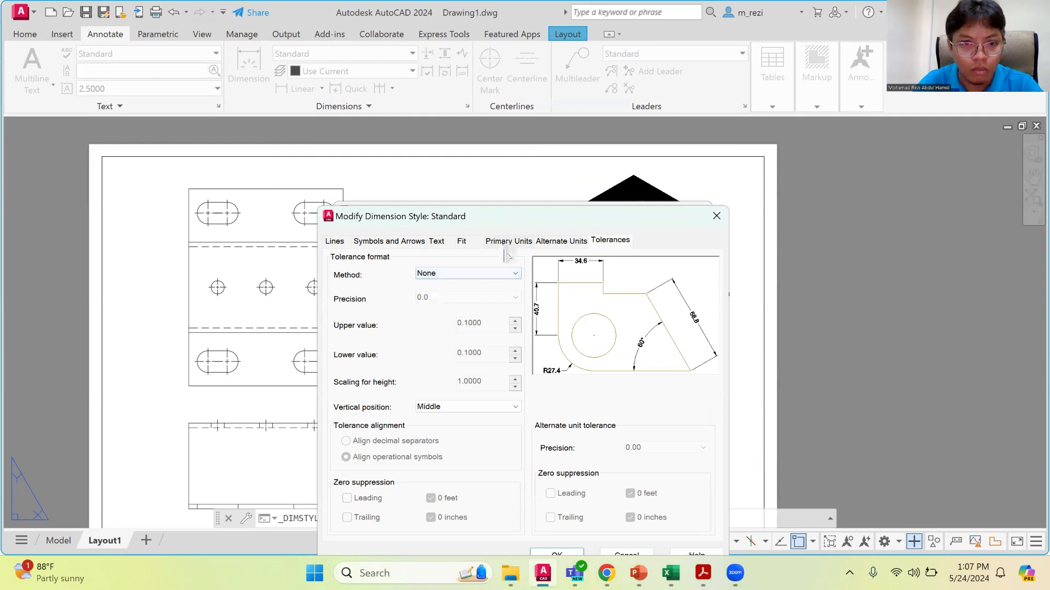
Try setting the Standard dimension style's text height, arrow size and break size to 3, then close the style dialogs
left_click(502, 243)
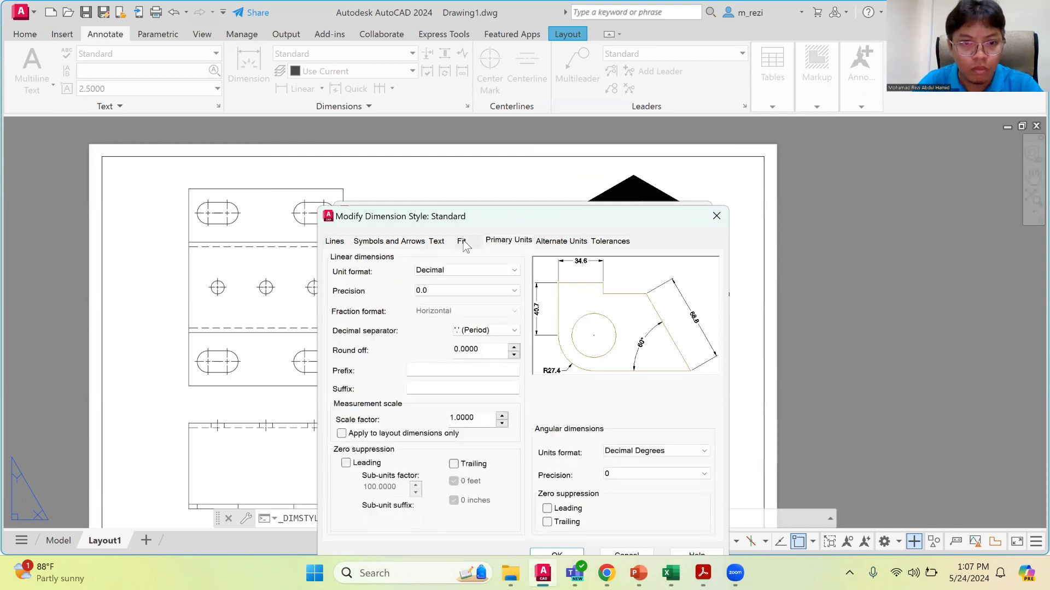
left_click(462, 242)
left_click(435, 242)
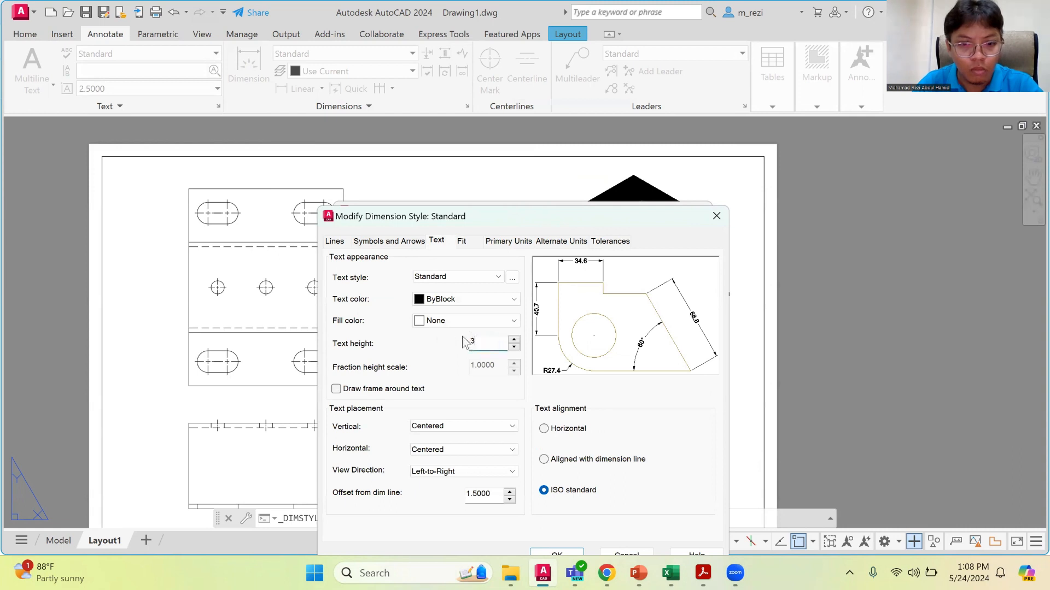
type("3")
left_click(389, 241)
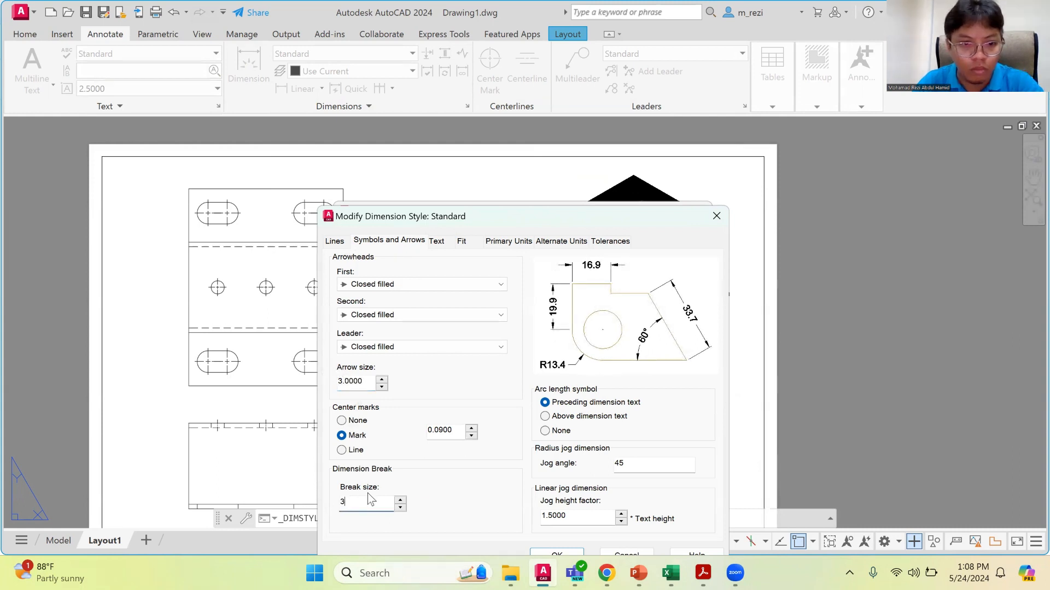
left_click(716, 216)
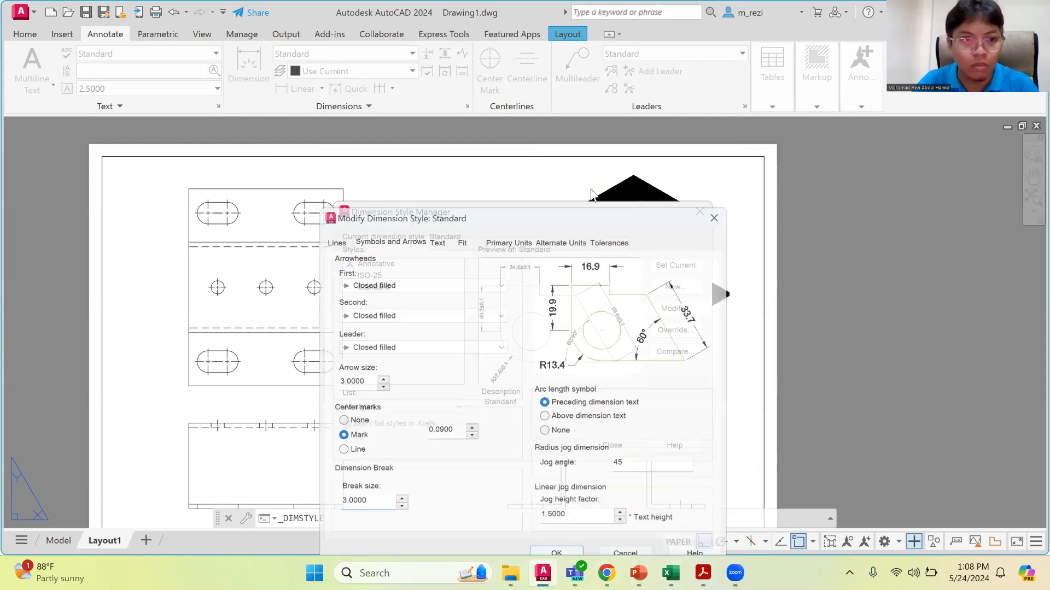
left_click(612, 445)
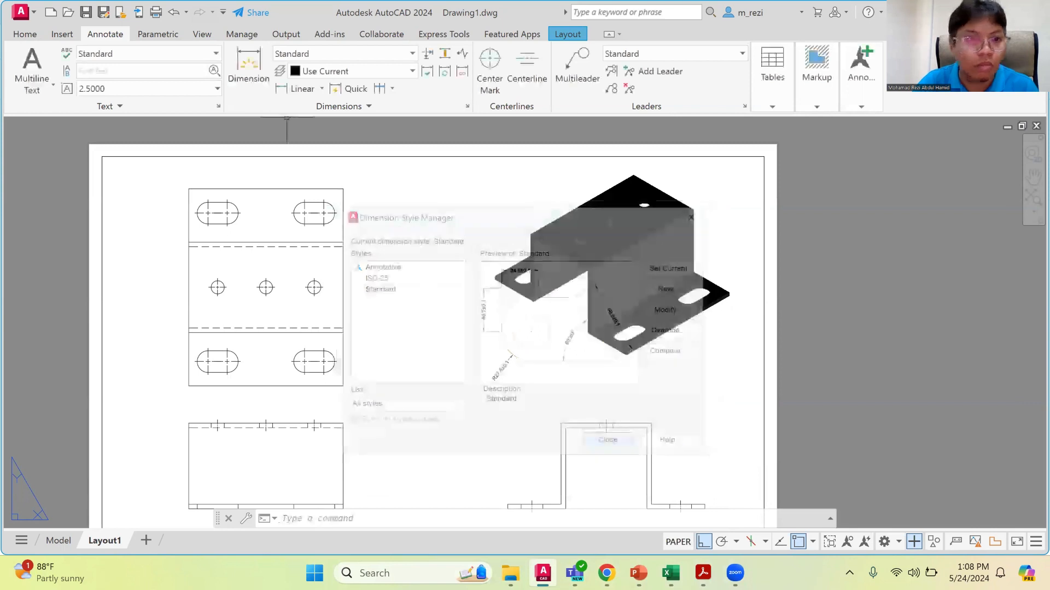
left_click(249, 65)
key("Return")
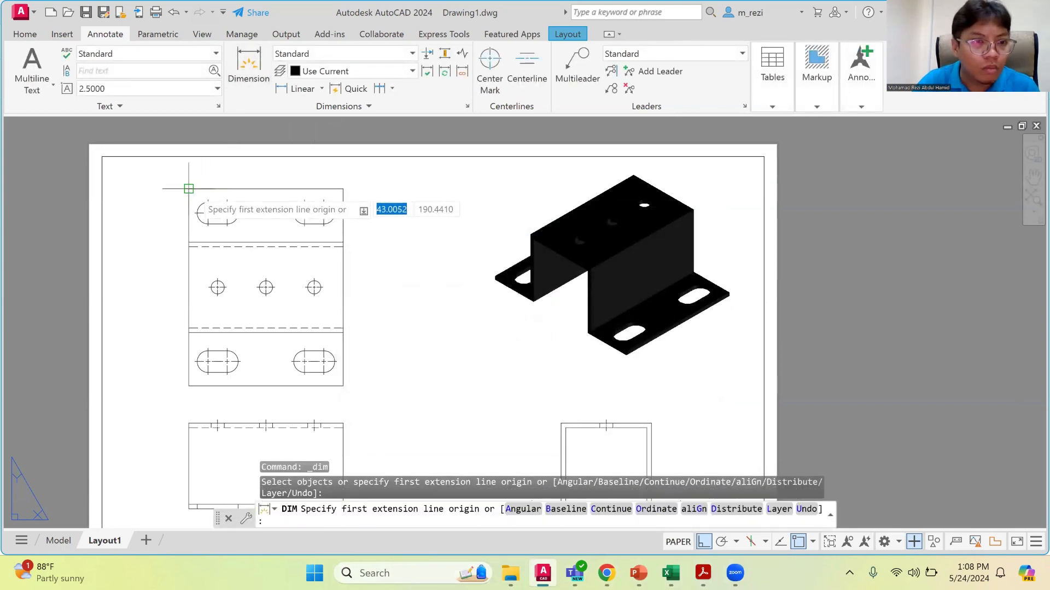
left_click(189, 190)
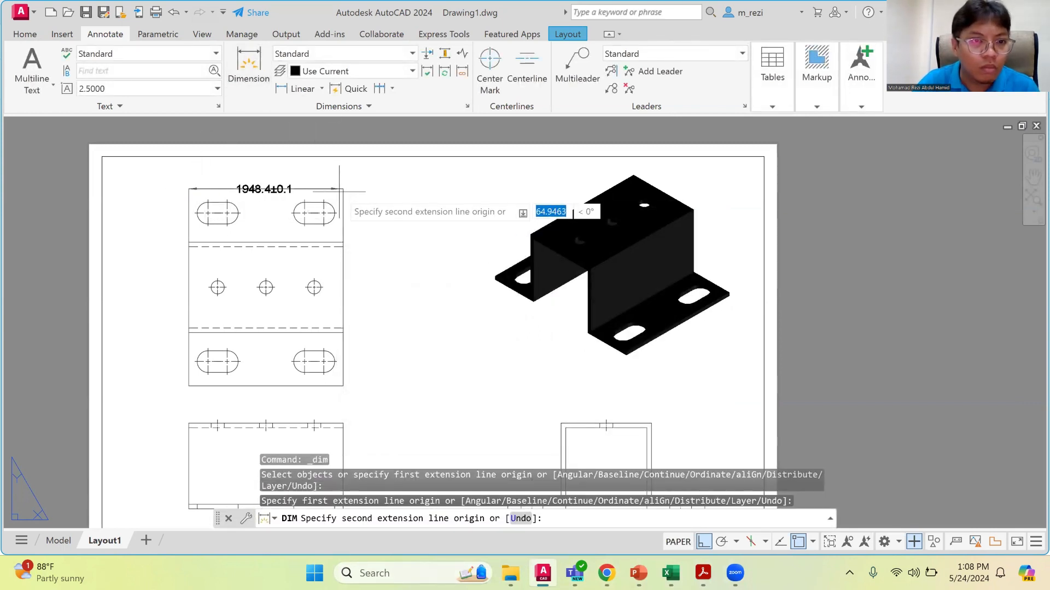
key("Escape")
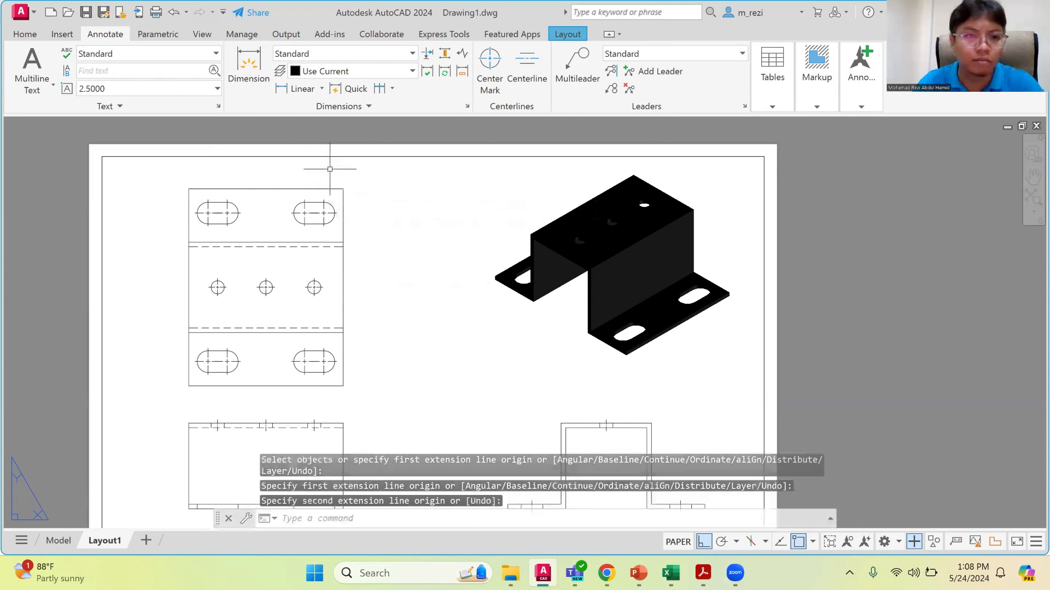
Modify the Standard dimension style so that its tolerance method is None
left_click(411, 54)
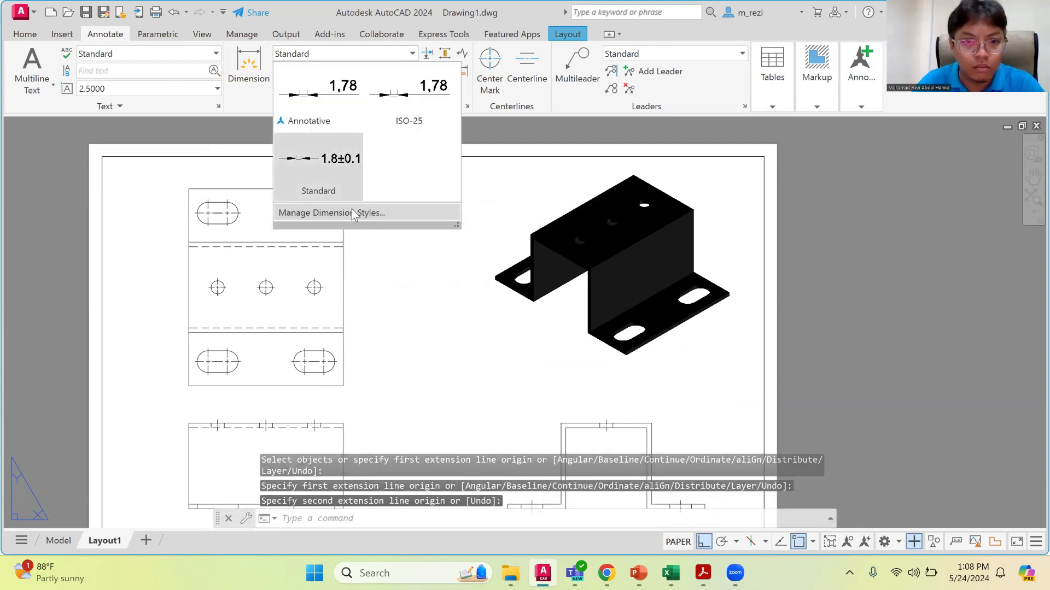
left_click(361, 212)
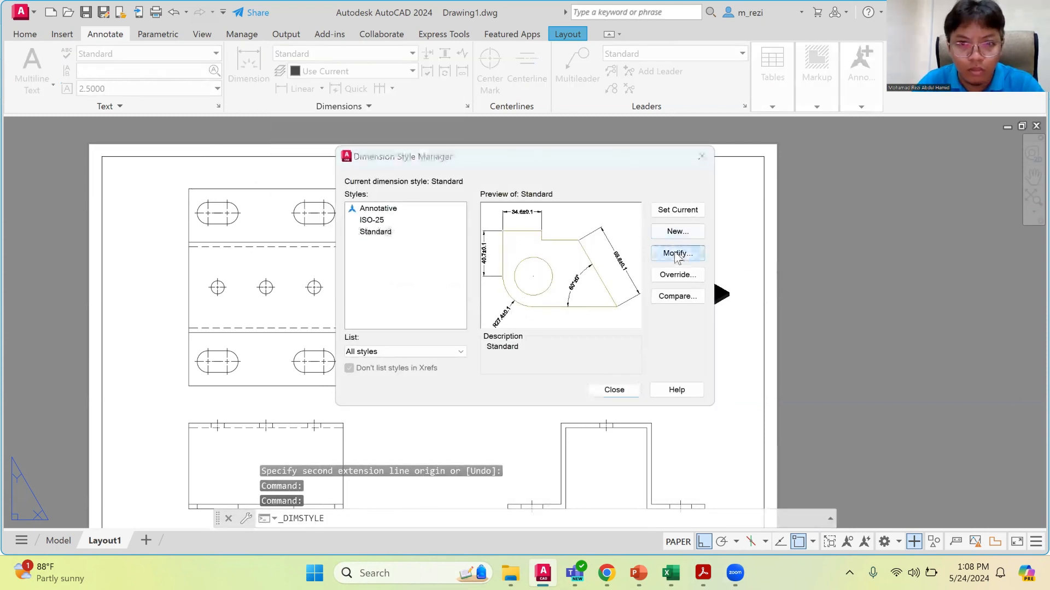
left_click(656, 252)
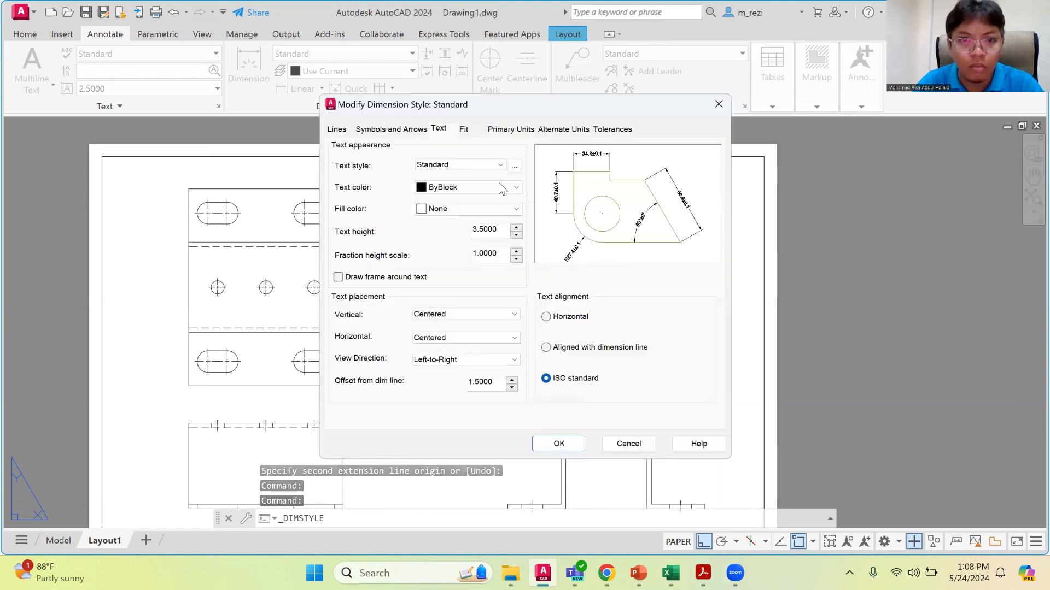
left_click_drag(582, 112, 572, 226)
left_click(553, 244)
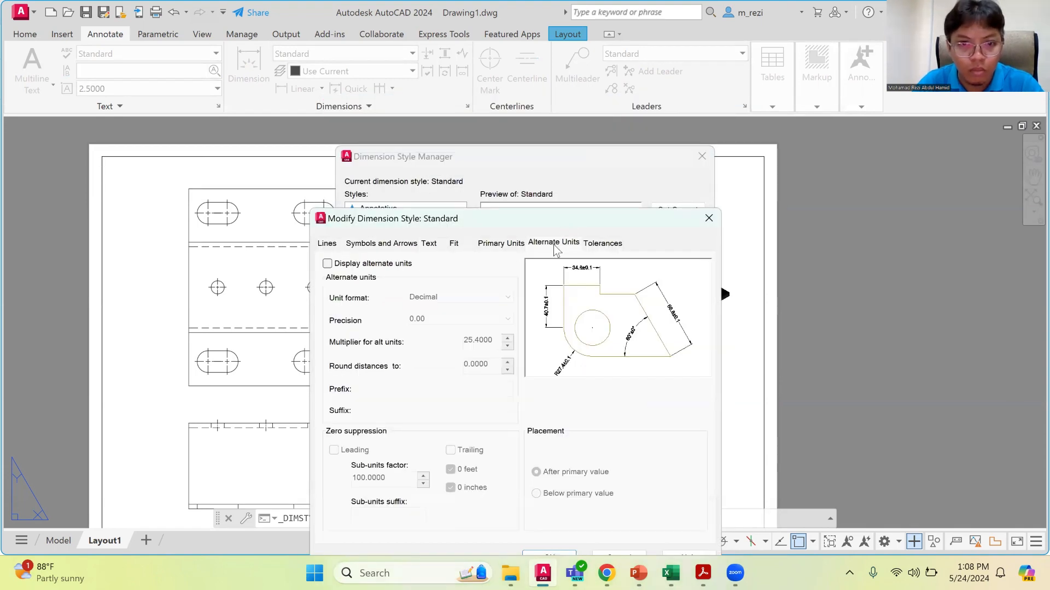
left_click(602, 242)
left_click(480, 276)
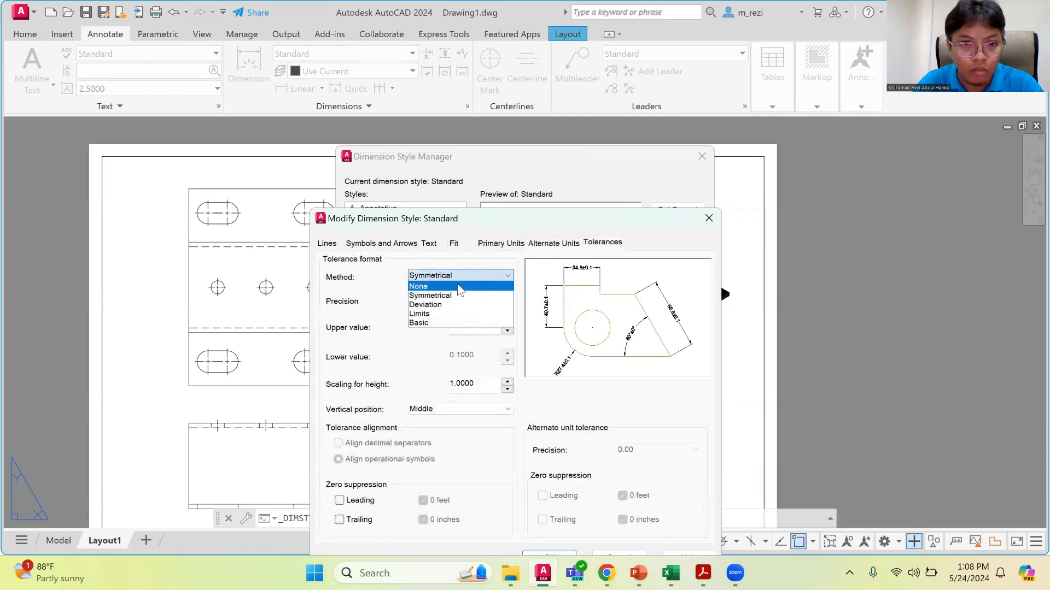
left_click(437, 284)
Set the Standard dimension style's text height, arrow size and break size to 3, then apply the changes and close the style dialogs
left_click(429, 243)
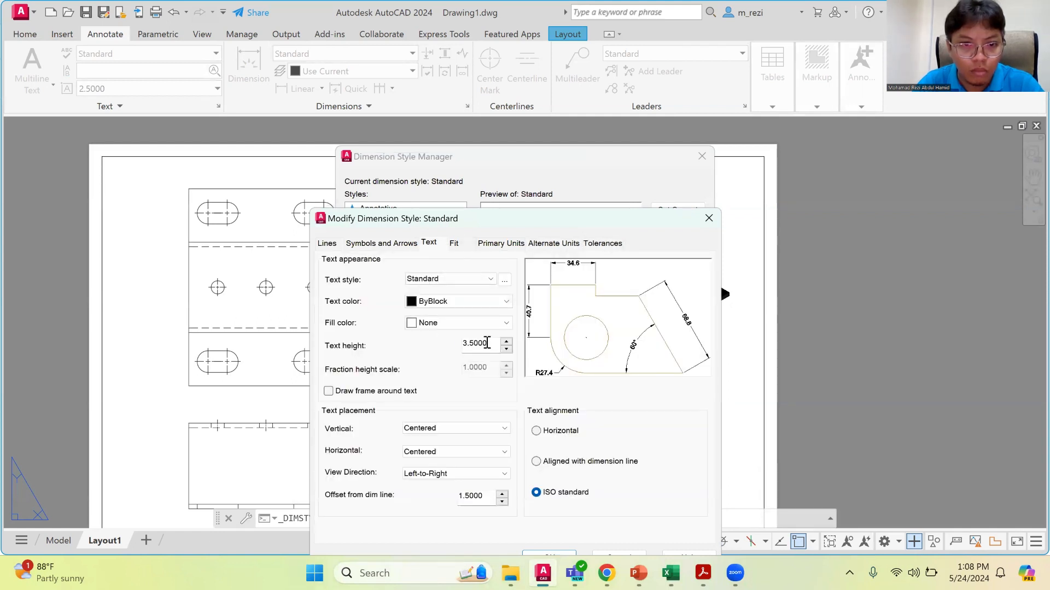
type("3")
left_click(400, 245)
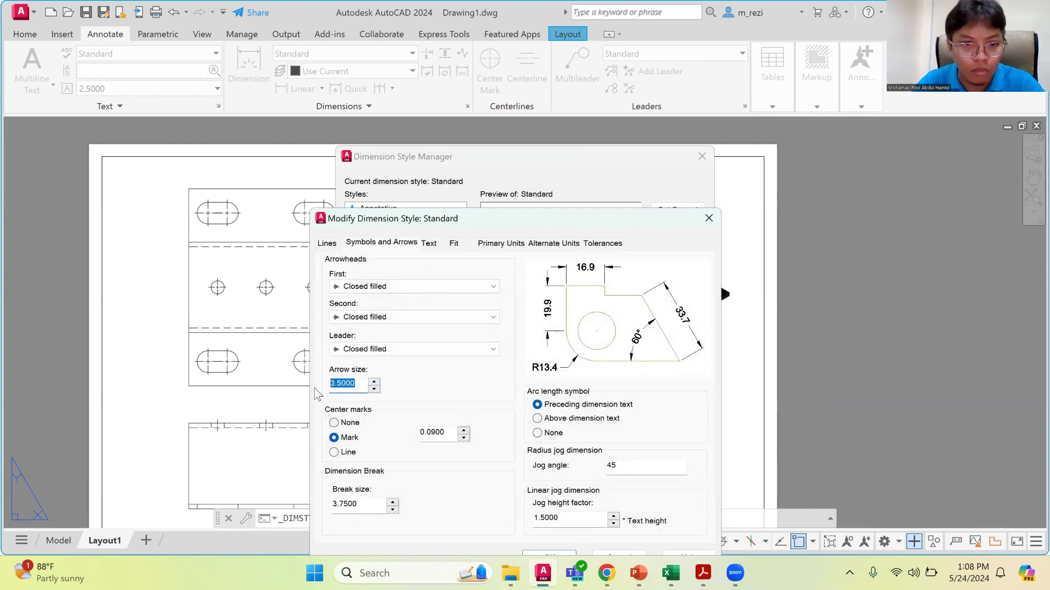
left_click(361, 503)
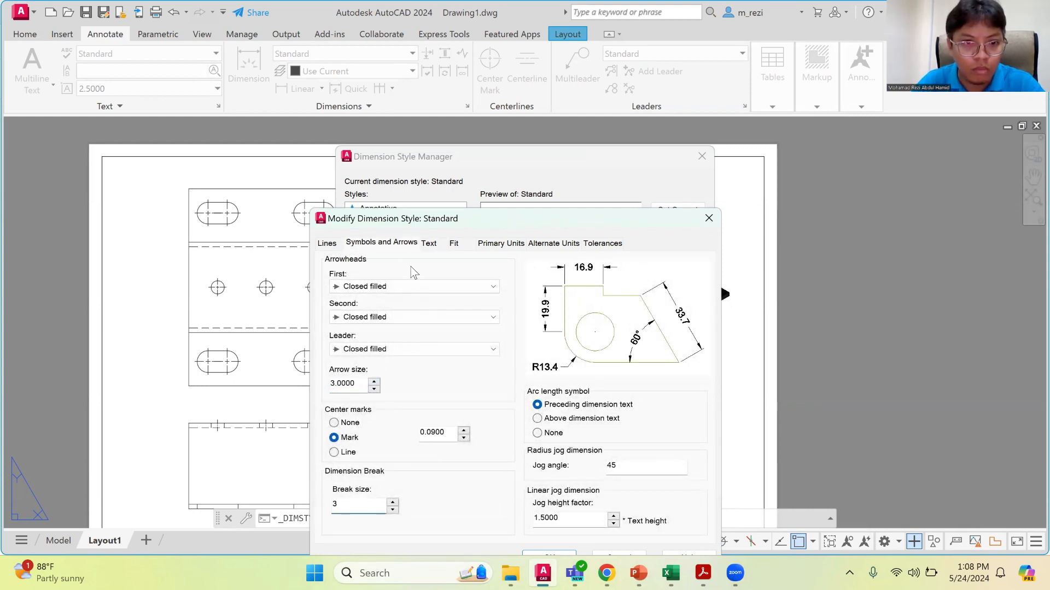
left_click(328, 244)
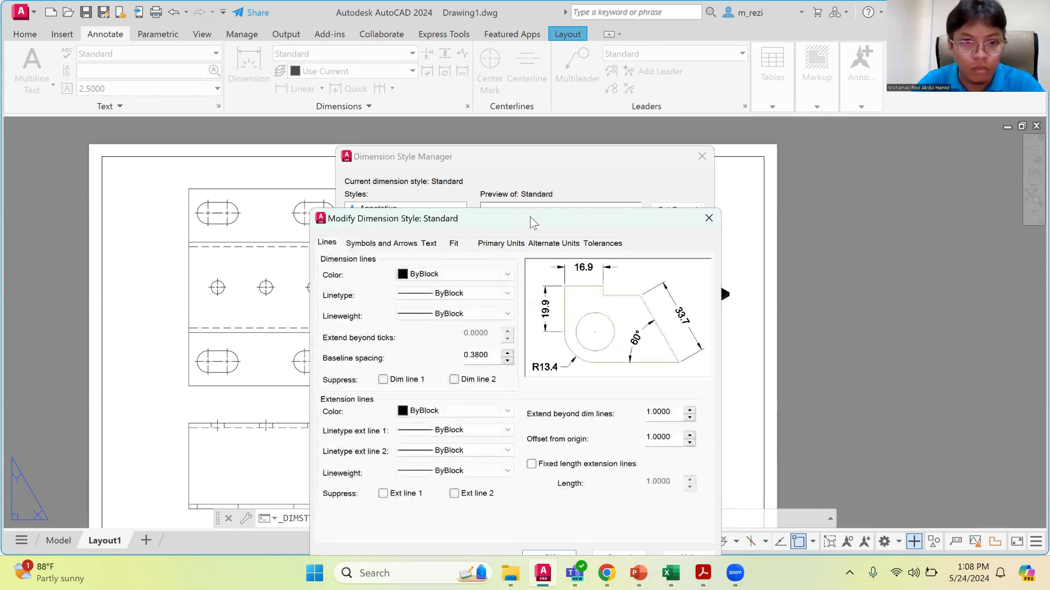
left_click_drag(531, 216, 525, 132)
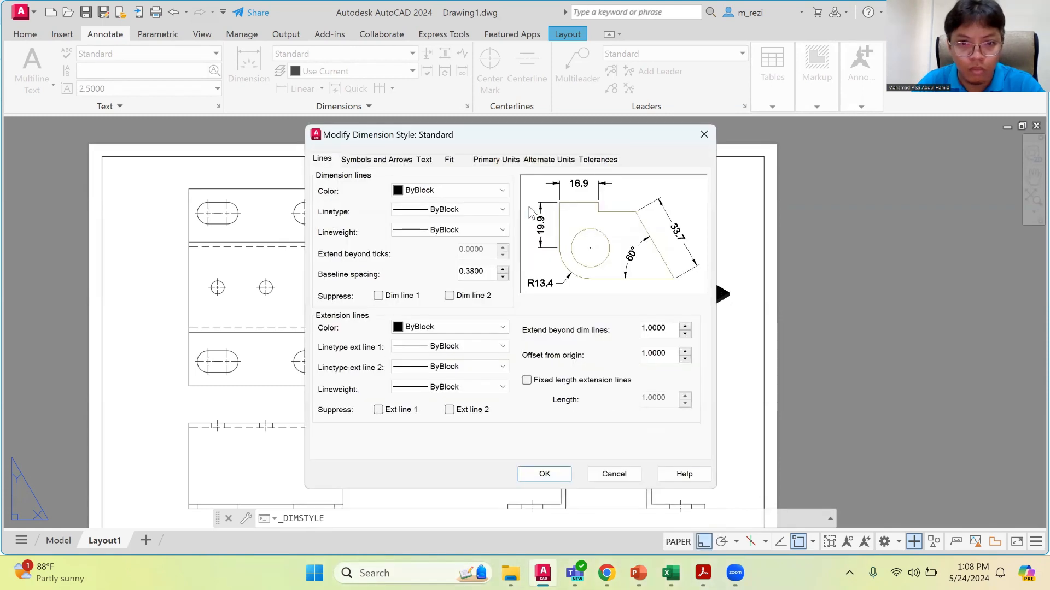
left_click(545, 474)
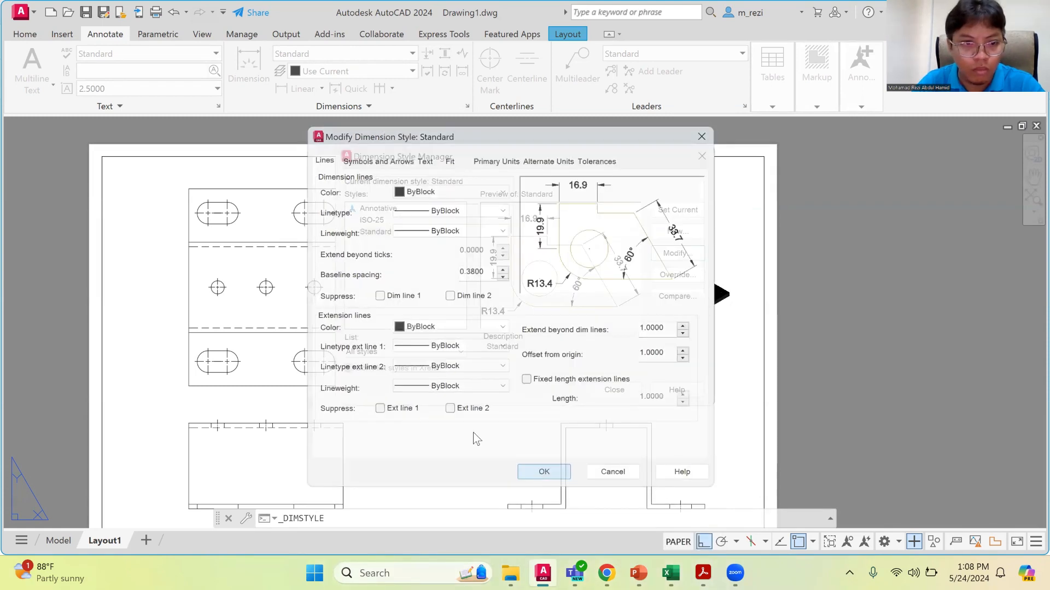
left_click(613, 390)
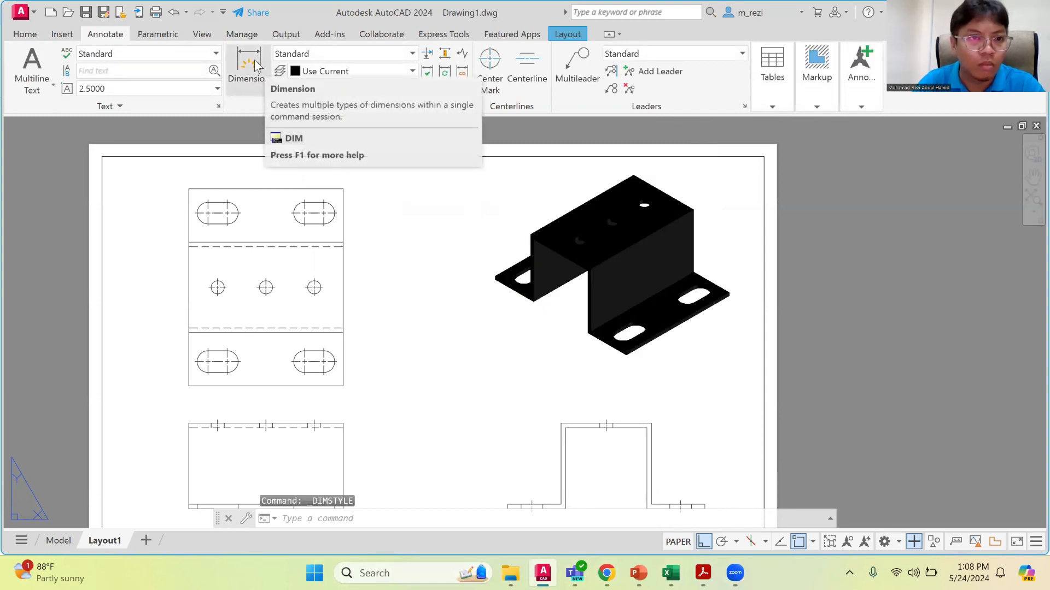
Dimension the overall width of the bracket's top view, placing the dimension just above its upper edge
left_click(254, 62)
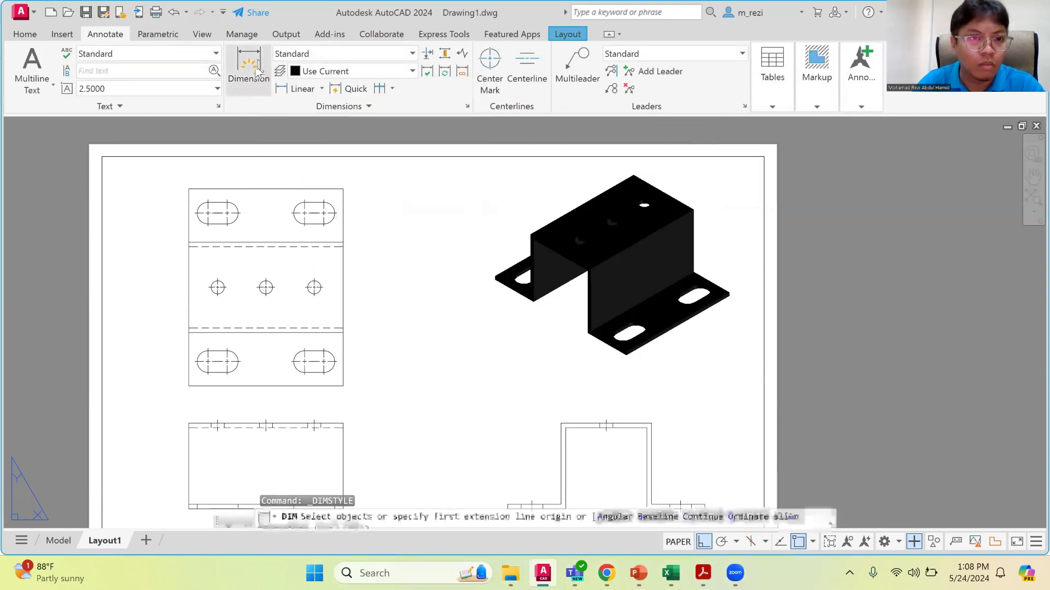
left_click(189, 189)
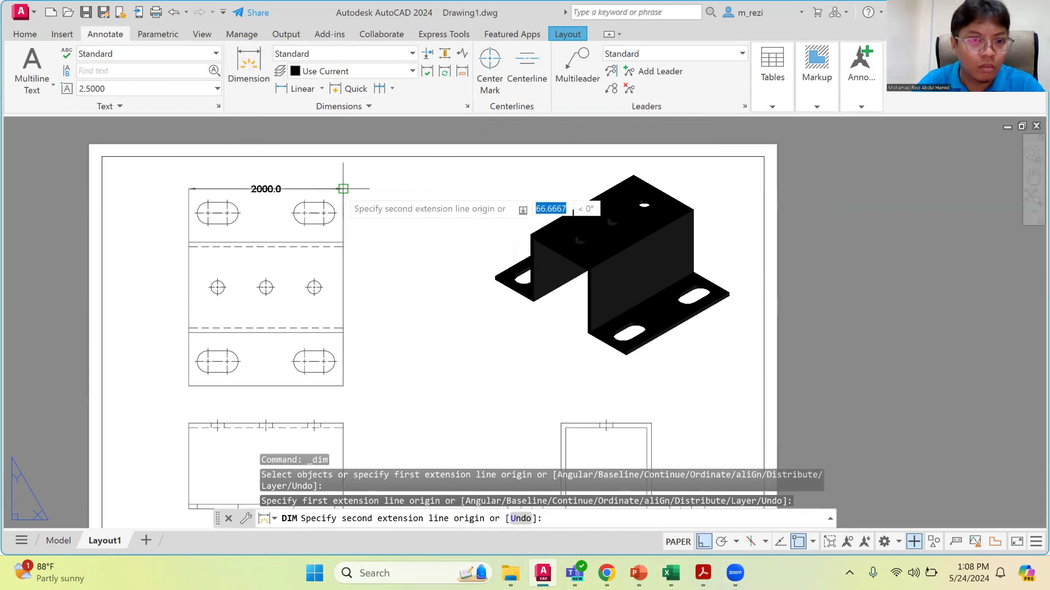
left_click(344, 188)
left_click(350, 179)
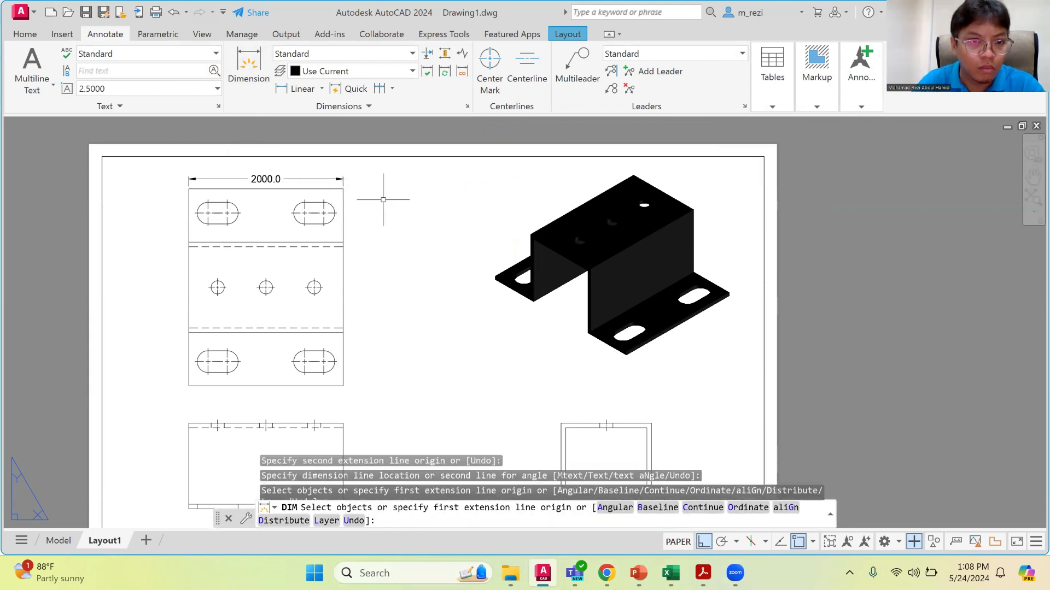
key("Return")
Dimension the overall vertical length of the top view, placing the dimension just outside its right edge
key("Return")
left_click(344, 189)
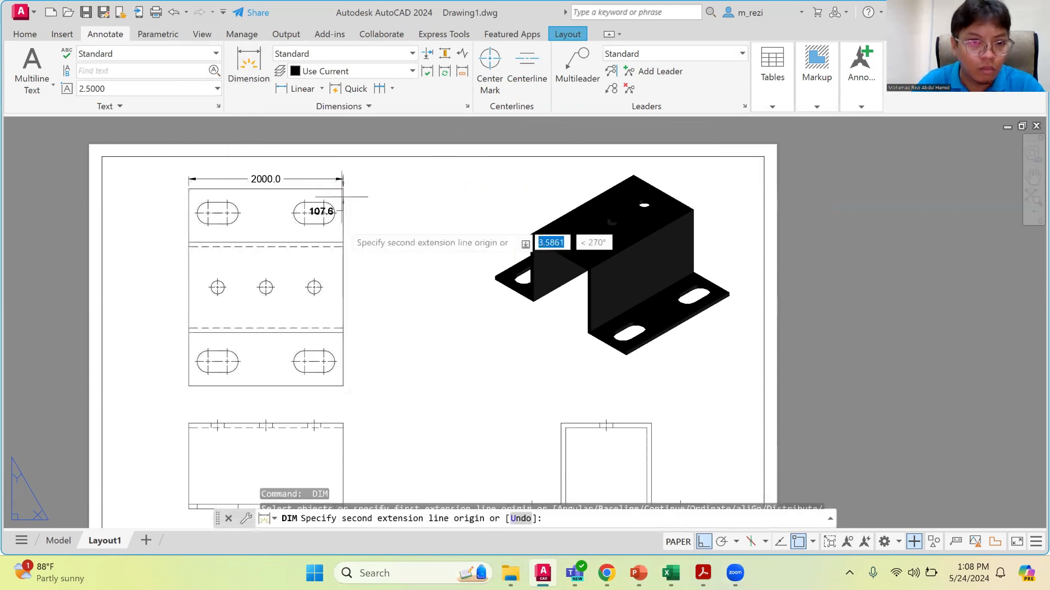
left_click(343, 386)
left_click(355, 395)
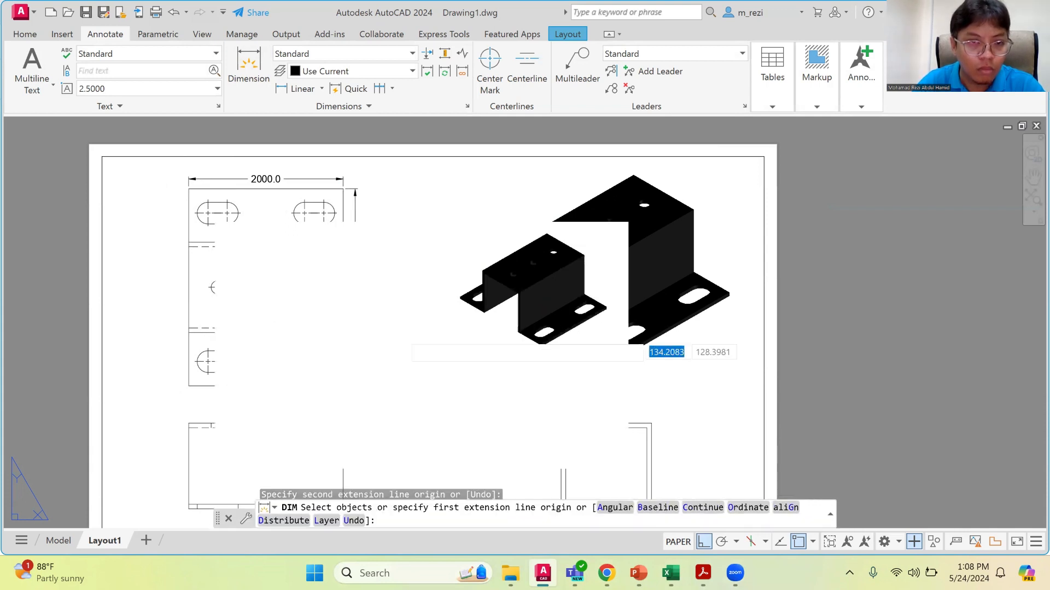
Add a radius dimension to the rounded end of the top view's lower-right slot, with its text outside the outline
scroll(402, 331, "down", 2)
left_click(322, 89)
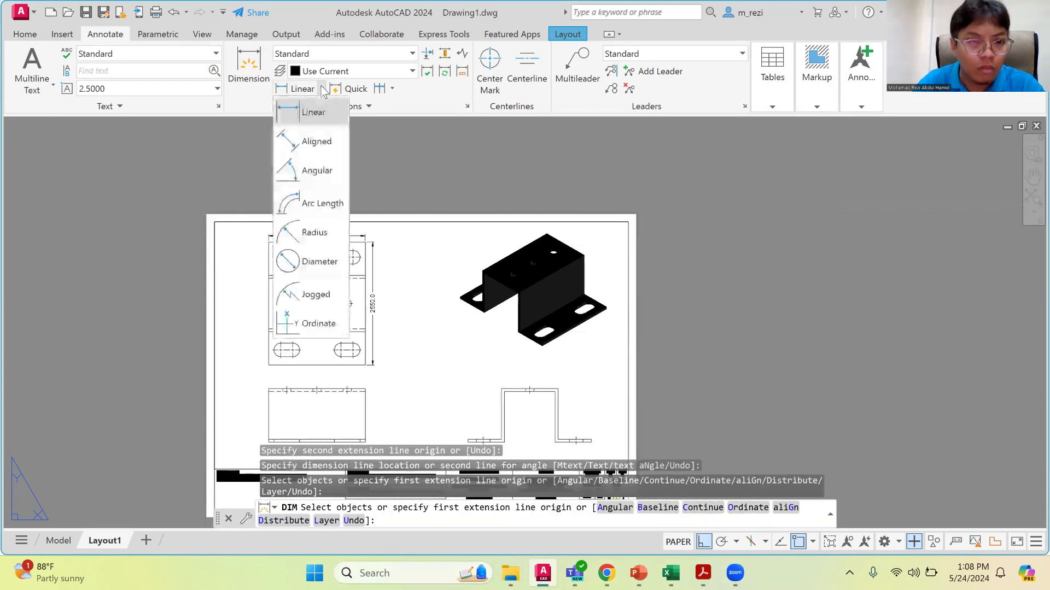
left_click(317, 242)
scroll(361, 353, "up", 5)
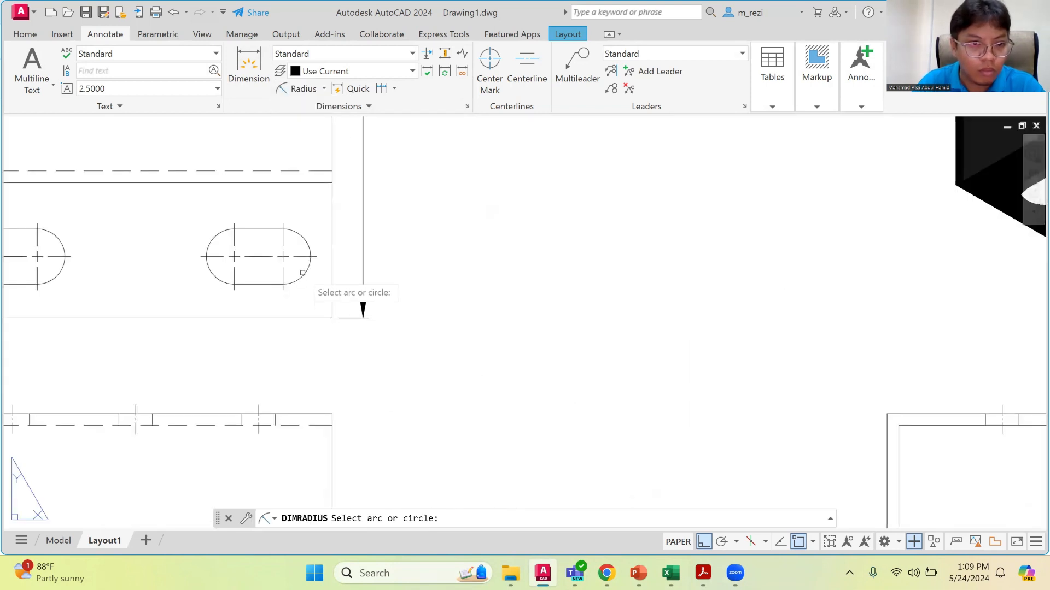
left_click(302, 274)
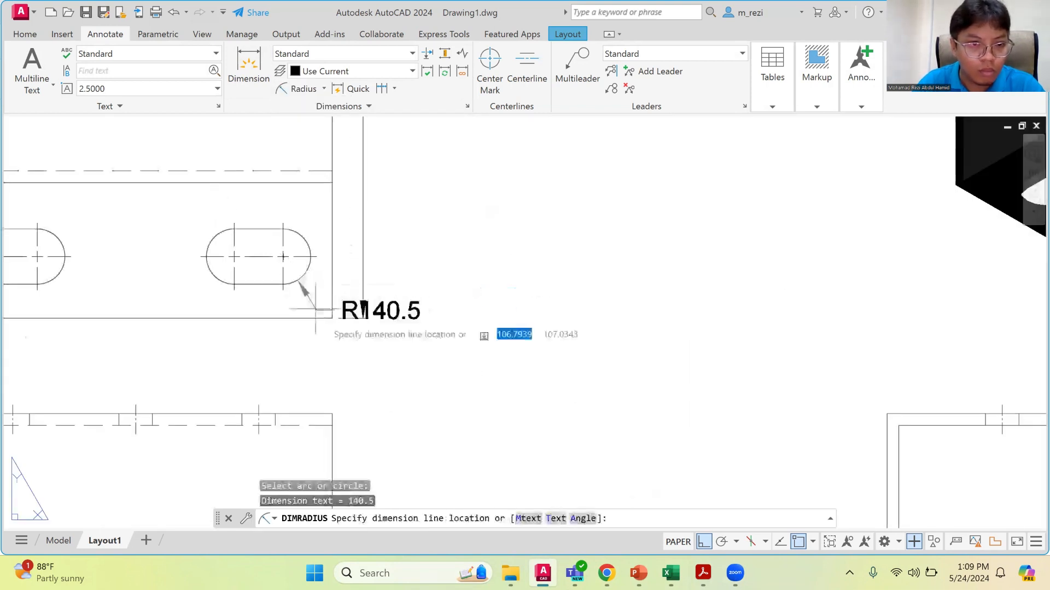
left_click(354, 363)
Dimension the overall height of the front view, placing the dimension beside its right edge
scroll(356, 361, "down", 4)
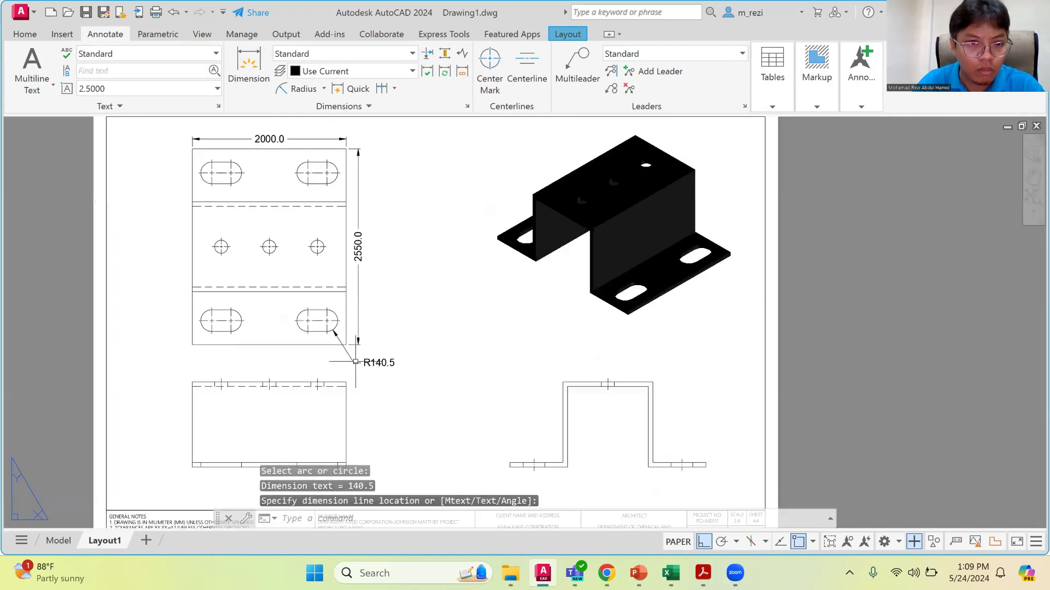
scroll(355, 362, "down", 2)
scroll(295, 416, "up", 4)
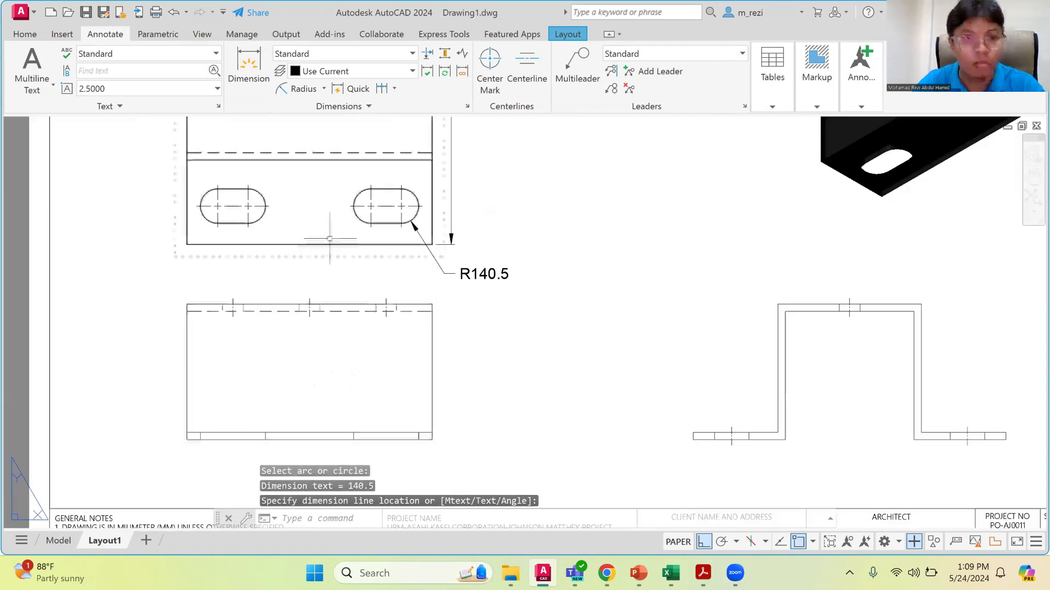
left_click(251, 63)
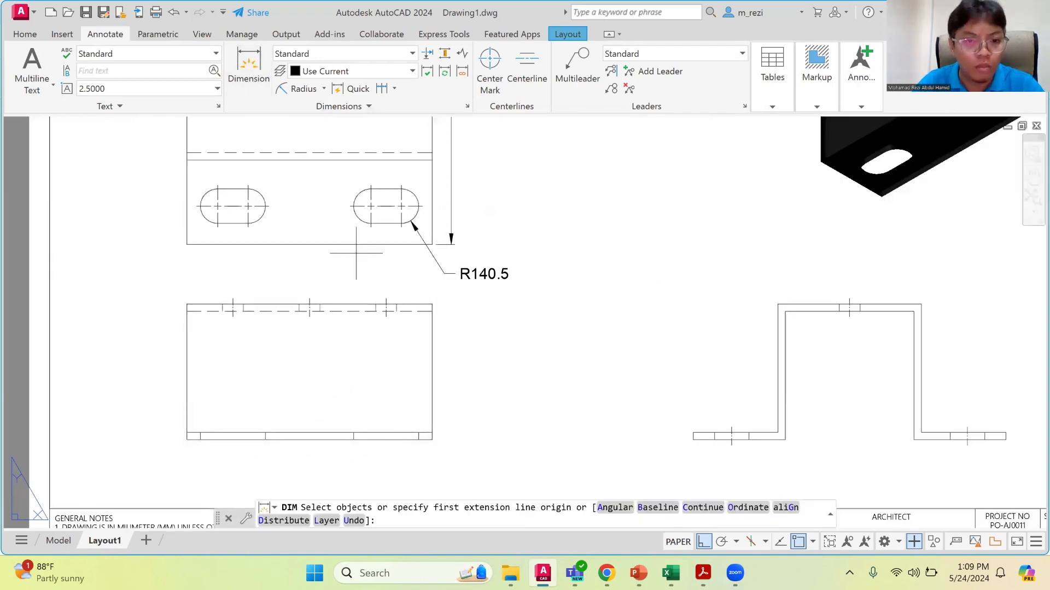
left_click(432, 308)
left_click(432, 435)
left_click(453, 441)
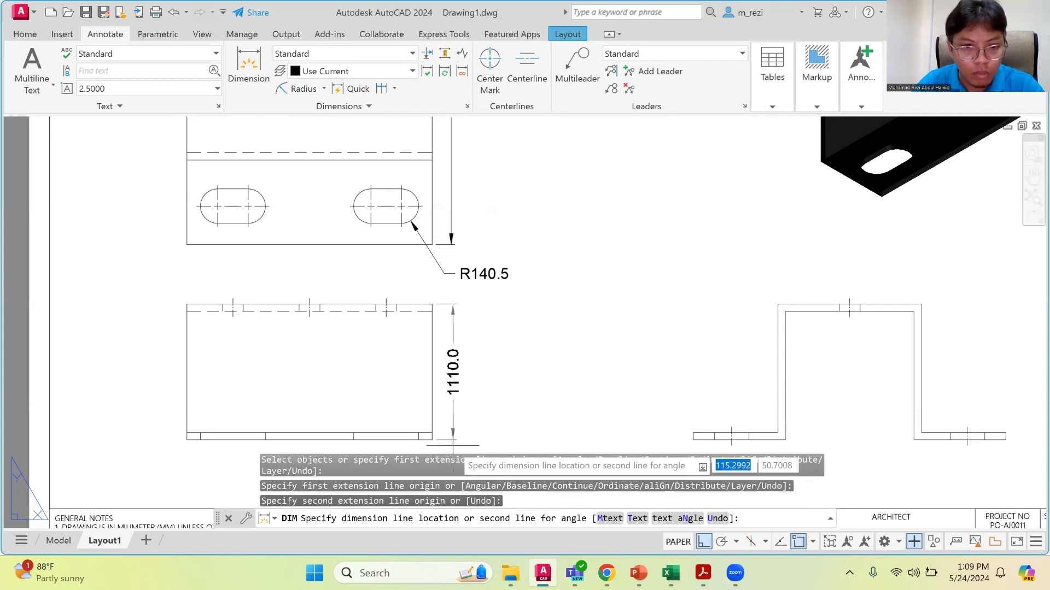
Dimension the width of the raised top section in the side view, placing the dimension above it
left_click(778, 304)
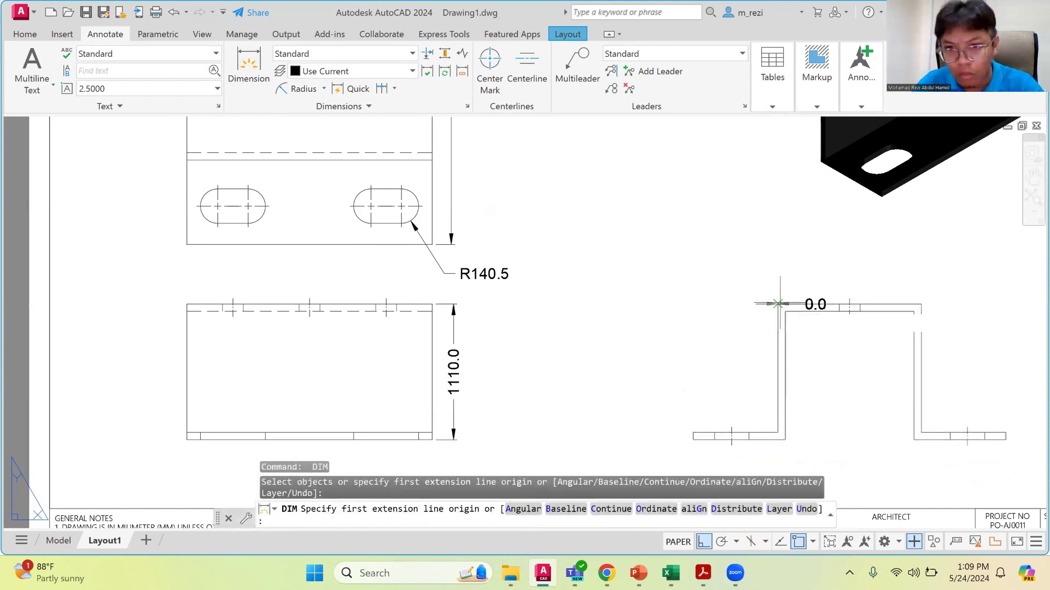
left_click(914, 305)
left_click(913, 285)
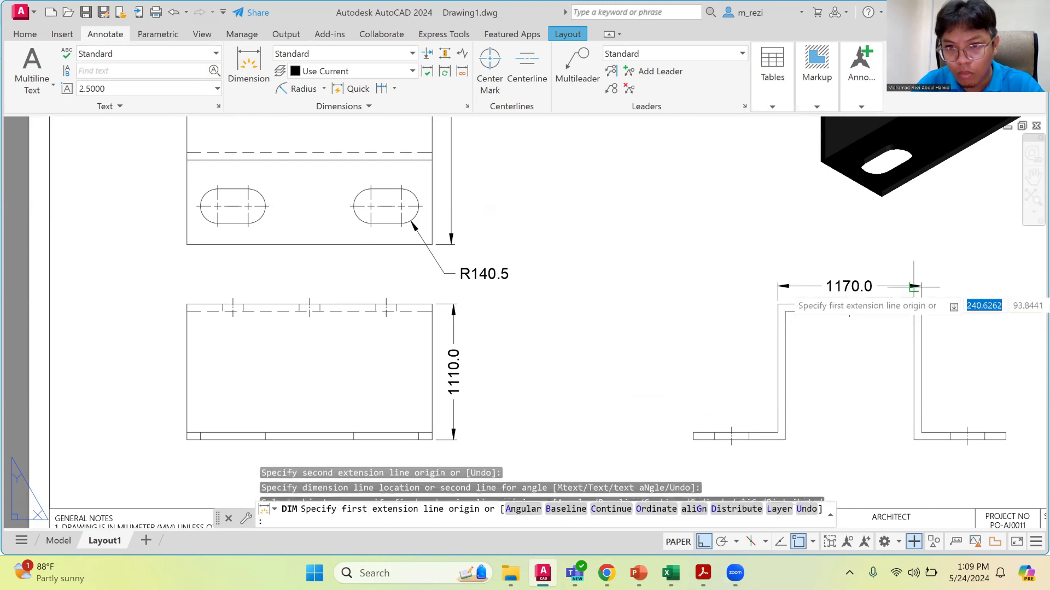
key("Escape")
Dimension the left flange in the side view from its outer end to the web's inner face, placing the dimension below
key("Return")
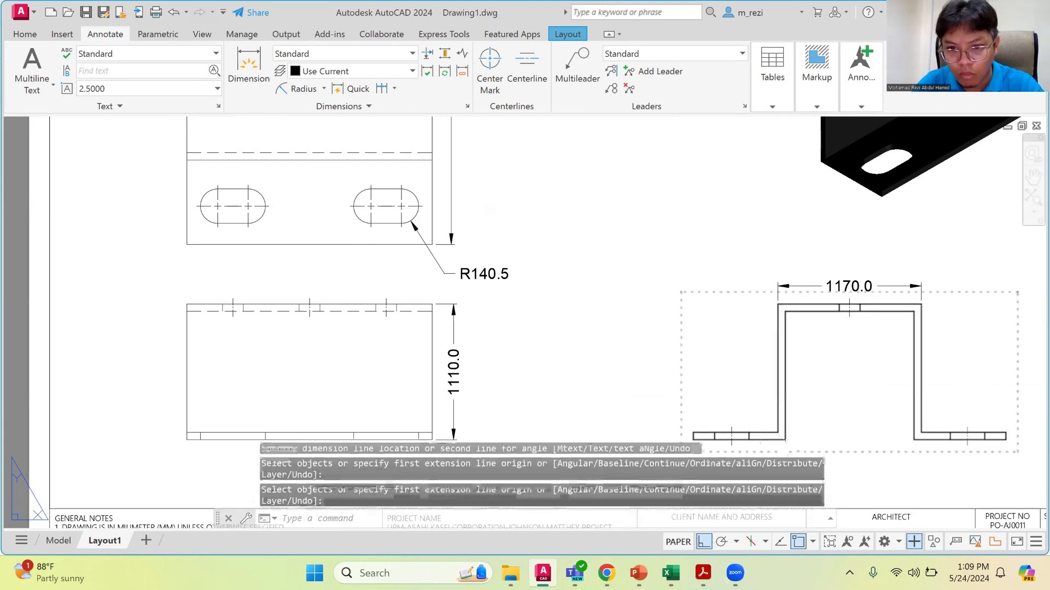
left_click(785, 436)
left_click(693, 439)
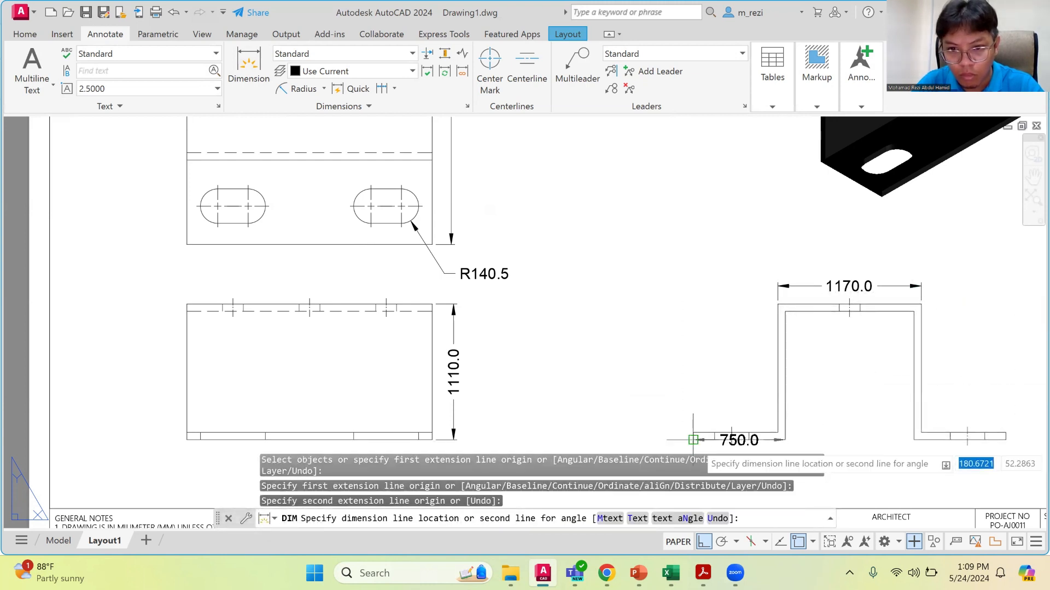
scroll(704, 471, "down", 4)
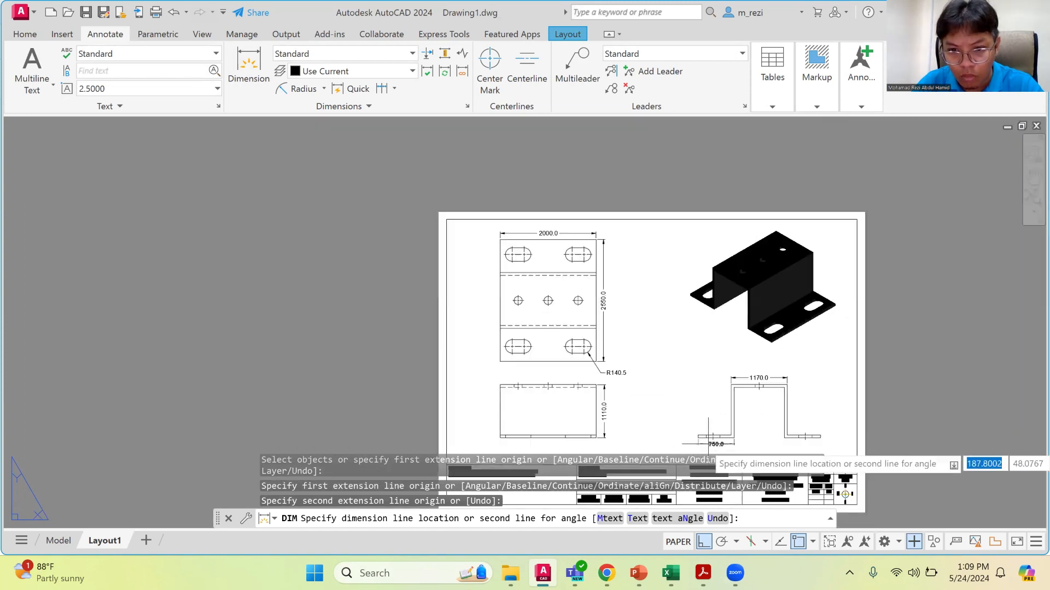
left_click(707, 443)
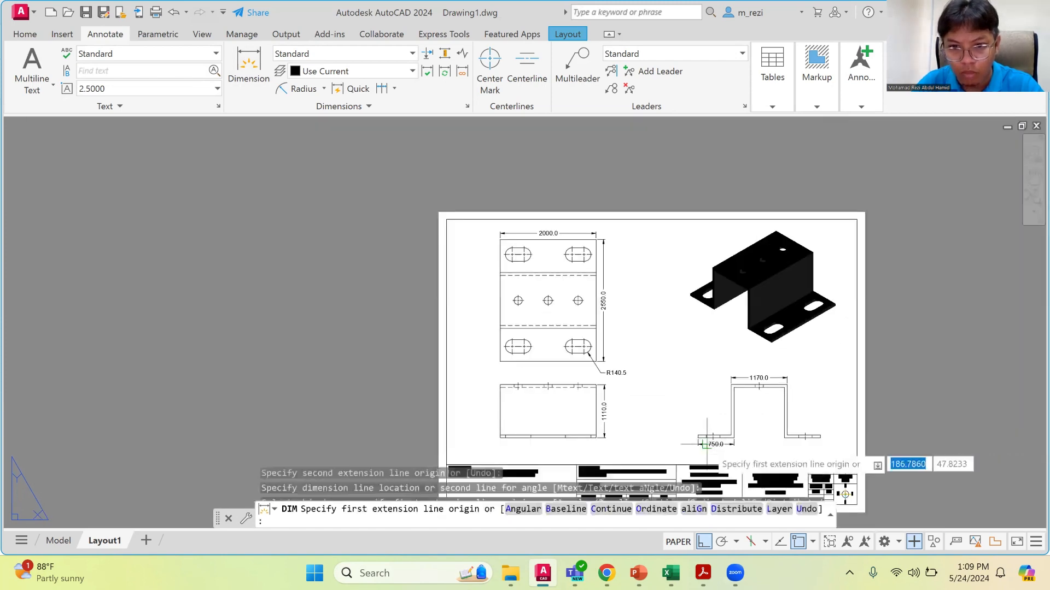
Add a radius dimension to the leftmost round hole in the top view, placing its text outside the left edge
scroll(634, 427, "down", 2)
scroll(634, 427, "up", 4)
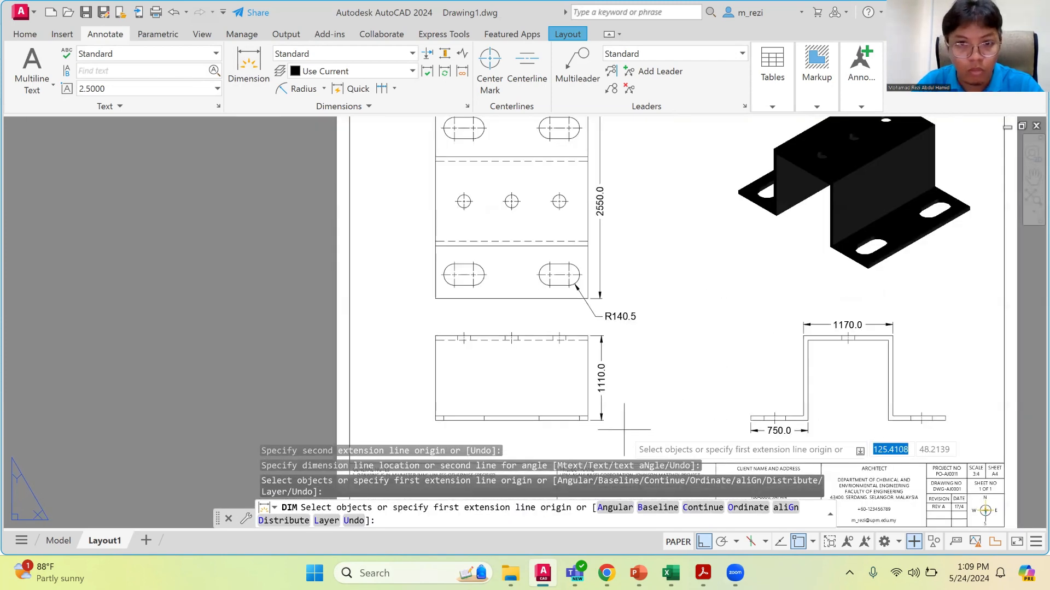
scroll(633, 427, "down", 2)
scroll(498, 206, "up", 2)
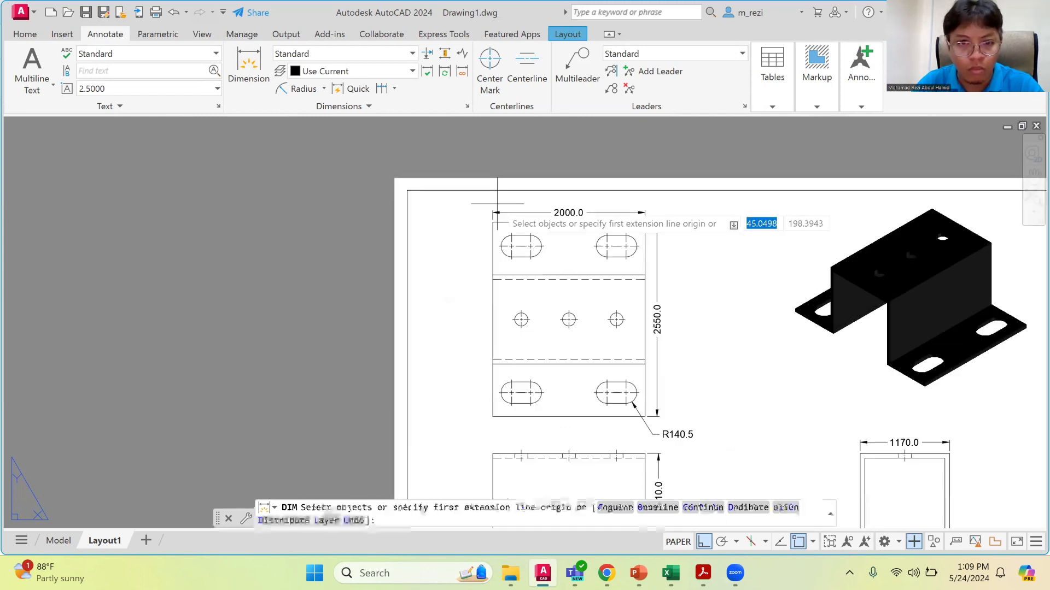
left_click(298, 88)
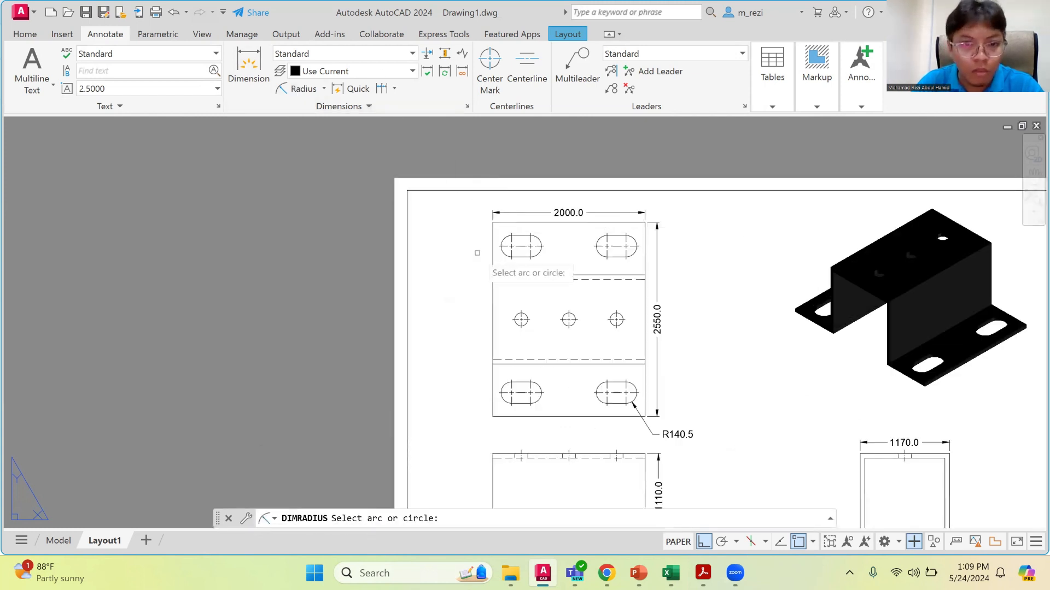
left_click(516, 326)
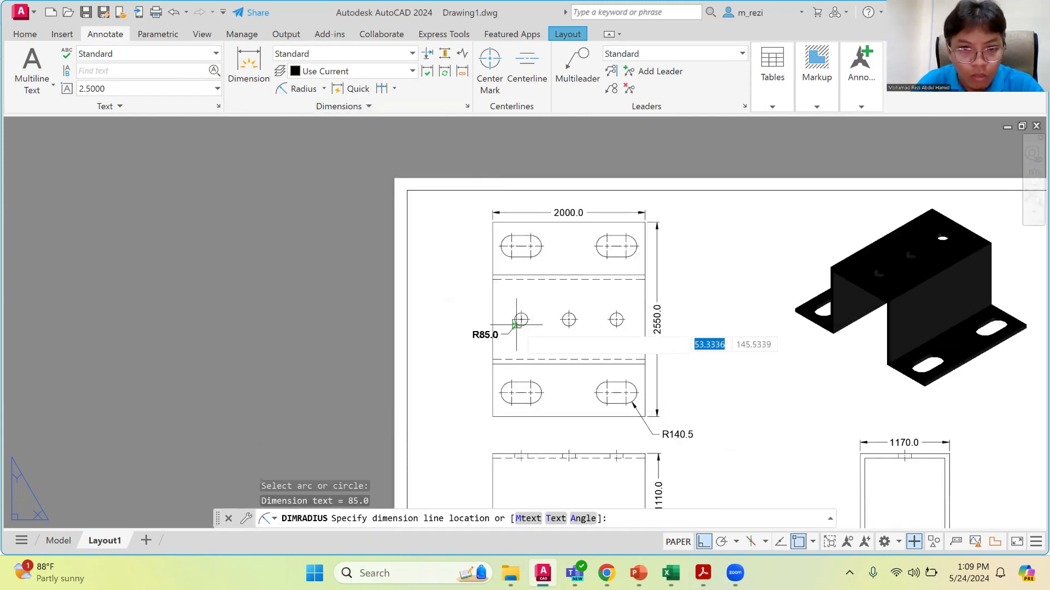
left_click(469, 378)
Dimension the side view's height from the top face down to the left flange's upper face, placing the dimension outside the left web
scroll(526, 370, "down", 3)
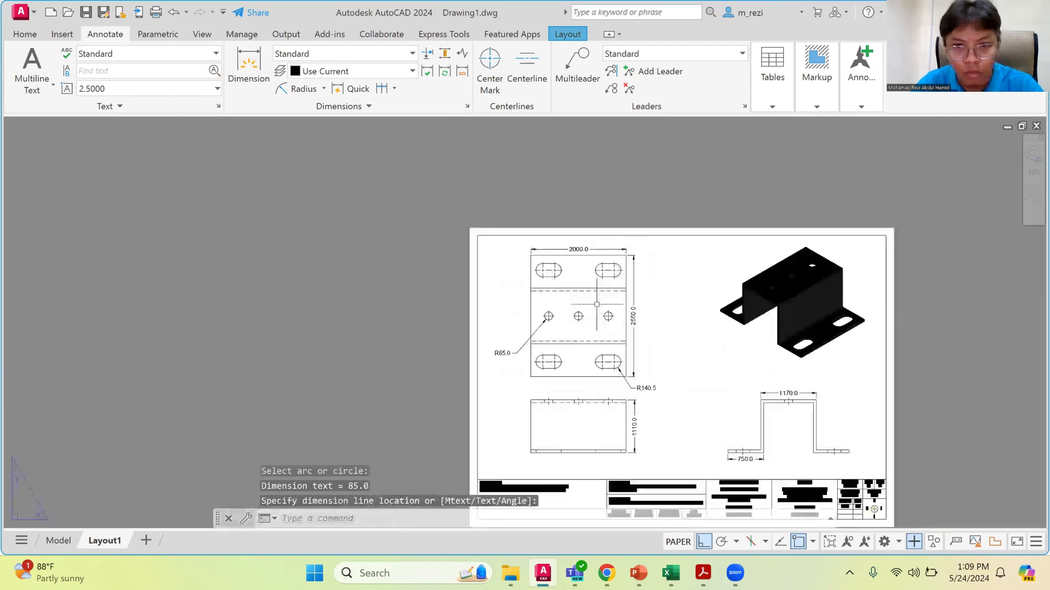
scroll(678, 435, "down", 2)
scroll(712, 451, "up", 4)
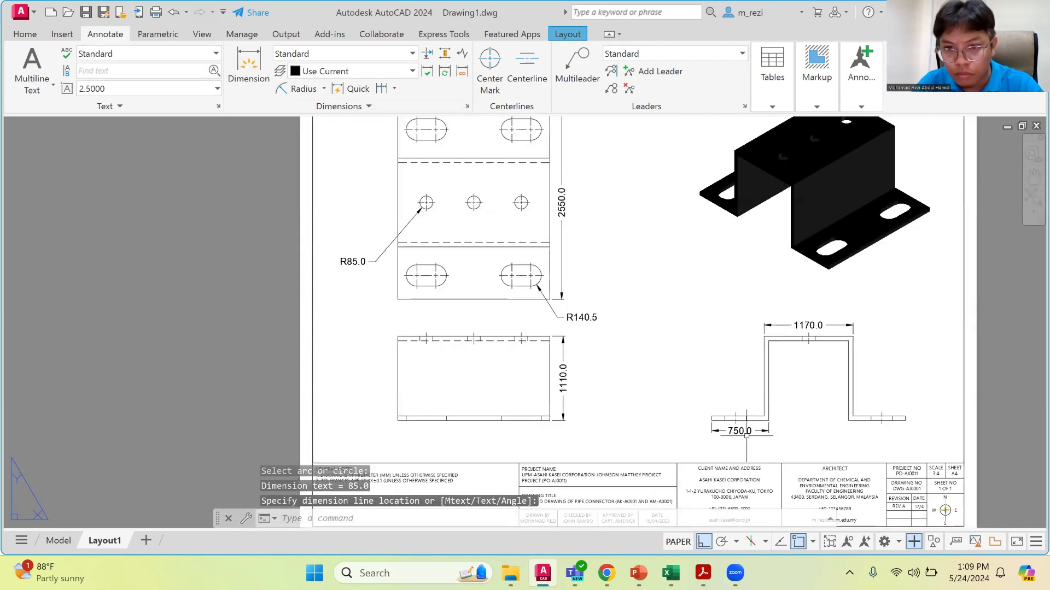
scroll(776, 435, "up", 2)
key("Return")
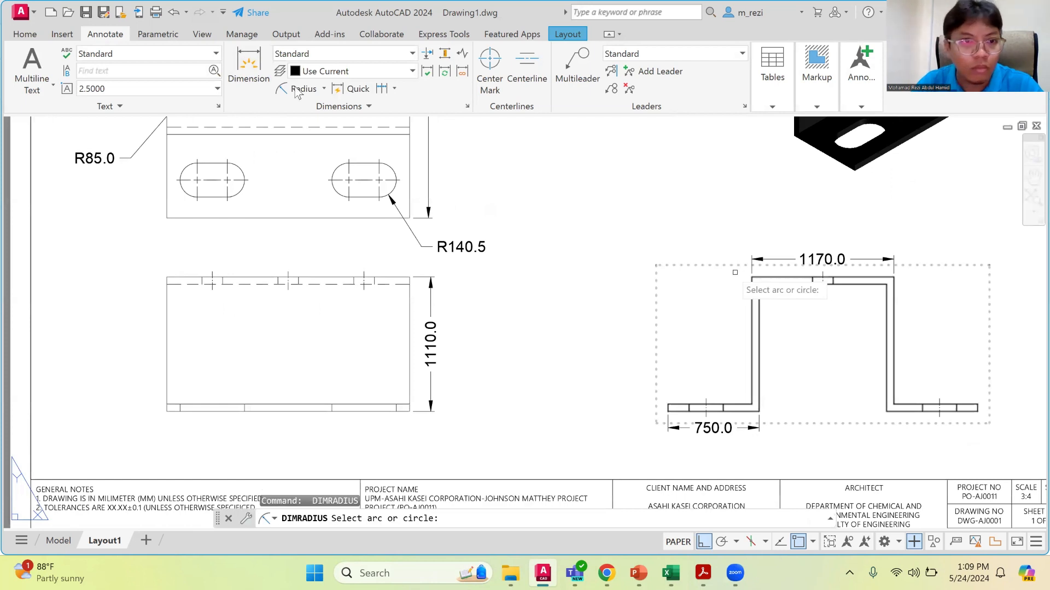
left_click(249, 68)
key("Return")
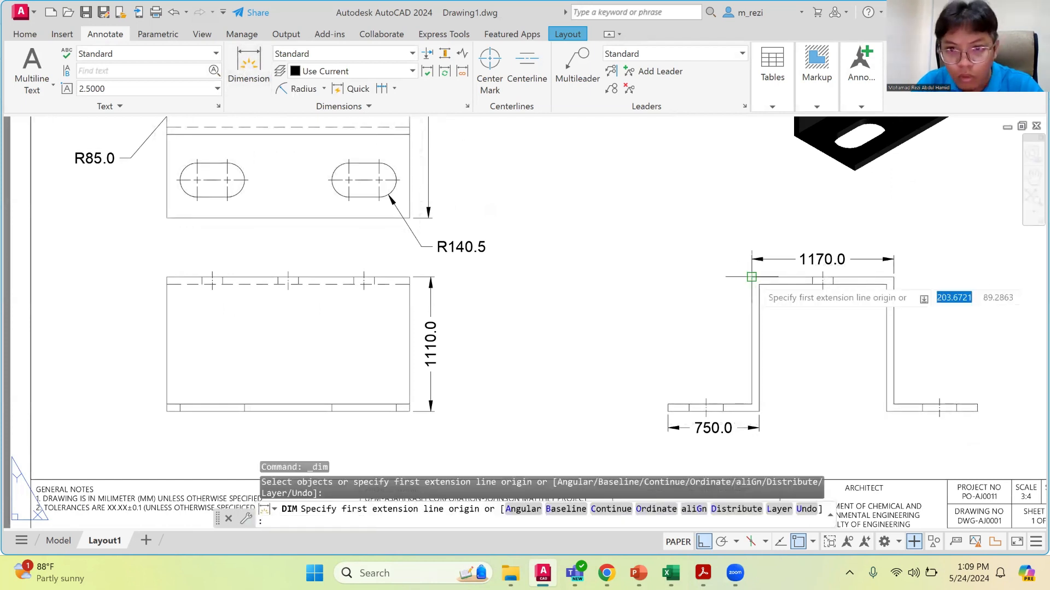
left_click(751, 276)
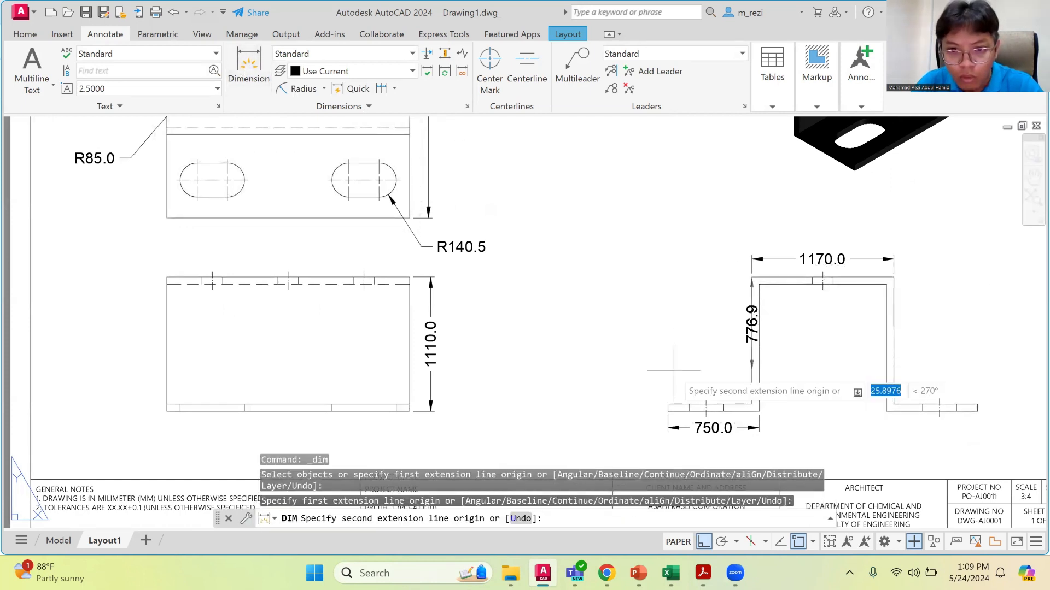
left_click(666, 405)
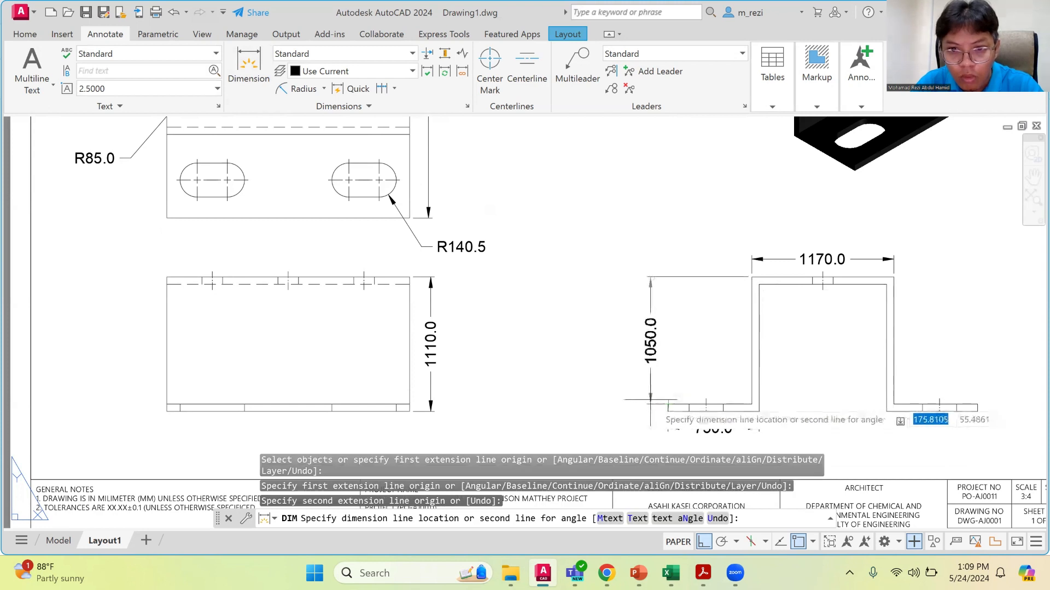
left_click(650, 399)
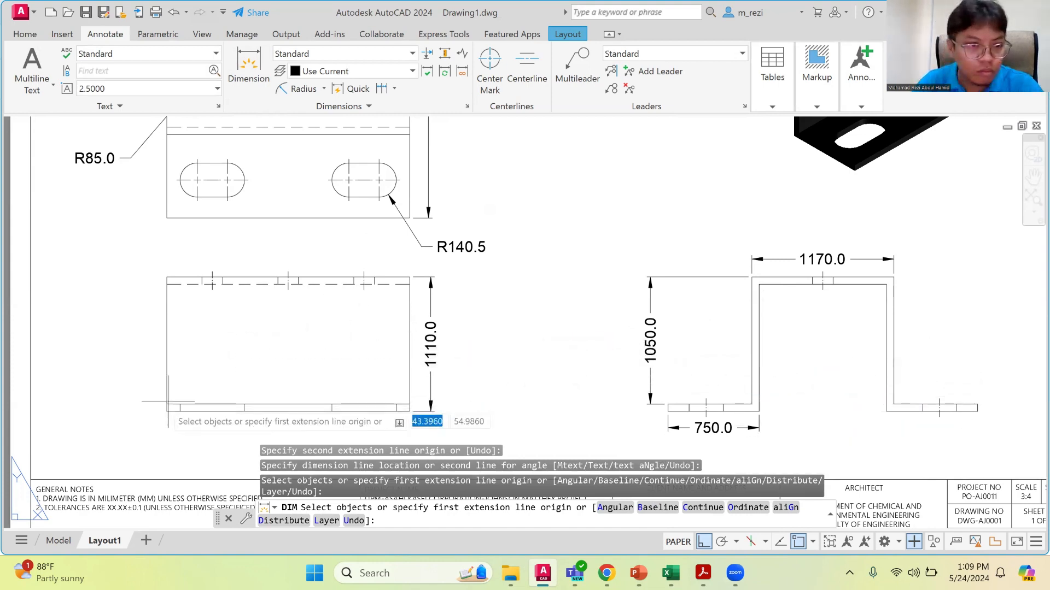
Review the dimensioned views and the title block across the whole sheet, and end the dimensioning command
scroll(149, 371, "down", 4)
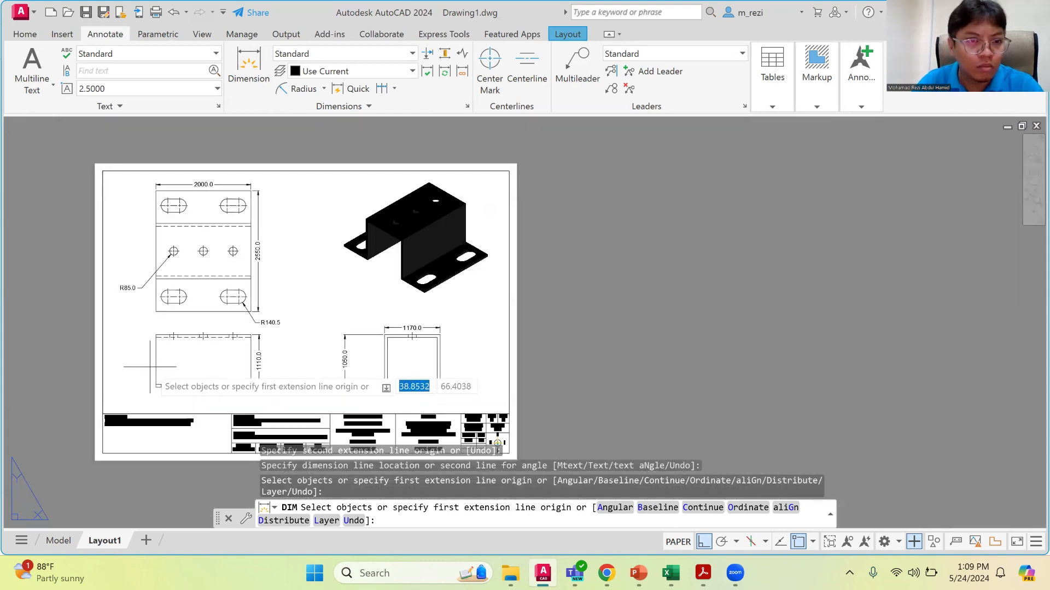
scroll(92, 240, "up", 2)
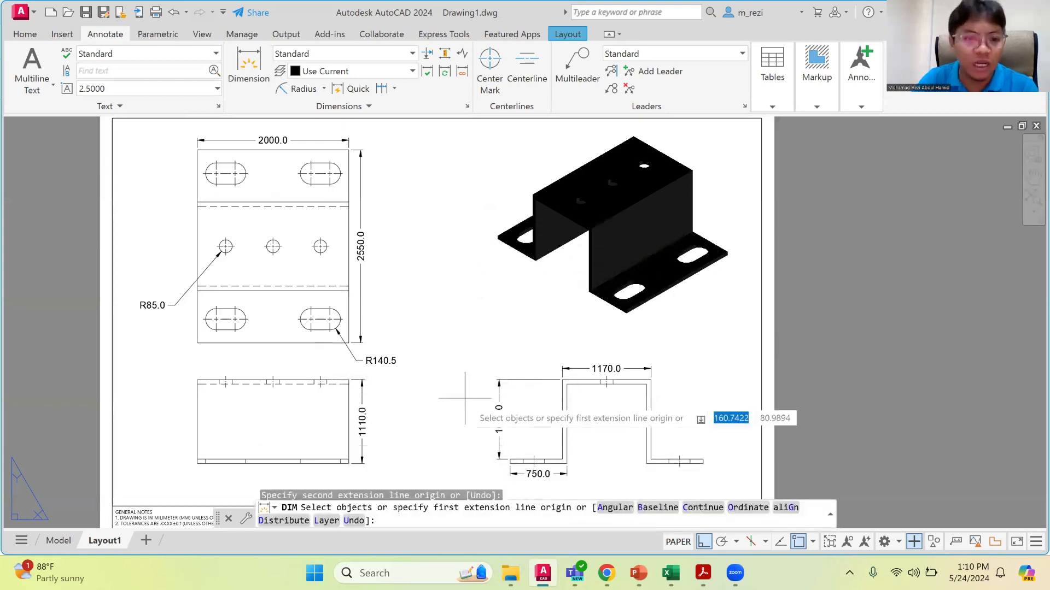
scroll(444, 339, "down", 4)
scroll(409, 400, "up", 4)
scroll(460, 276, "up", 3)
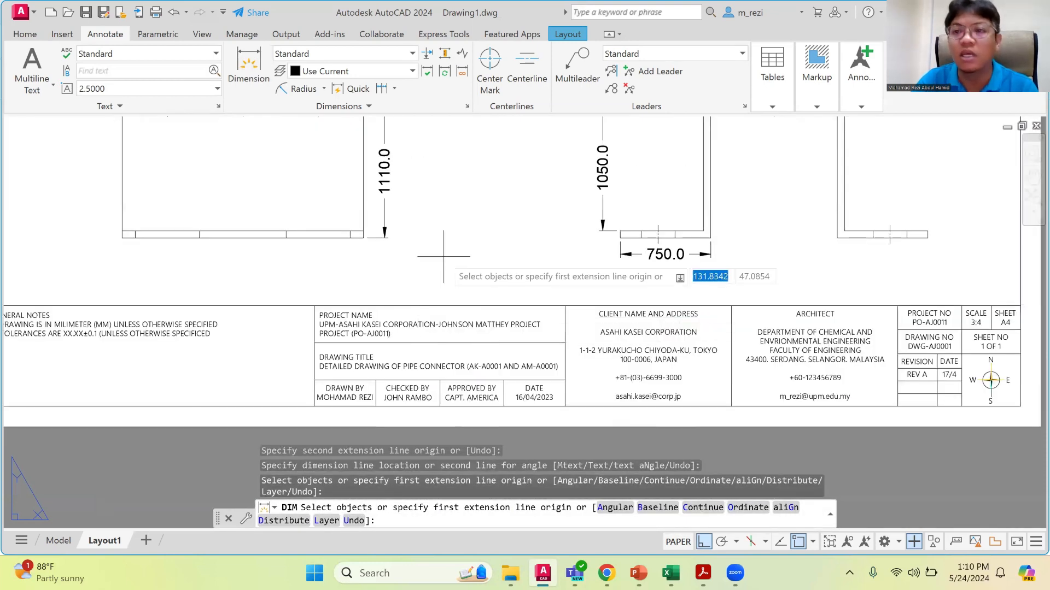
scroll(459, 277, "down", 4)
key("Return")
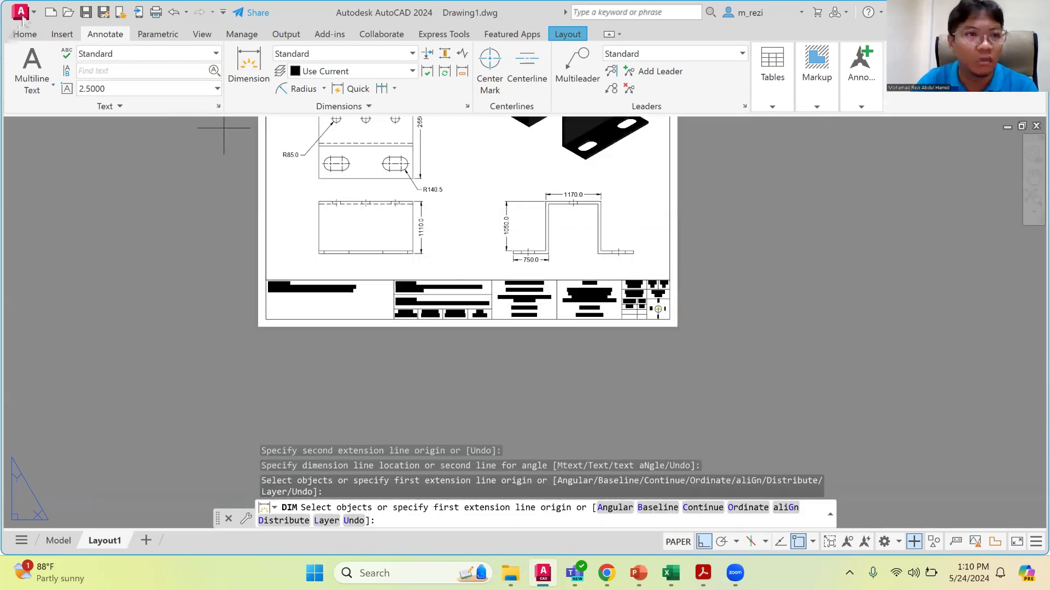
Export the current layout as a PDF named Drawing1.pdf to the Desktop, keeping the AutoCAD PDF (General Documentation) preset
left_click(22, 14)
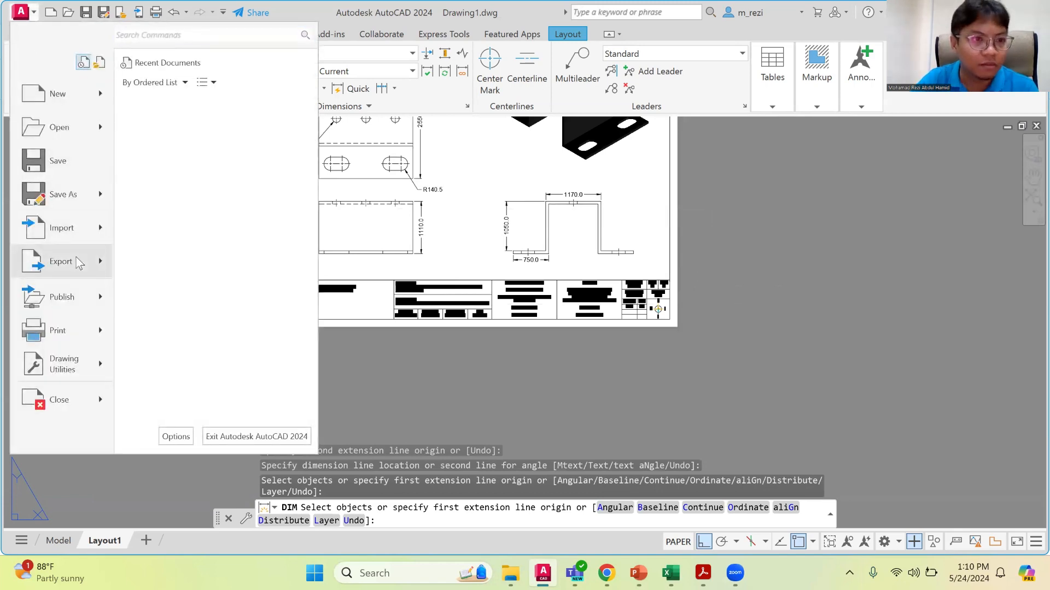
mouse_move(61, 261)
left_click(197, 238)
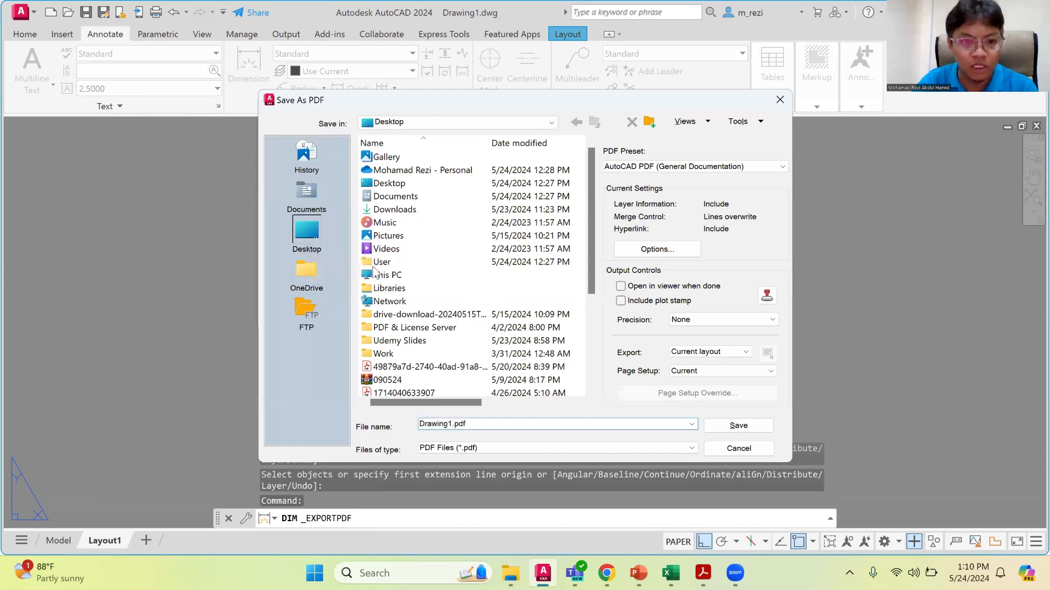
left_click(721, 426)
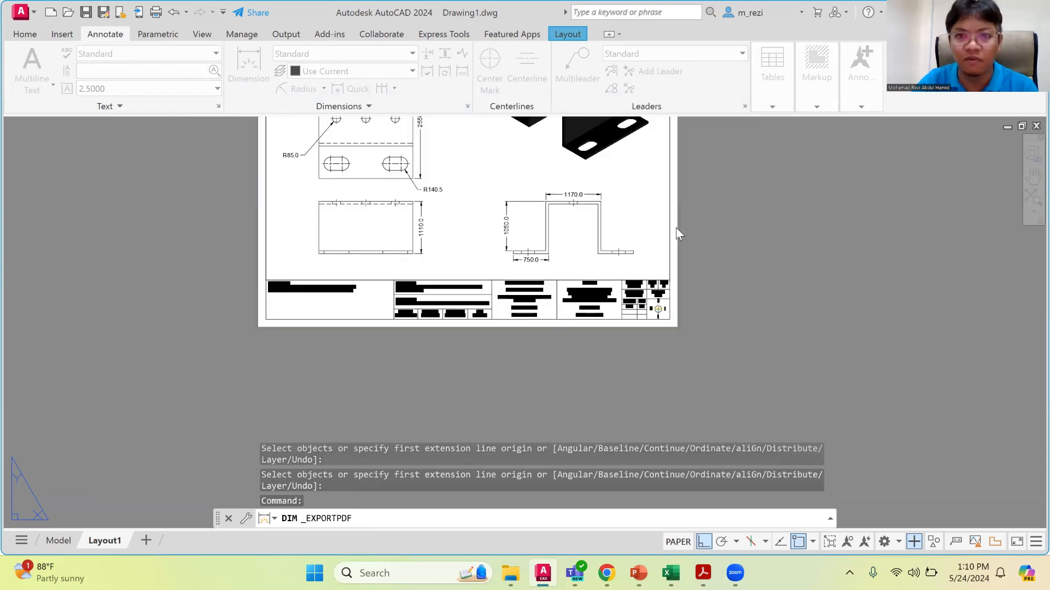